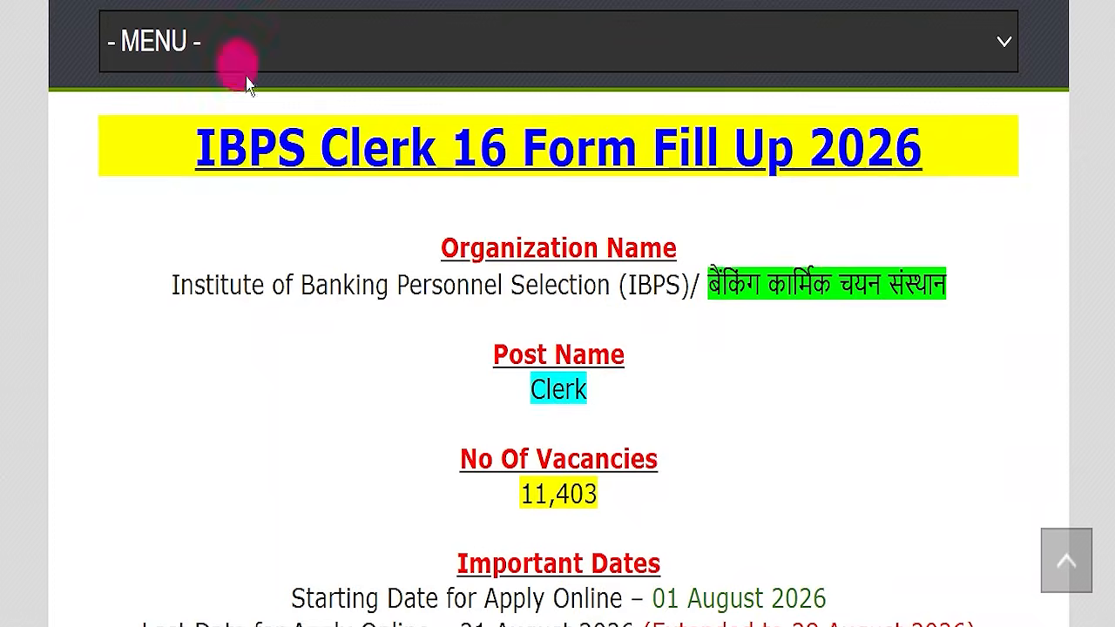
# Step: Review the important dates in the recruitment article and select the extended last date for applying online
pyautogui.scroll(-2, 745, 470)
pyautogui.scroll(-1, 745, 471)
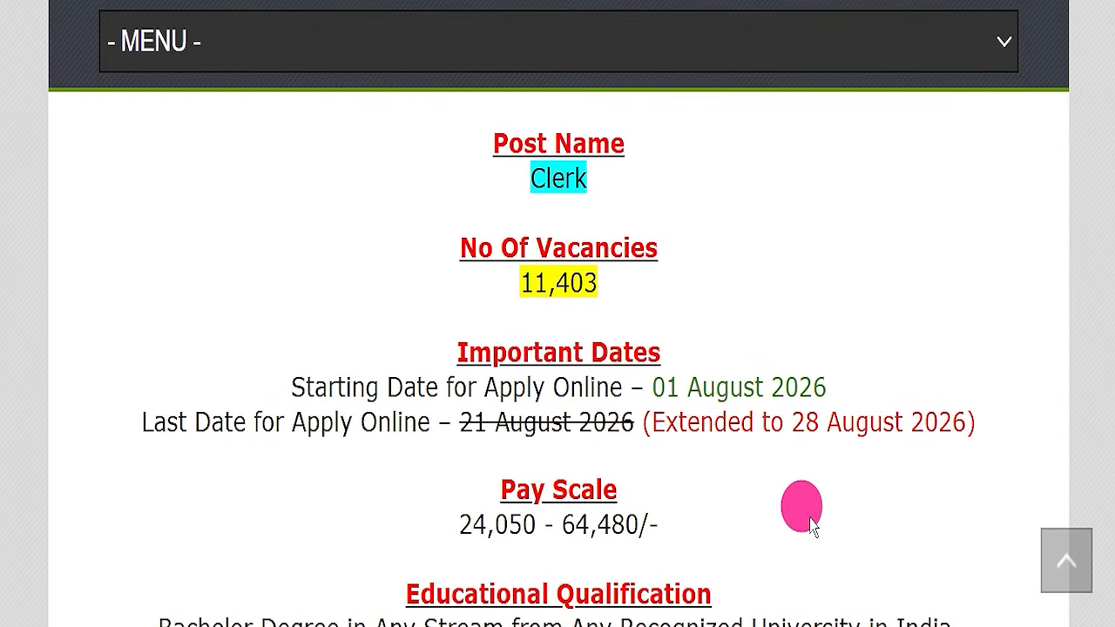
pyautogui.moveTo(794, 421); pyautogui.dragTo(959, 418)
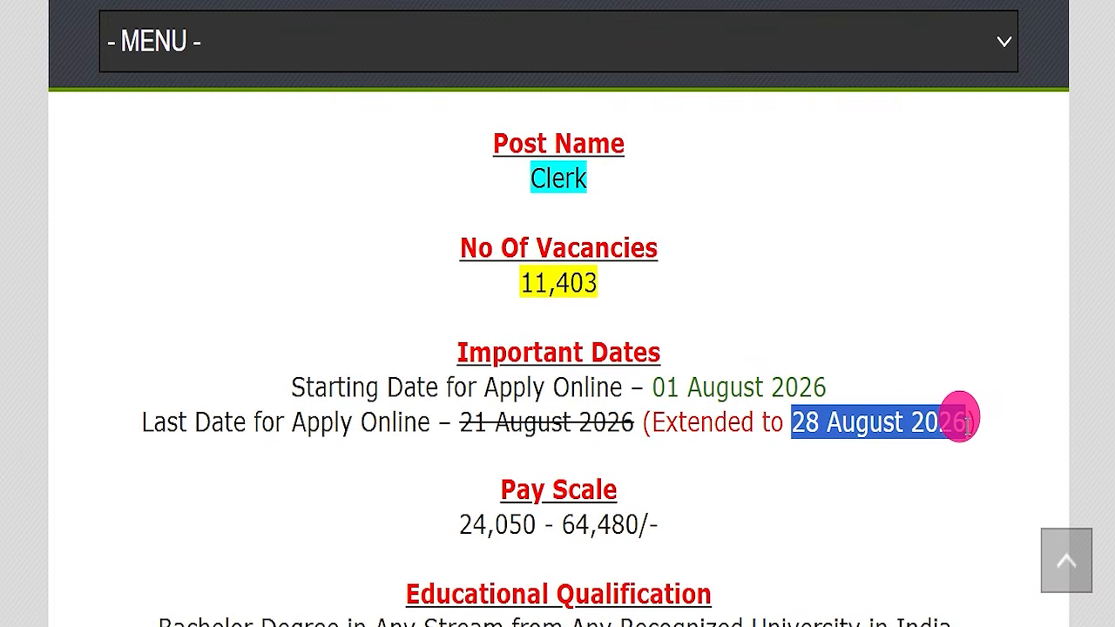
pyautogui.click(901, 444)
pyautogui.moveTo(791, 422); pyautogui.dragTo(959, 410)
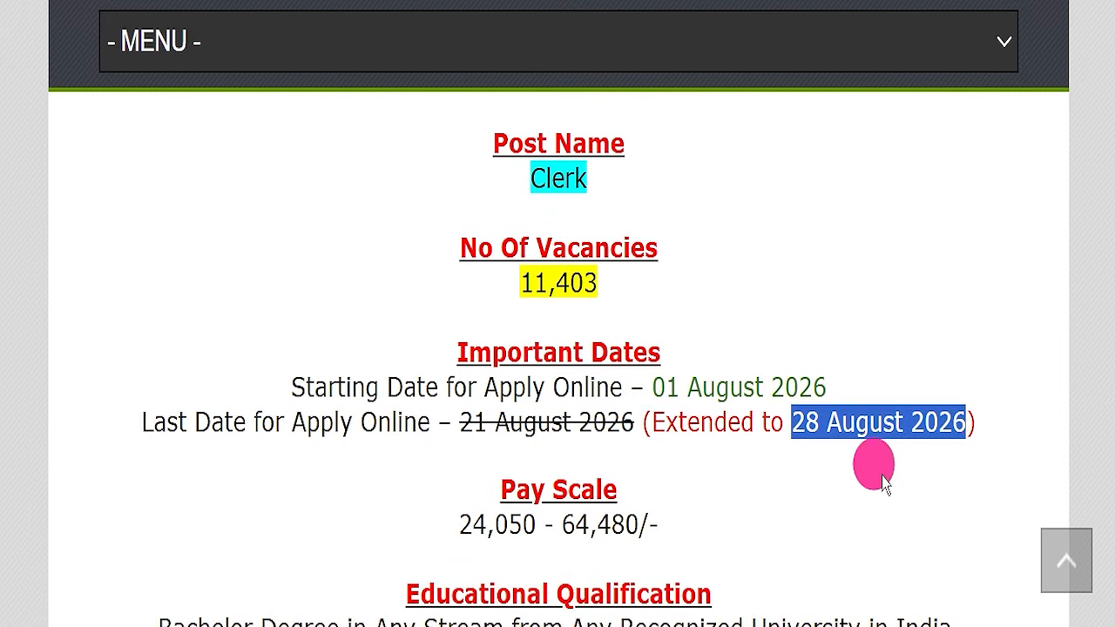
pyautogui.scroll(4, 784, 465)
# Step: Open the IBPS application form and look over its Basic Information fields, from the names to the security code
pyautogui.click(680, 340)
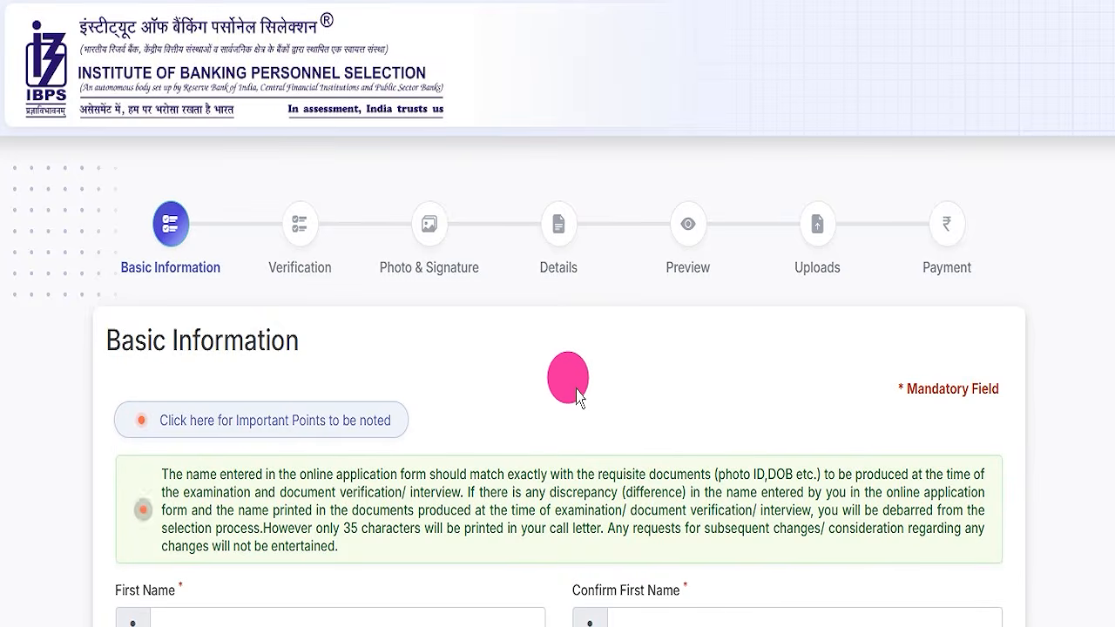
pyautogui.scroll(-10, 578, 396)
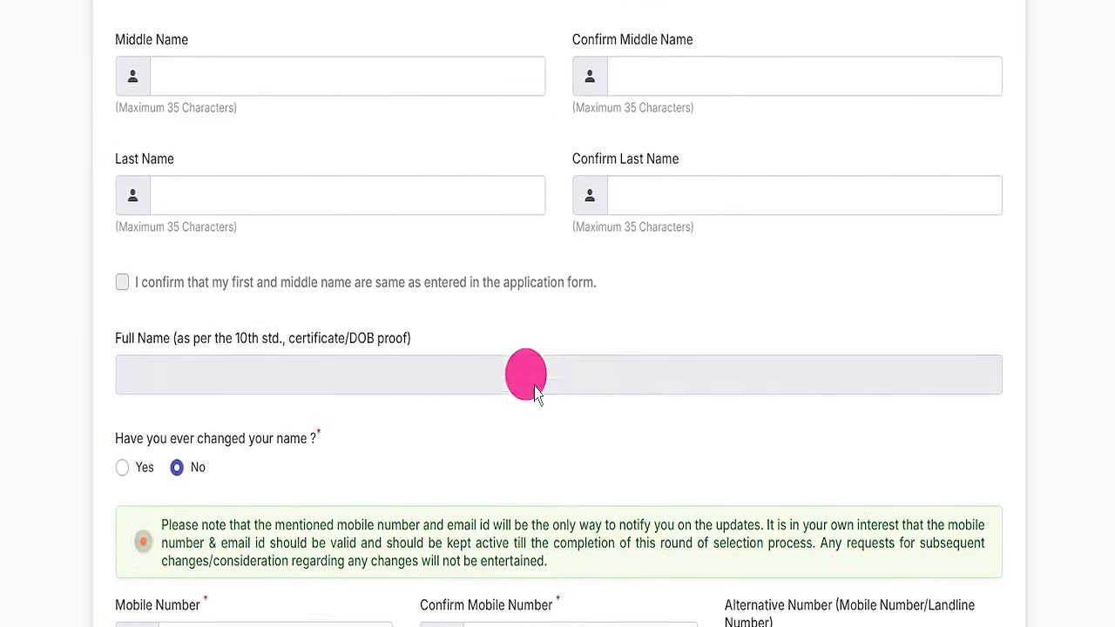
pyautogui.scroll(-2, 544, 392)
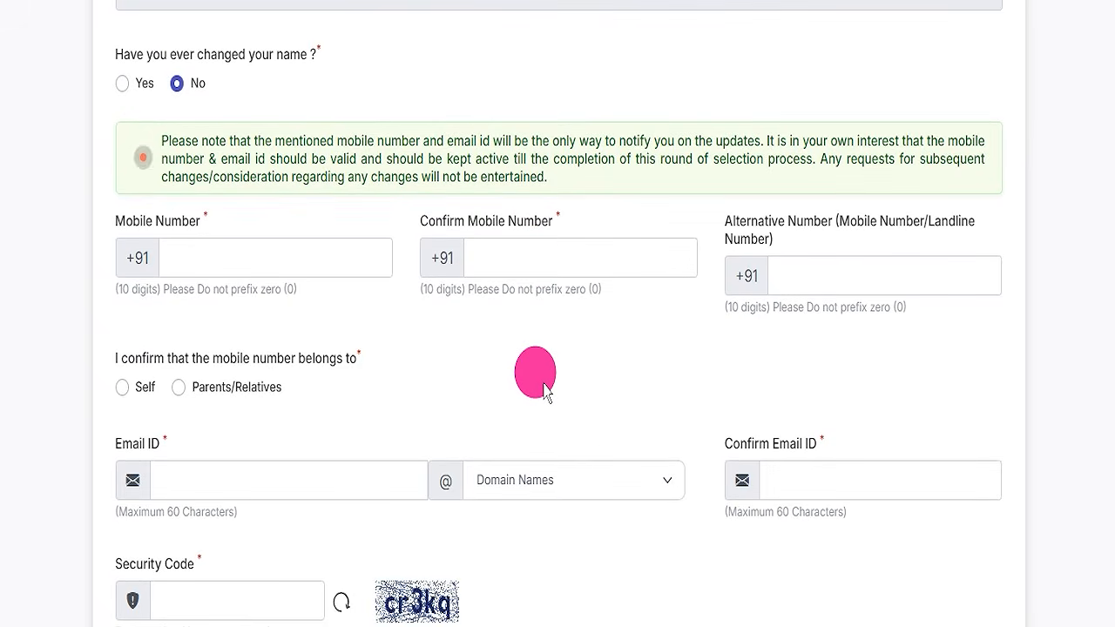
pyautogui.scroll(12, 523, 270)
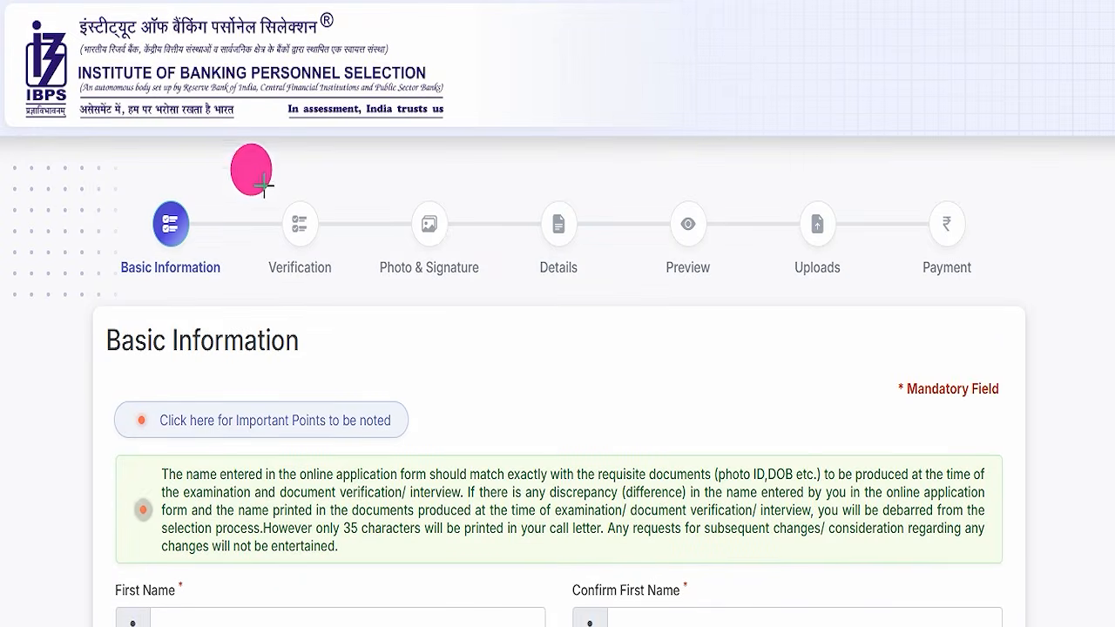
# Step: Mark each application stage from Basic Information to Payment with a red rectangle
pyautogui.moveTo(75, 182)
pyautogui.mouseDown()
pyautogui.moveTo(140, 197)
pyautogui.moveTo(235, 305)
pyautogui.mouseUp()
pyautogui.moveTo(253, 181)
pyautogui.mouseDown()
pyautogui.moveTo(314, 210)
pyautogui.moveTo(351, 304)
pyautogui.mouseUp()
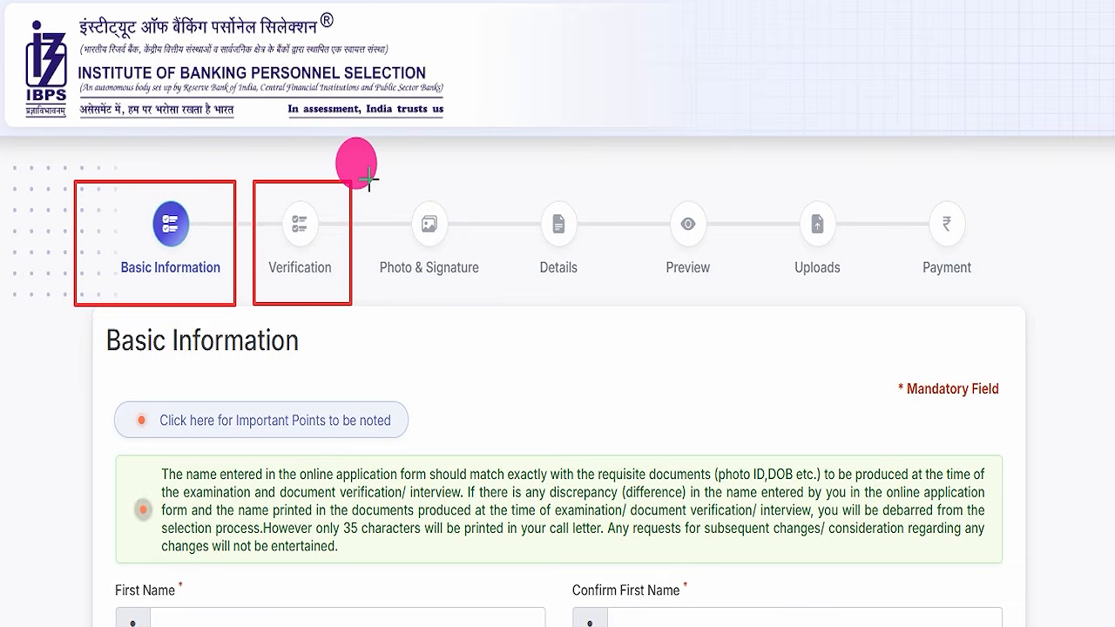
pyautogui.moveTo(370, 178); pyautogui.dragTo(499, 294)
pyautogui.moveTo(751, 169)
pyautogui.mouseDown()
pyautogui.moveTo(802, 207)
pyautogui.moveTo(876, 305)
pyautogui.mouseUp()
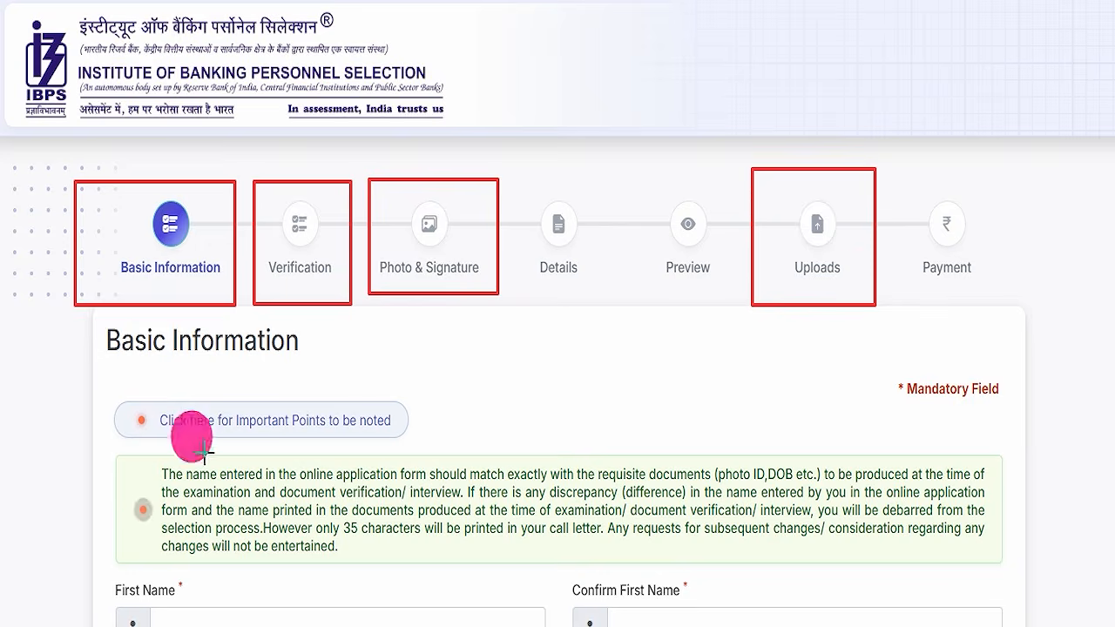
pyautogui.moveTo(520, 181)
pyautogui.mouseDown()
pyautogui.moveTo(572, 209)
pyautogui.moveTo(607, 281)
pyautogui.mouseUp()
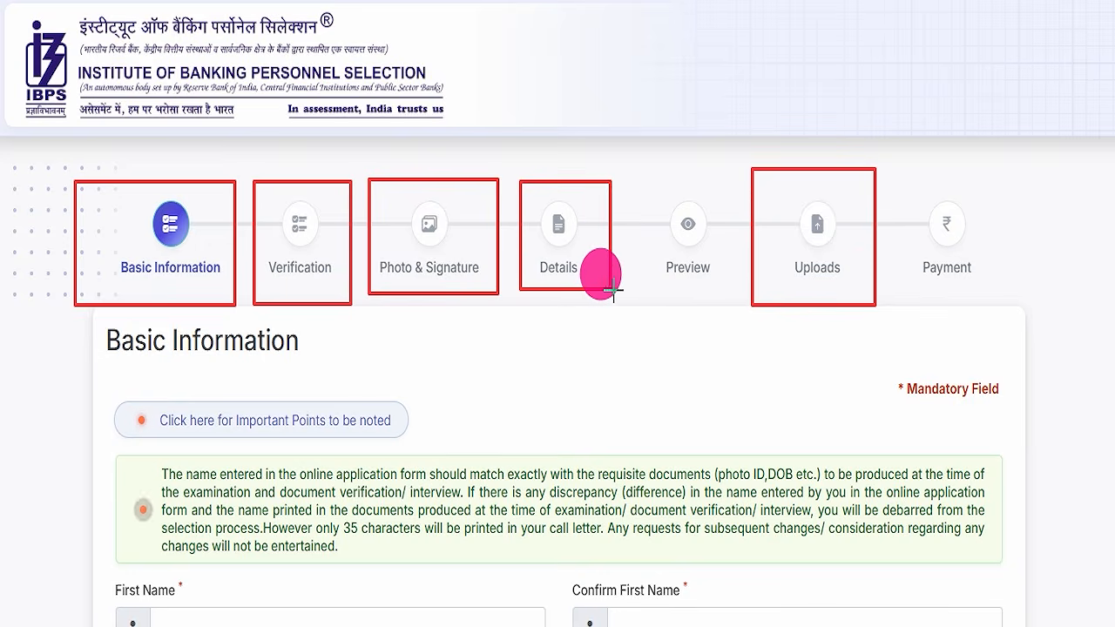
pyautogui.moveTo(637, 178)
pyautogui.mouseDown()
pyautogui.moveTo(672, 199)
pyautogui.moveTo(730, 300)
pyautogui.mouseUp()
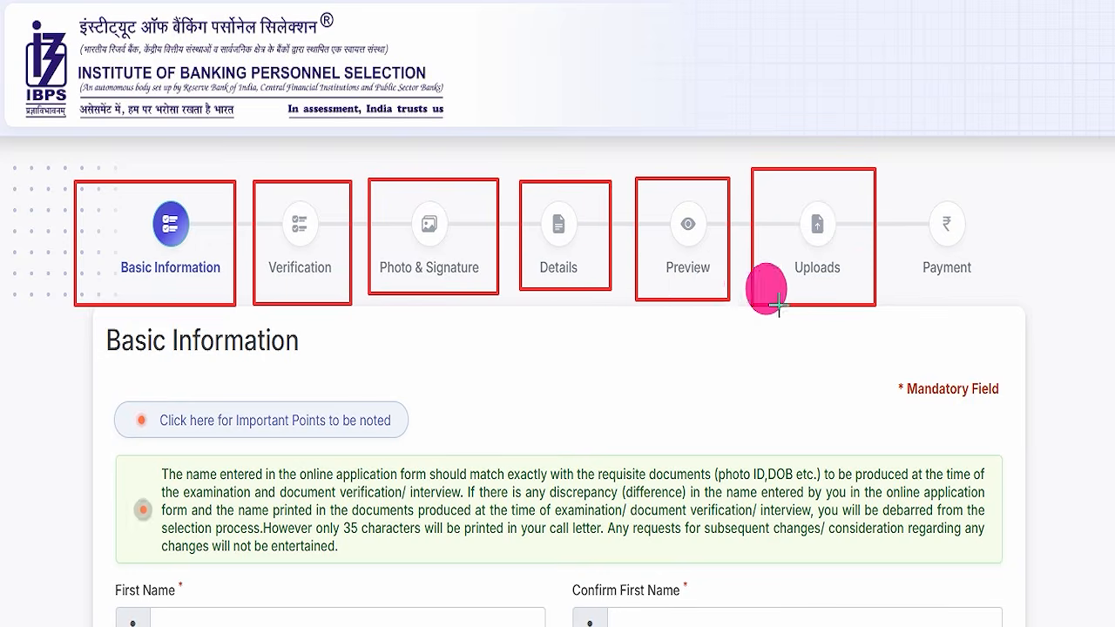
pyautogui.moveTo(901, 177)
pyautogui.mouseDown()
pyautogui.moveTo(984, 232)
pyautogui.moveTo(989, 290)
pyautogui.mouseUp()
pyautogui.click(631, 1)
# Step: Look over the form's name fields and check the registration closure date in the IBPS registration page's events table
pyautogui.scroll(-15, 488, 279)
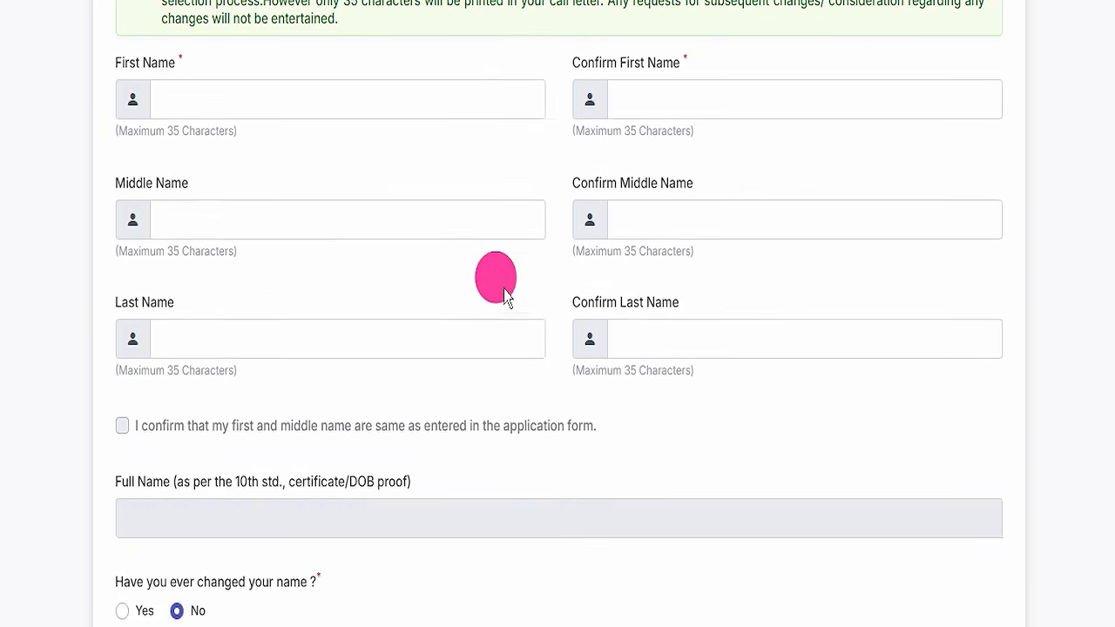
pyautogui.scroll(15, 505, 292)
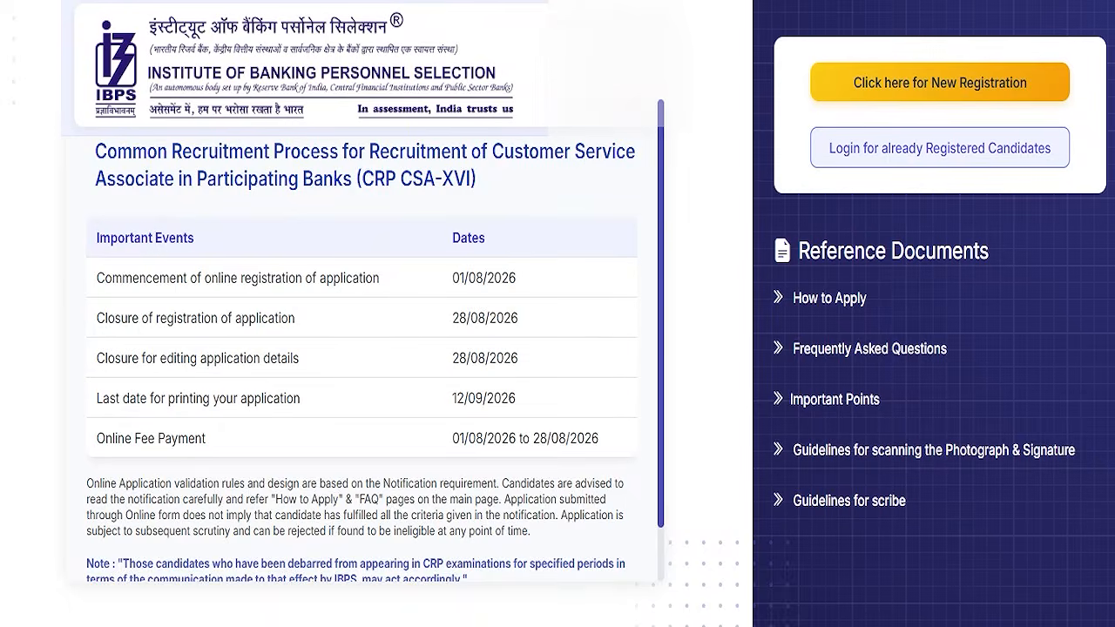
pyautogui.scroll(-2, 466, 322)
pyautogui.scroll(1, 470, 331)
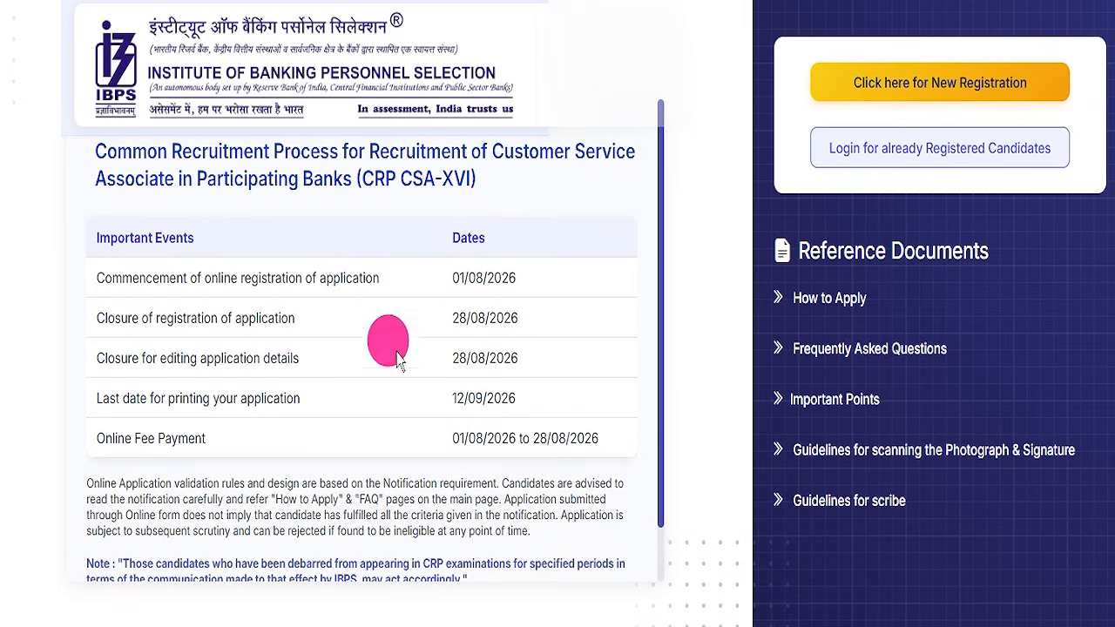
pyautogui.moveTo(424, 333); pyautogui.dragTo(601, 307)
pyautogui.click(443, 319)
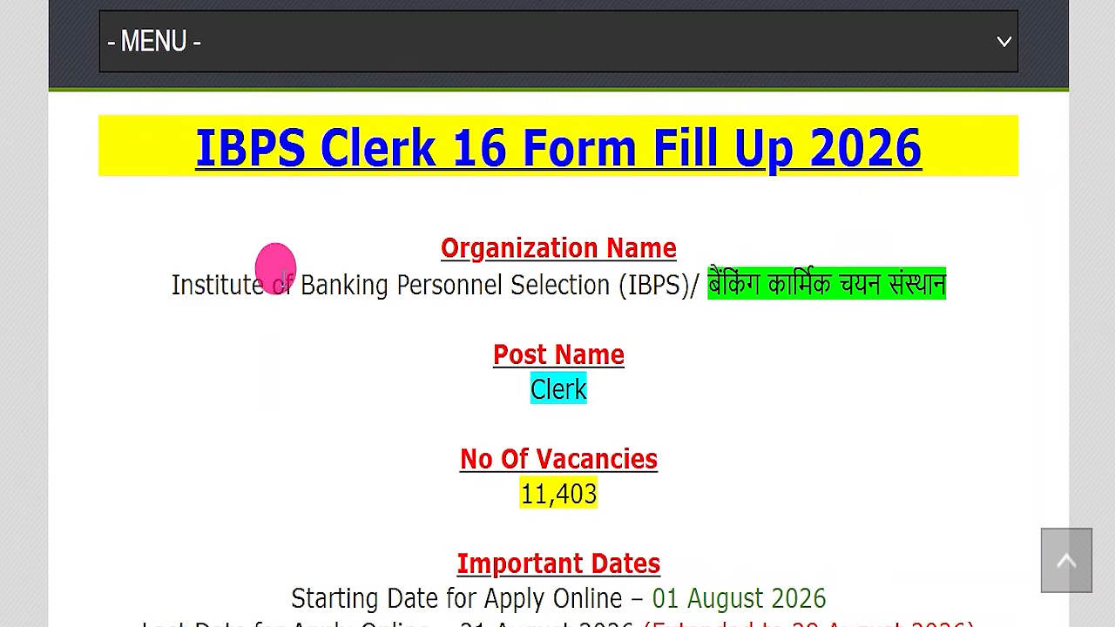
# Step: Return to the recruitment article and look over its form fill-up heading, site header and introduction
pyautogui.moveTo(142, 144); pyautogui.dragTo(954, 162)
pyautogui.click(952, 213)
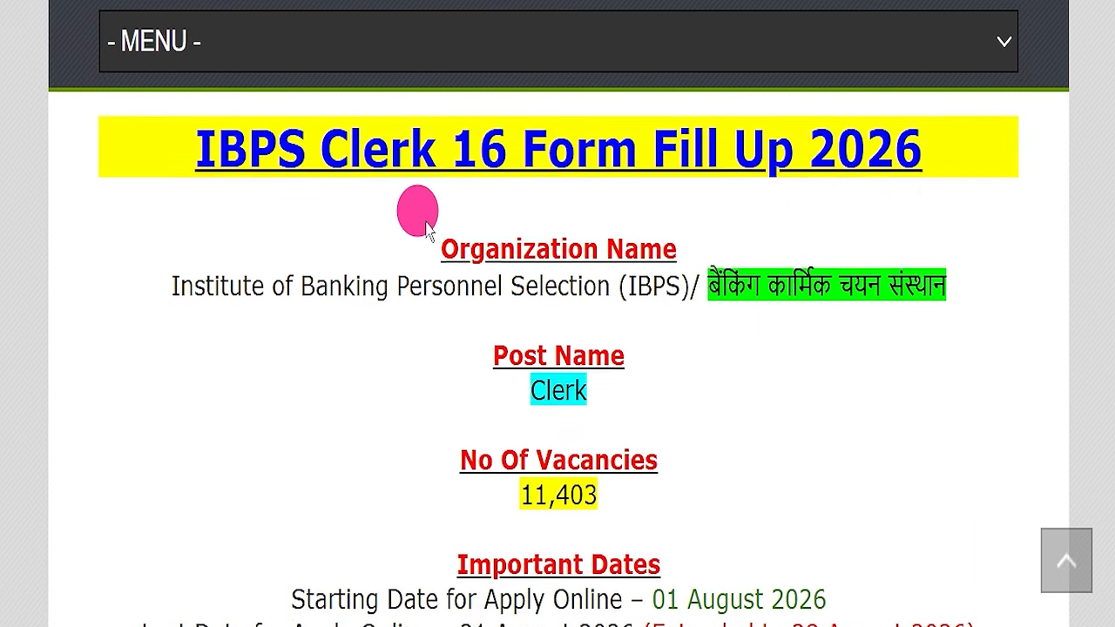
pyautogui.scroll(5, 432, 244)
pyautogui.scroll(10, 440, 261)
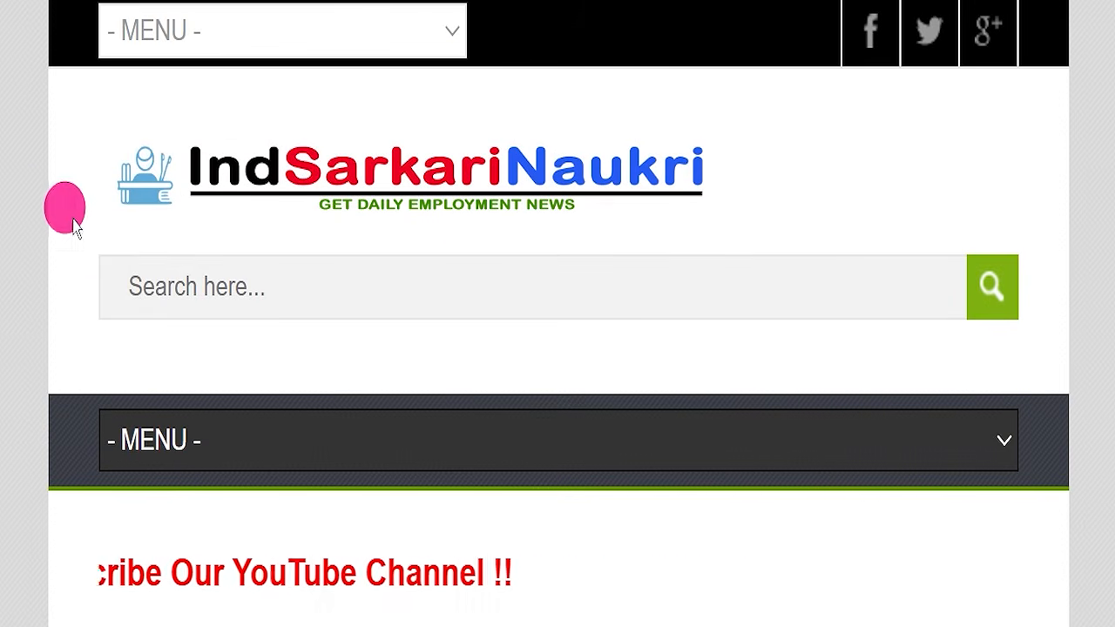
pyautogui.scroll(-9, 474, 239)
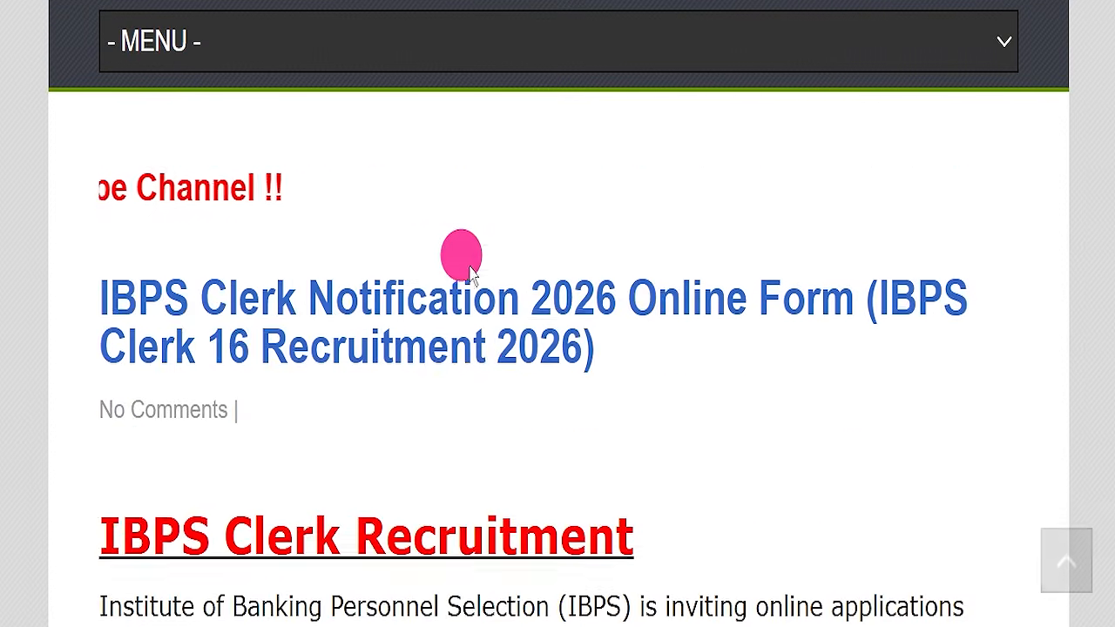
pyautogui.scroll(-7, 462, 288)
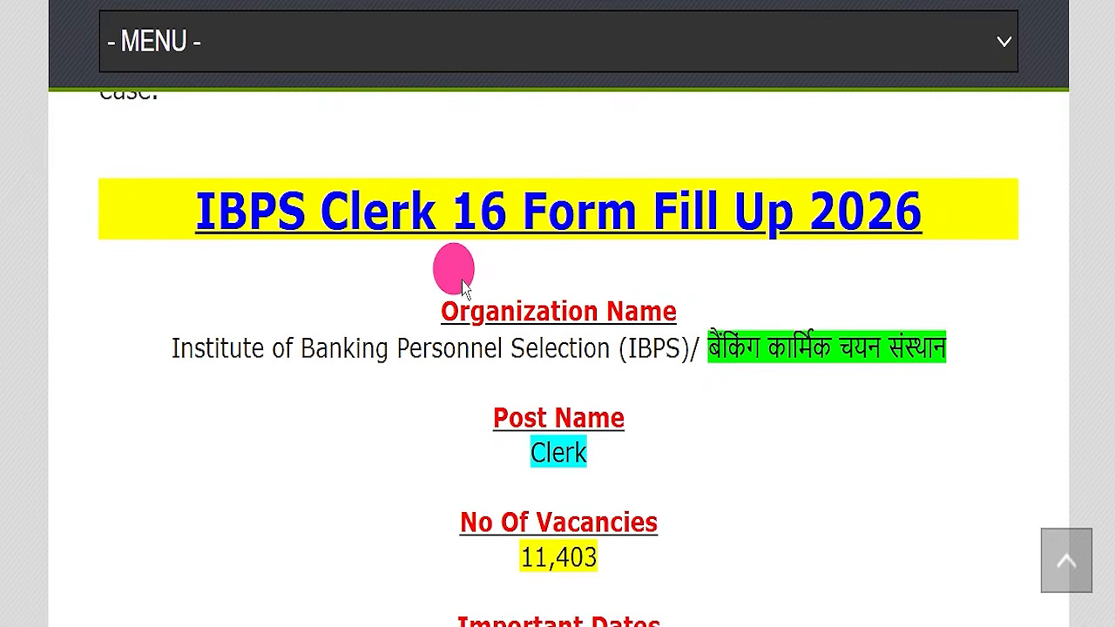
pyautogui.scroll(-1, 460, 277)
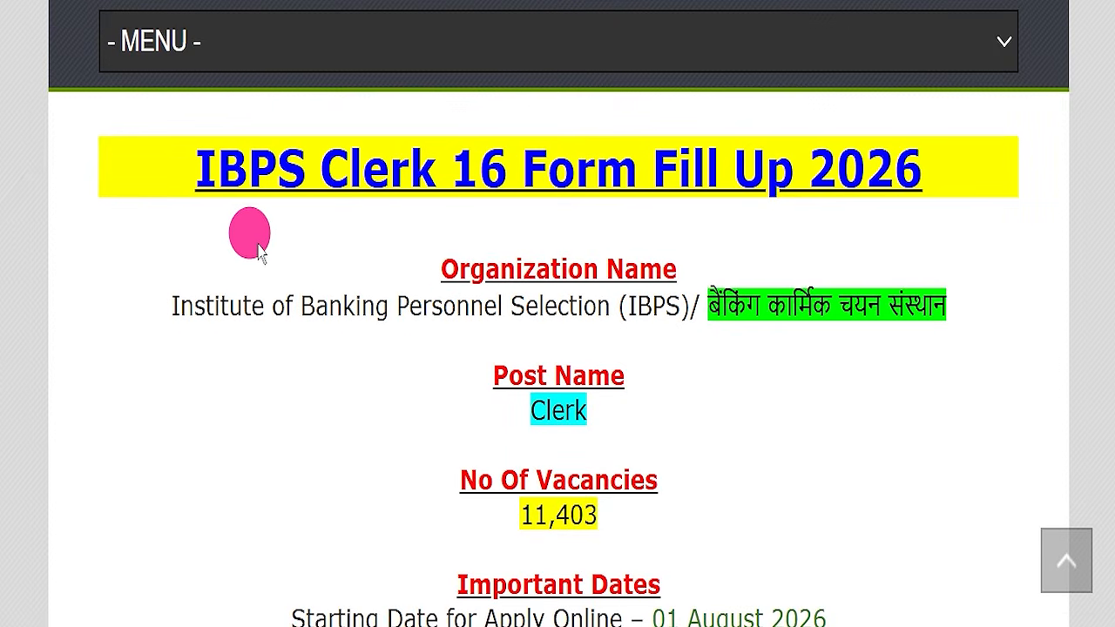
# Step: Select in turn the article's form fill-up heading, organization name, post name and number of vacancies
pyautogui.moveTo(135, 160); pyautogui.dragTo(948, 176)
pyautogui.click(945, 175)
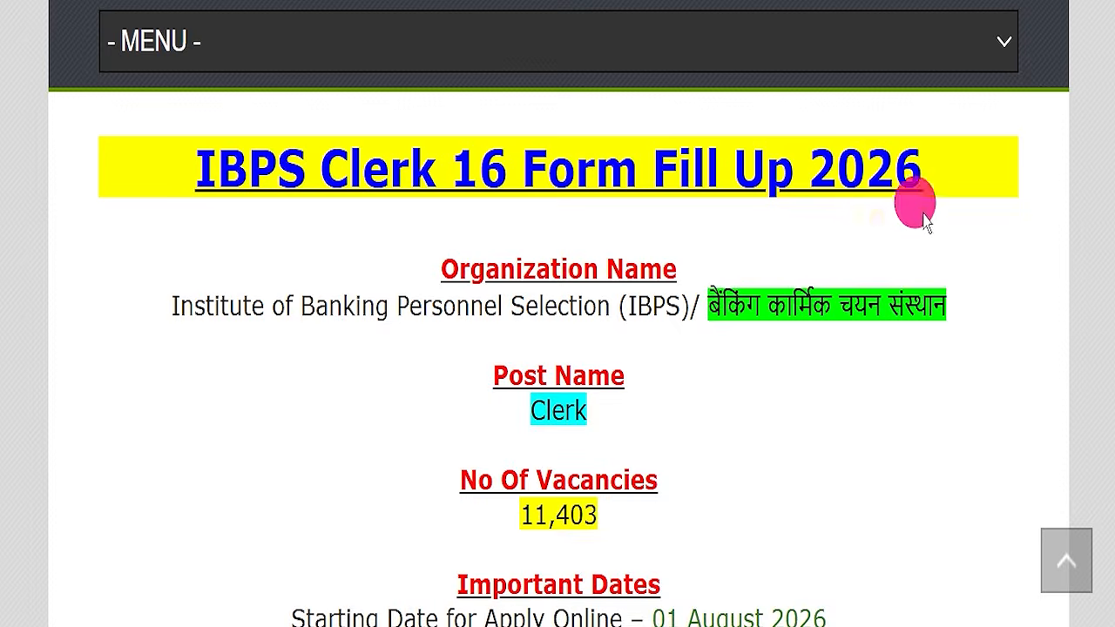
pyautogui.moveTo(157, 306); pyautogui.dragTo(921, 331)
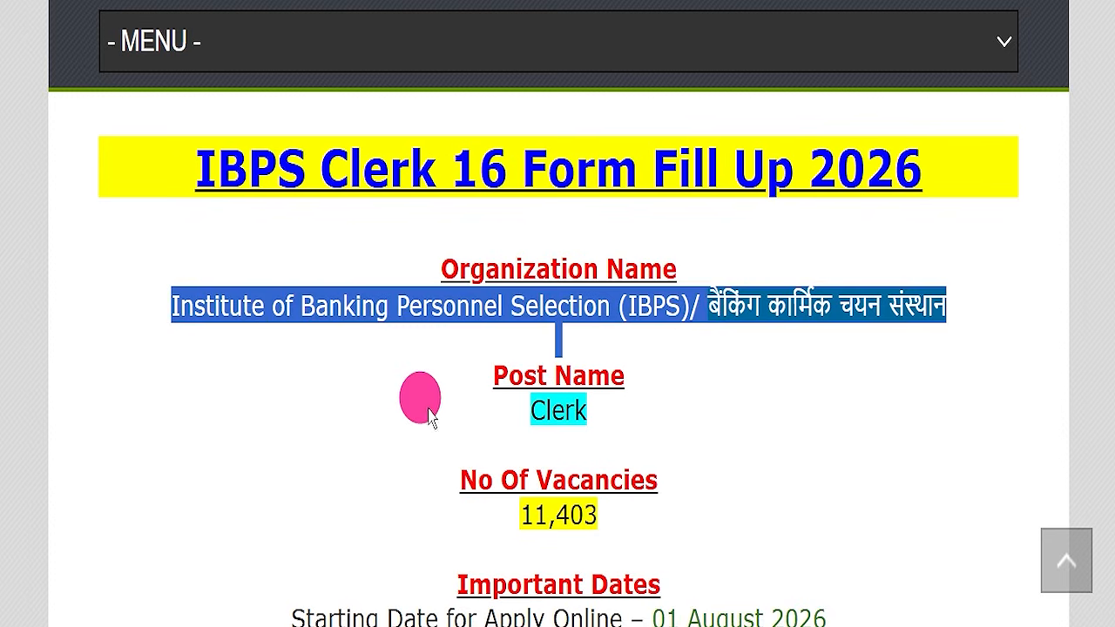
pyautogui.moveTo(444, 393); pyautogui.dragTo(669, 397)
pyautogui.moveTo(442, 519); pyautogui.dragTo(699, 488)
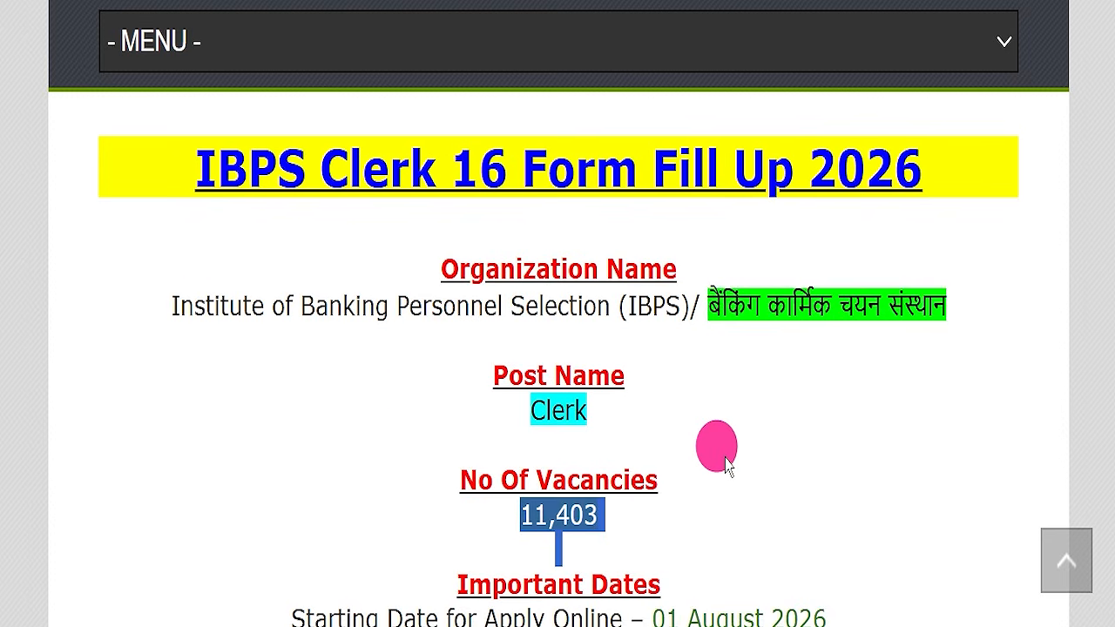
# Step: Select the extended last date for applying online and the pay scale in the article
pyautogui.scroll(-4, 717, 457)
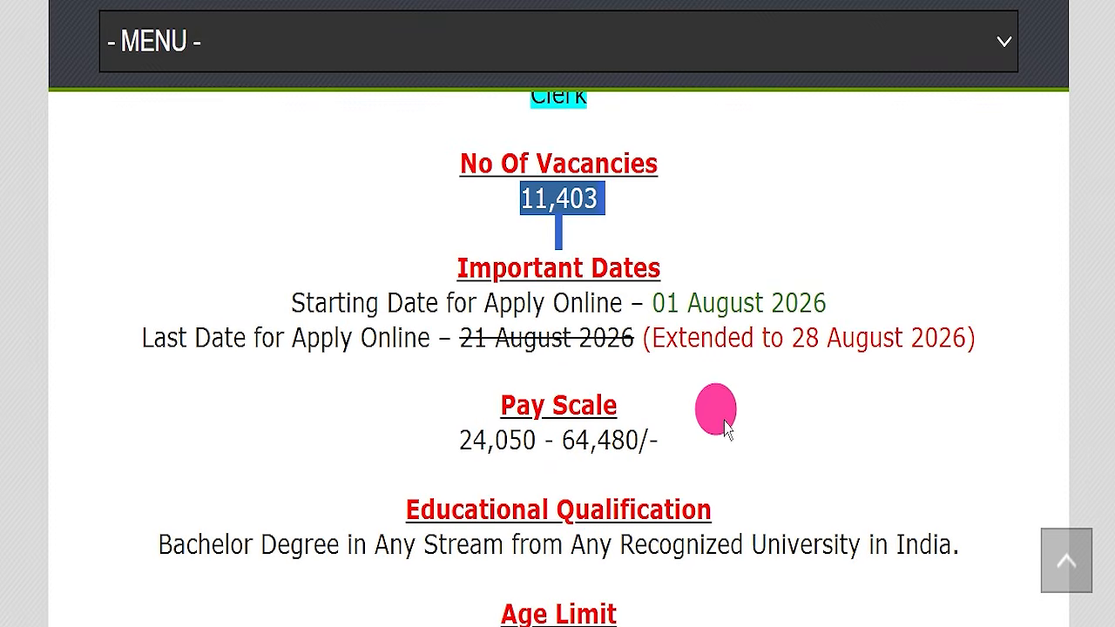
pyautogui.moveTo(795, 335); pyautogui.dragTo(966, 341)
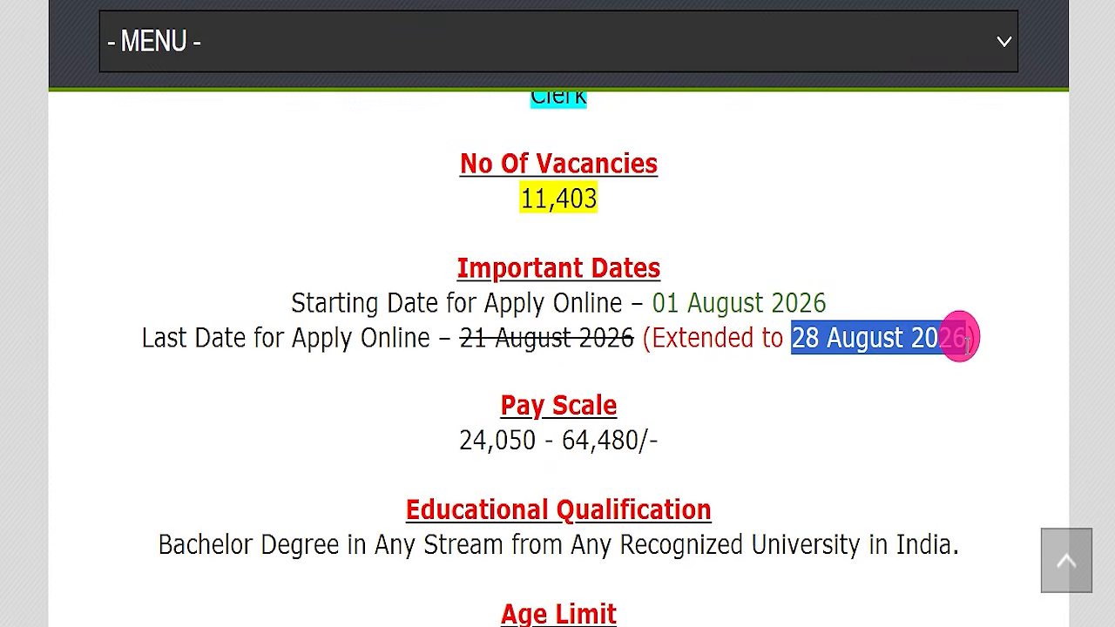
pyautogui.click(941, 356)
pyautogui.moveTo(797, 333); pyautogui.dragTo(957, 331)
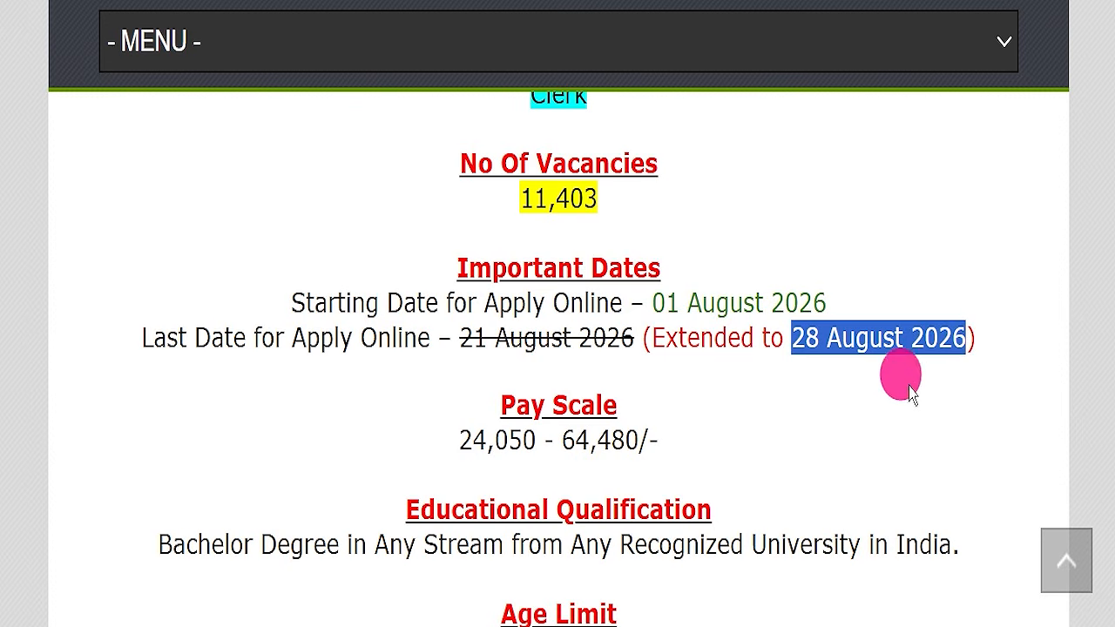
pyautogui.moveTo(460, 440); pyautogui.dragTo(742, 416)
# Step: Select the educational qualification and the age limit in the article
pyautogui.scroll(-3, 673, 292)
pyautogui.moveTo(150, 223); pyautogui.dragTo(972, 223)
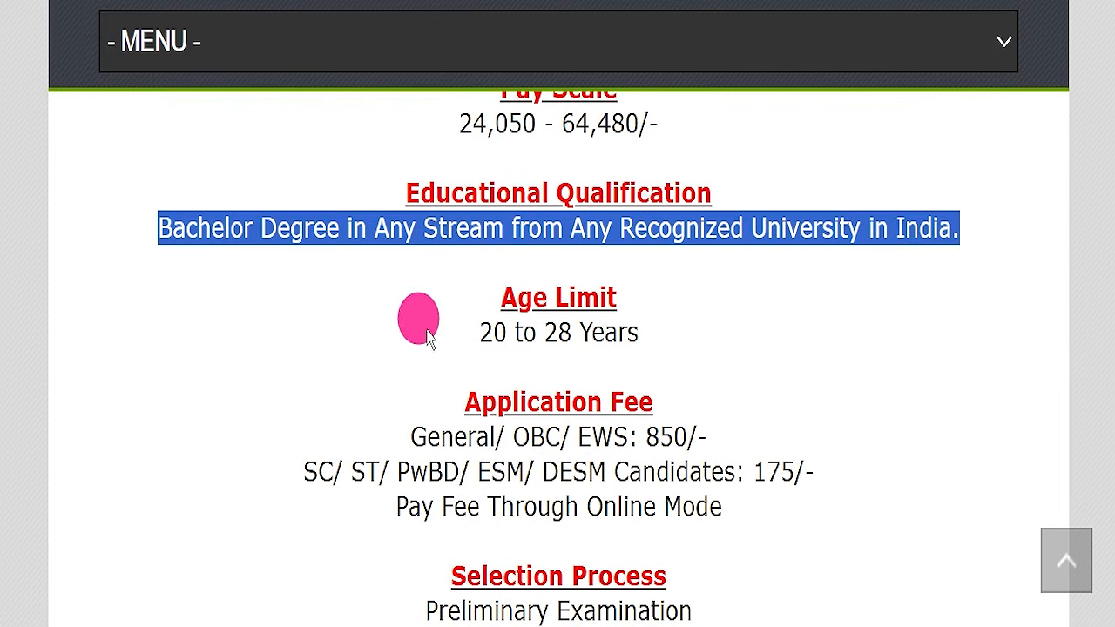
pyautogui.moveTo(418, 335); pyautogui.dragTo(704, 341)
# Step: Select in turn the application fee line for each candidate category and the fee payment mode
pyautogui.scroll(-1, 707, 340)
pyautogui.moveTo(396, 333); pyautogui.dragTo(722, 314)
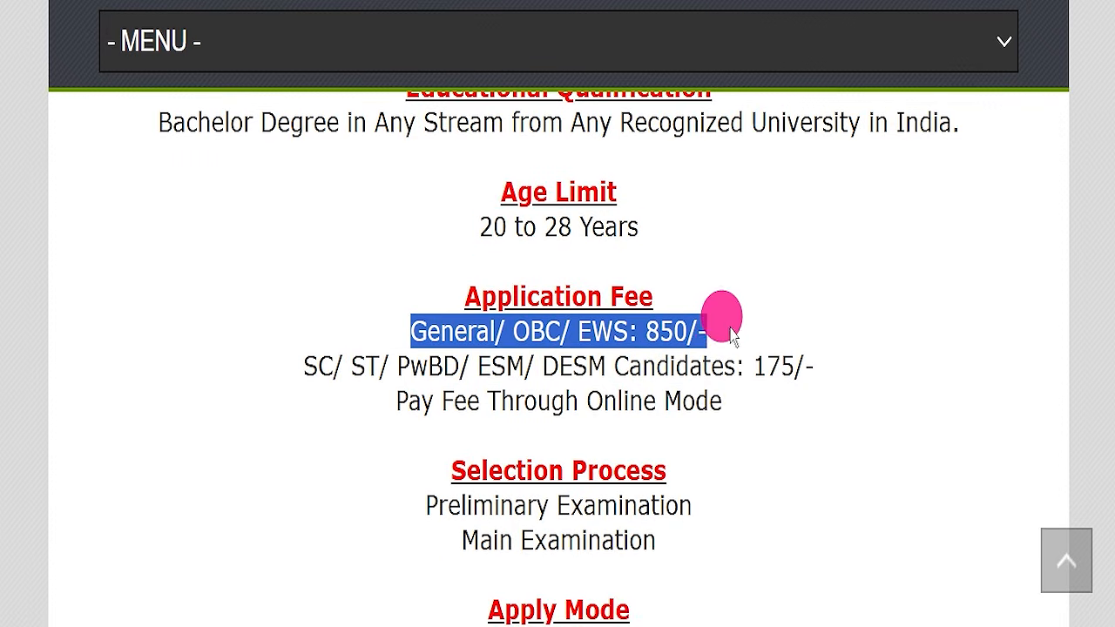
pyautogui.moveTo(303, 366); pyautogui.dragTo(858, 370)
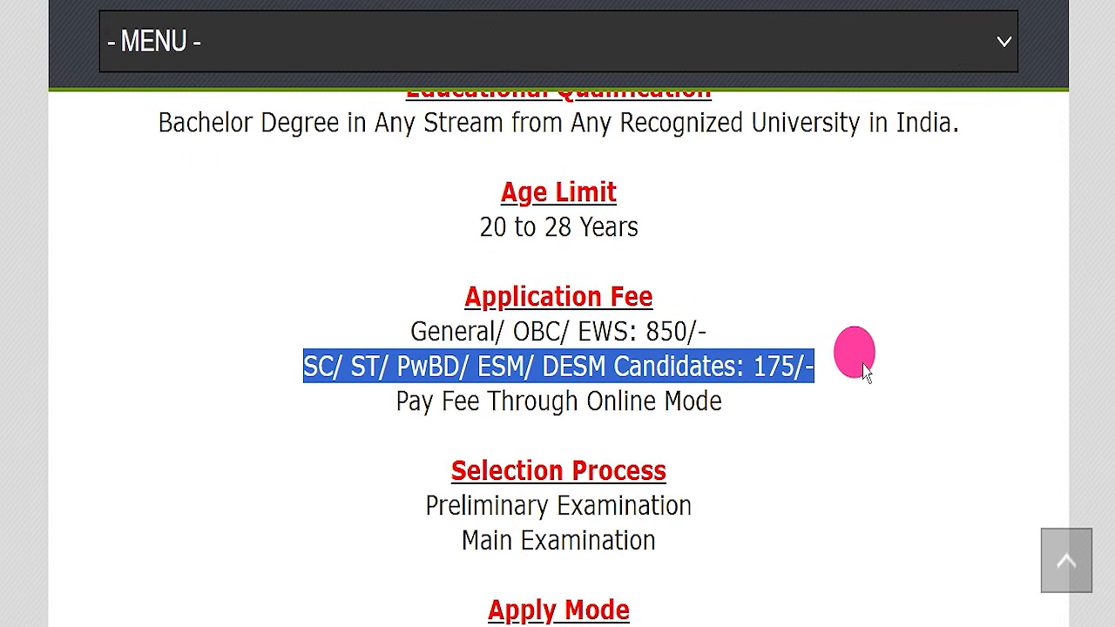
pyautogui.moveTo(767, 408); pyautogui.dragTo(586, 408)
# Step: Select in turn the examinations under Selection Process, the apply mode and the job location
pyautogui.scroll(-1, 522, 375)
pyautogui.moveTo(314, 398); pyautogui.dragTo(735, 445)
pyautogui.scroll(-2, 732, 431)
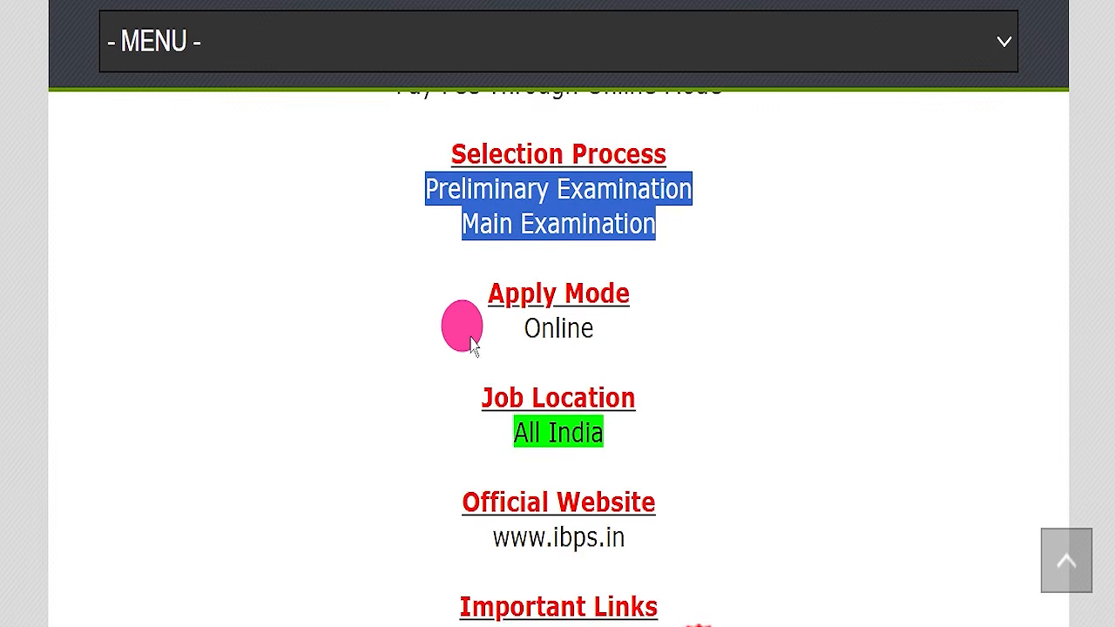
pyautogui.moveTo(470, 335); pyautogui.dragTo(642, 325)
pyautogui.moveTo(459, 436); pyautogui.dragTo(610, 433)
pyautogui.scroll(-2, 710, 349)
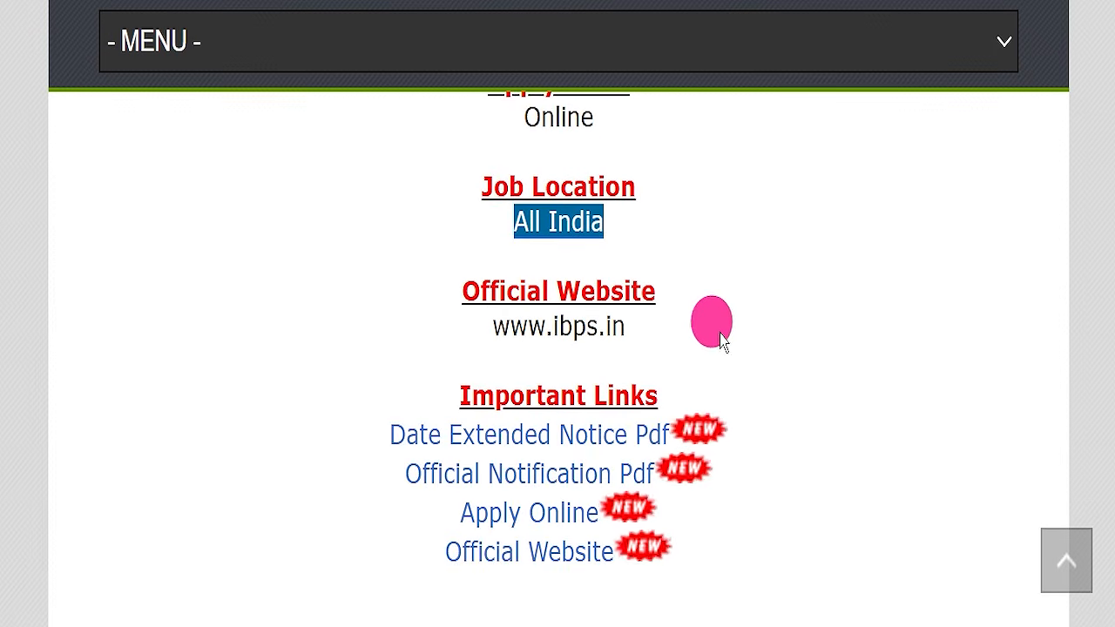
# Step: Select the official website address and the list of important links in the article
pyautogui.moveTo(430, 334); pyautogui.dragTo(640, 324)
pyautogui.moveTo(440, 303); pyautogui.dragTo(649, 338)
pyautogui.click(643, 324)
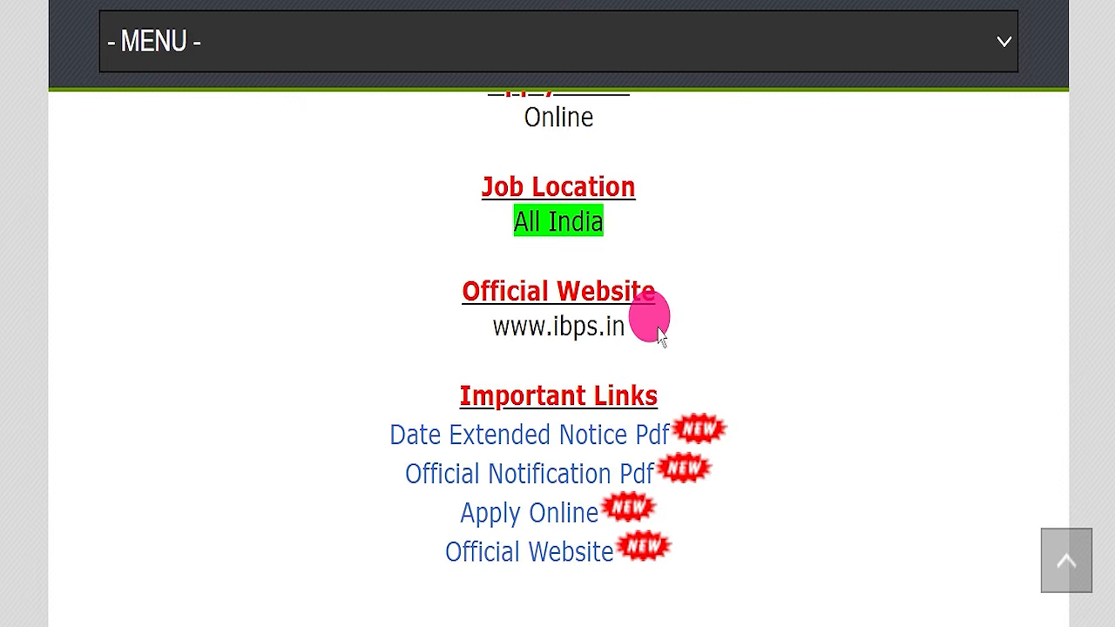
pyautogui.scroll(-2, 648, 318)
pyautogui.scroll(1, 846, 239)
pyautogui.moveTo(458, 225); pyautogui.dragTo(740, 392)
pyautogui.click(740, 393)
# Step: Select the Official Notification Pdf link in the article and skim the CRP CSA-XVI notification from its first page to the Disclaimer section
pyautogui.moveTo(360, 311); pyautogui.dragTo(662, 315)
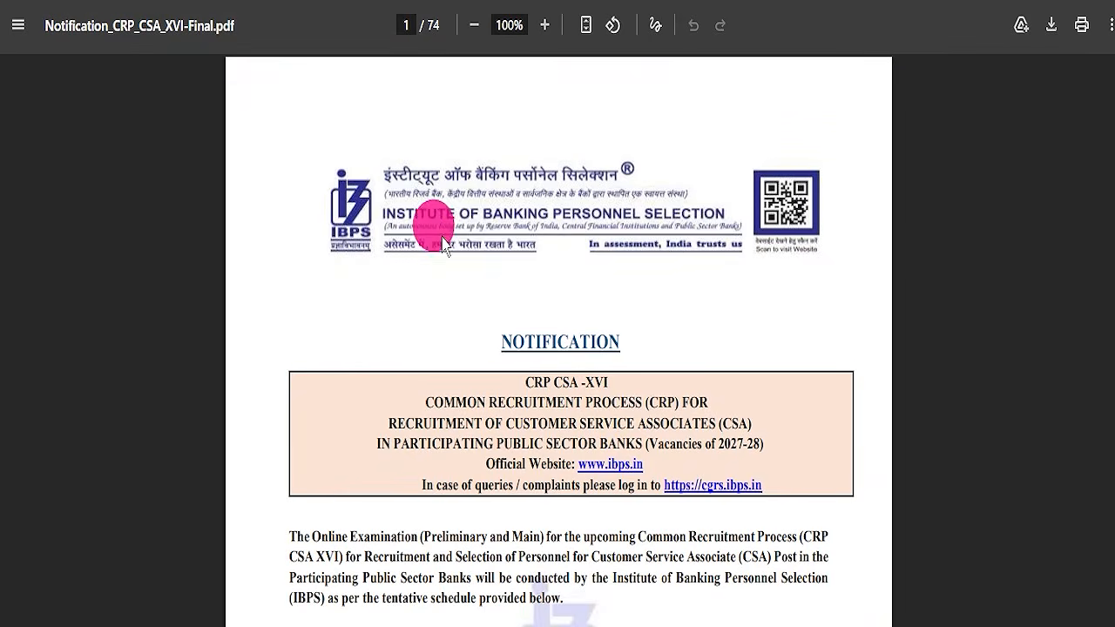
pyautogui.scroll(-9, 357, 294)
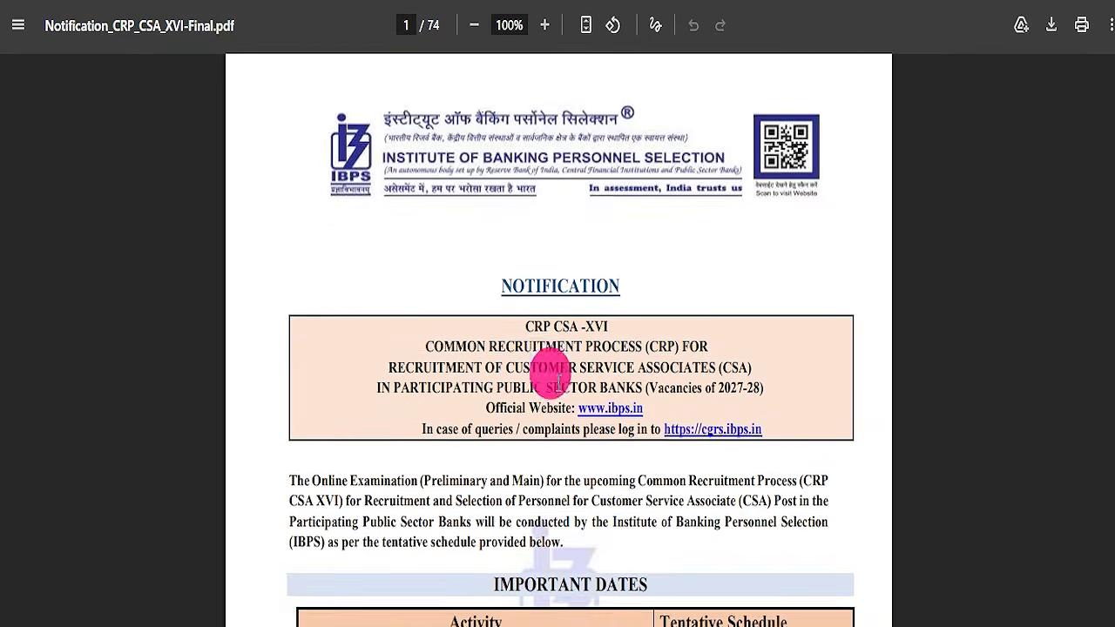
pyautogui.scroll(-20, 629, 370)
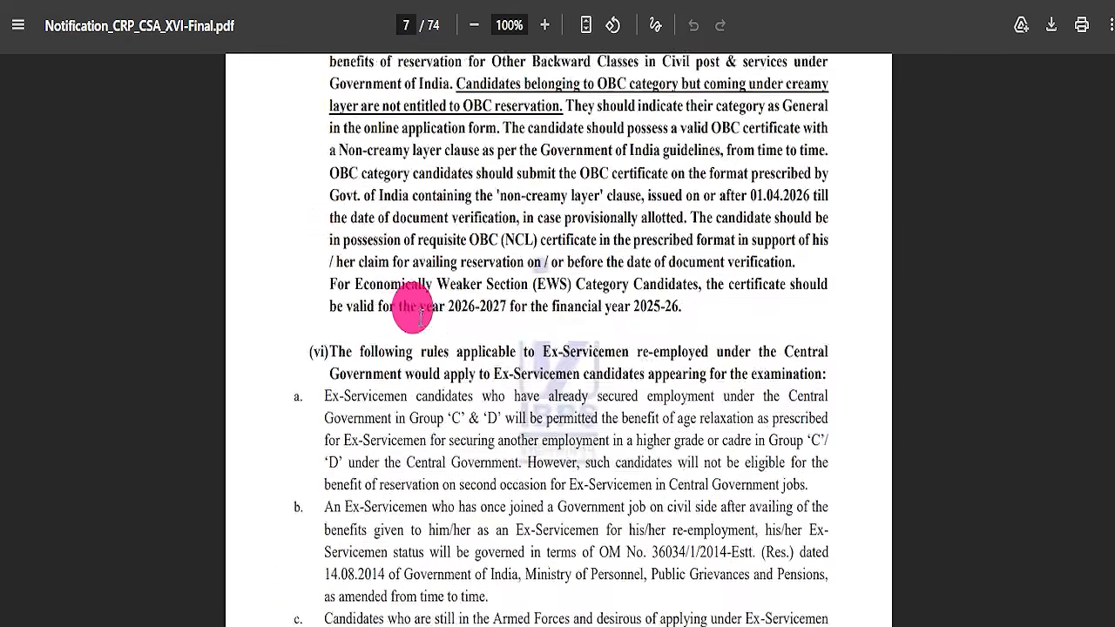
pyautogui.scroll(-10, 454, 329)
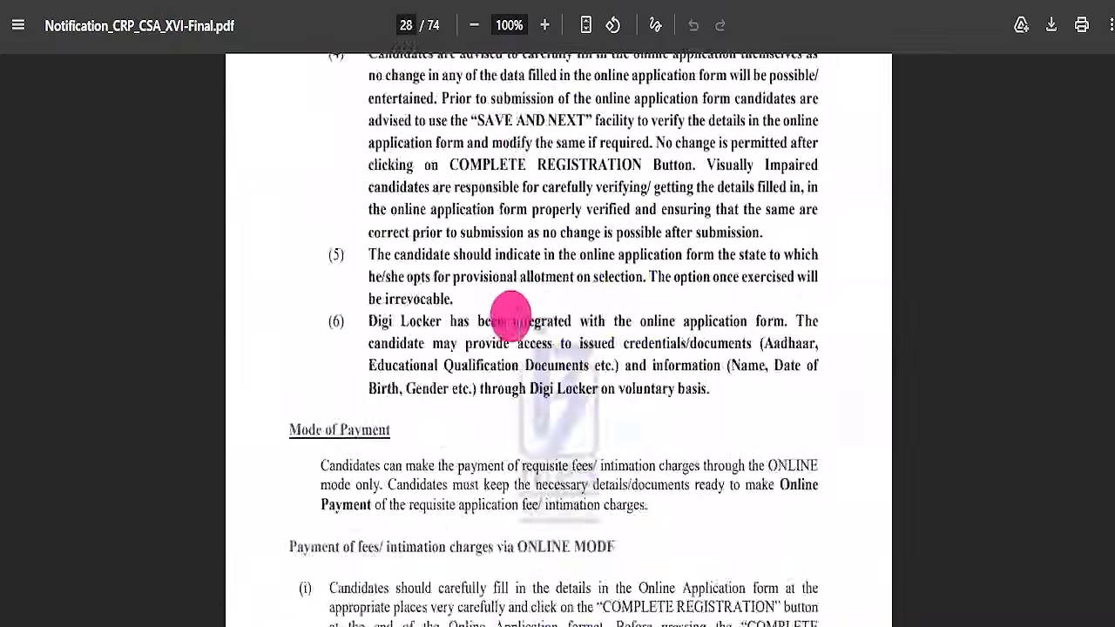
pyautogui.scroll(-10, 473, 309)
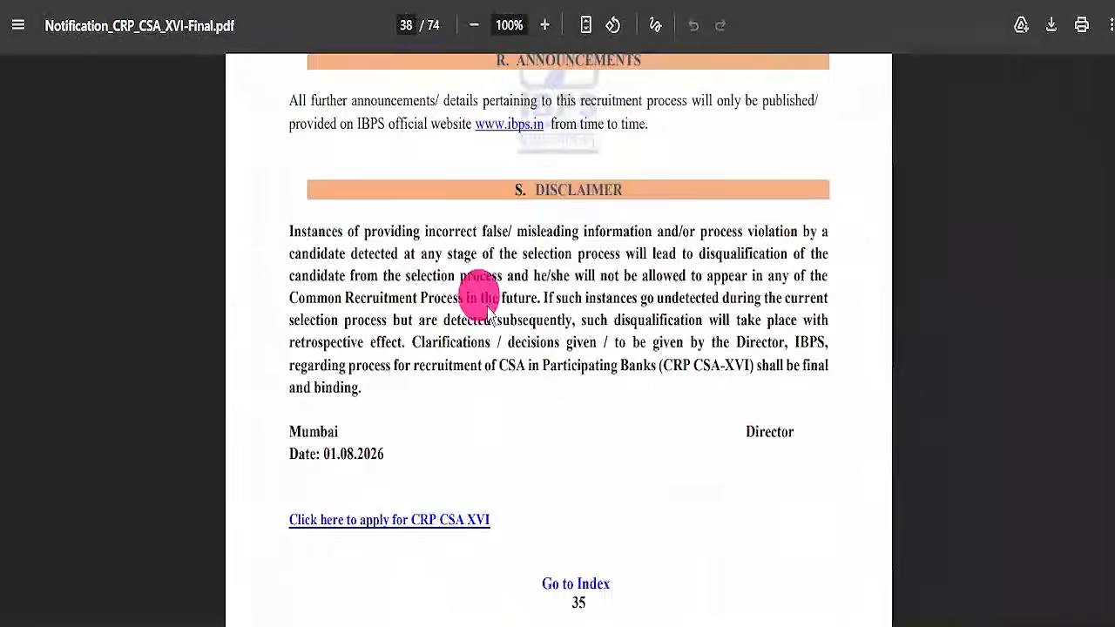
# Step: Examine the photograph, signature and thumb impression requirements in the notification, and select the Hand-written declaration Image specifications
pyautogui.scroll(-4, 475, 340)
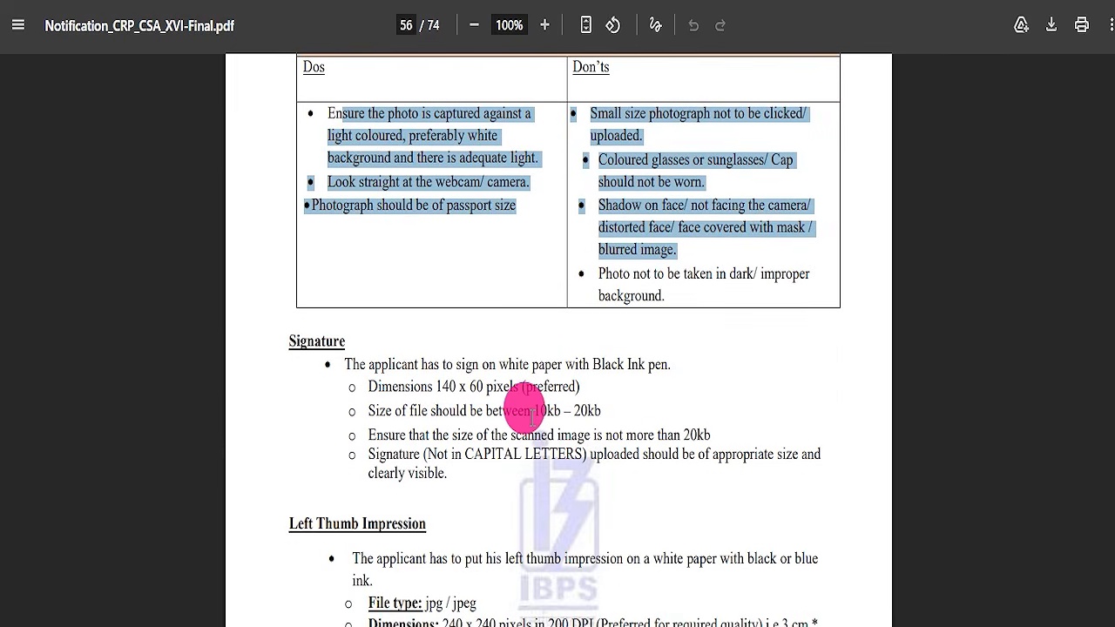
pyautogui.scroll(-7, 511, 404)
pyautogui.scroll(3, 378, 232)
pyautogui.moveTo(337, 255); pyautogui.dragTo(420, 421)
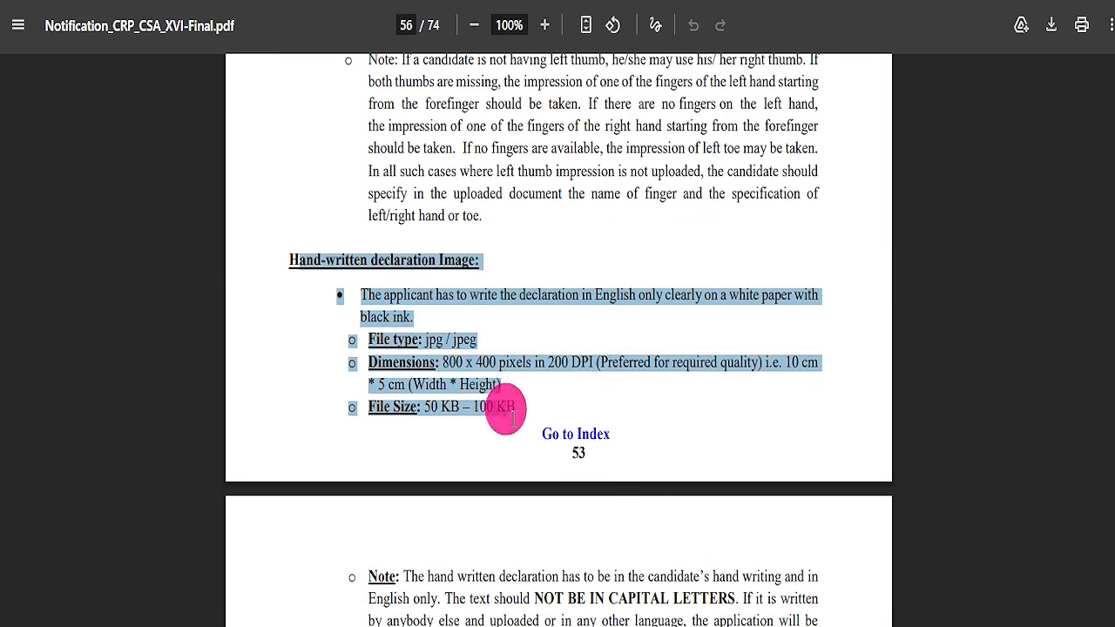
# Step: Skim the remaining photo and signature upload instructions and return to the beginning of the notification
pyautogui.scroll(-20, 908, 419)
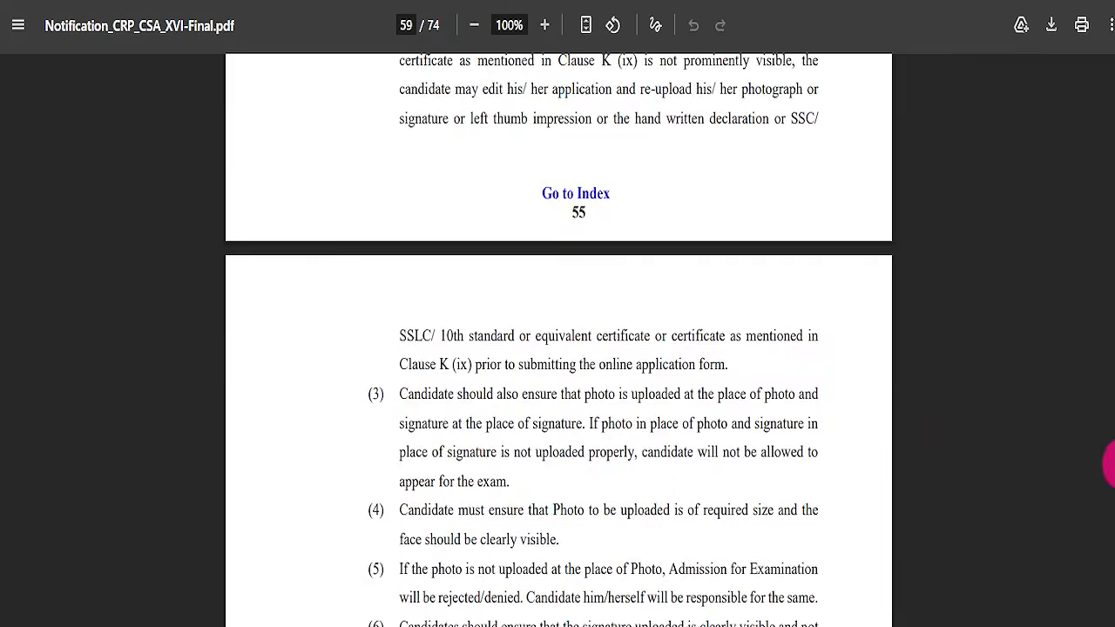
pyautogui.scroll(-3, 1111, 462)
pyautogui.moveTo(1111, 506); pyautogui.dragTo(1112, 26)
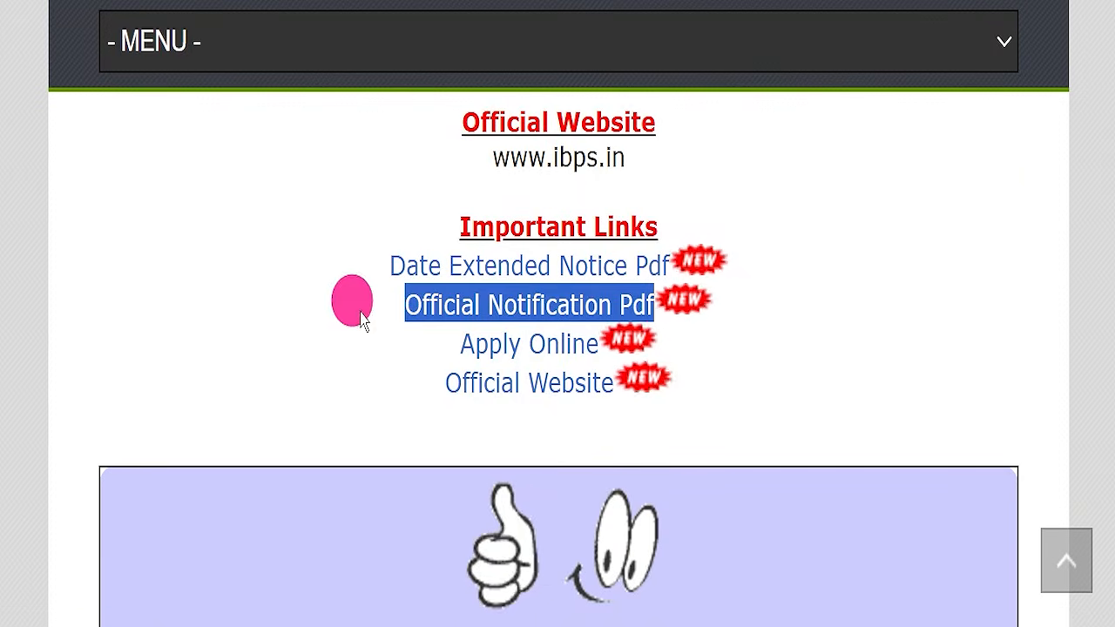
# Step: Select the Apply Online link in the article, and on the application portal open and close the login for already registered candidates
pyautogui.moveTo(460, 345); pyautogui.dragTo(592, 341)
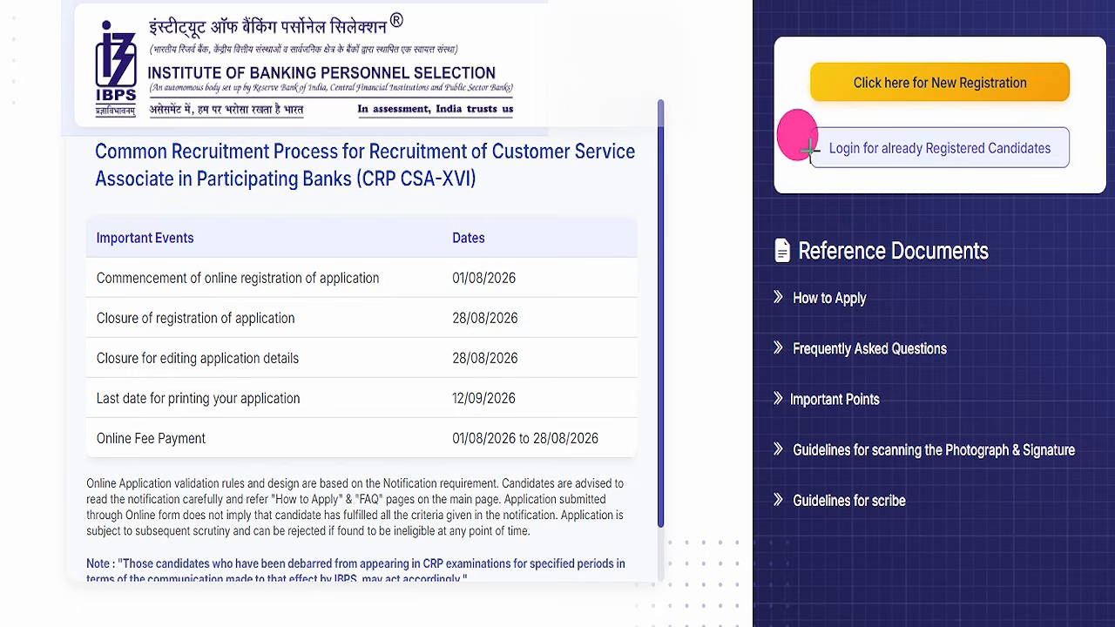
pyautogui.moveTo(794, 116); pyautogui.dragTo(1083, 182)
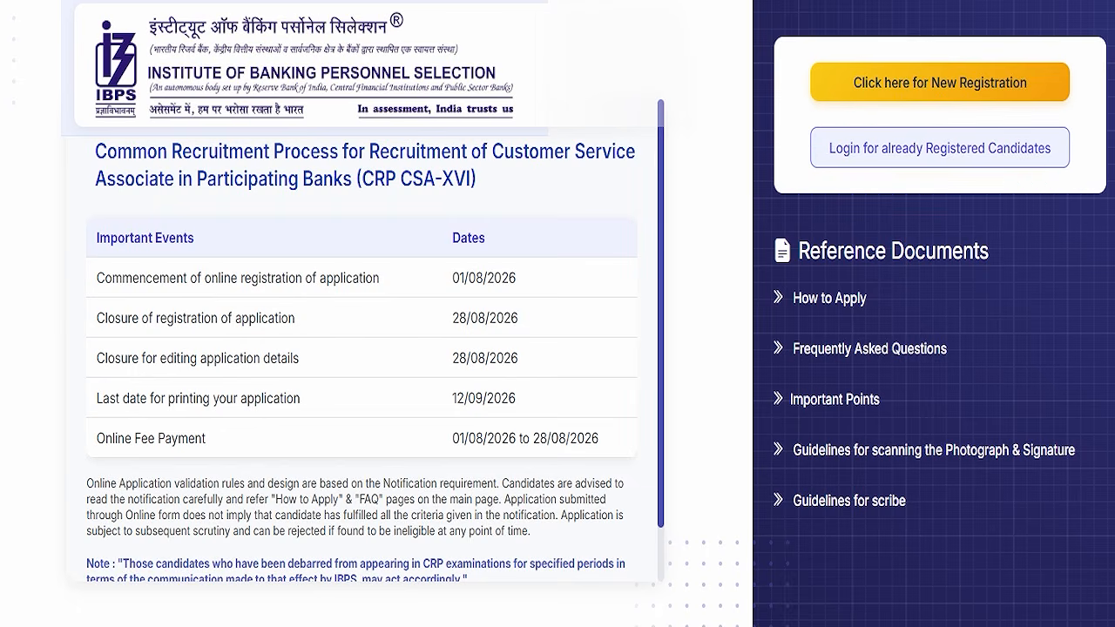
pyautogui.click(819, 144)
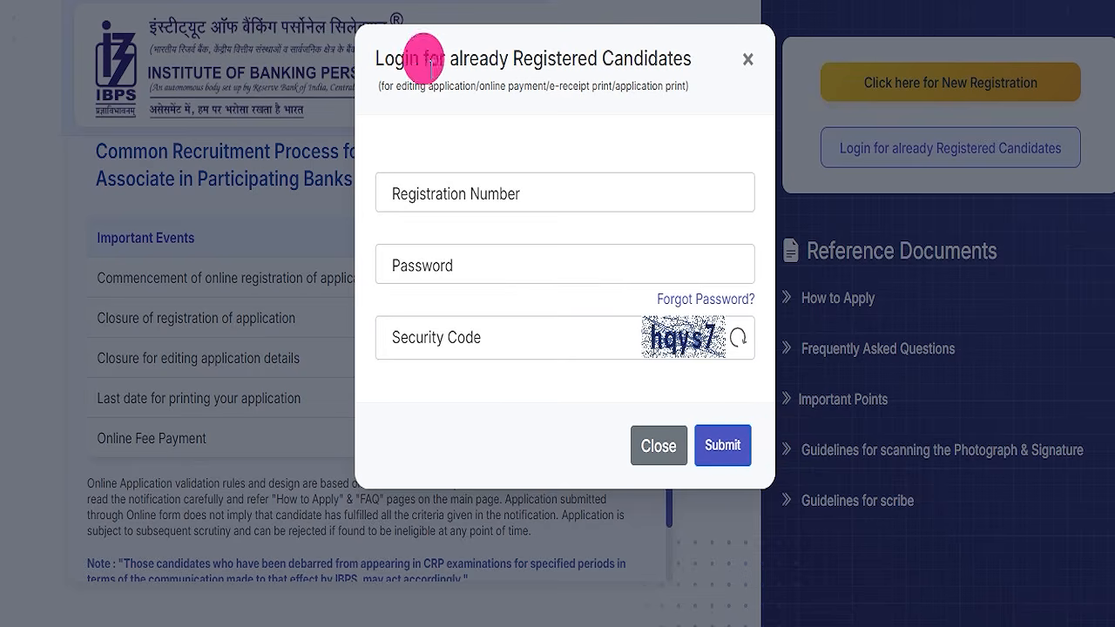
pyautogui.press('Escape')
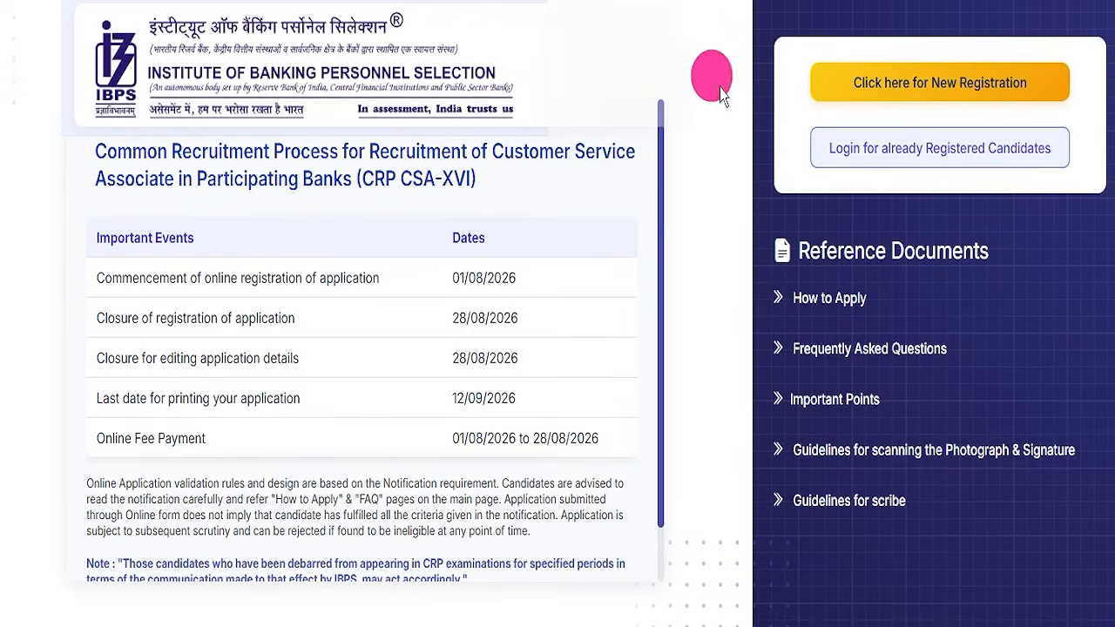
# Step: Outline the New Registration option on the portal and open its Basic Information form at the name fields
pyautogui.moveTo(787, 48)
pyautogui.mouseDown()
pyautogui.moveTo(1037, 109)
pyautogui.moveTo(1077, 108)
pyautogui.mouseUp()
pyautogui.press('Escape')
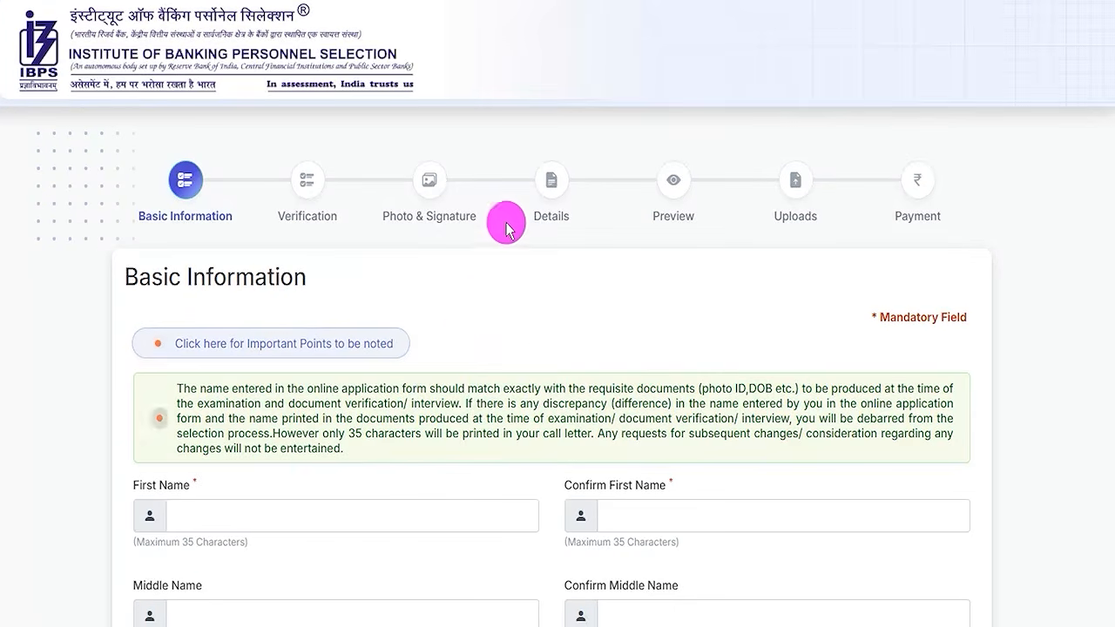
pyautogui.scroll(-4, 470, 315)
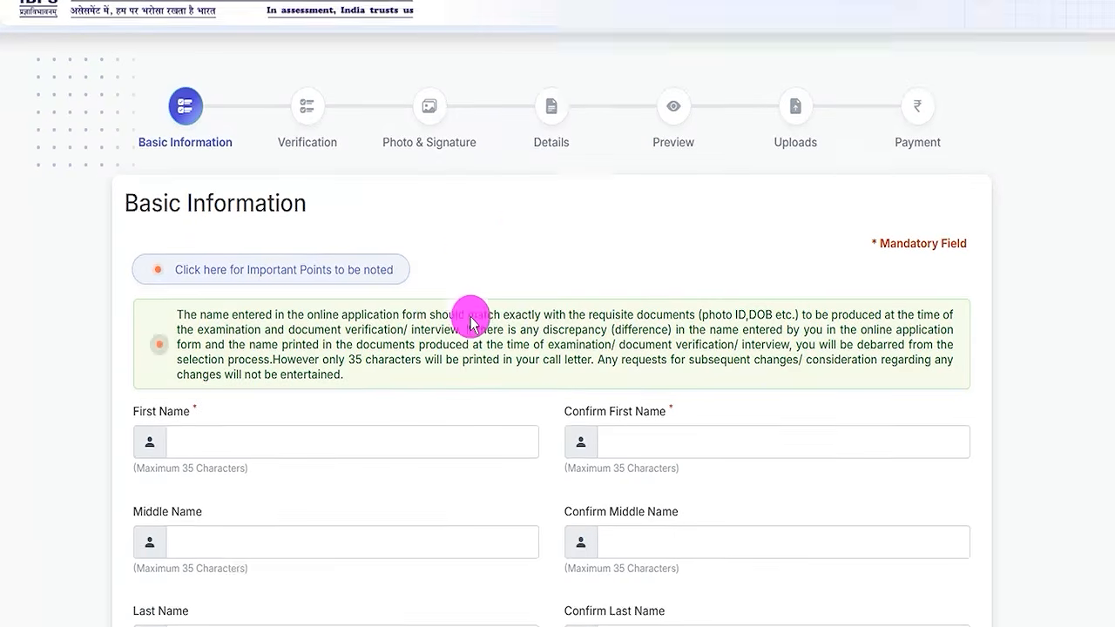
pyautogui.scroll(-1, 483, 348)
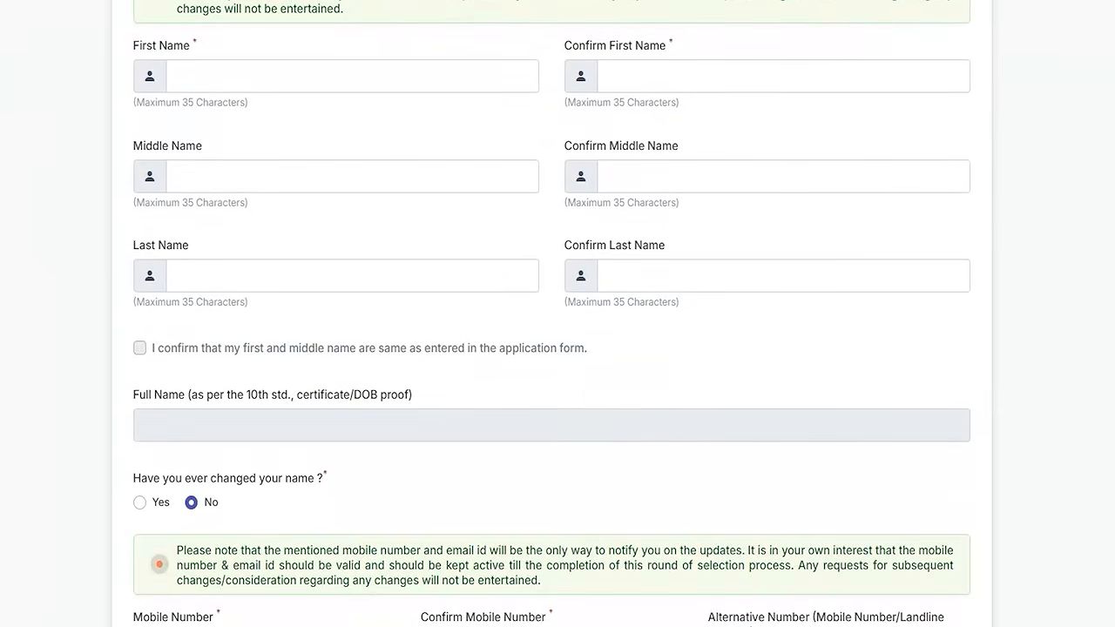
# Step: Annotate the first, middle and last name fields and their confirmation fields with ticks and lines, circle the First Name asterisk, and clear the marks
pyautogui.moveTo(303, 73)
pyautogui.mouseDown()
pyautogui.moveTo(356, 54)
pyautogui.moveTo(359, 38)
pyautogui.mouseUp()
pyautogui.moveTo(678, 77); pyautogui.dragTo(746, 26)
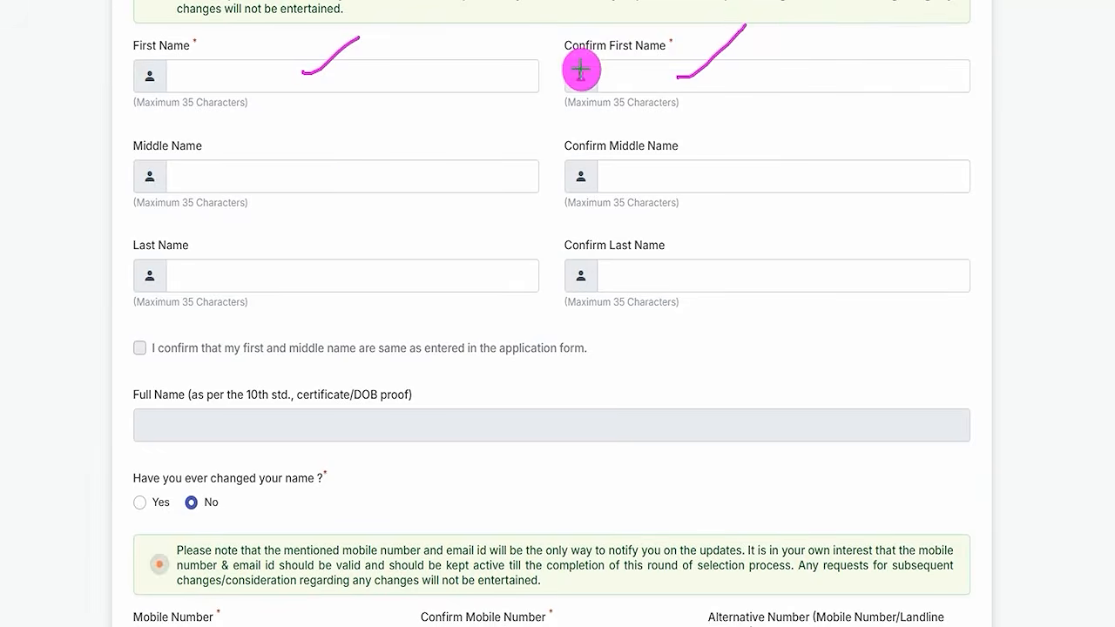
pyautogui.moveTo(223, 182); pyautogui.dragTo(280, 181)
pyautogui.moveTo(610, 179); pyautogui.dragTo(673, 178)
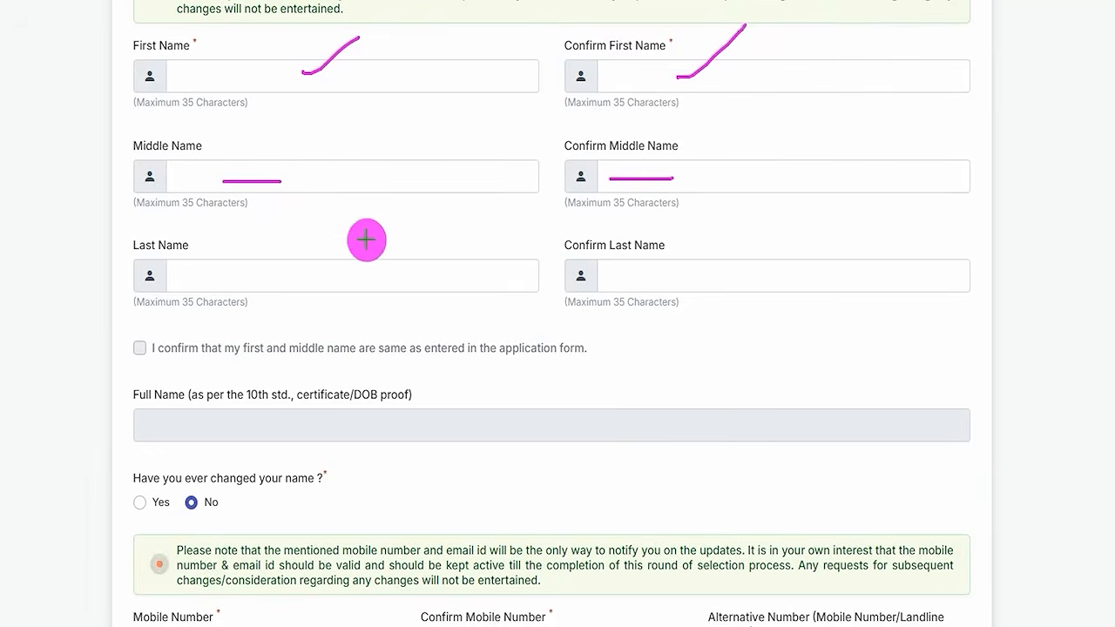
pyautogui.moveTo(252, 281); pyautogui.dragTo(301, 282)
pyautogui.moveTo(623, 277); pyautogui.dragTo(665, 277)
pyautogui.moveTo(361, 182); pyautogui.dragTo(421, 150)
pyautogui.moveTo(702, 182); pyautogui.dragTo(746, 160)
pyautogui.moveTo(418, 273); pyautogui.dragTo(472, 273)
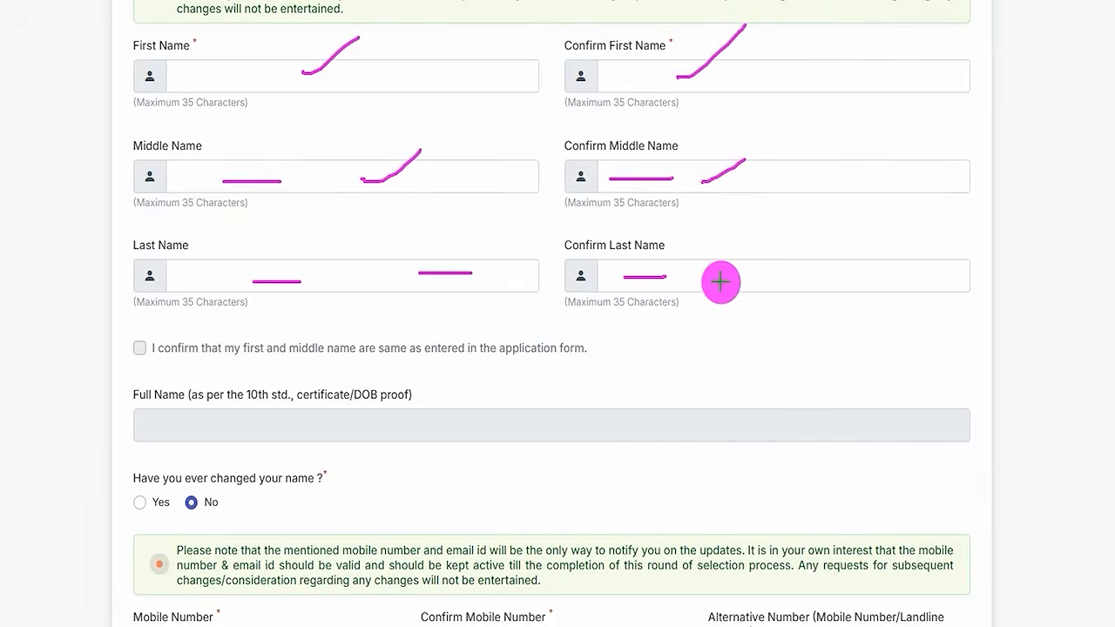
pyautogui.moveTo(694, 277); pyautogui.dragTo(725, 277)
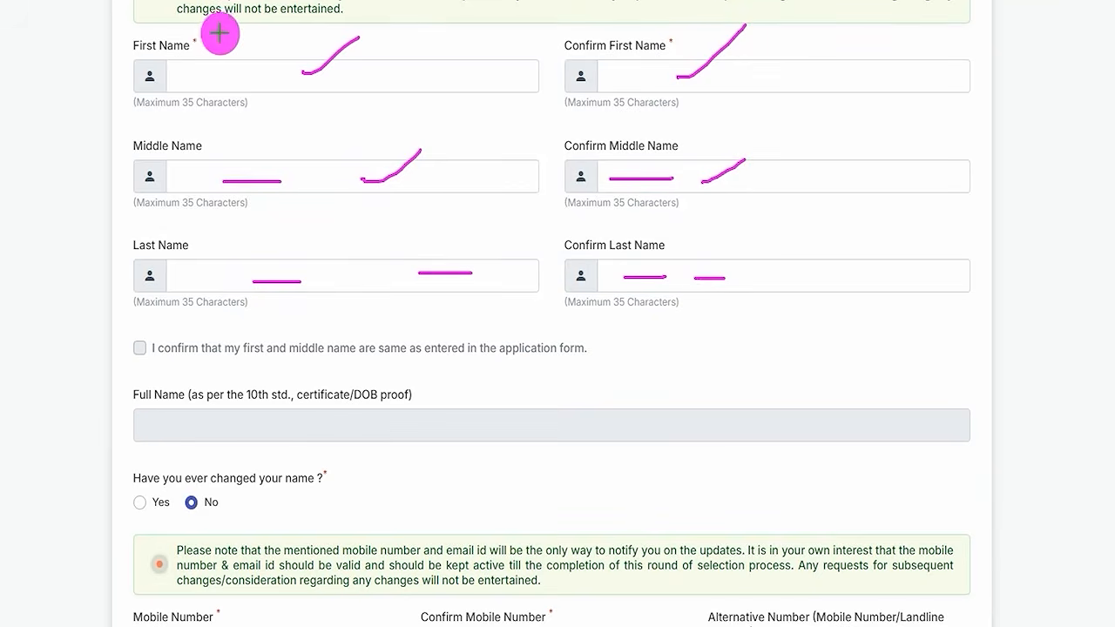
pyautogui.moveTo(197, 54); pyautogui.dragTo(213, 32)
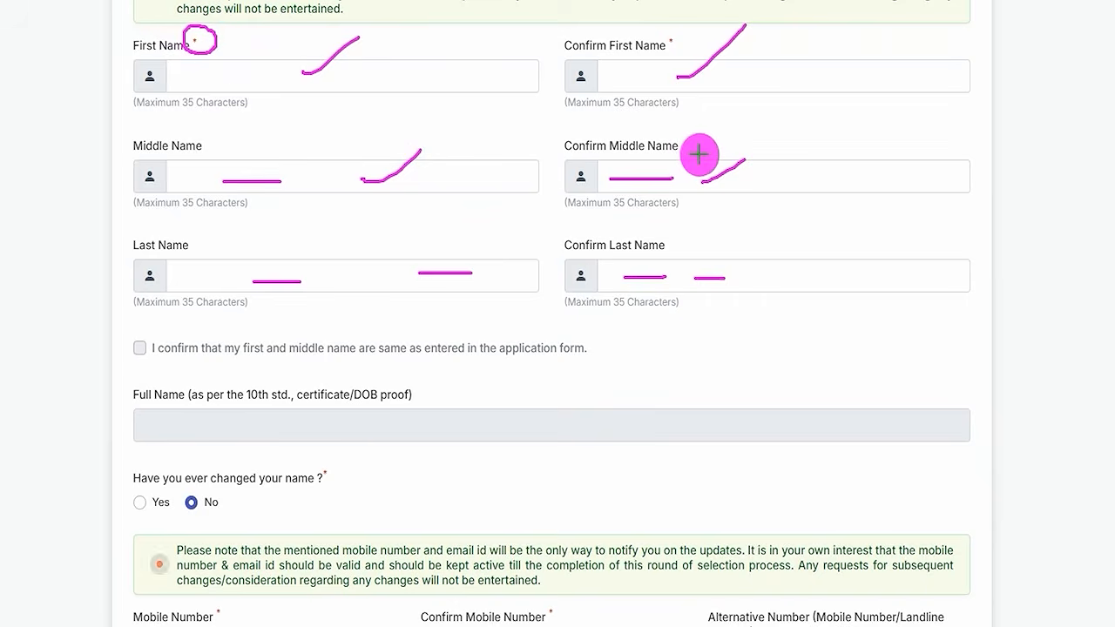
pyautogui.moveTo(691, 148); pyautogui.dragTo(722, 124)
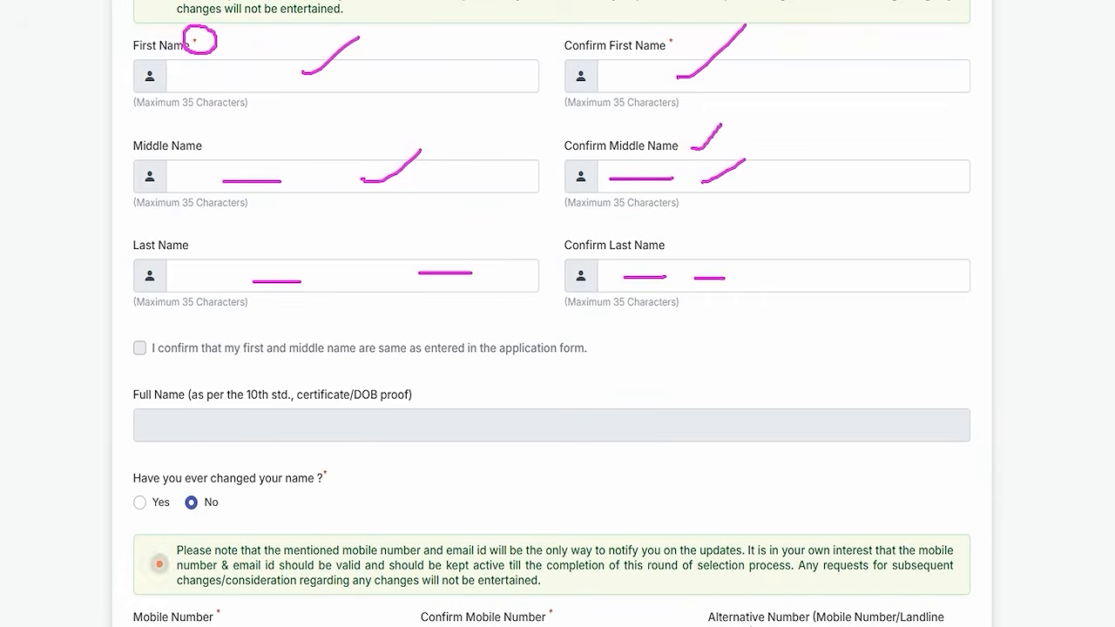
pyautogui.press('Escape')
# Step: Draw tick marks on the name confirmation checkbox and the Full Name field of the form
pyautogui.scroll(-1, 272, 298)
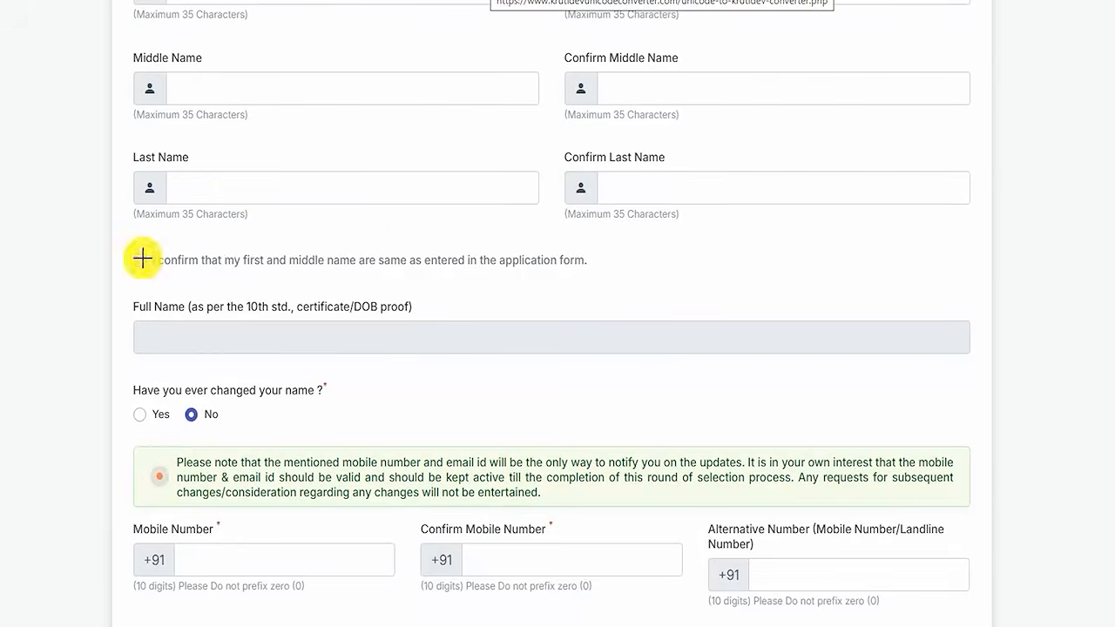
pyautogui.moveTo(142, 259); pyautogui.dragTo(195, 215)
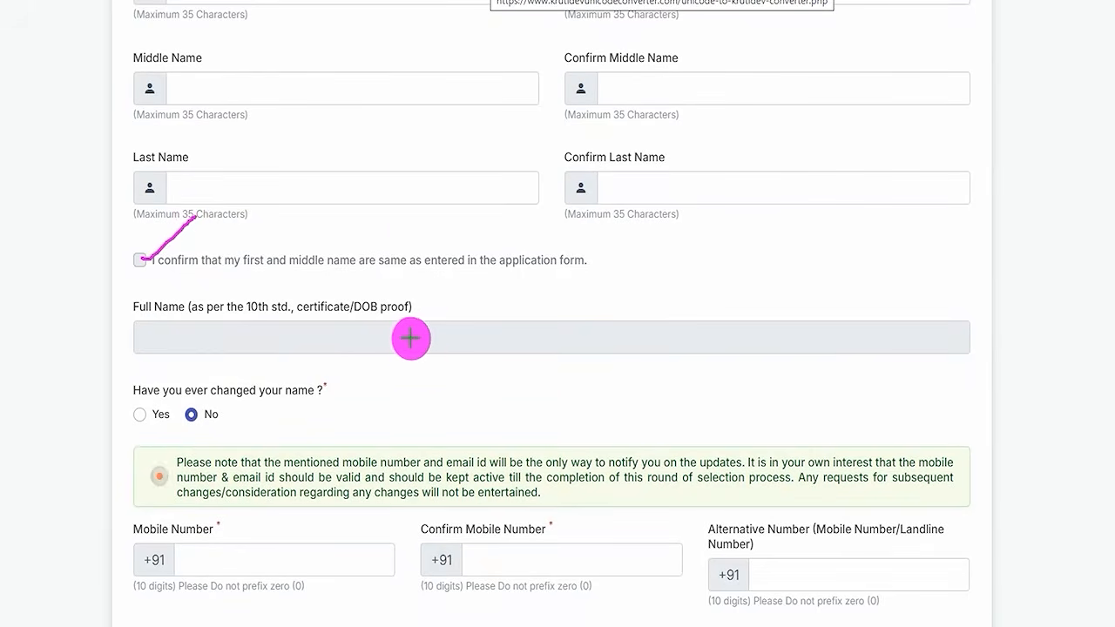
pyautogui.moveTo(406, 338); pyautogui.dragTo(437, 296)
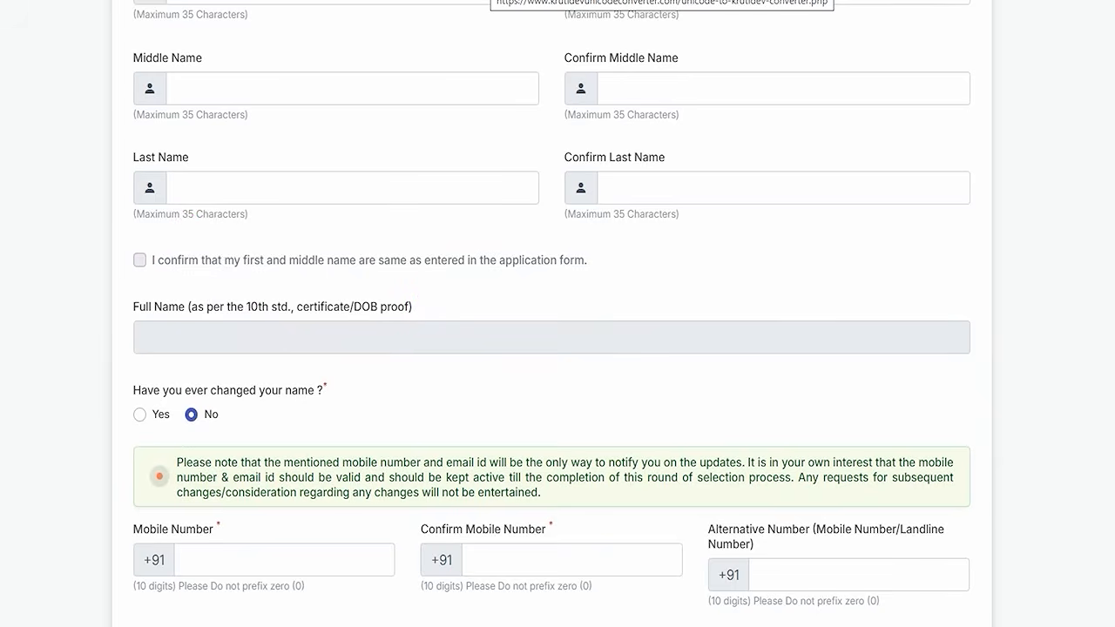
# Step: Answer Yes to the name change question to inspect the updated name fields, and set the answer back to No
pyautogui.scroll(-3, 296, 258)
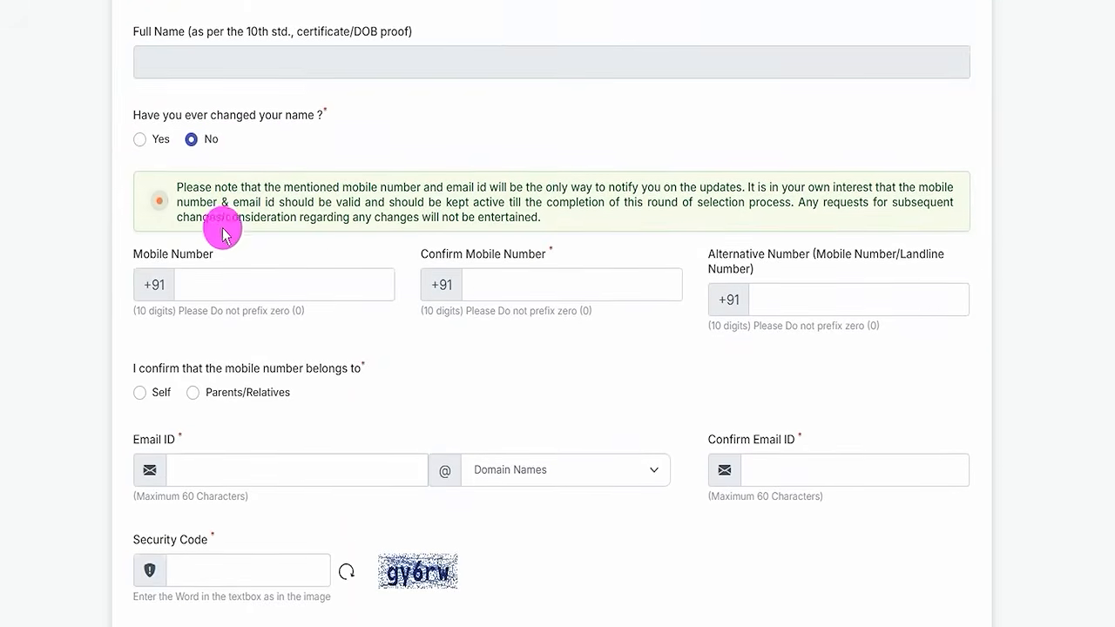
pyautogui.scroll(-1, 223, 234)
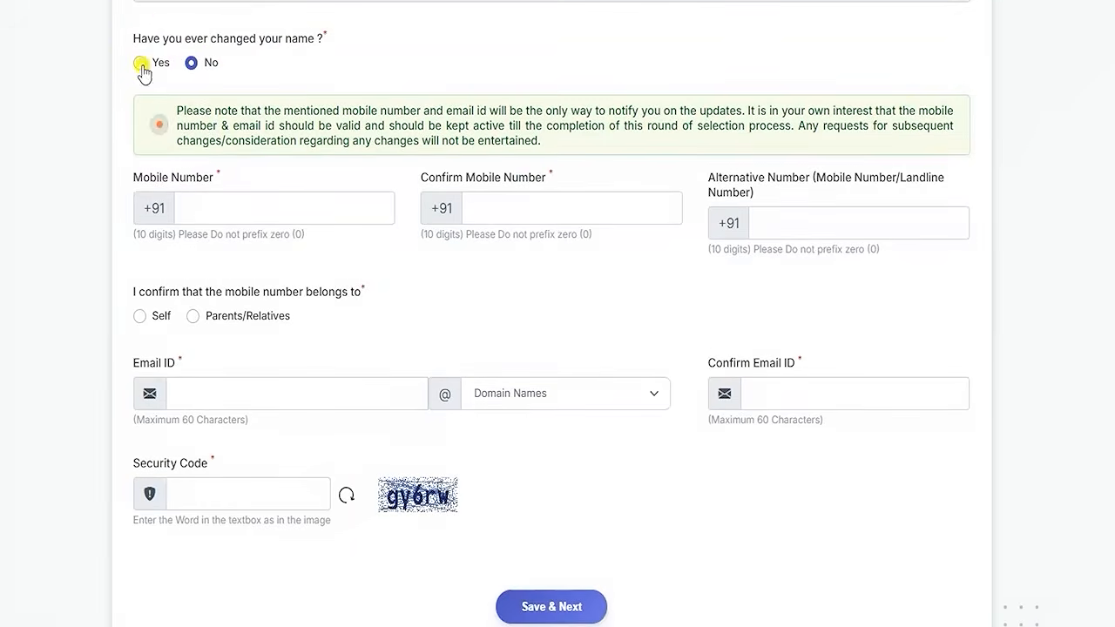
pyautogui.click(141, 65)
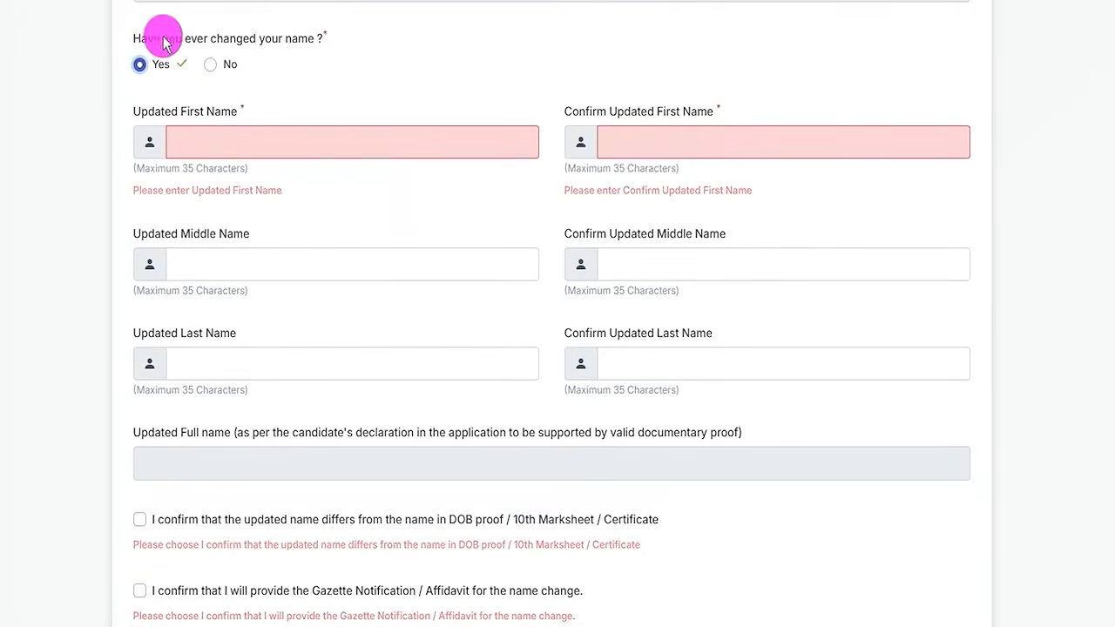
pyautogui.click(208, 65)
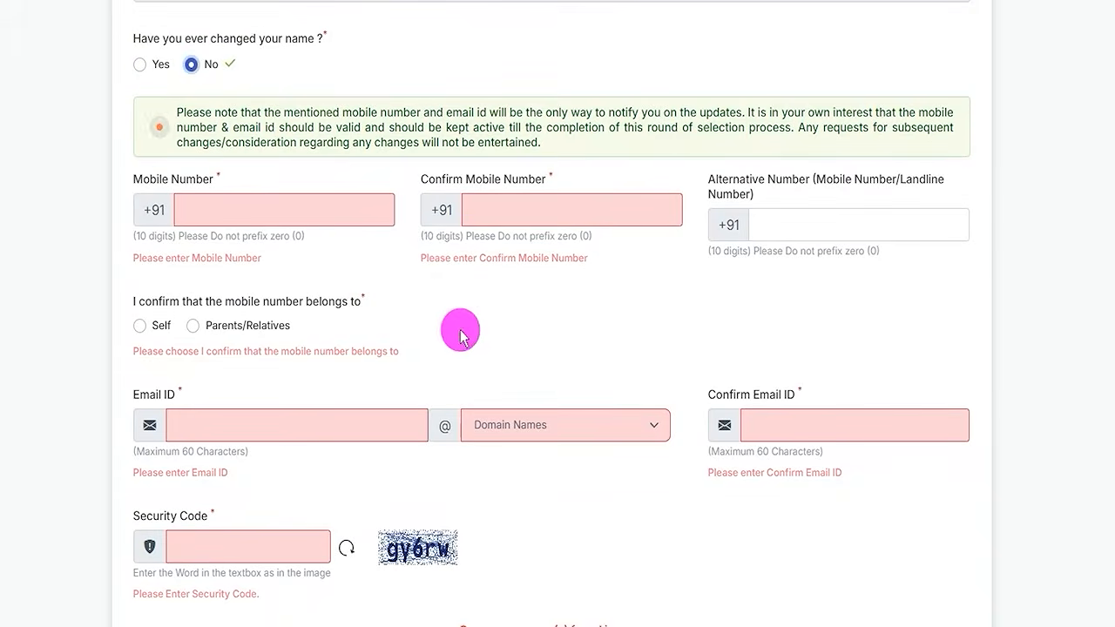
# Step: Mark the mobile, confirm mobile and alternative number fields and the Self and Parents/Relatives options with pen strokes, and clear the marks
pyautogui.moveTo(291, 209); pyautogui.dragTo(352, 159)
pyautogui.moveTo(566, 206); pyautogui.dragTo(604, 166)
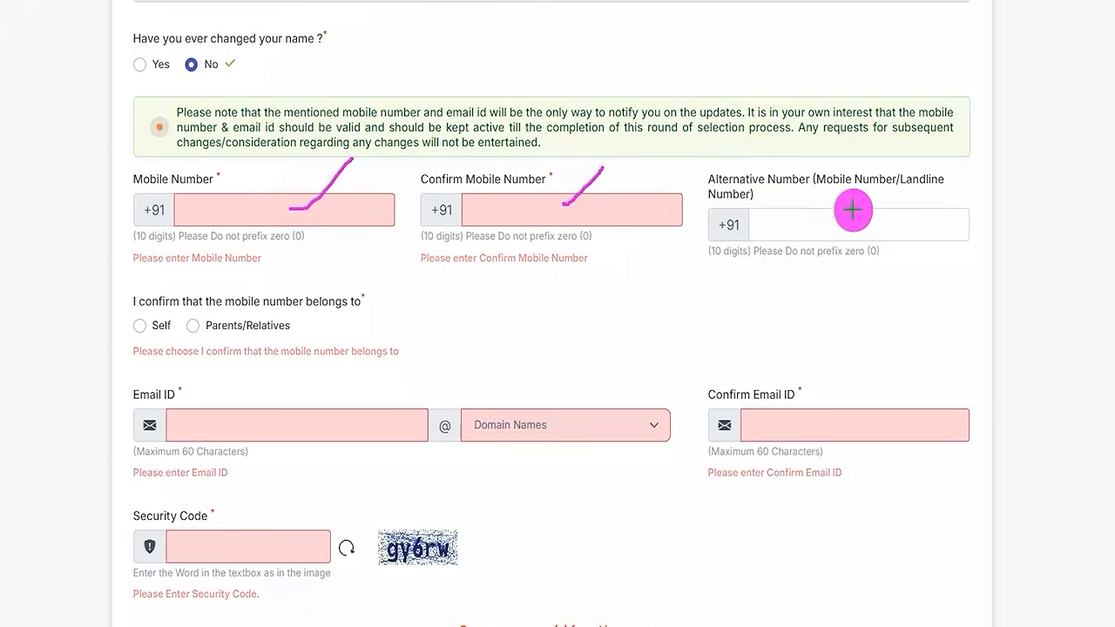
pyautogui.moveTo(767, 231); pyautogui.dragTo(947, 231)
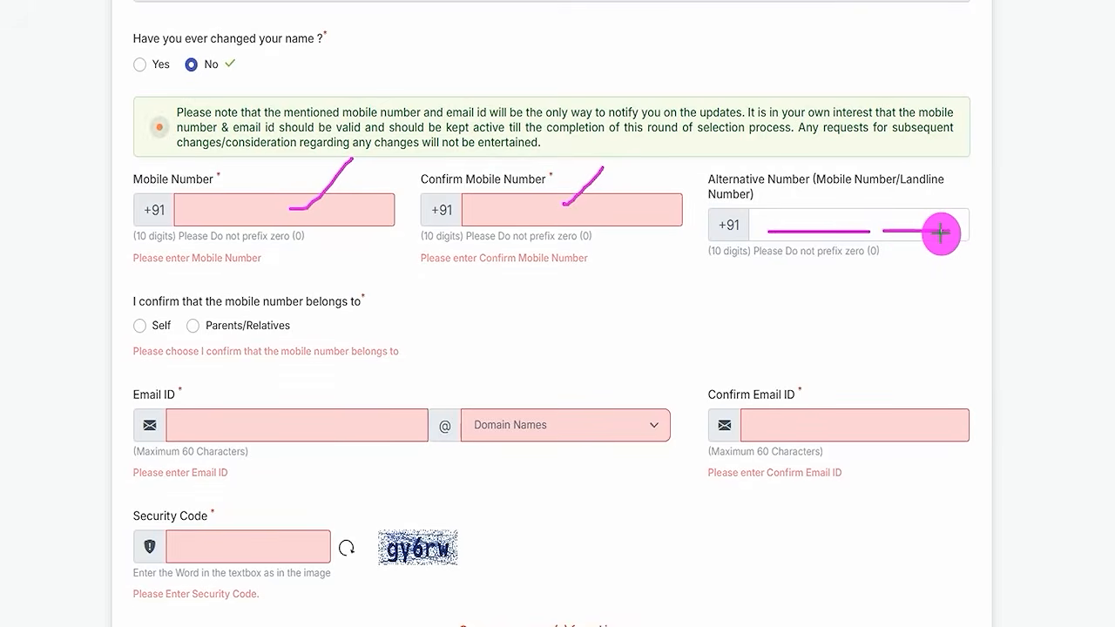
pyautogui.moveTo(139, 325)
pyautogui.mouseDown()
pyautogui.moveTo(169, 296)
pyautogui.moveTo(225, 299)
pyautogui.mouseUp()
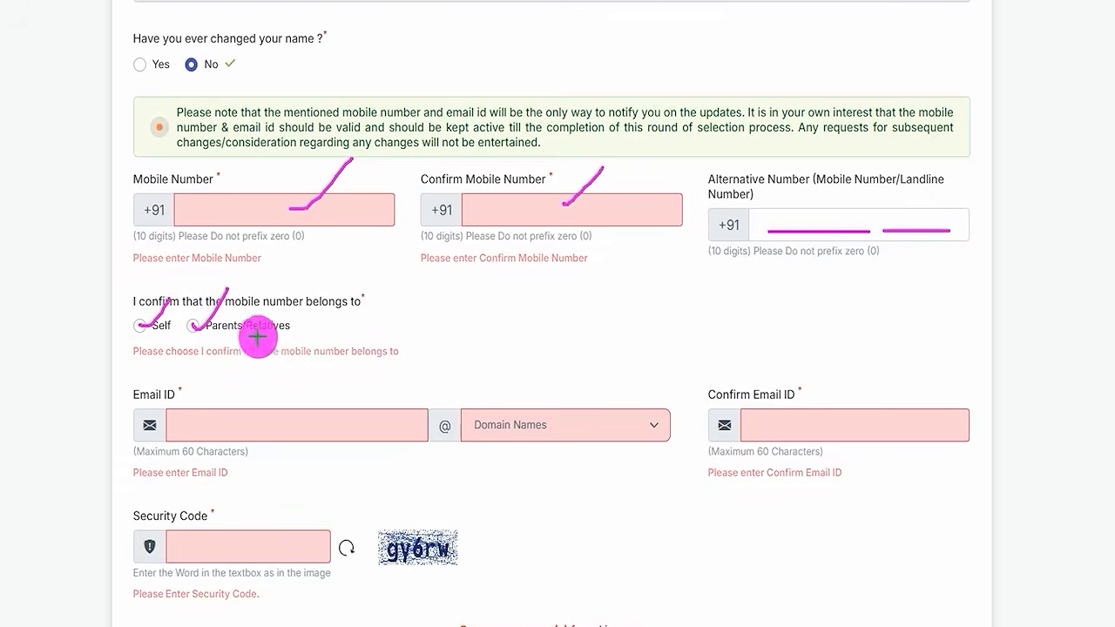
pyautogui.press('Escape')
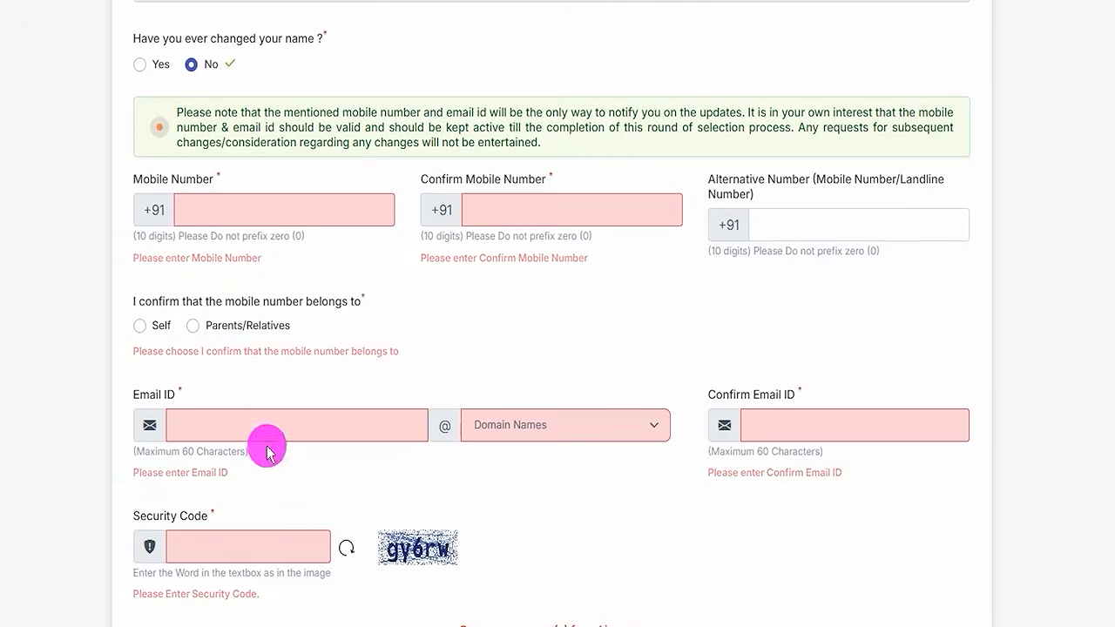
# Step: Draw a tick on the Email ID field and choose gmail.com as the email domain
pyautogui.moveTo(304, 423); pyautogui.dragTo(349, 377)
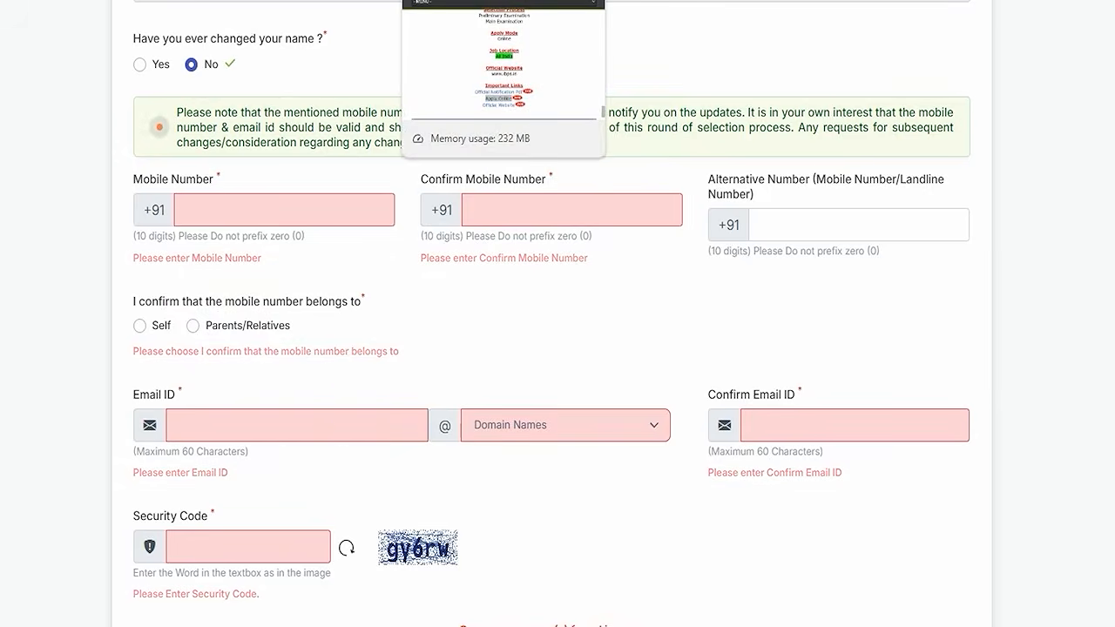
pyautogui.click(559, 432)
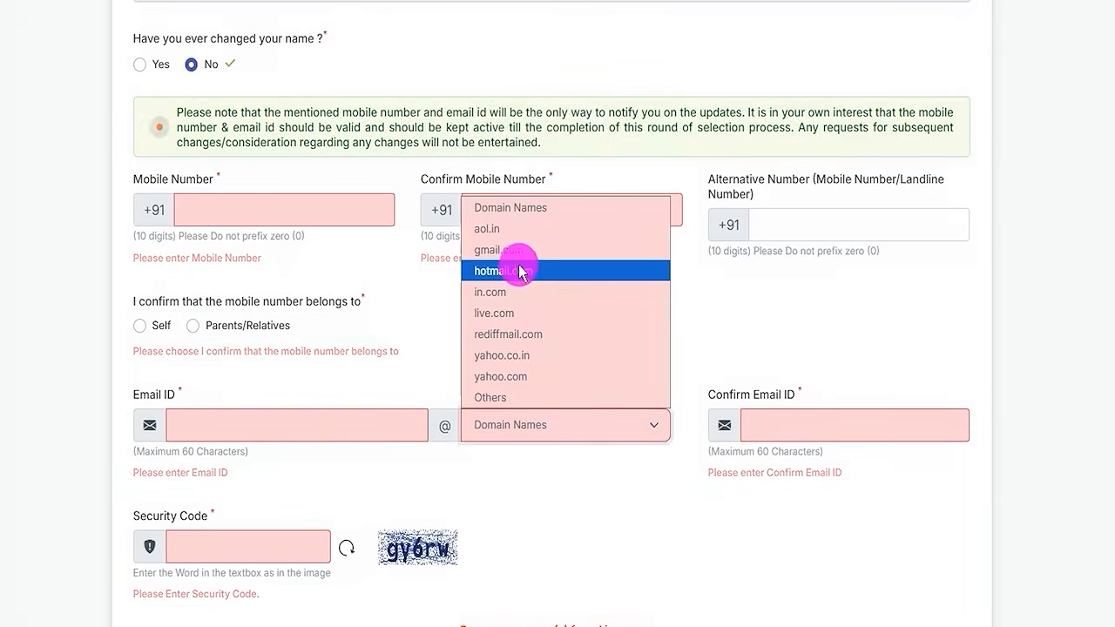
pyautogui.press('Escape')
pyautogui.press('Down')
pyautogui.scroll(-2, 579, 269)
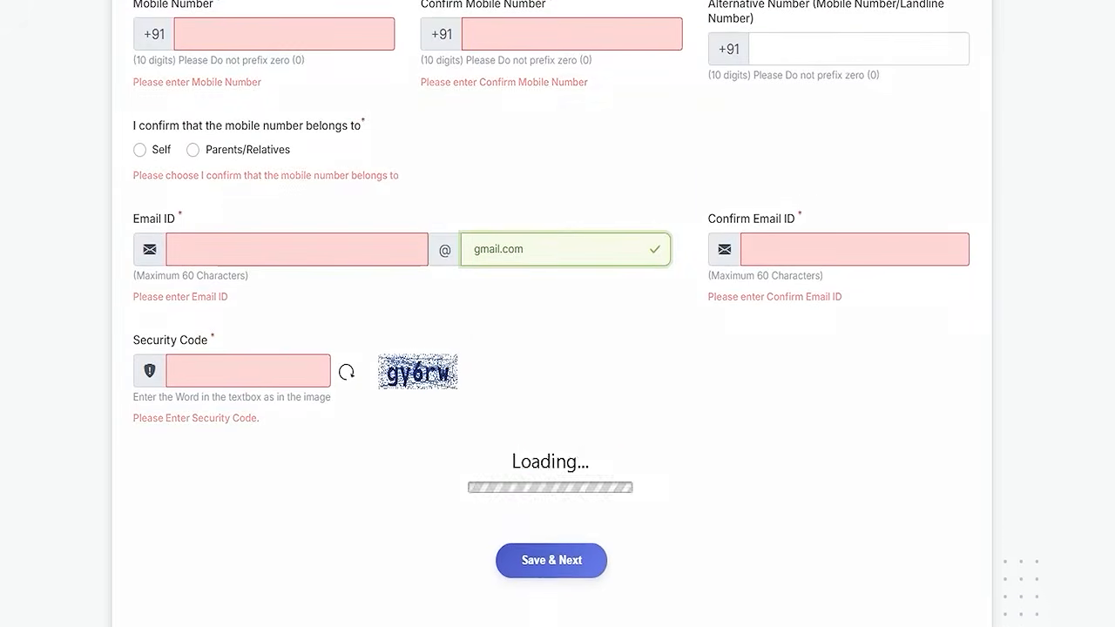
# Step: Tick the Confirm Email ID and Security Code fields, underline the captcha image, and outline Save & Next with the pen
pyautogui.moveTo(839, 242); pyautogui.dragTo(898, 172)
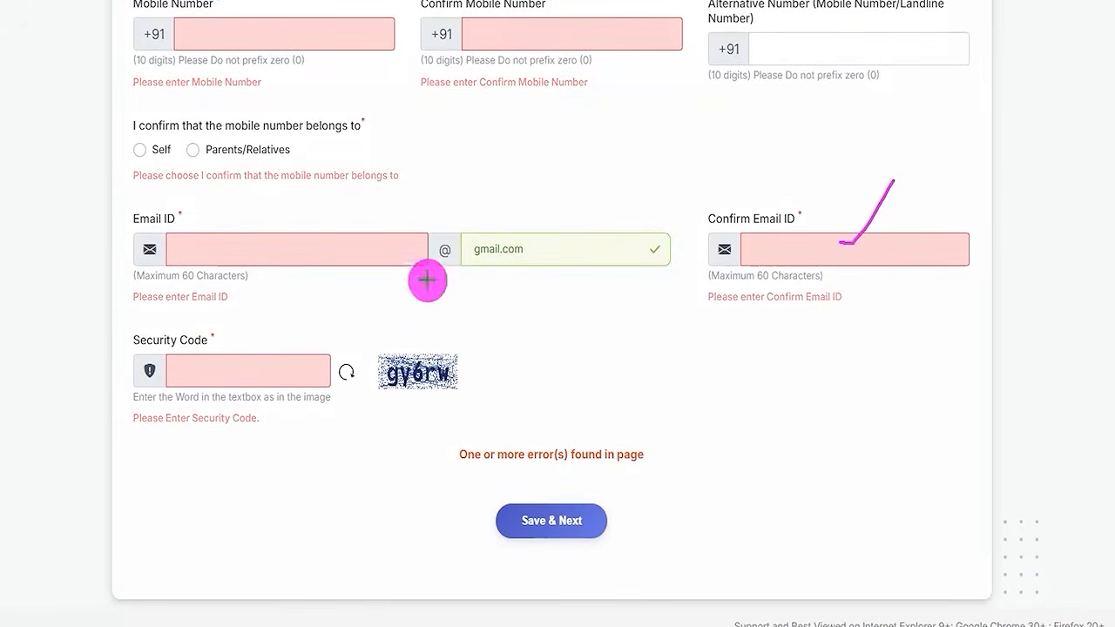
pyautogui.moveTo(388, 397); pyautogui.dragTo(471, 396)
pyautogui.moveTo(266, 368); pyautogui.dragTo(322, 322)
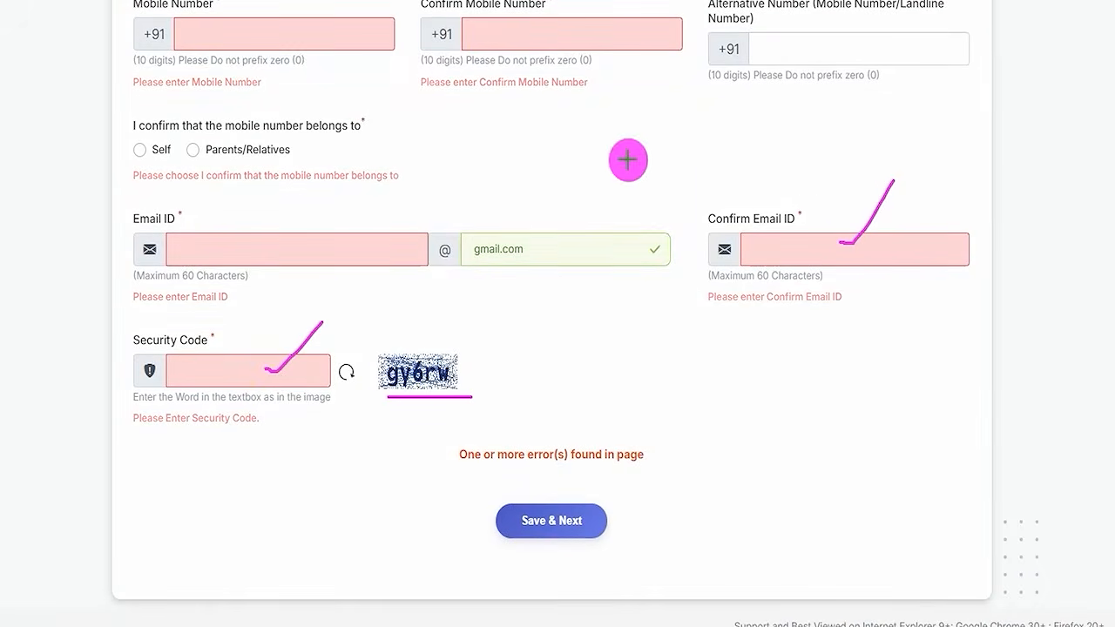
pyautogui.moveTo(448, 482)
pyautogui.mouseDown()
pyautogui.moveTo(577, 518)
pyautogui.moveTo(650, 555)
pyautogui.moveTo(646, 567)
pyautogui.mouseUp()
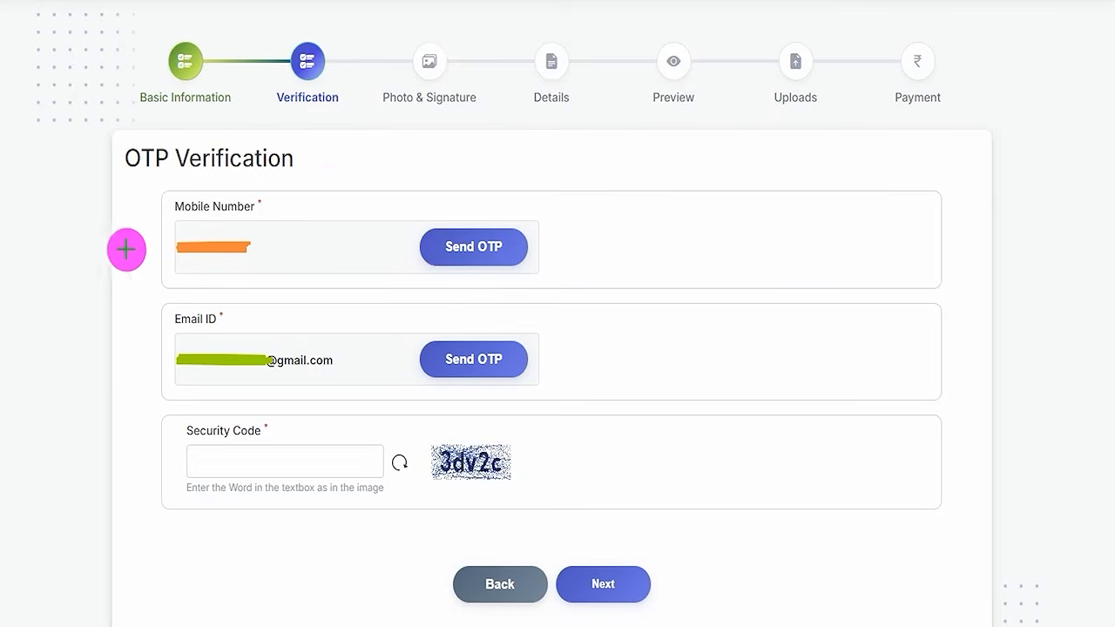
# Step: Tick the Mobile Number, Email ID and Security Code sections of the OTP Verification page and underline its captcha image
pyautogui.moveTo(105, 232); pyautogui.dragTo(142, 187)
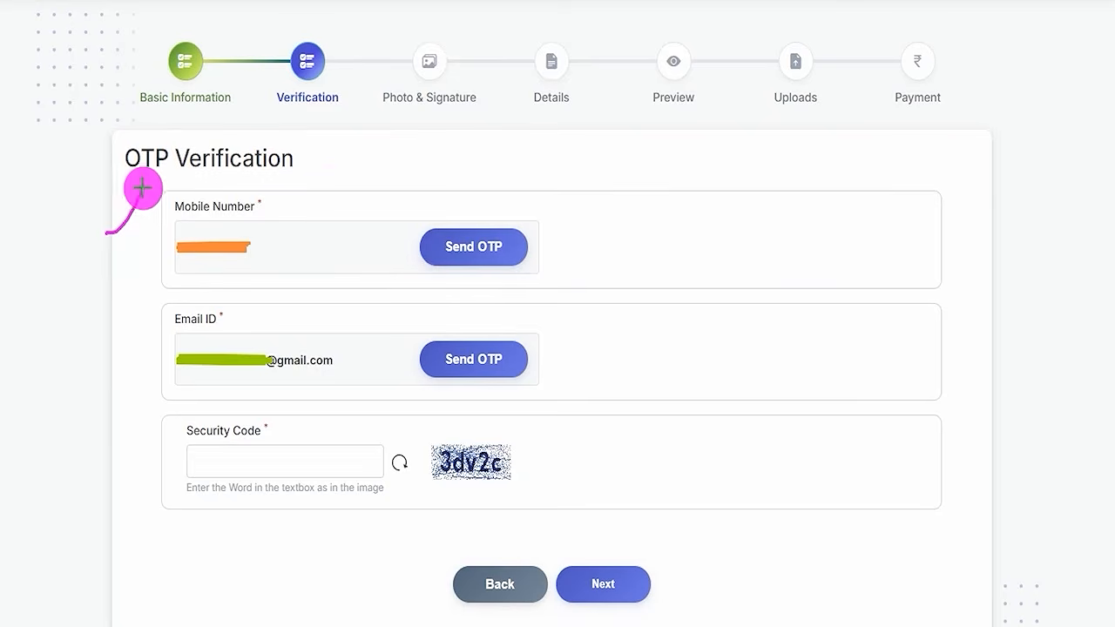
pyautogui.moveTo(96, 370); pyautogui.dragTo(136, 335)
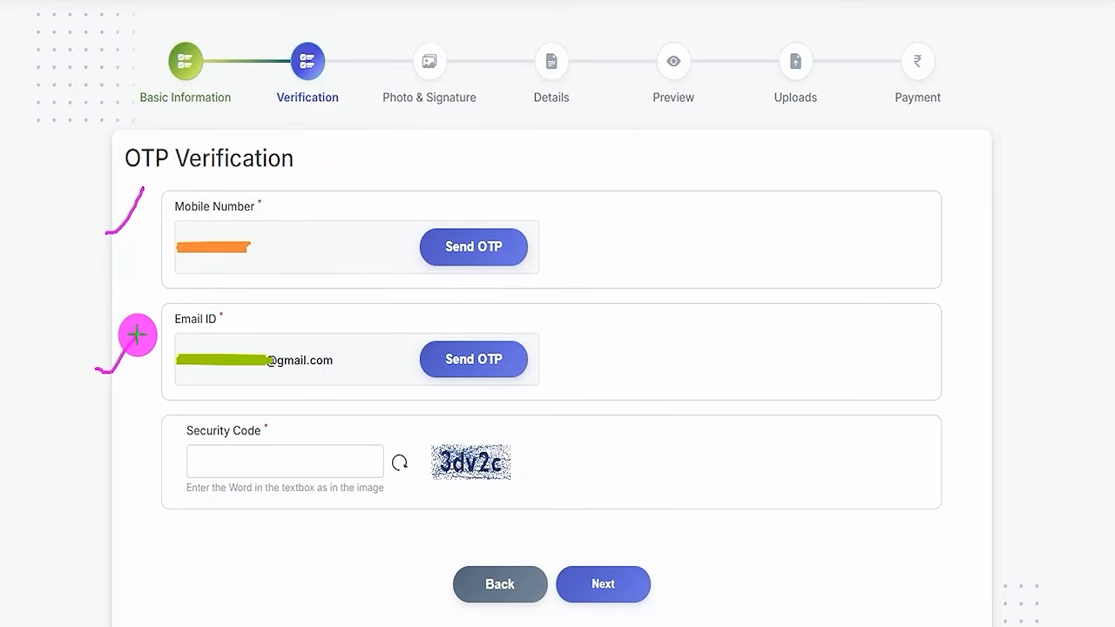
pyautogui.moveTo(451, 486); pyautogui.dragTo(526, 484)
pyautogui.moveTo(270, 463); pyautogui.dragTo(308, 431)
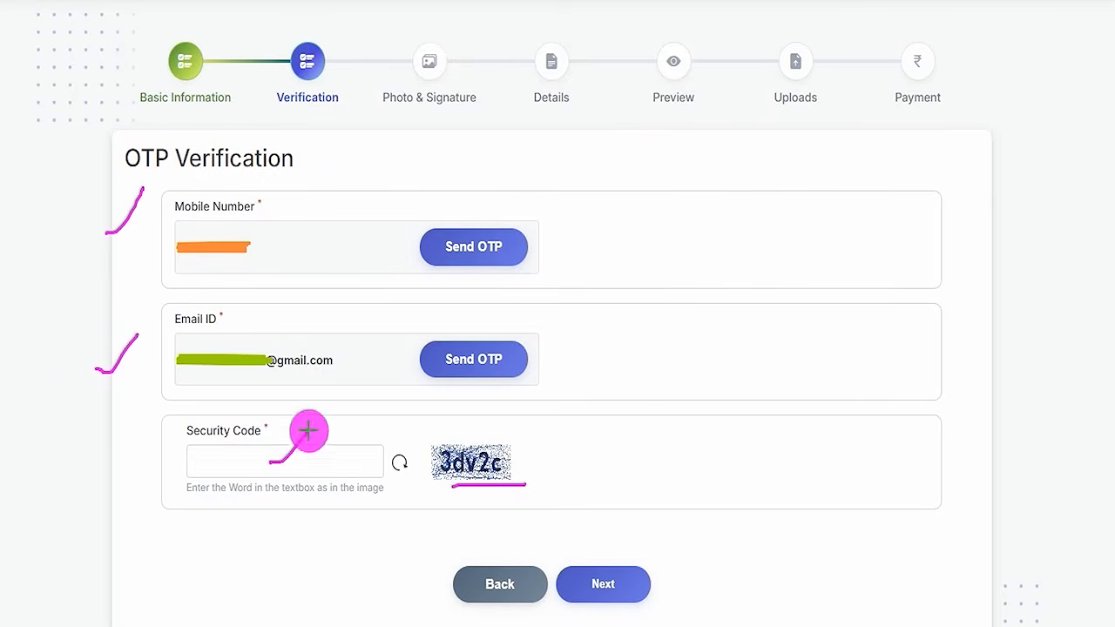
# Step: Tick the mobile number's Send OTP option and the captcha, and draw lines beside that option and in the Security Code field
pyautogui.moveTo(529, 233); pyautogui.dragTo(579, 172)
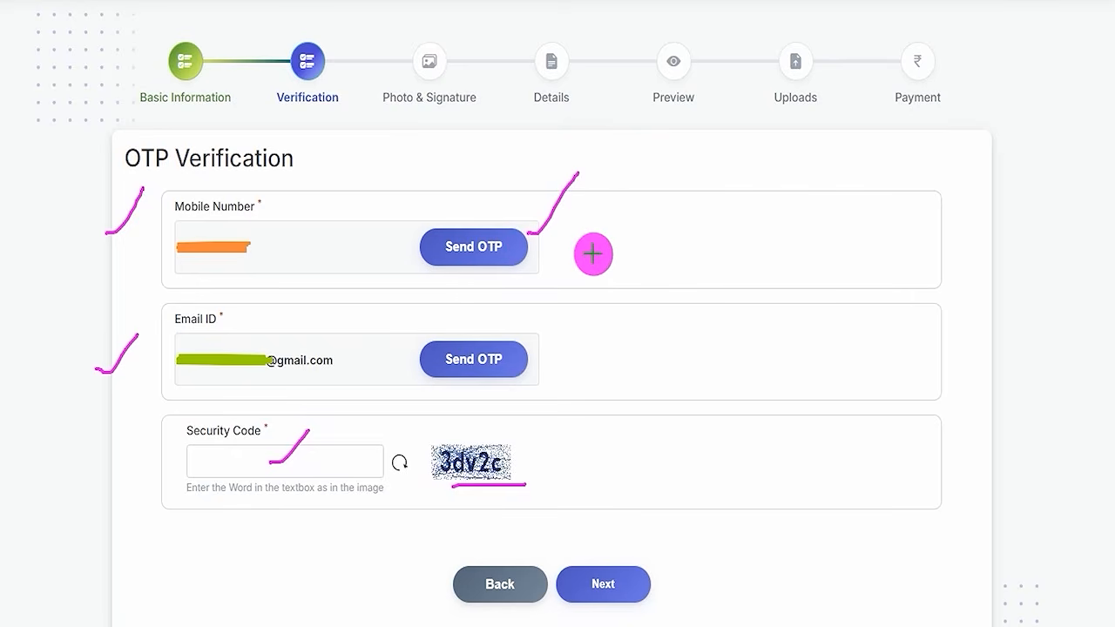
pyautogui.moveTo(592, 254); pyautogui.dragTo(678, 253)
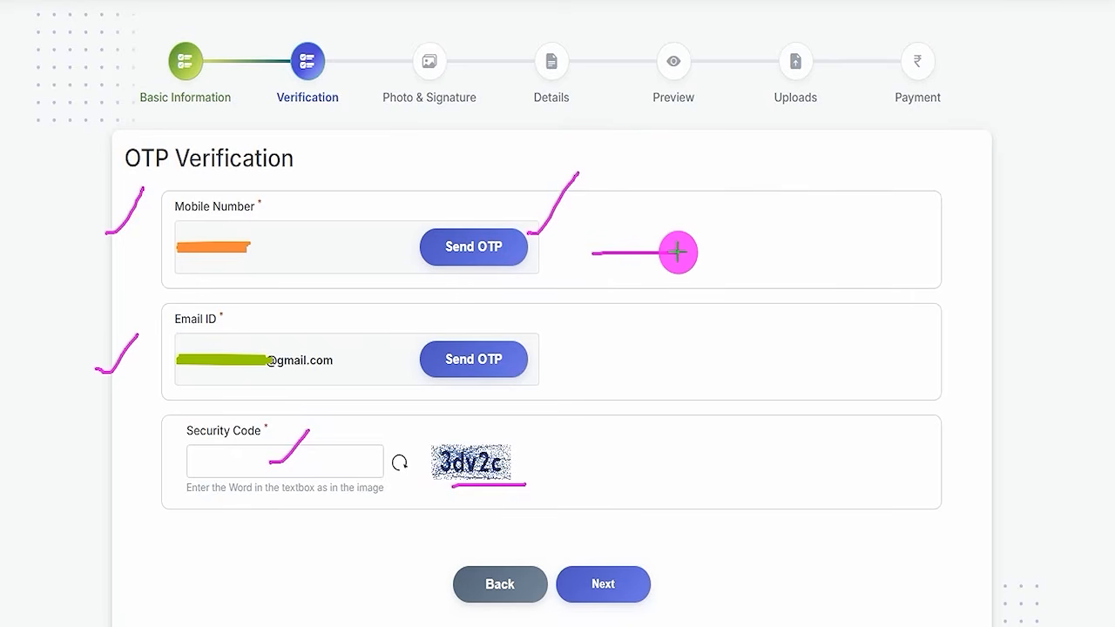
pyautogui.moveTo(515, 465); pyautogui.dragTo(559, 421)
pyautogui.moveTo(304, 463); pyautogui.dragTo(350, 462)
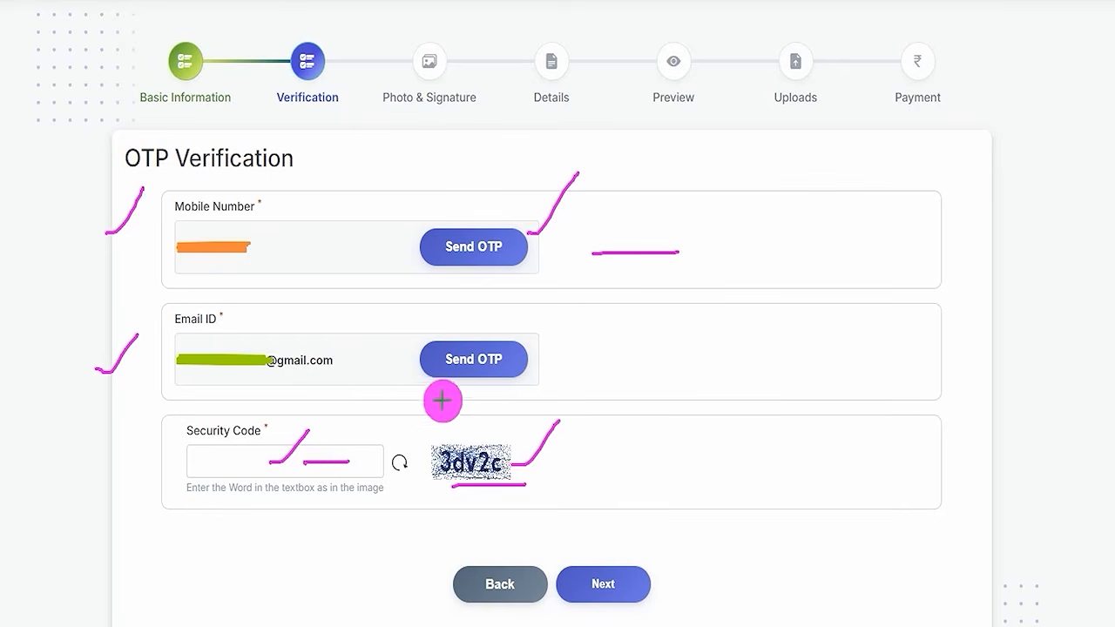
# Step: Tick the email's Send OTP option, underline the email address, and draw a line in the empty space beside the option
pyautogui.moveTo(532, 365); pyautogui.dragTo(572, 331)
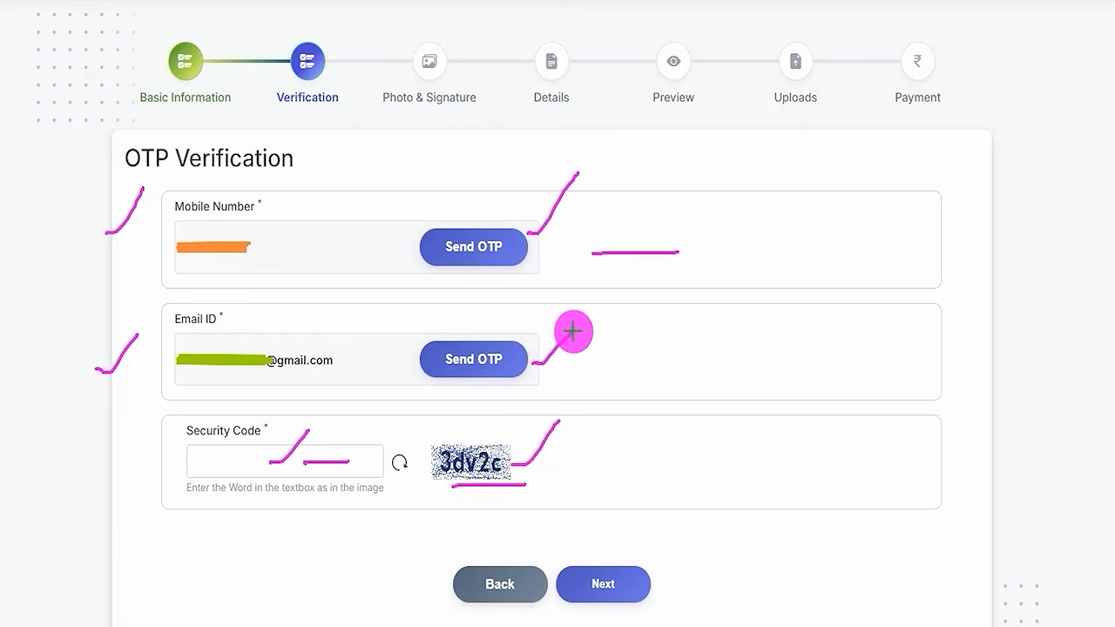
pyautogui.moveTo(218, 381); pyautogui.dragTo(266, 376)
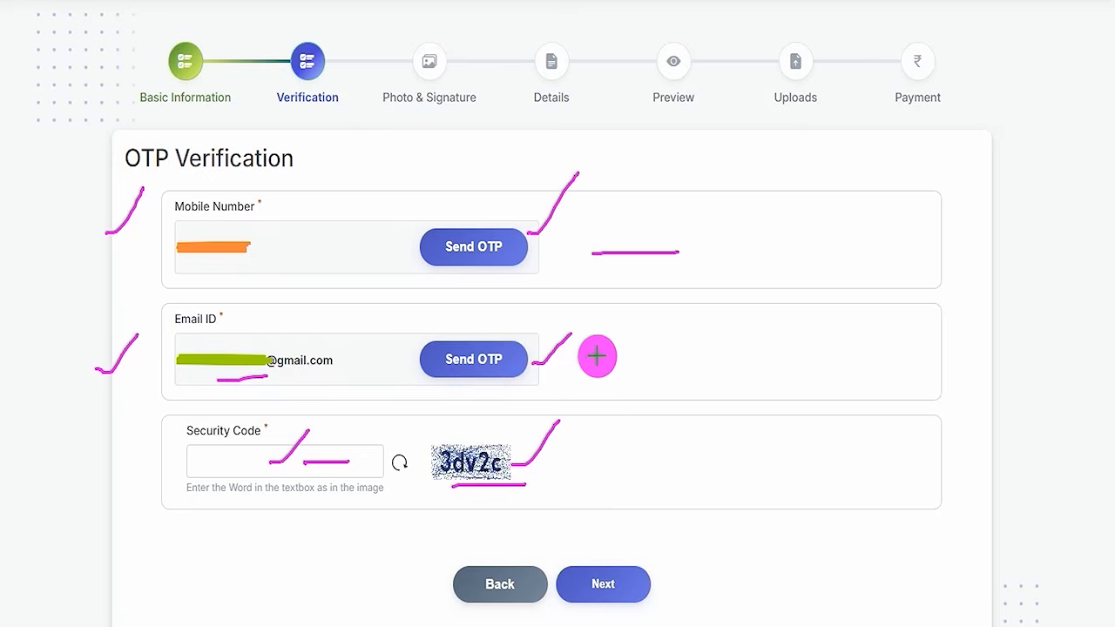
pyautogui.moveTo(597, 355); pyautogui.dragTo(685, 348)
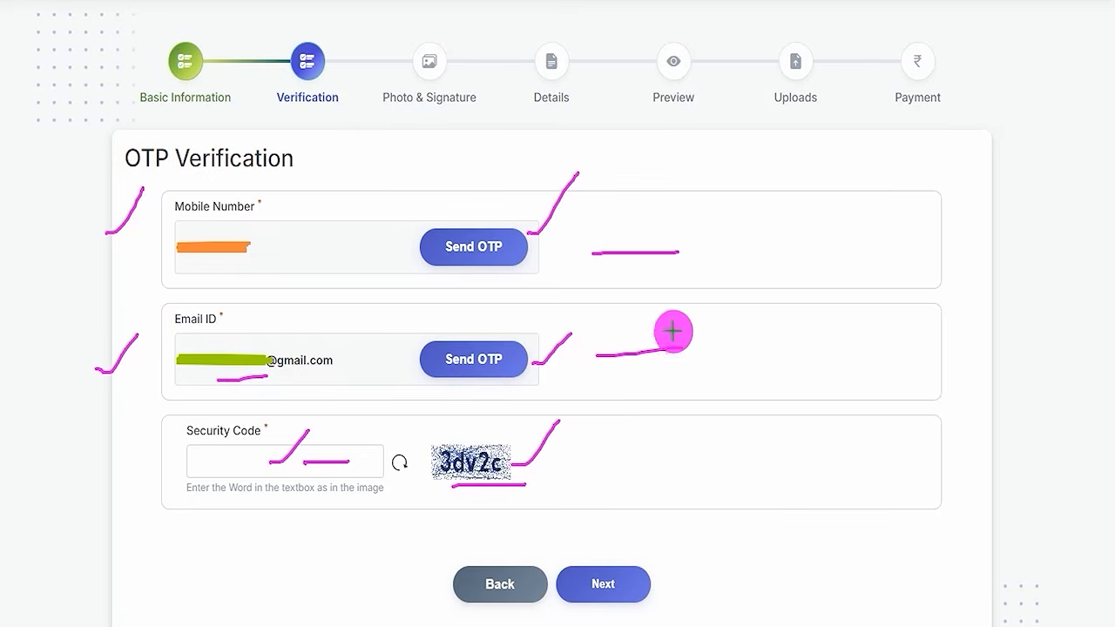
# Step: Tick the mobile number and email entries, draw an arrow pointing to Next, and go on to the Photo & Signature page
pyautogui.moveTo(279, 217); pyautogui.dragTo(327, 179)
pyautogui.moveTo(331, 355); pyautogui.dragTo(365, 321)
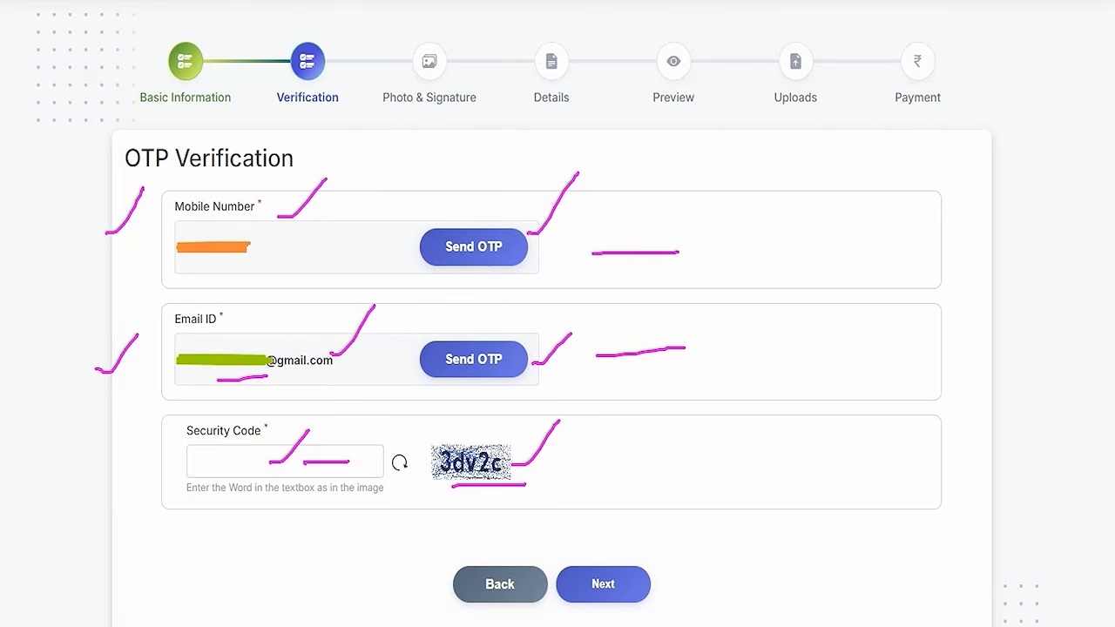
pyautogui.moveTo(806, 391); pyautogui.dragTo(645, 568)
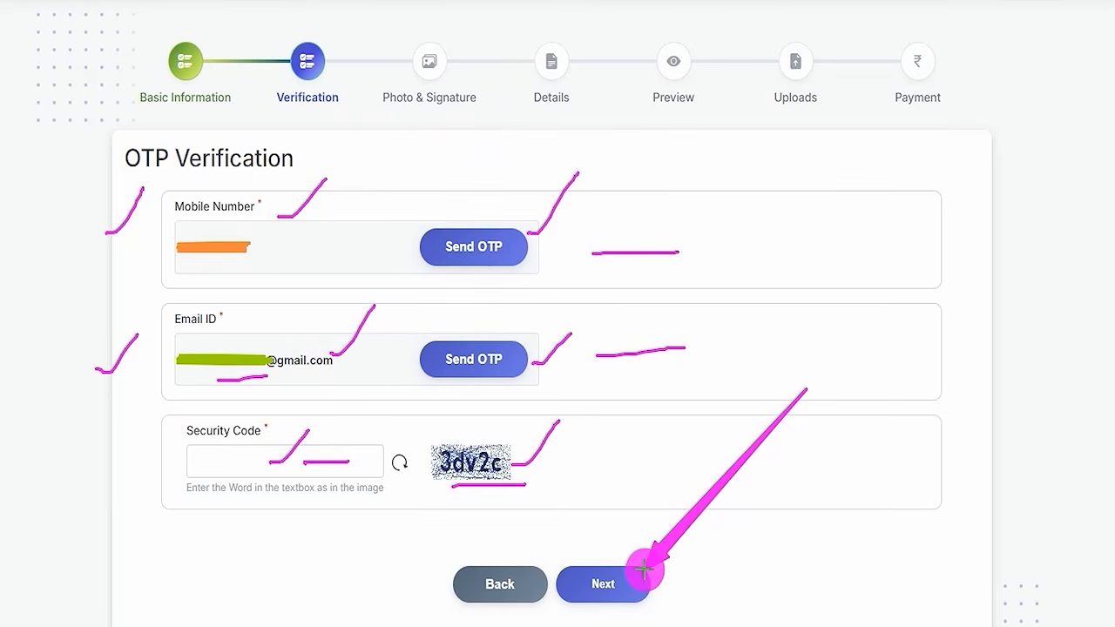
pyautogui.click(639, 573)
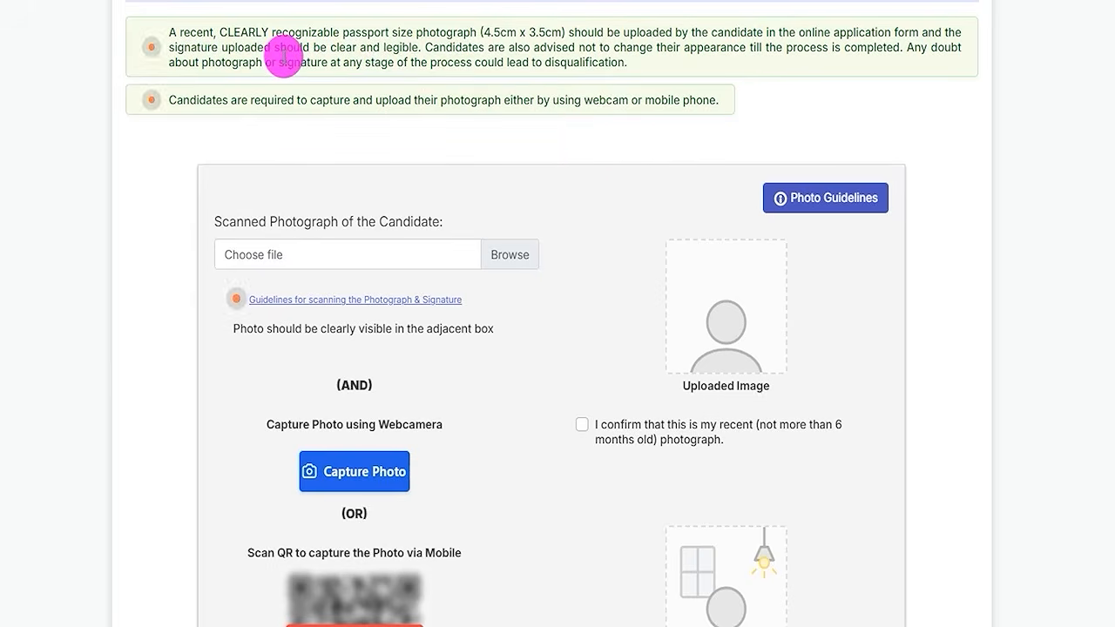
# Step: Examine the photograph and signature upload requirements, marking the Uploaded Image and Live Captured Image boxes with ticks
pyautogui.moveTo(349, 34); pyautogui.dragTo(381, 34)
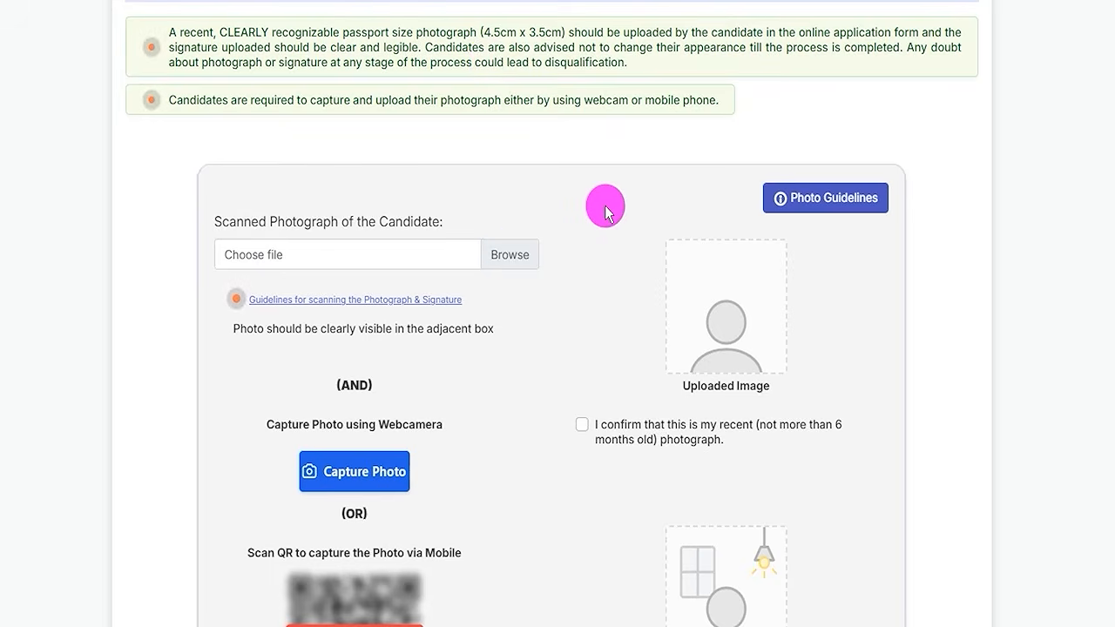
pyautogui.scroll(-2, 610, 209)
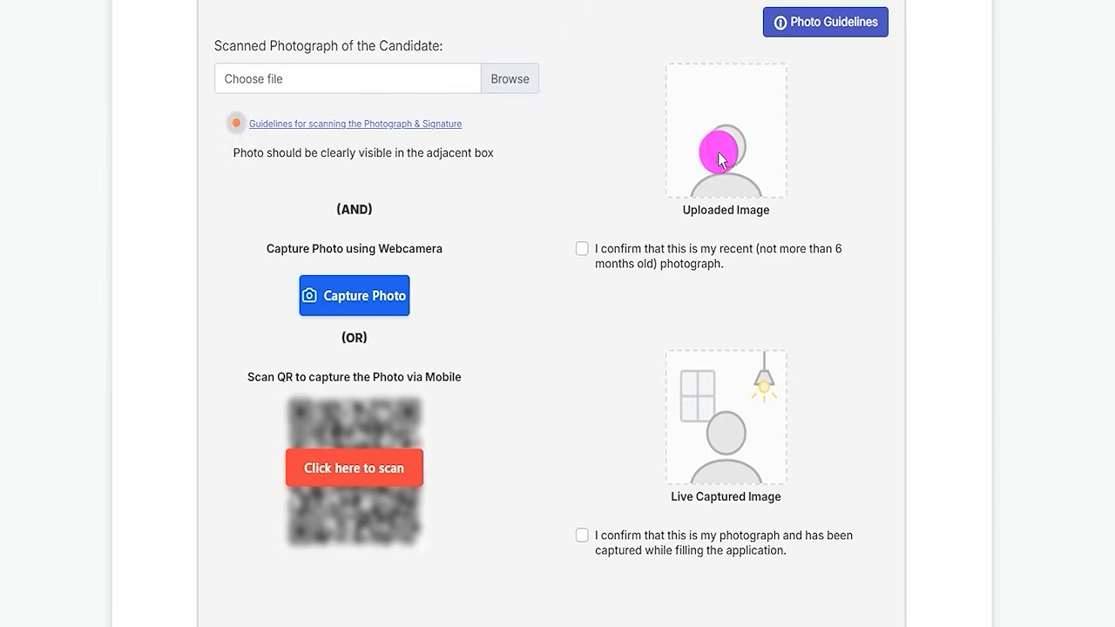
pyautogui.moveTo(752, 139); pyautogui.dragTo(812, 96)
pyautogui.moveTo(787, 426); pyautogui.dragTo(861, 351)
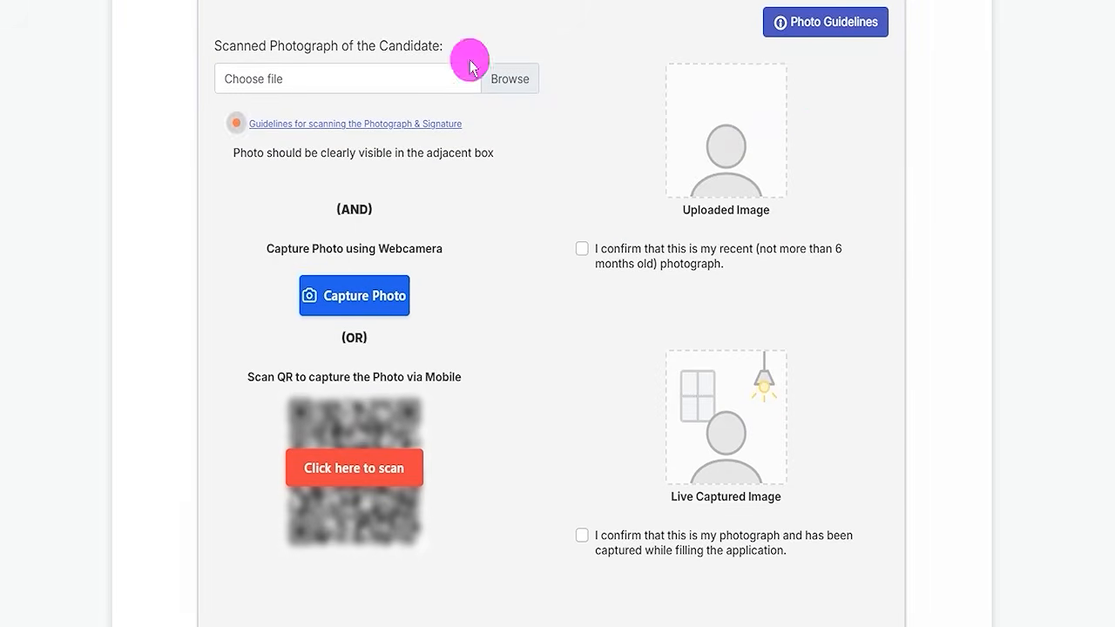
pyautogui.scroll(-5, 450, 409)
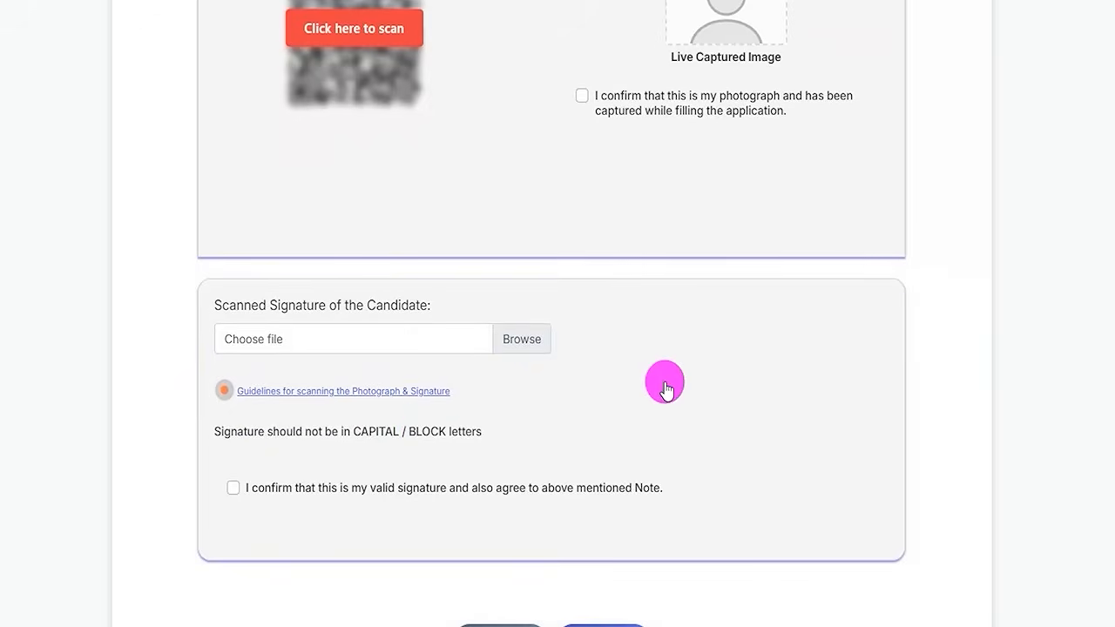
pyautogui.scroll(5, 665, 304)
pyautogui.scroll(2, 635, 295)
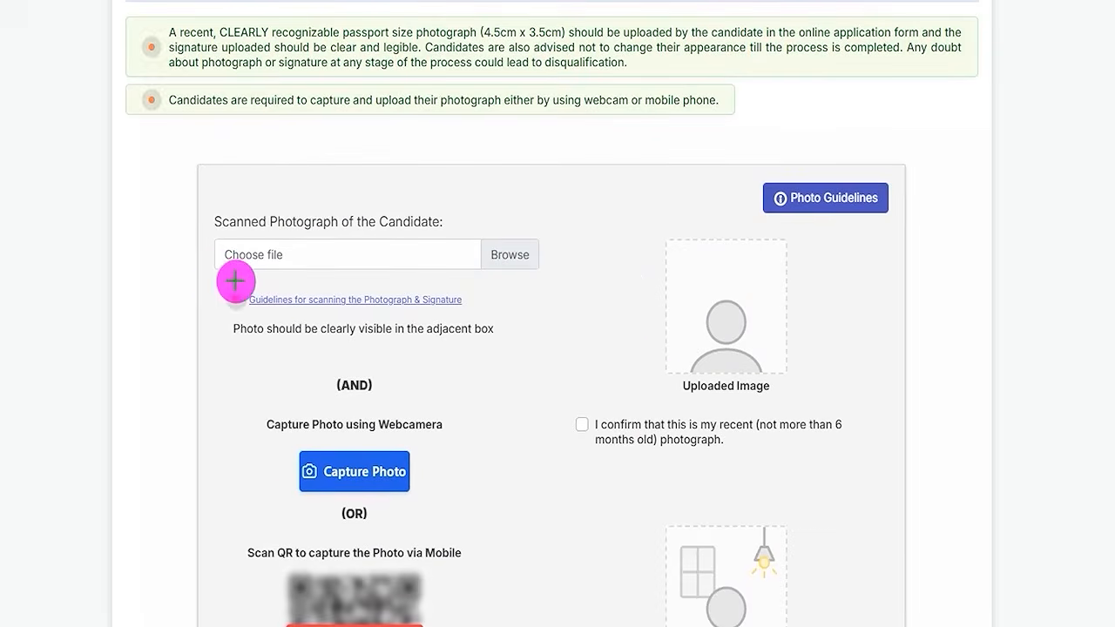
# Step: Outline the photograph and signature scanning guidelines link, open the guidelines, and highlight the photo dimensions, 20kb–50 kb file size and glasses rule
pyautogui.moveTo(218, 280)
pyautogui.mouseDown()
pyautogui.moveTo(379, 311)
pyautogui.moveTo(480, 312)
pyautogui.mouseUp()
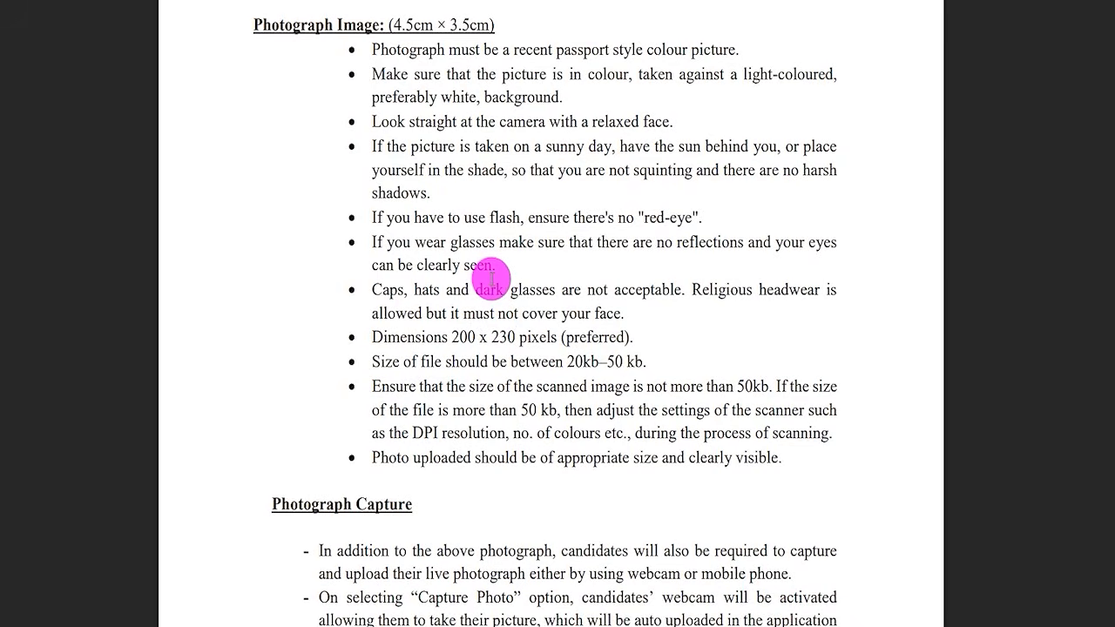
pyautogui.moveTo(440, 50); pyautogui.dragTo(529, 50)
pyautogui.click(529, 50)
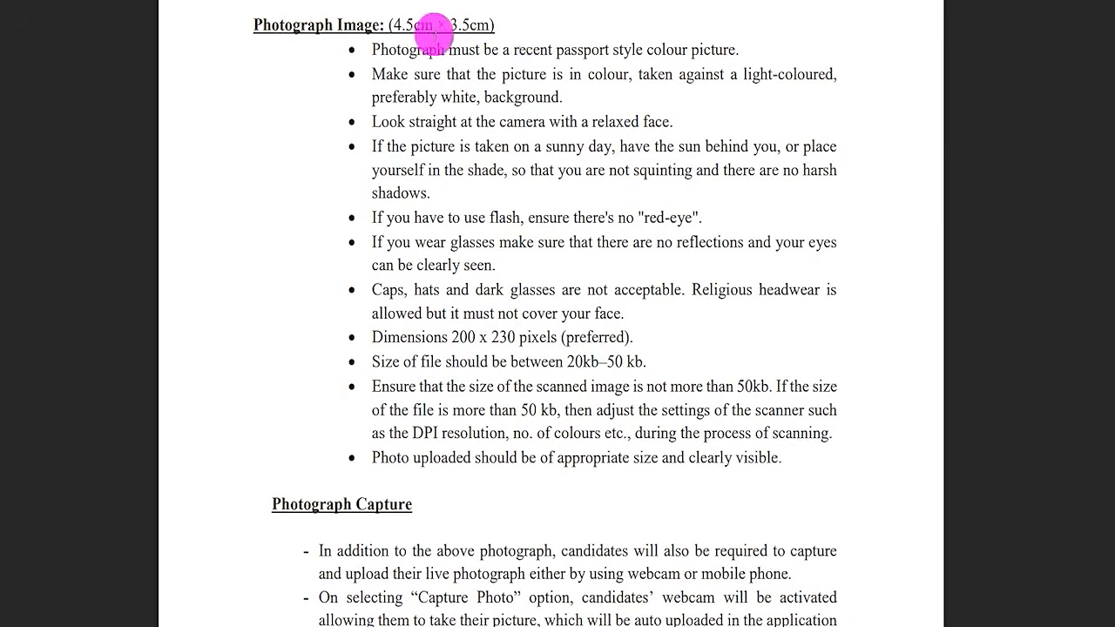
pyautogui.moveTo(389, 21); pyautogui.dragTo(479, 24)
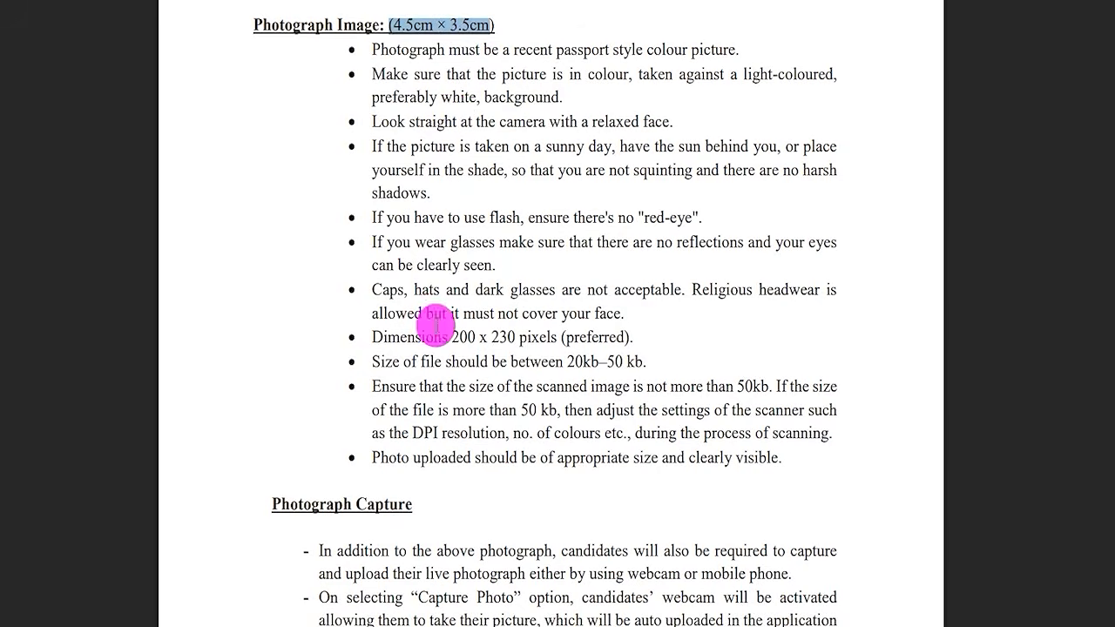
pyautogui.moveTo(567, 360); pyautogui.dragTo(643, 362)
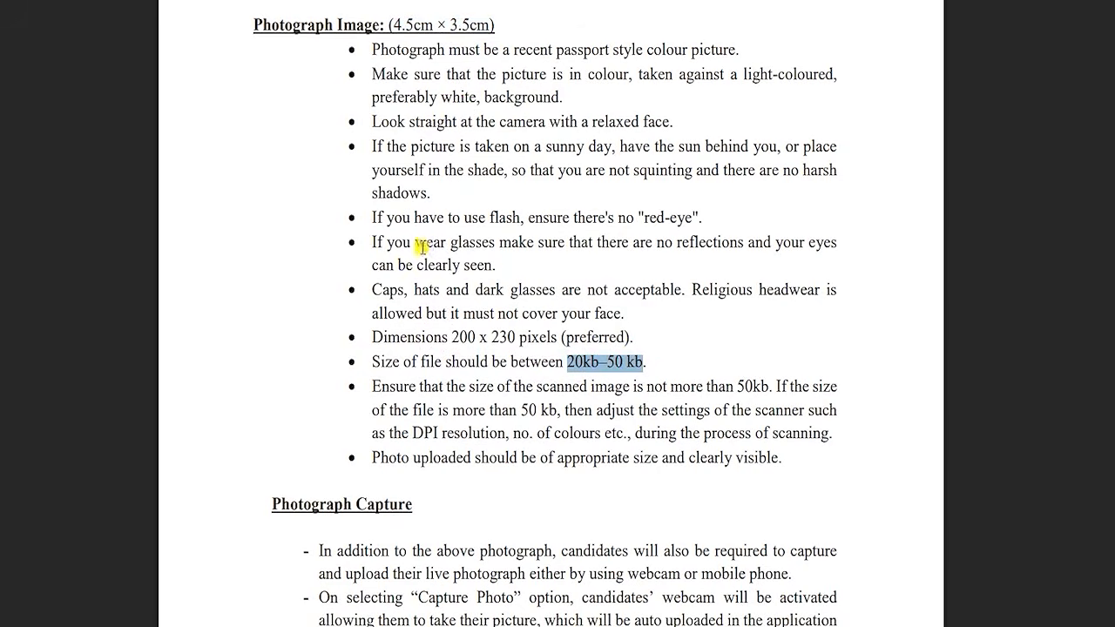
pyautogui.moveTo(416, 243); pyautogui.dragTo(532, 255)
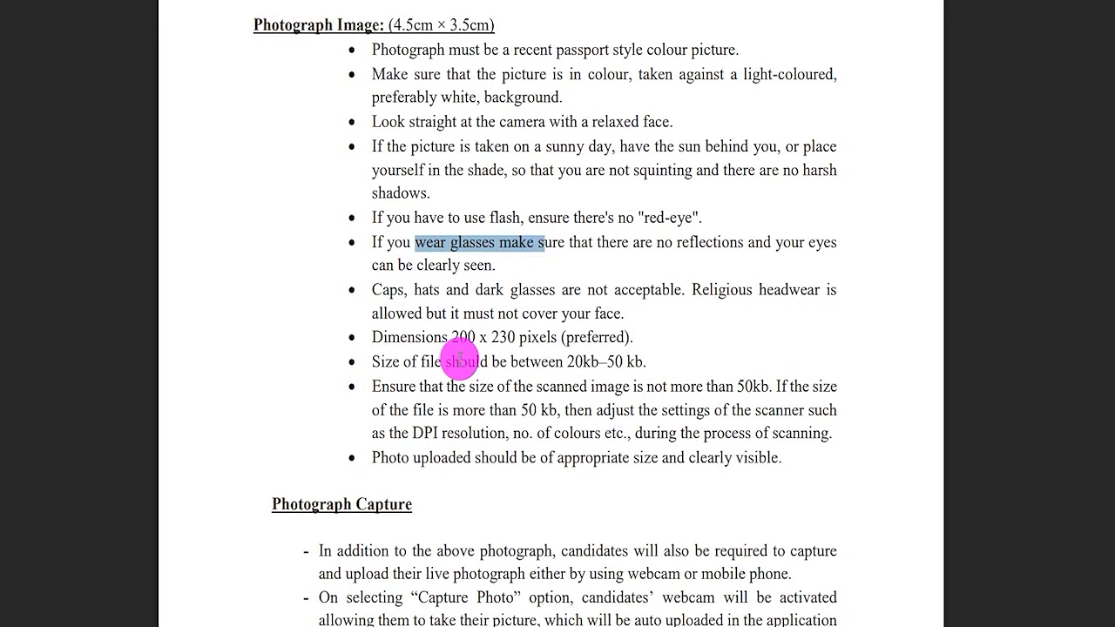
# Step: Read the Photograph Capture instructions on using the webcam or scanning the QR code, down to the Dos and Don'ts table
pyautogui.scroll(-4, 459, 357)
pyautogui.moveTo(283, 157); pyautogui.dragTo(555, 199)
pyautogui.click(386, 199)
pyautogui.scroll(-3, 423, 283)
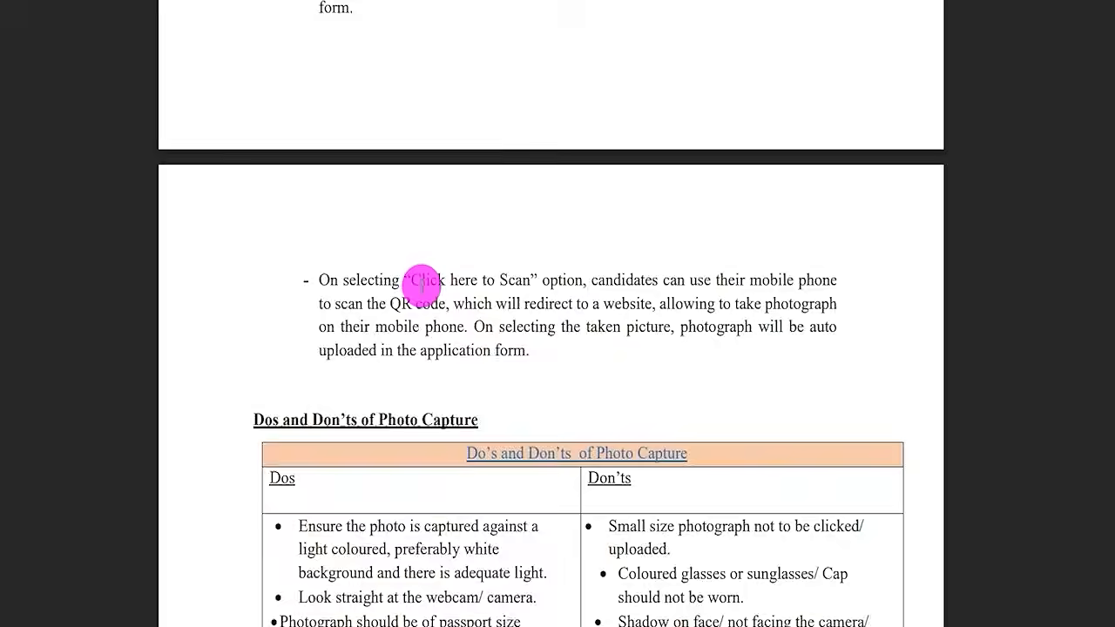
pyautogui.scroll(-2, 422, 284)
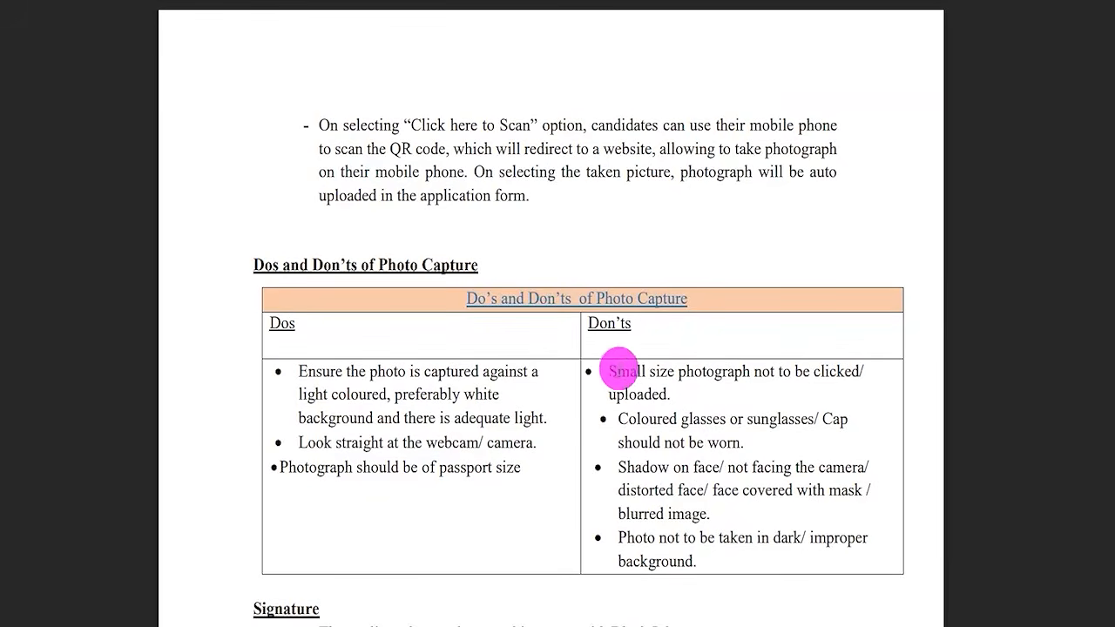
# Step: Highlight the Don'ts of Photo Capture one by one, and return to the live photo capture section of the application form
pyautogui.moveTo(610, 372); pyautogui.dragTo(645, 385)
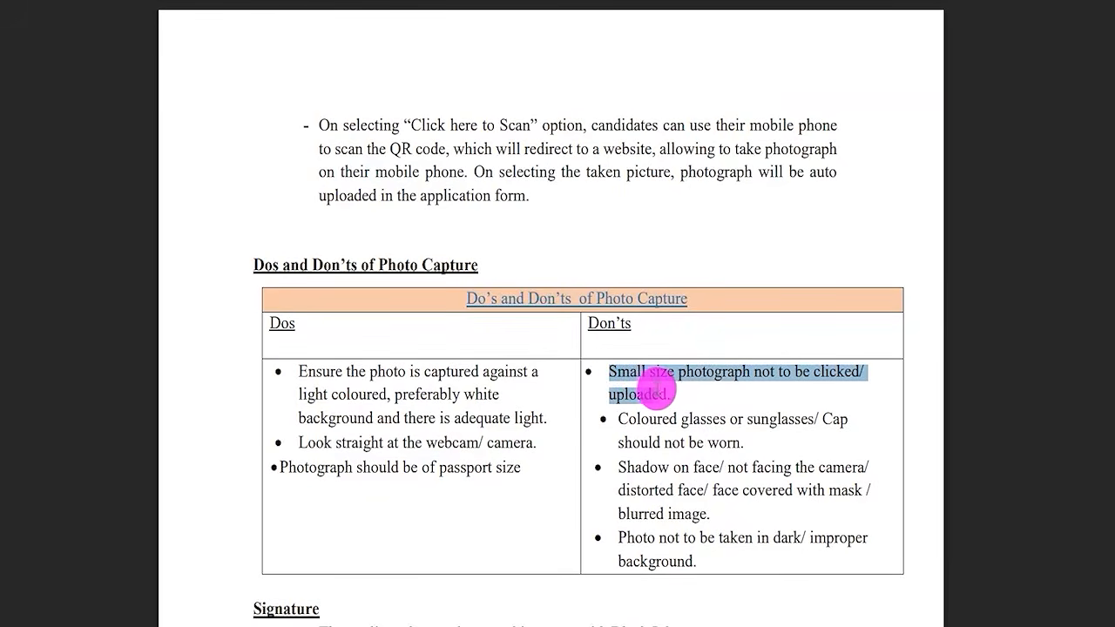
pyautogui.moveTo(628, 419); pyautogui.dragTo(669, 421)
pyautogui.moveTo(642, 467); pyautogui.dragTo(702, 481)
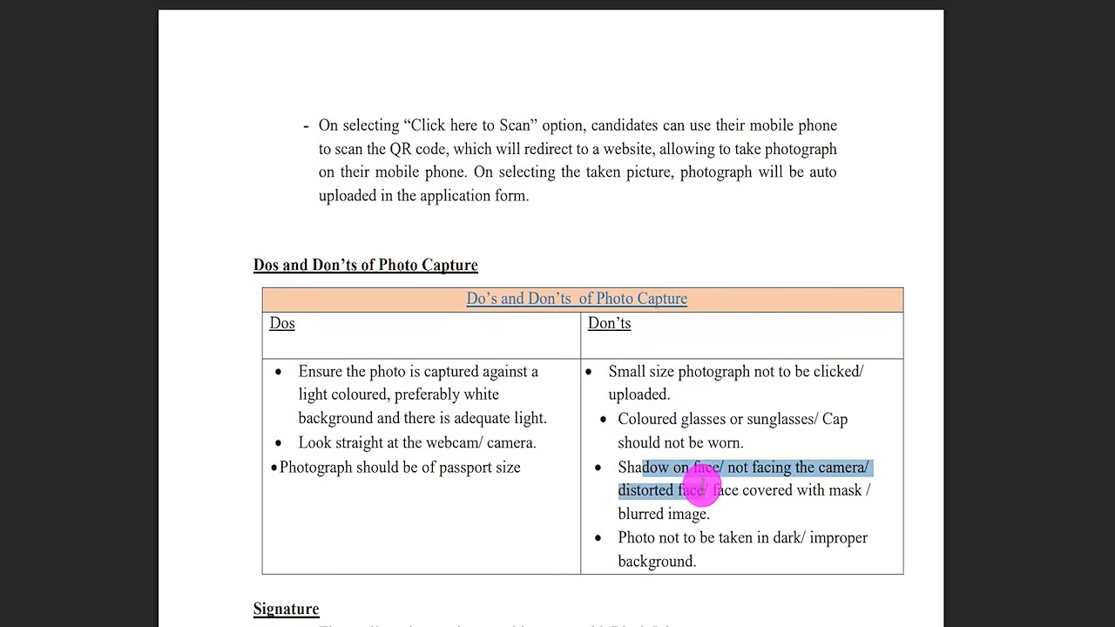
pyautogui.moveTo(636, 538); pyautogui.dragTo(681, 537)
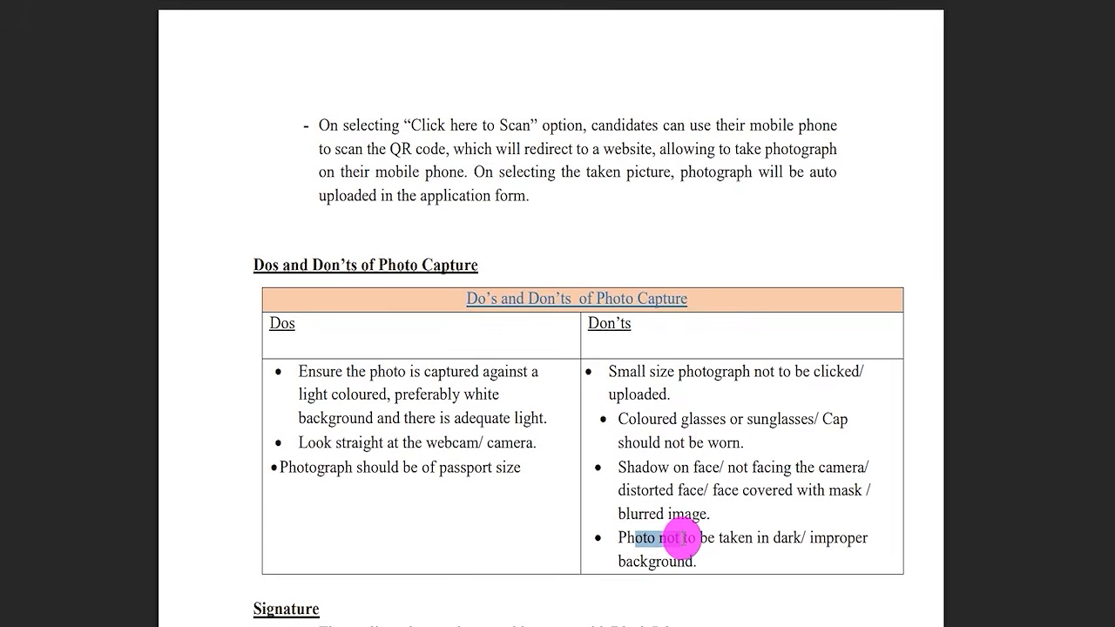
pyautogui.click(621, 384)
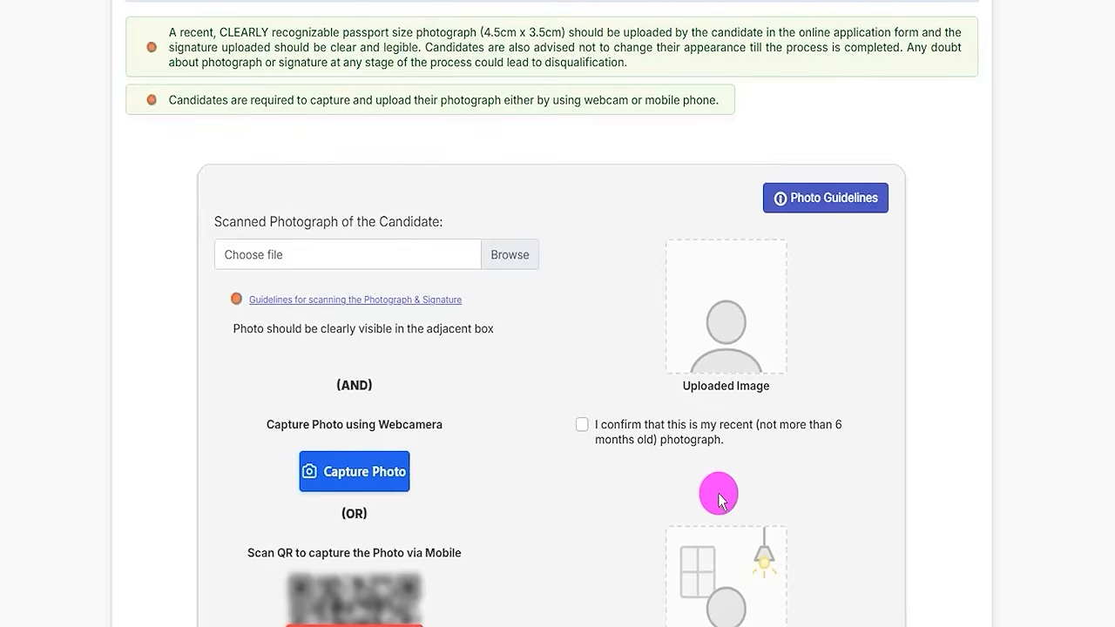
pyautogui.scroll(-3, 717, 493)
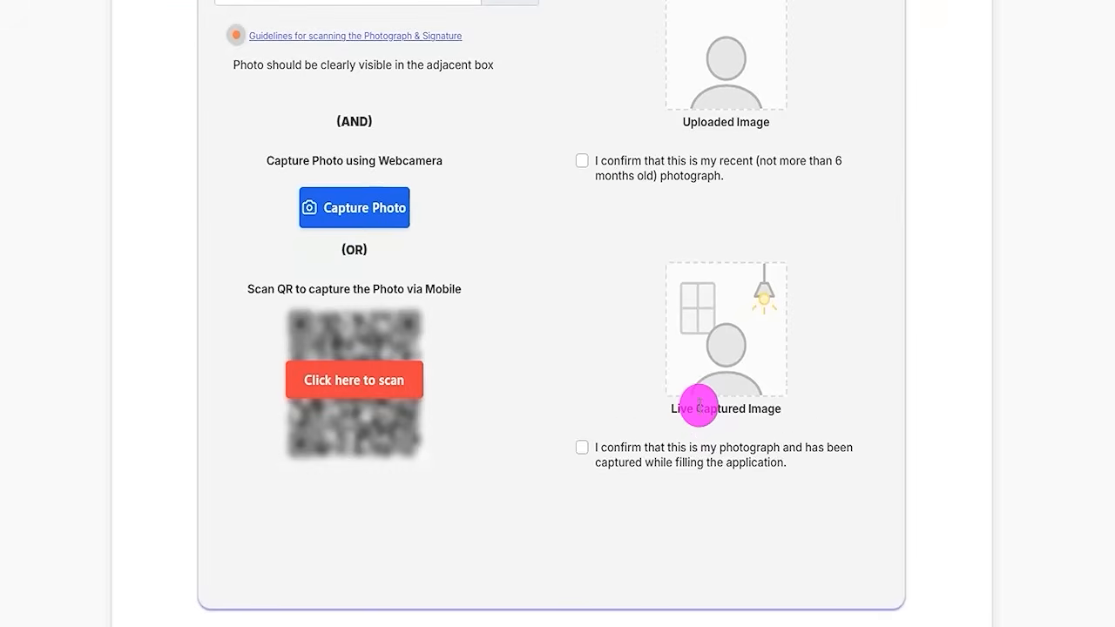
# Step: Open the Photo Guidelines and mark each rejected photo example, from Coloured Background through Head Tilted
pyautogui.scroll(2, 699, 405)
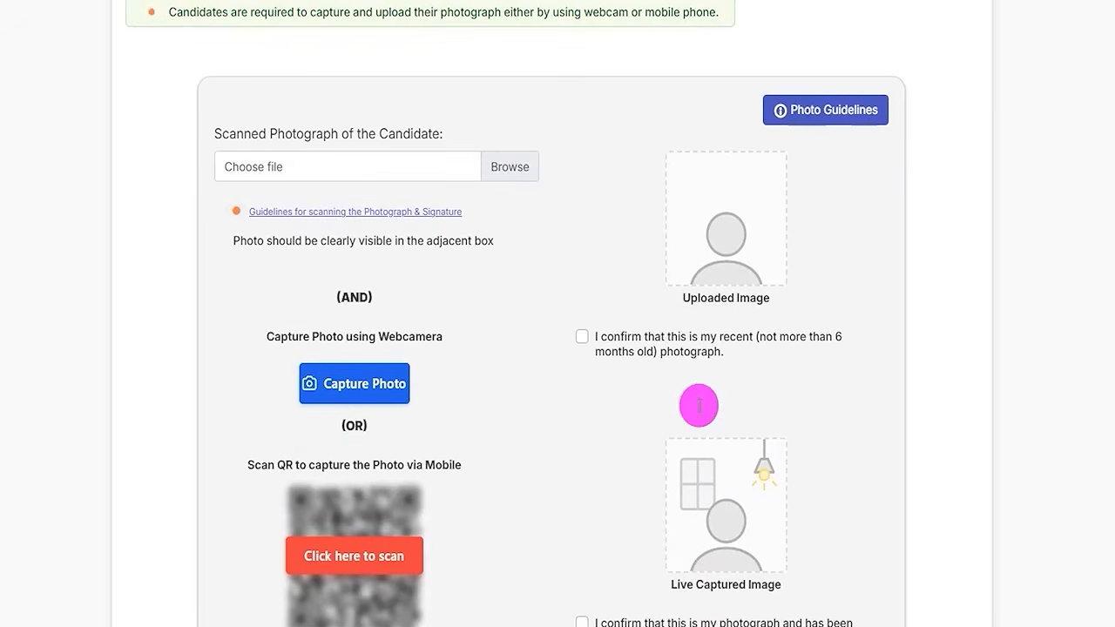
pyautogui.click(815, 115)
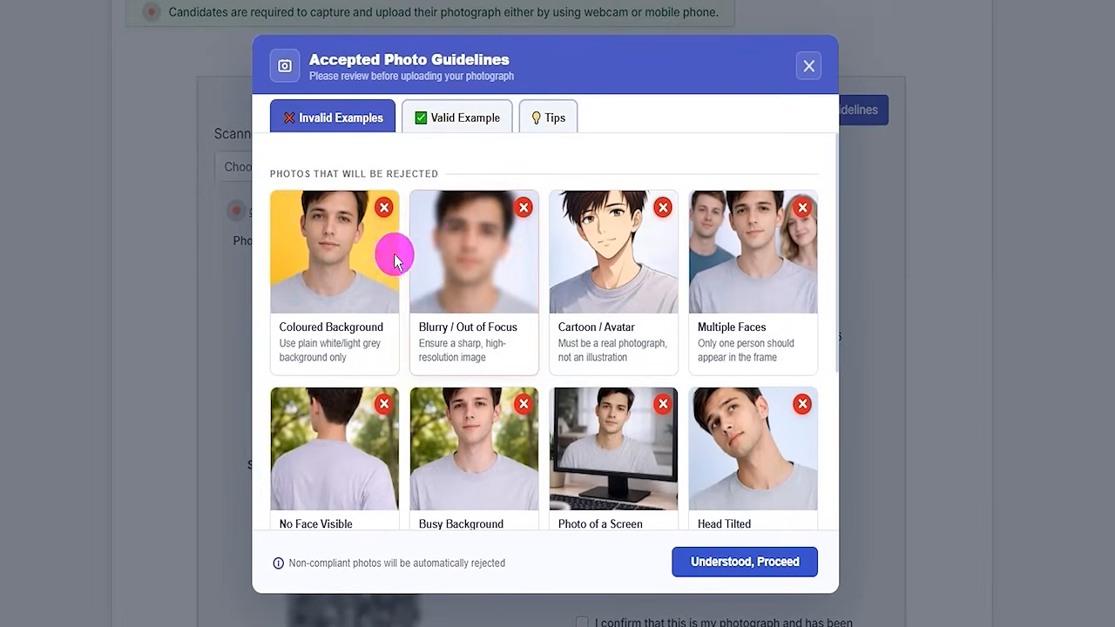
pyautogui.moveTo(368, 288); pyautogui.dragTo(432, 235)
pyautogui.moveTo(467, 286); pyautogui.dragTo(495, 271)
pyautogui.moveTo(579, 284); pyautogui.dragTo(610, 271)
pyautogui.moveTo(710, 272); pyautogui.dragTo(745, 265)
pyautogui.moveTo(374, 451); pyautogui.dragTo(399, 445)
pyautogui.moveTo(491, 439); pyautogui.dragTo(641, 432)
pyautogui.moveTo(669, 431); pyautogui.dragTo(688, 423)
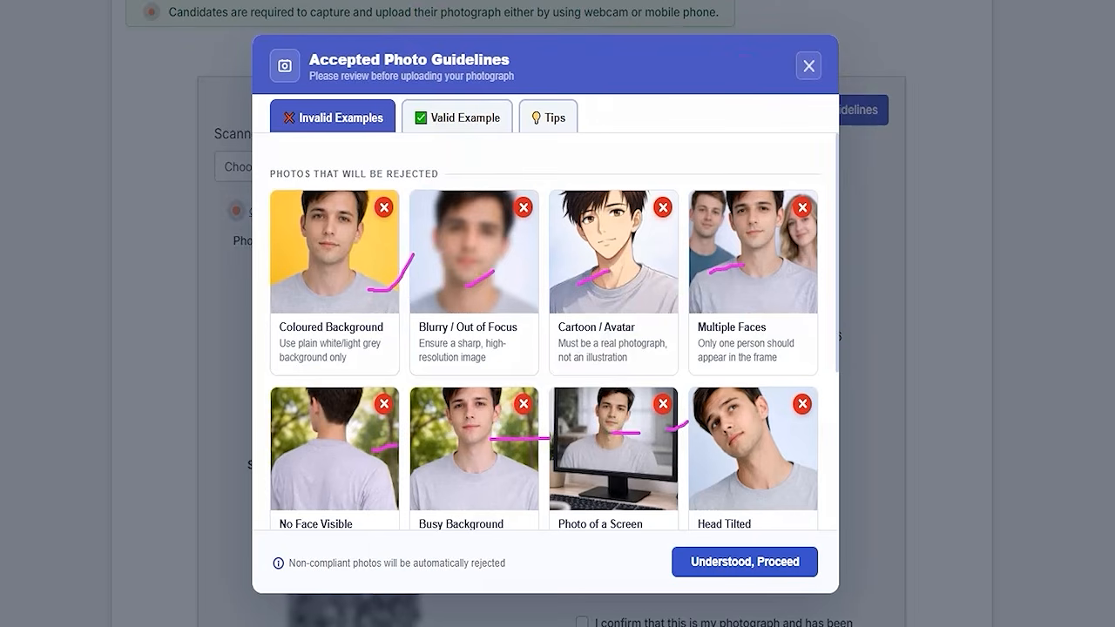
# Step: Show the valid photo example, tick its Perfect Photo criteria one by one, and close the guidelines
pyautogui.click(437, 121)
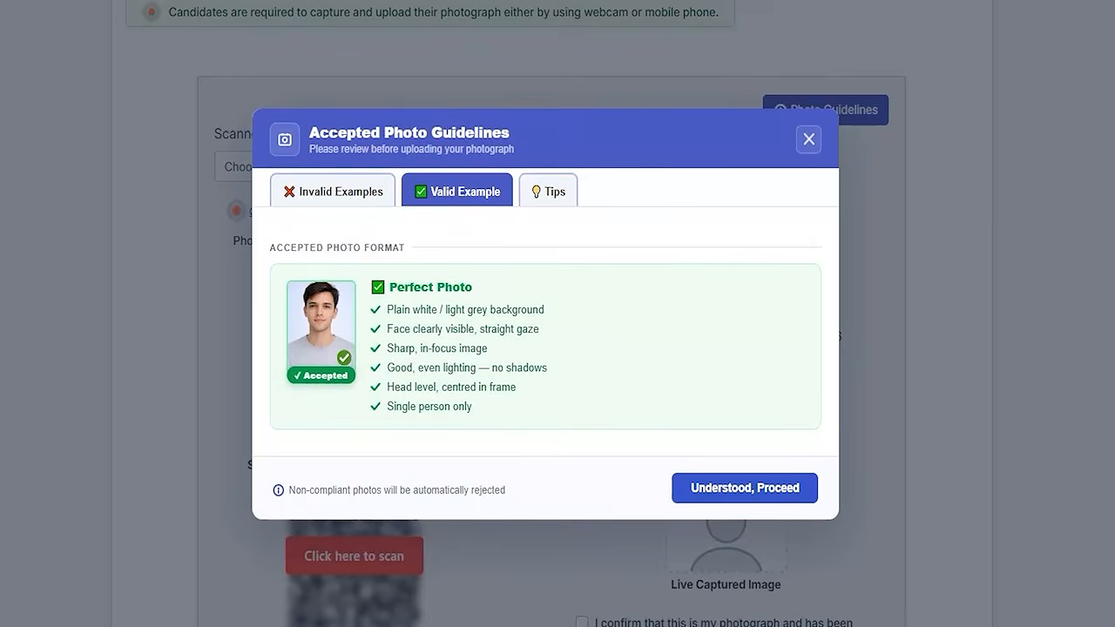
pyautogui.moveTo(498, 281); pyautogui.dragTo(535, 254)
pyautogui.moveTo(554, 306); pyautogui.dragTo(579, 297)
pyautogui.moveTo(552, 343); pyautogui.dragTo(583, 333)
pyautogui.moveTo(557, 375)
pyautogui.mouseDown()
pyautogui.moveTo(585, 370)
pyautogui.moveTo(597, 424)
pyautogui.mouseUp()
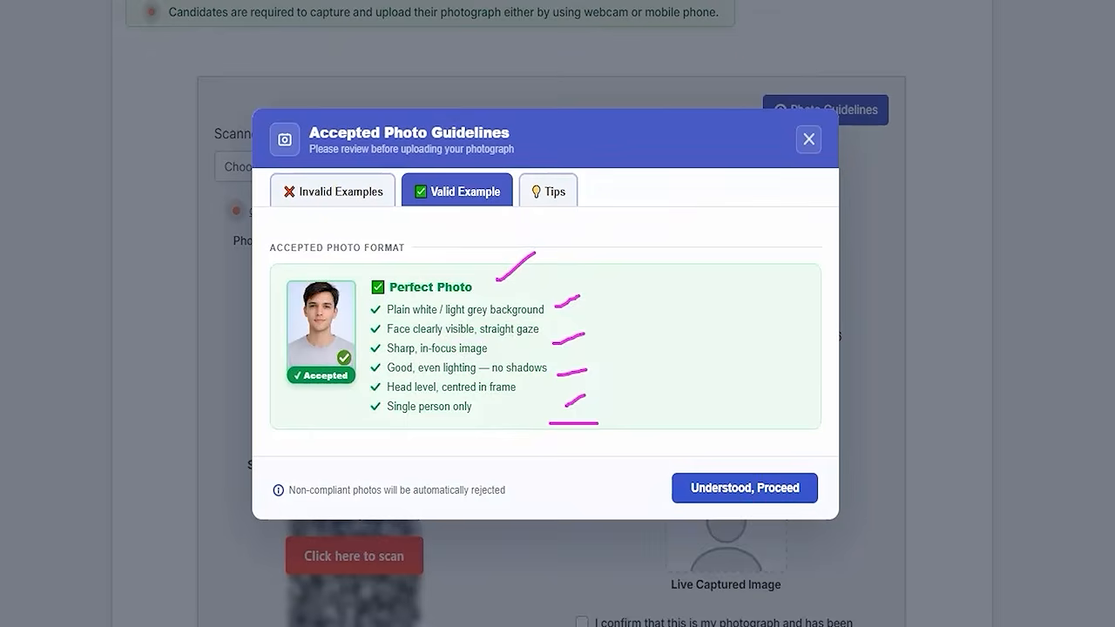
pyautogui.click(807, 140)
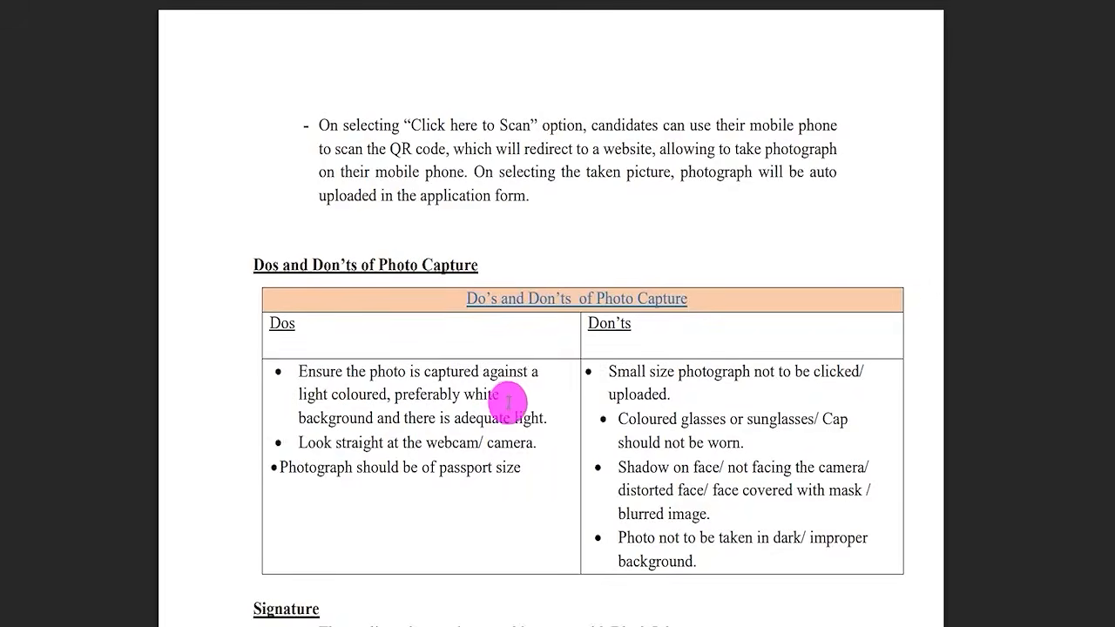
# Step: Highlight the signature rules in the scanning guidelines: 140 x 60 pixels, 10kb–20kb, not in CAPITAL LETTERS, and Black Ink
pyautogui.scroll(-5, 511, 406)
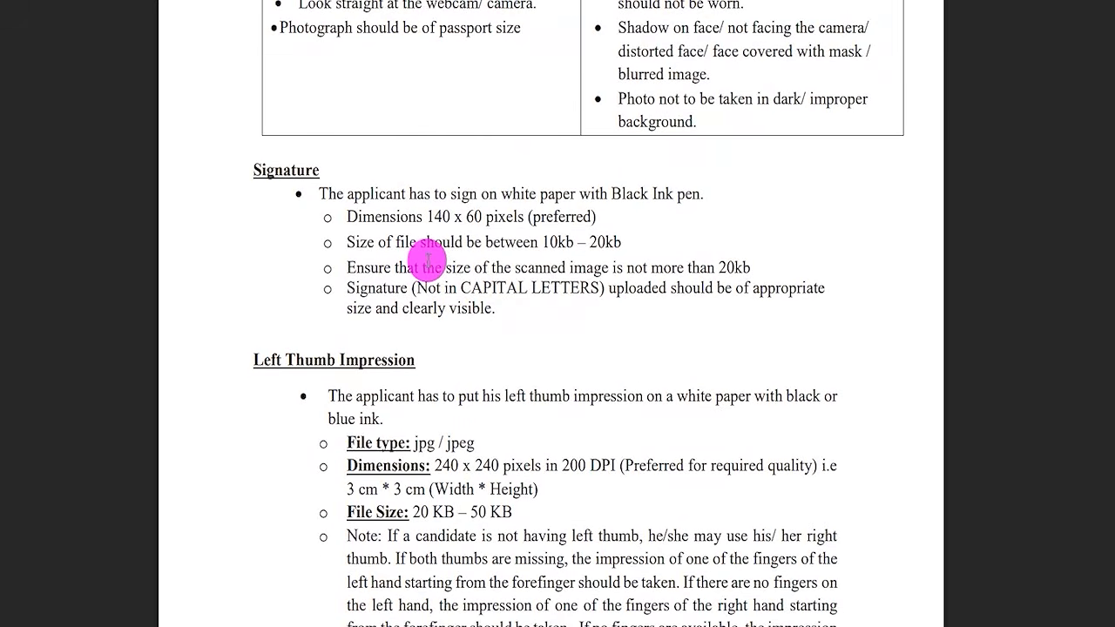
pyautogui.moveTo(426, 217); pyautogui.dragTo(475, 216)
pyautogui.moveTo(549, 241); pyautogui.dragTo(607, 241)
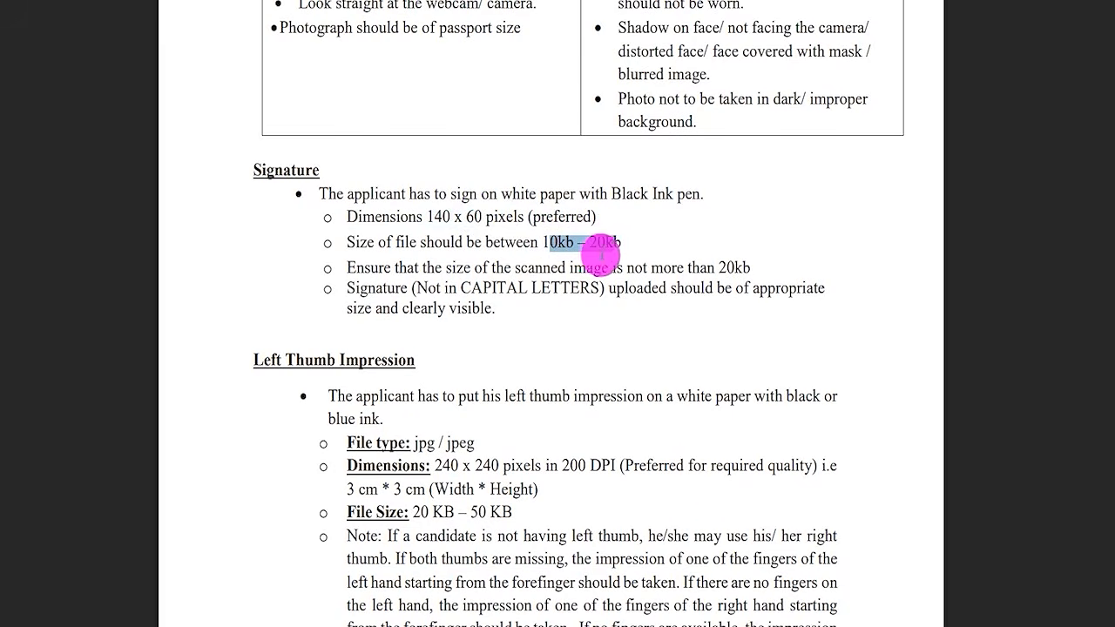
pyautogui.moveTo(471, 288); pyautogui.dragTo(512, 287)
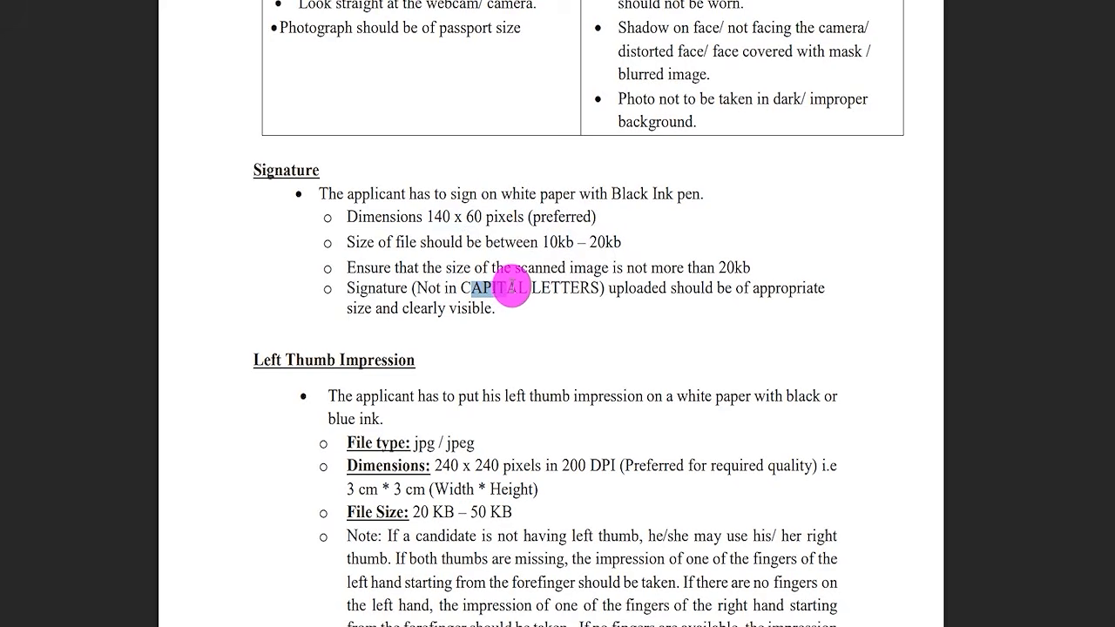
pyautogui.moveTo(611, 193); pyautogui.dragTo(685, 194)
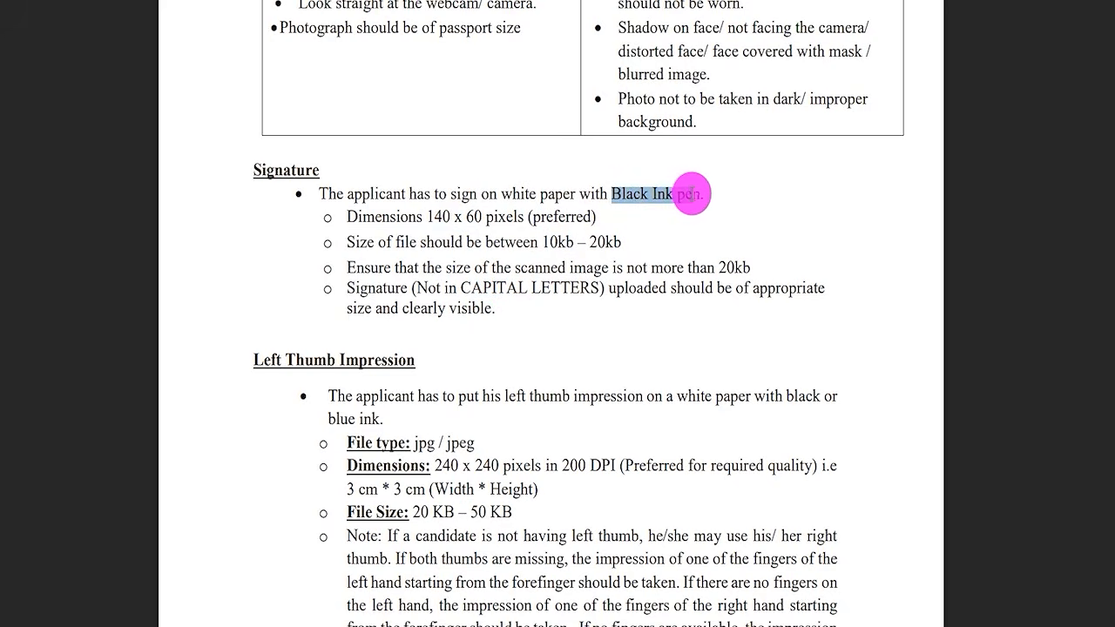
pyautogui.click(498, 244)
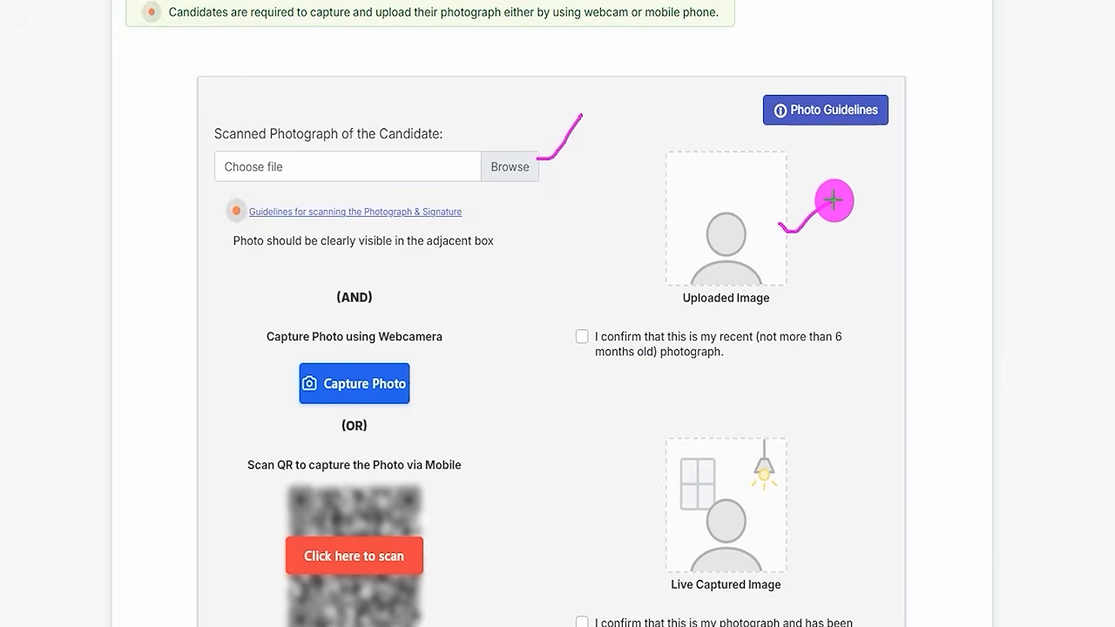
# Step: Mark the recent-photo confirmation, the webcam and QR capture options, and the live-photo confirmation with ticks
pyautogui.click(582, 334)
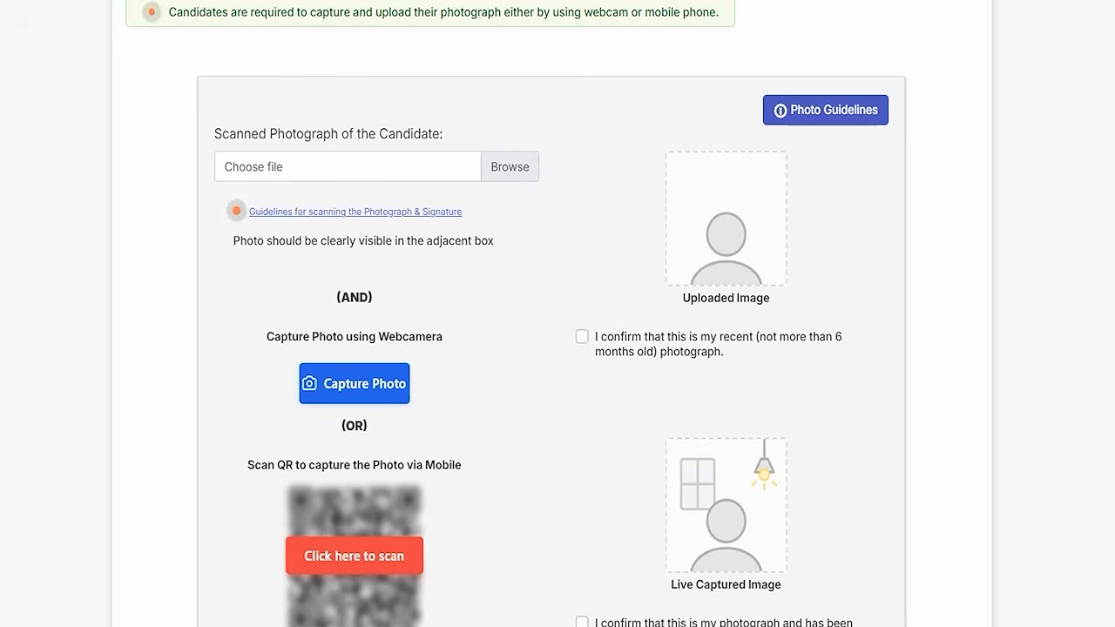
pyautogui.scroll(-2, 485, 369)
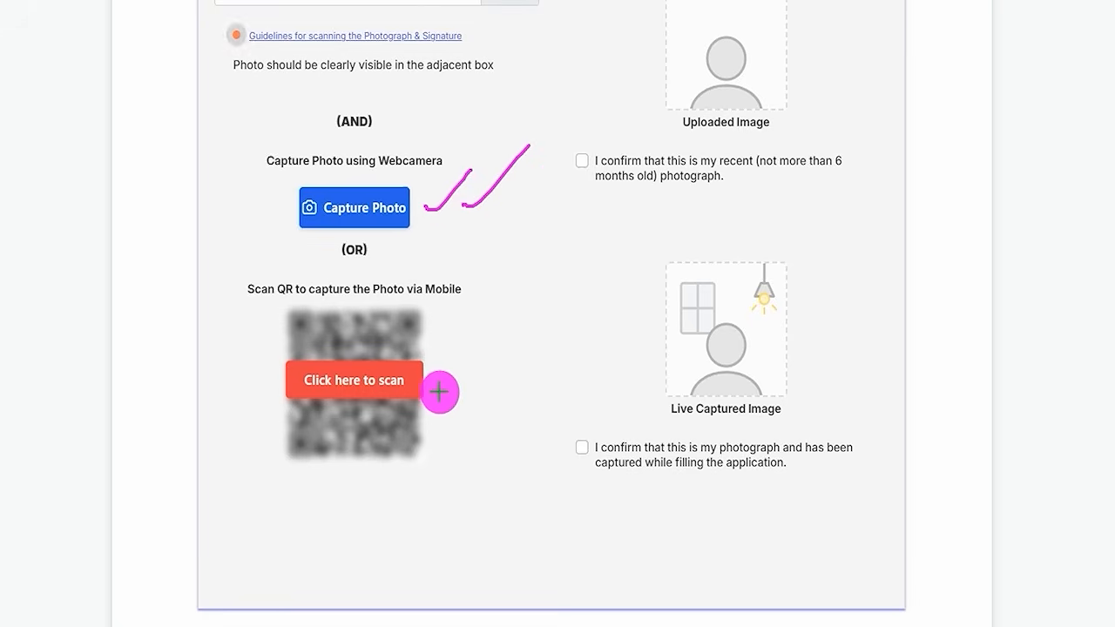
pyautogui.moveTo(430, 383); pyautogui.dragTo(545, 333)
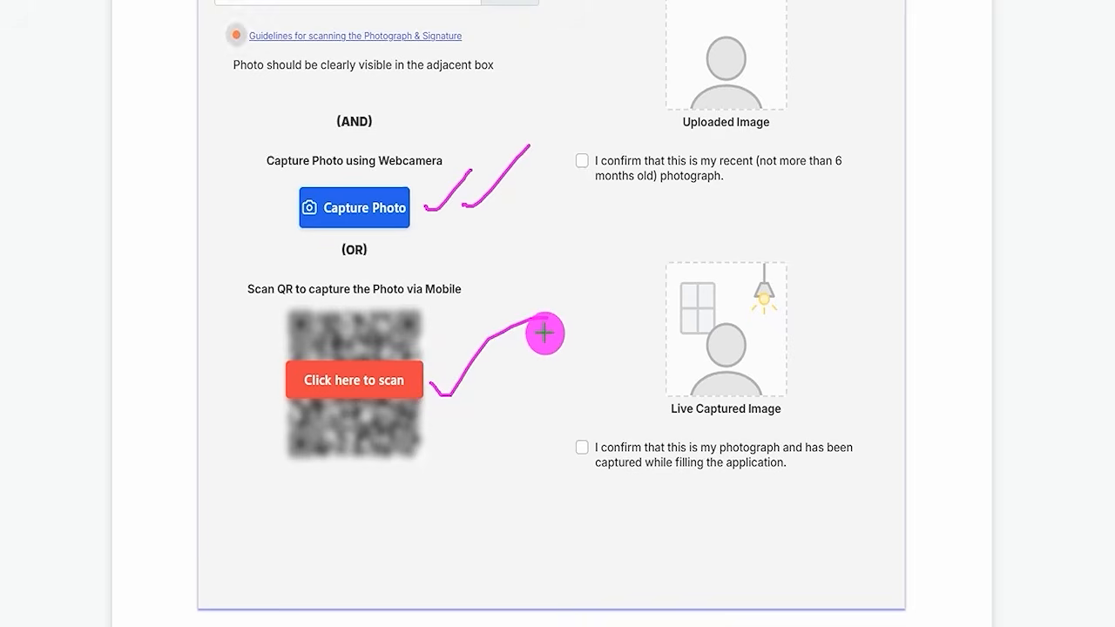
pyautogui.moveTo(424, 343); pyautogui.dragTo(492, 283)
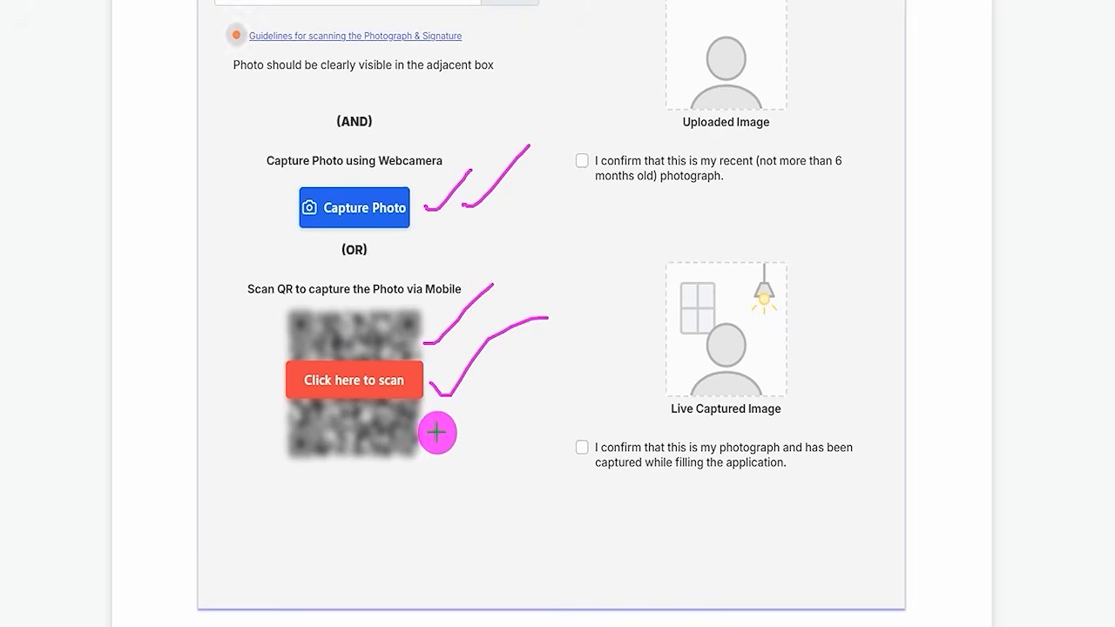
pyautogui.moveTo(437, 432); pyautogui.dragTo(486, 397)
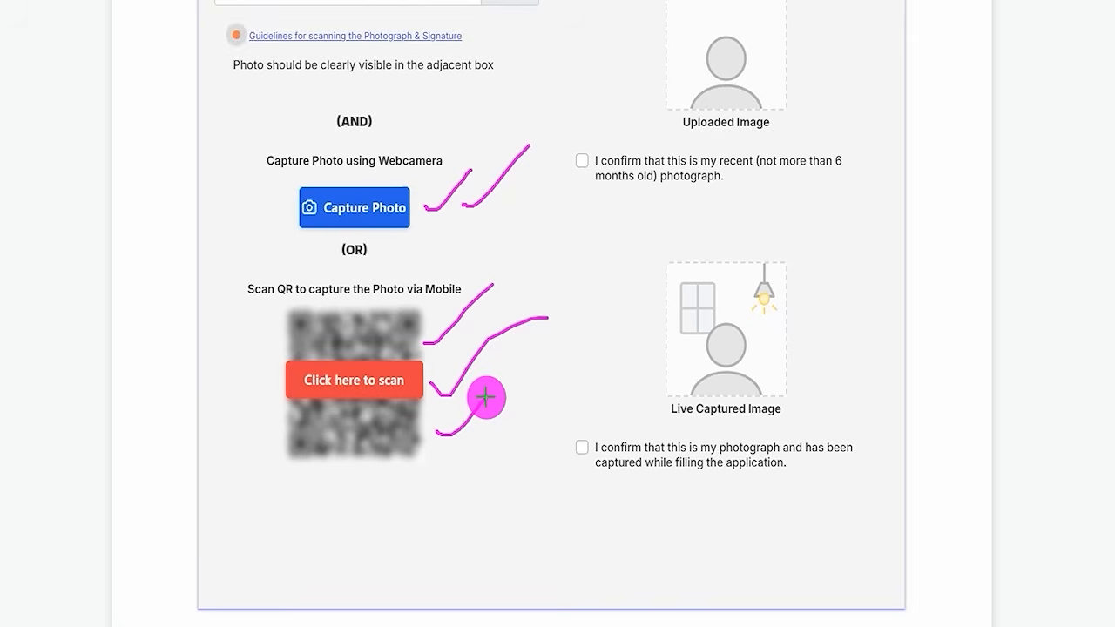
pyautogui.moveTo(575, 450); pyautogui.dragTo(624, 380)
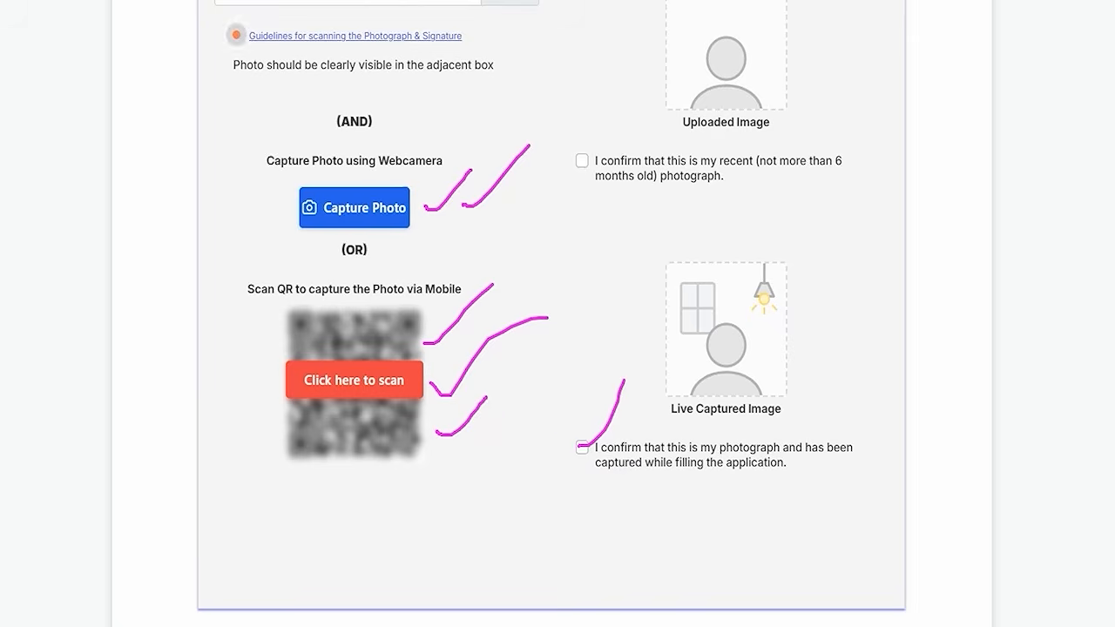
# Step: Mark the scanned signature upload field and the valid-signature confirmation with ticks
pyautogui.scroll(-5, 448, 311)
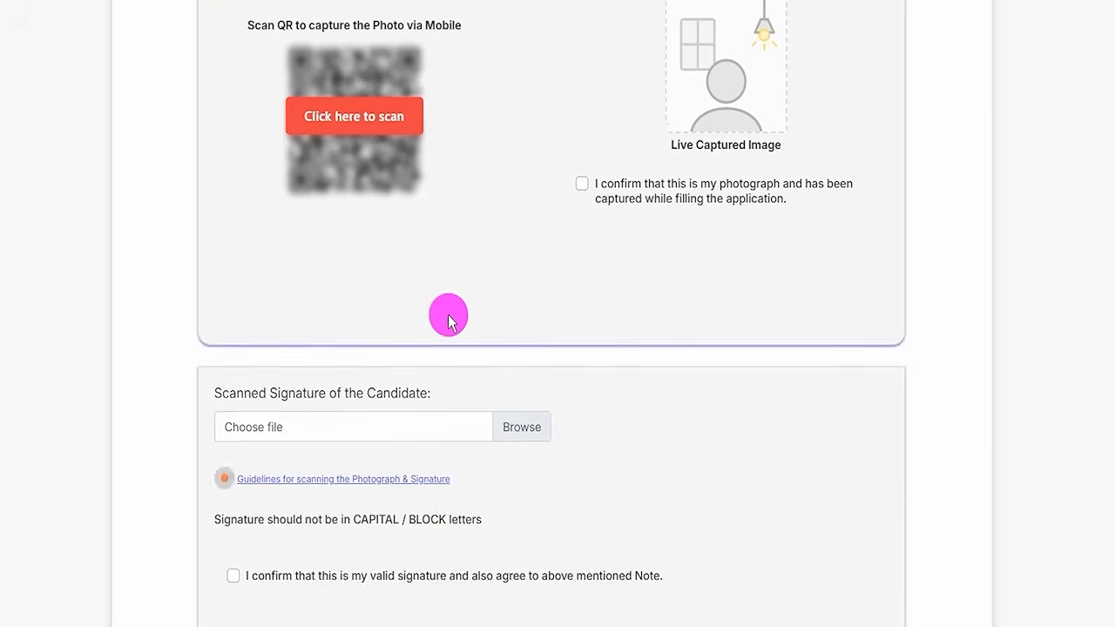
pyautogui.moveTo(547, 215)
pyautogui.mouseDown()
pyautogui.moveTo(577, 205)
pyautogui.moveTo(630, 155)
pyautogui.mouseUp()
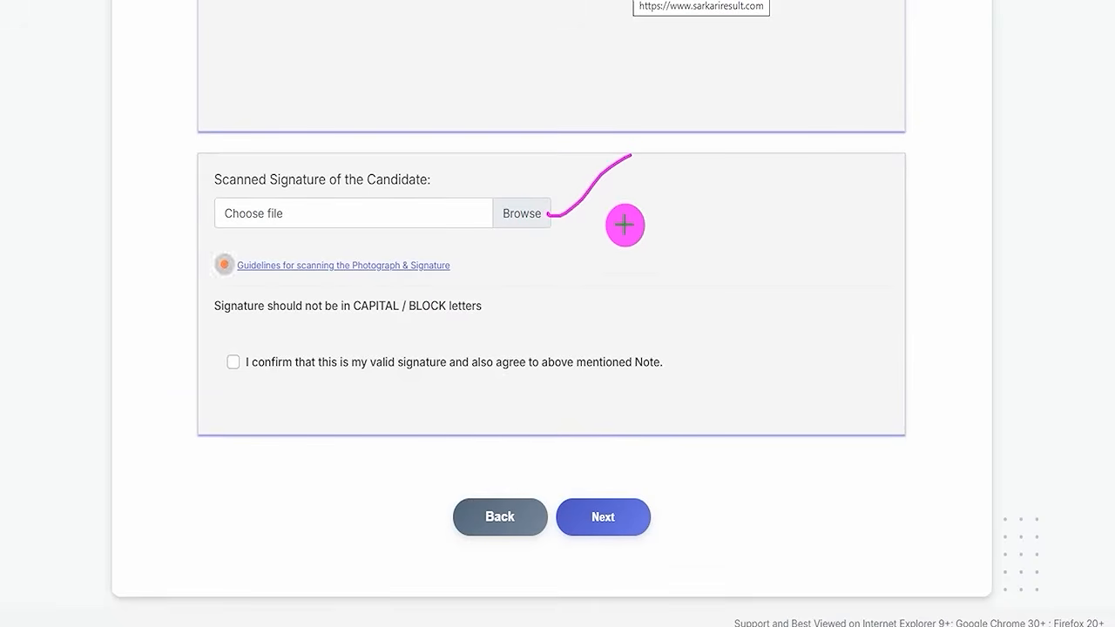
pyautogui.moveTo(603, 221); pyautogui.dragTo(660, 186)
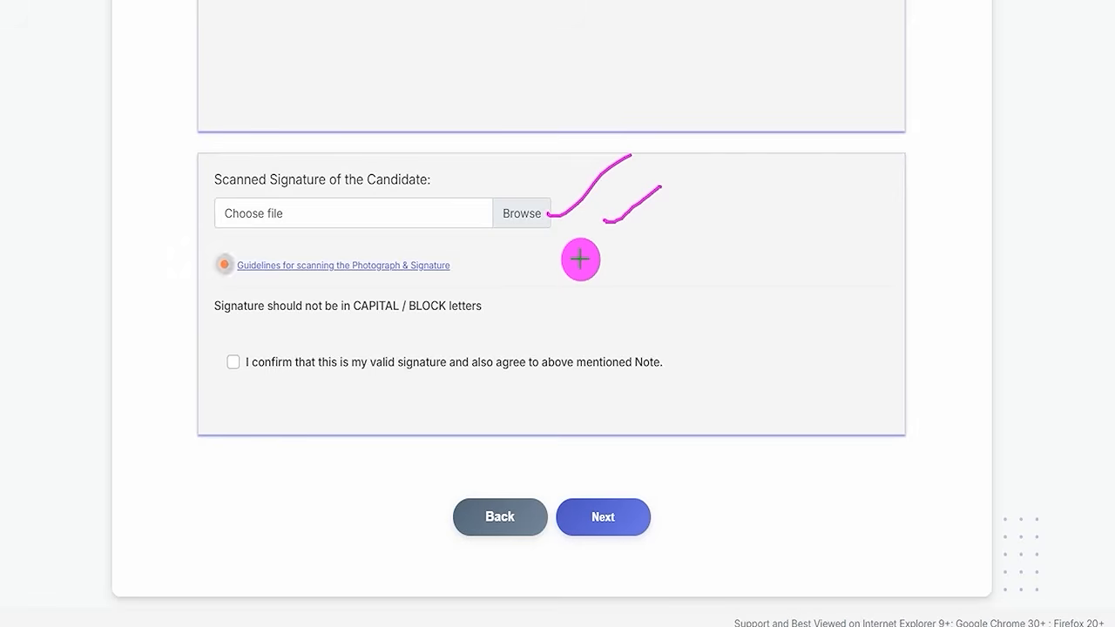
pyautogui.click(233, 362)
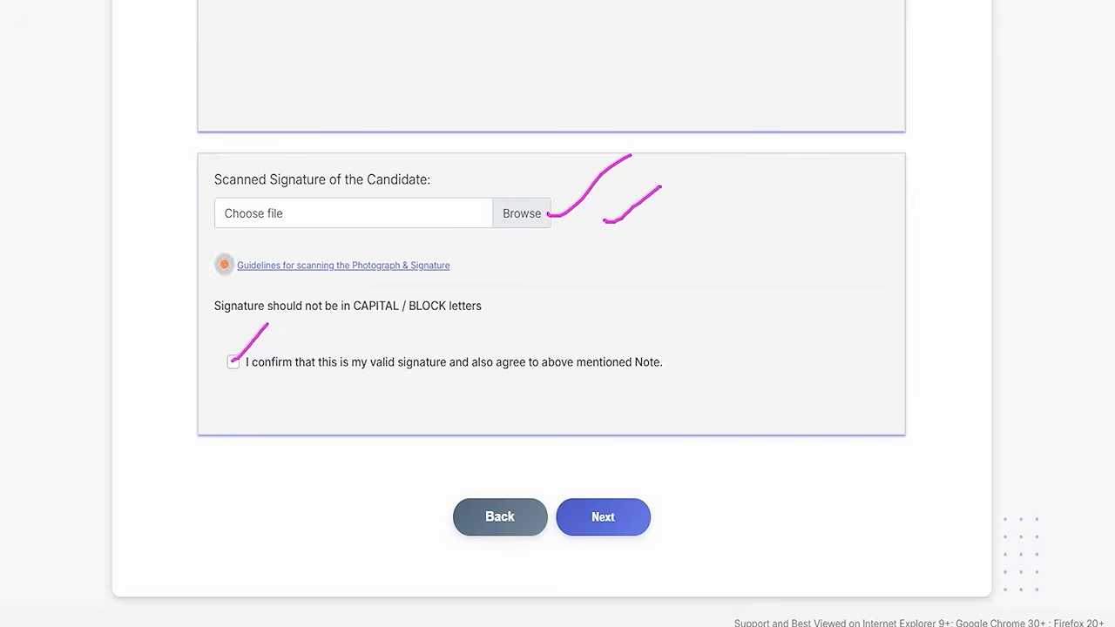
# Step: Proceed from Photo & Signature to the Details stage and mark the Basic Information stage in the progress bar
pyautogui.moveTo(820, 338)
pyautogui.mouseDown()
pyautogui.moveTo(710, 453)
pyautogui.moveTo(646, 498)
pyautogui.mouseUp()
pyautogui.click(646, 498)
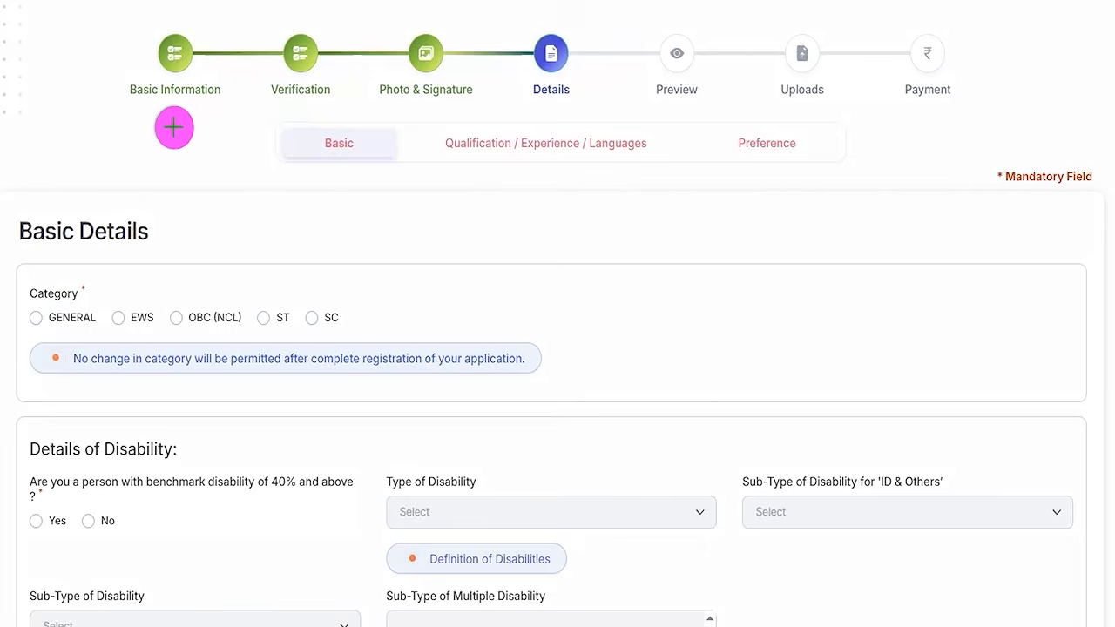
pyautogui.moveTo(75, 125); pyautogui.dragTo(137, 59)
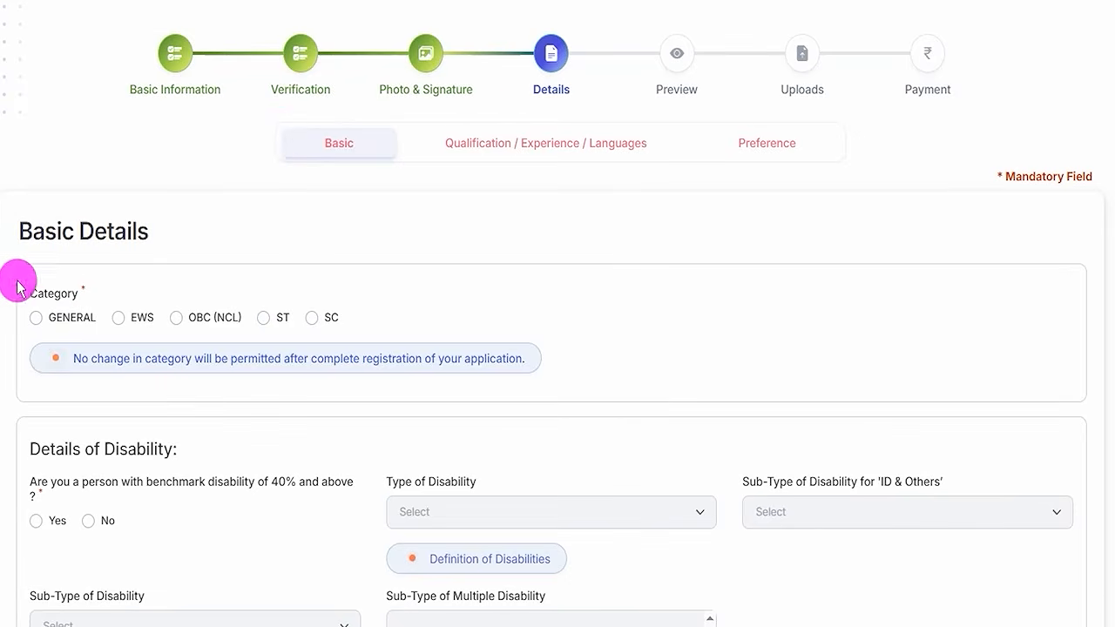
# Step: Select GENERAL as the category in Basic Details and accept the Category Instructions
pyautogui.scroll(-2, 92, 287)
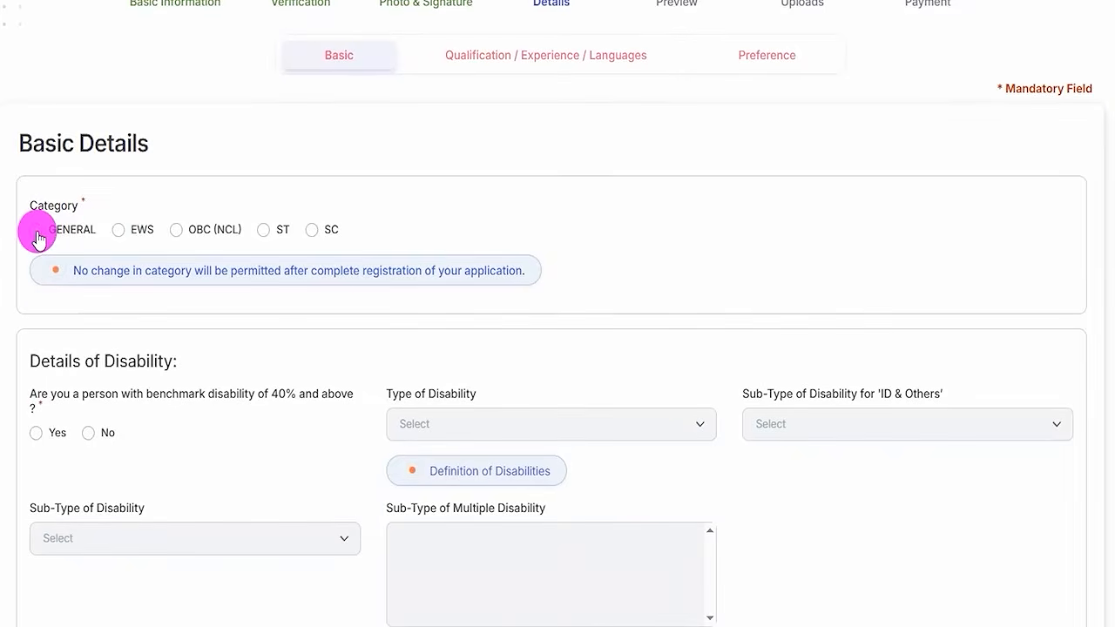
pyautogui.click(36, 230)
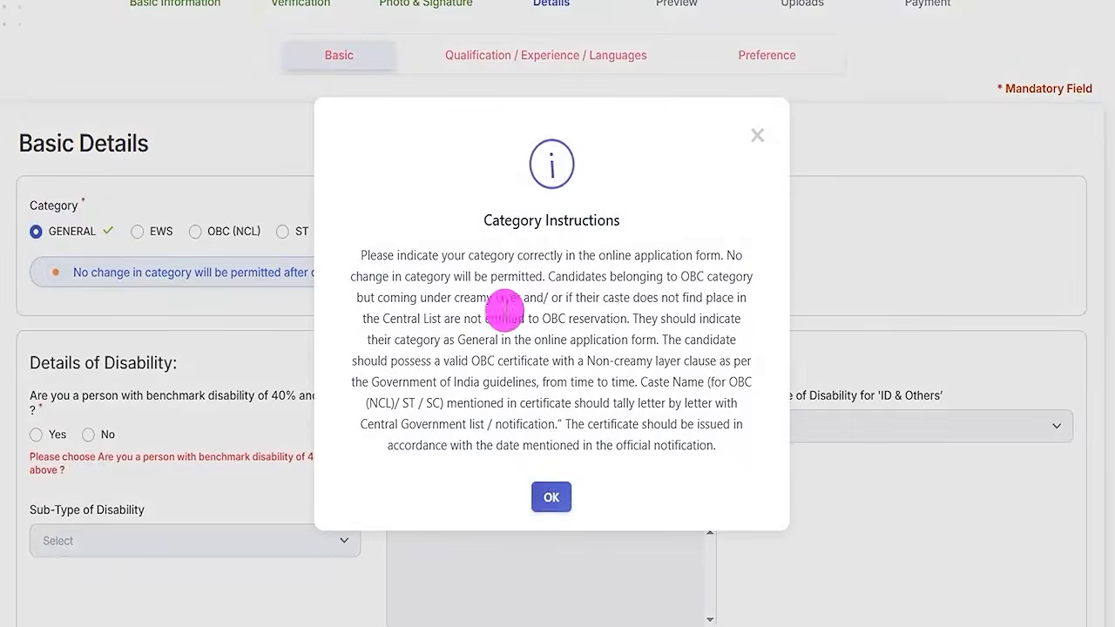
pyautogui.click(547, 497)
# Step: Answer Yes to the 40% benchmark disability question, with disability type VI and sub-type Blindness
pyautogui.scroll(-3, 125, 311)
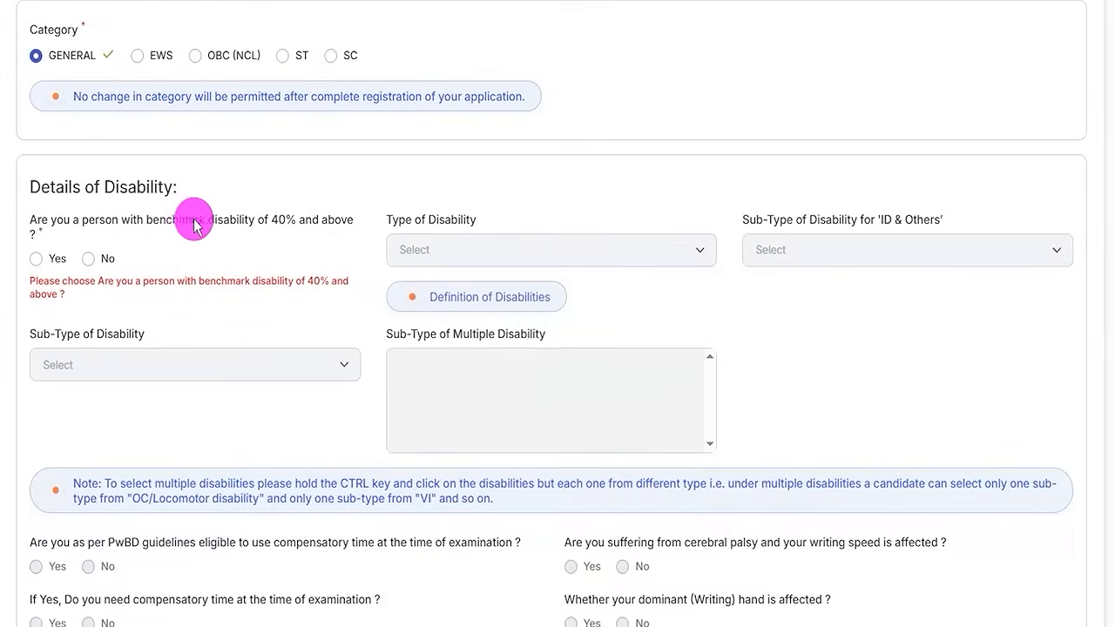
pyautogui.click(35, 258)
pyautogui.click(461, 251)
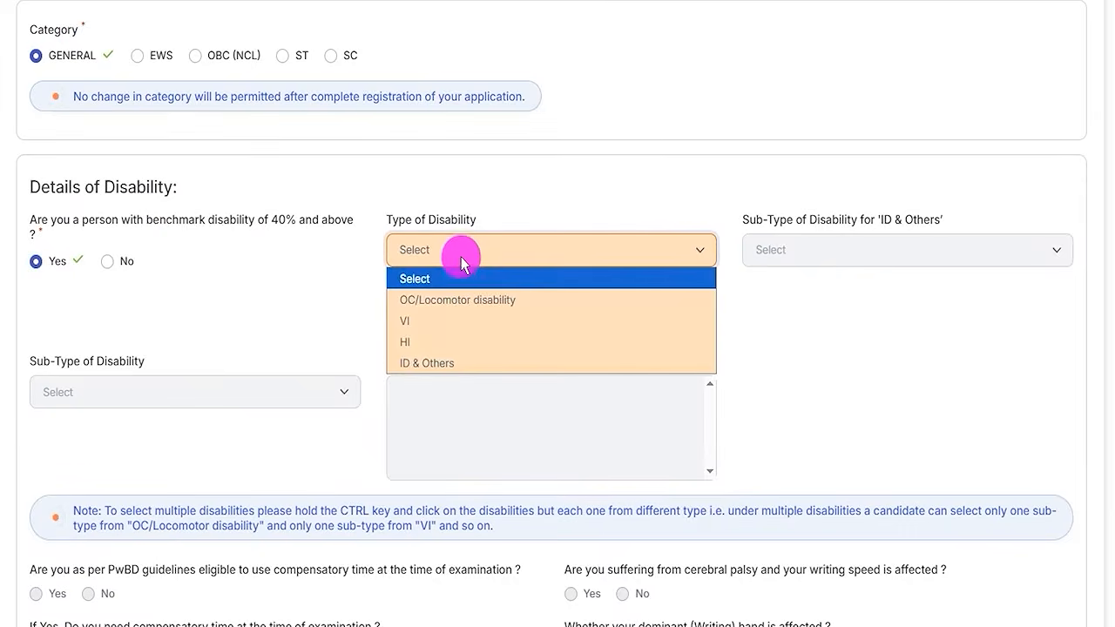
pyautogui.click(505, 320)
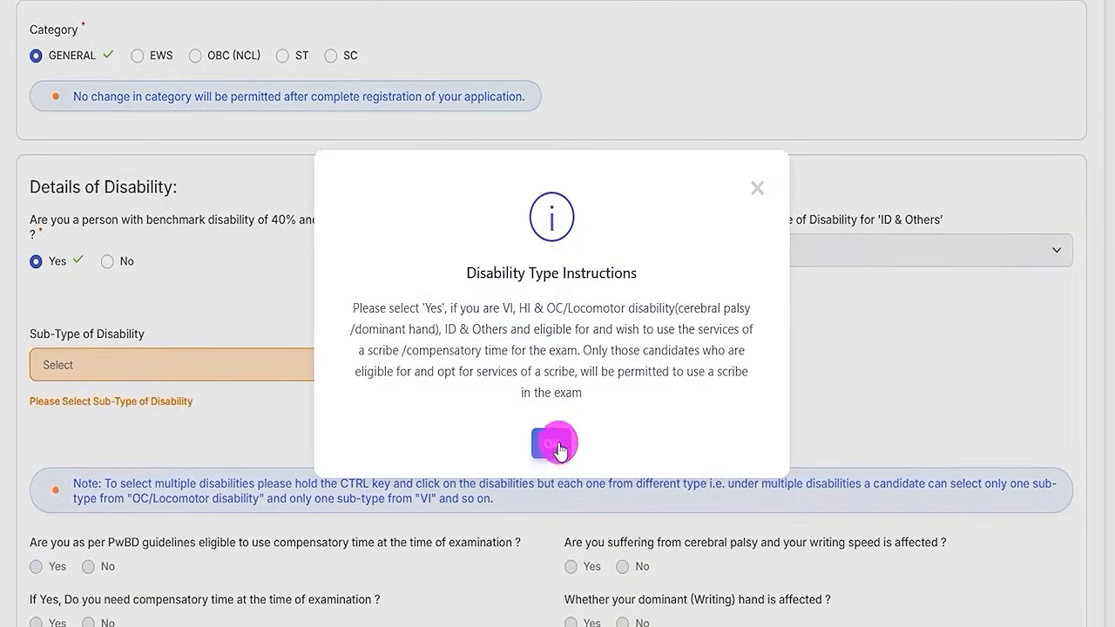
pyautogui.click(561, 444)
pyautogui.click(96, 365)
pyautogui.click(103, 413)
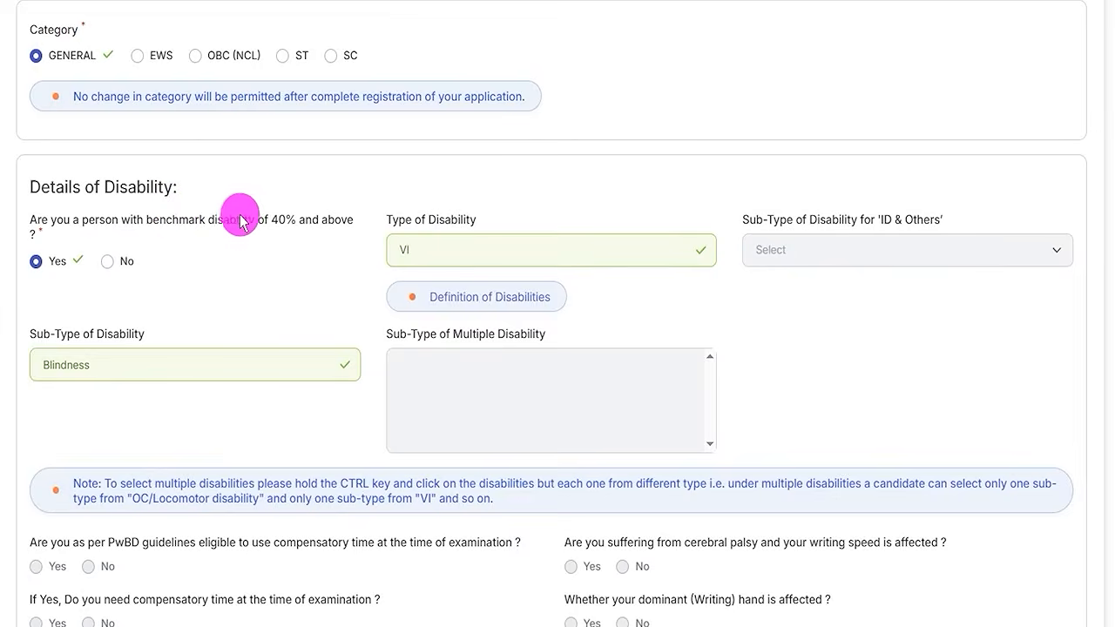
# Step: Answer No to both the 40% benchmark disability question and the sec 2(s) specified disability question
pyautogui.click(92, 264)
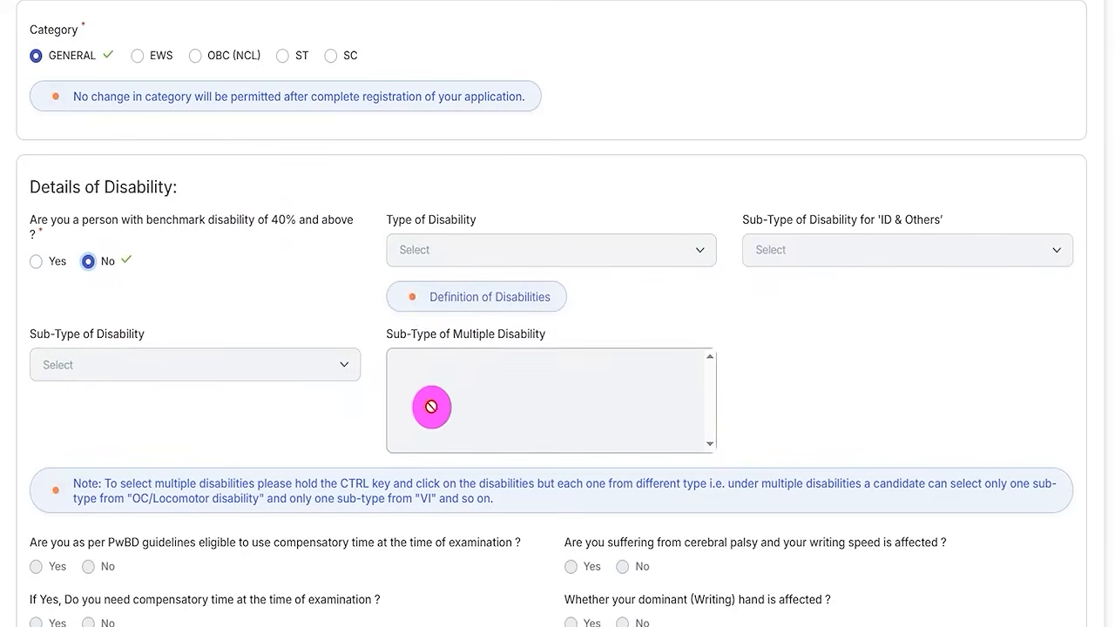
pyautogui.scroll(-2, 366, 368)
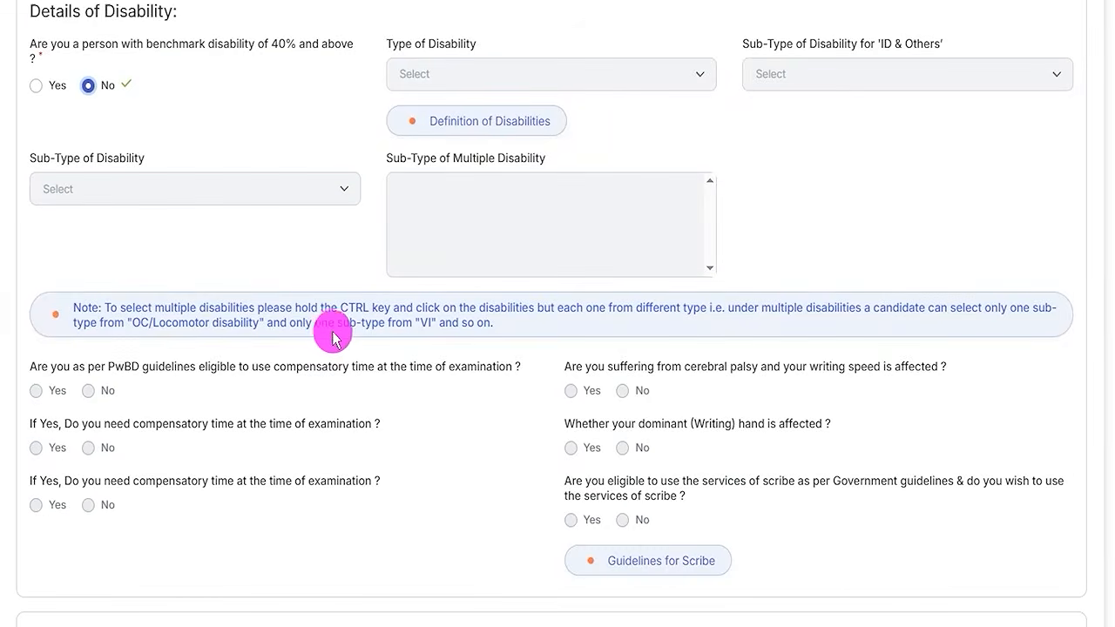
pyautogui.scroll(-3, 334, 338)
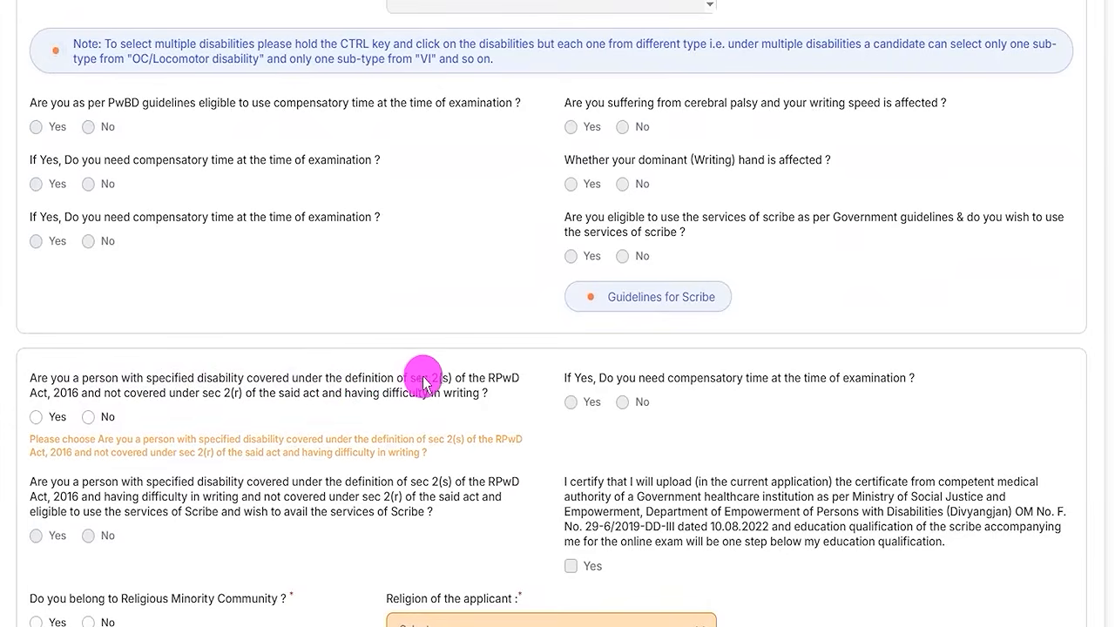
pyautogui.click(35, 419)
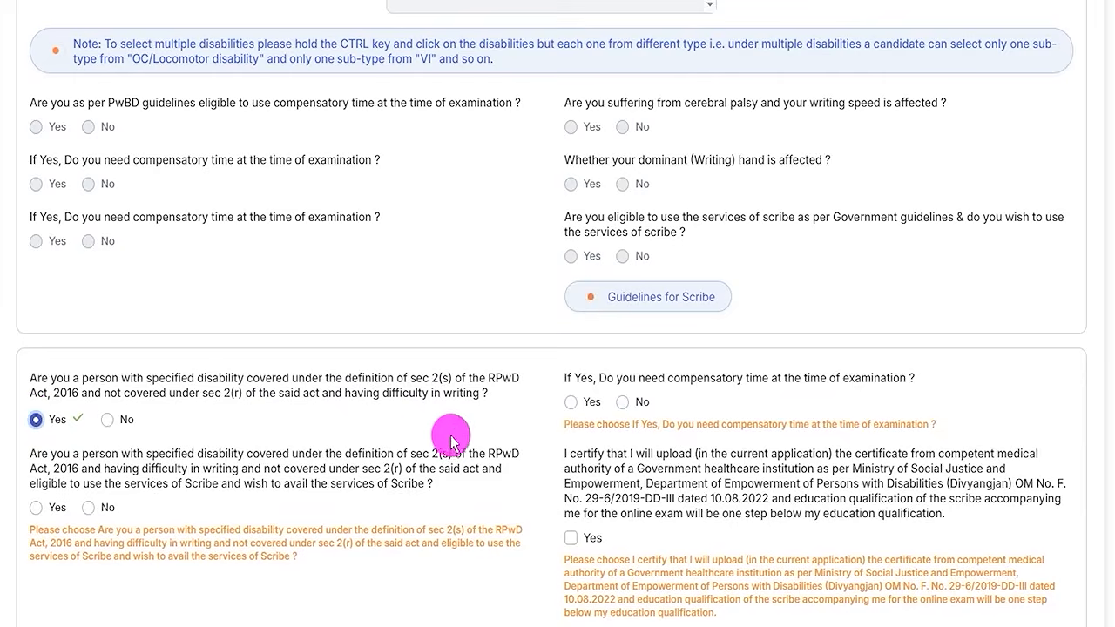
pyautogui.click(105, 420)
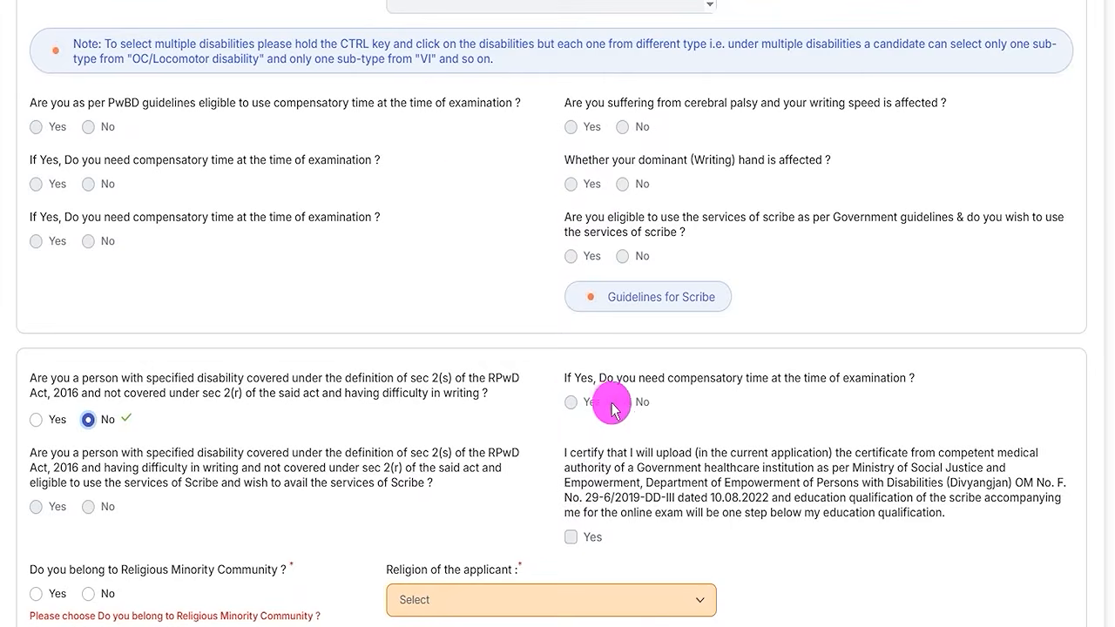
# Step: Answer No to belonging to a Religious Minority Community and set the applicant's religion to Hinduism
pyautogui.scroll(-1, 209, 445)
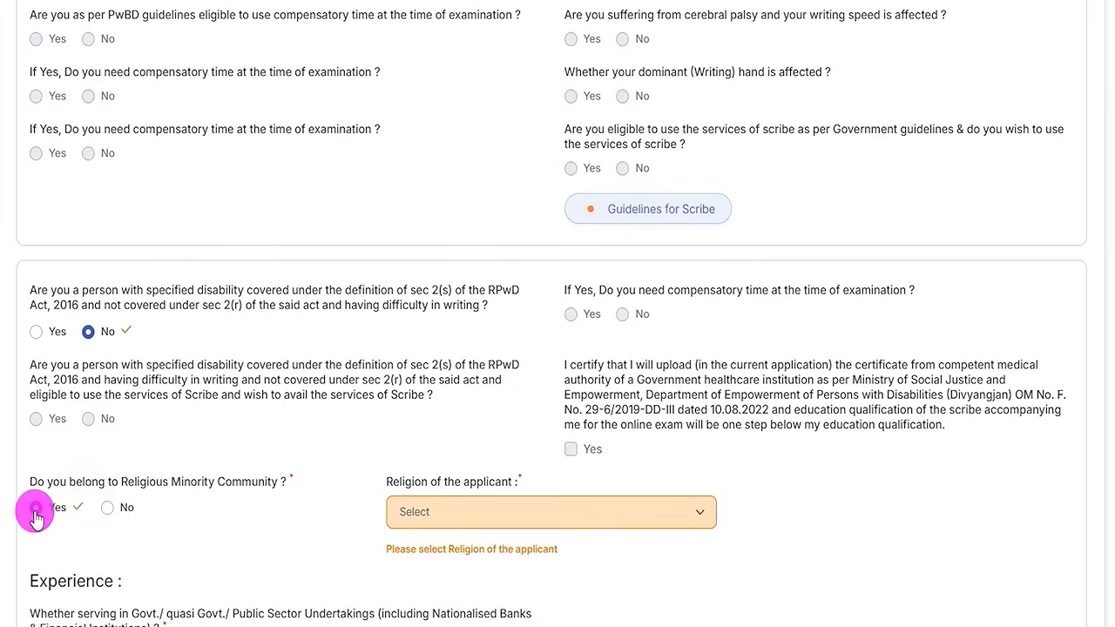
pyautogui.click(104, 509)
pyautogui.scroll(-3, 349, 410)
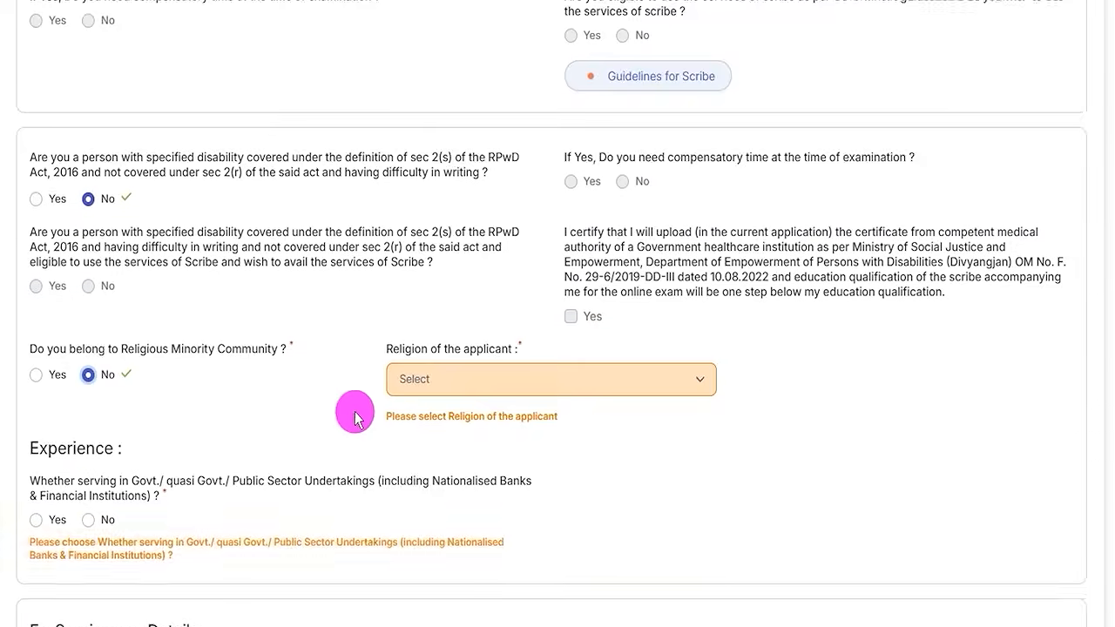
pyautogui.click(438, 251)
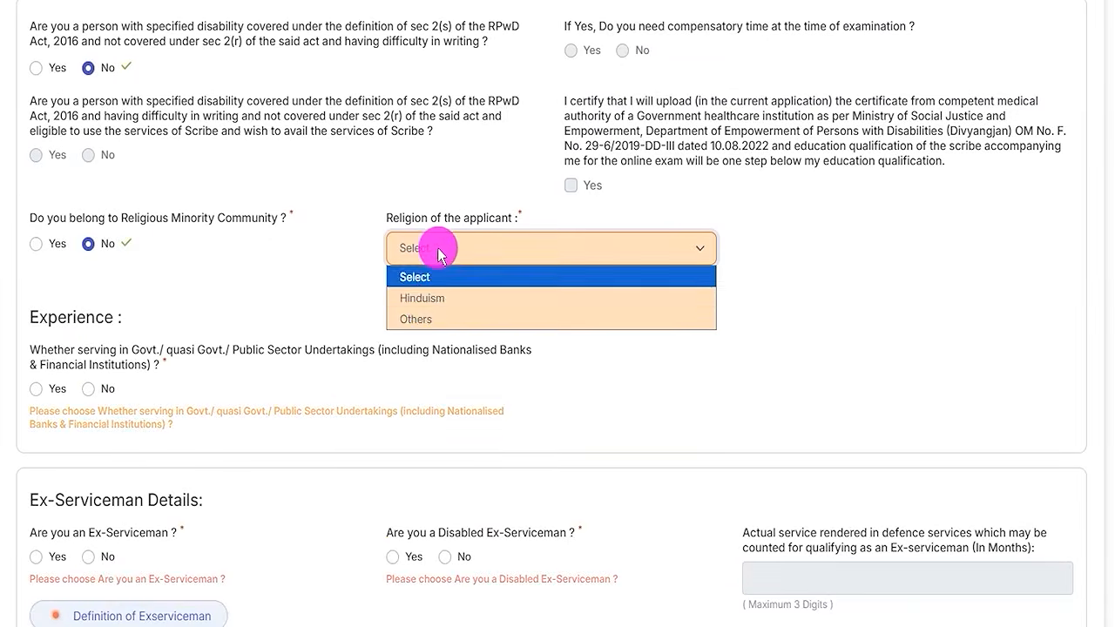
pyautogui.click(420, 299)
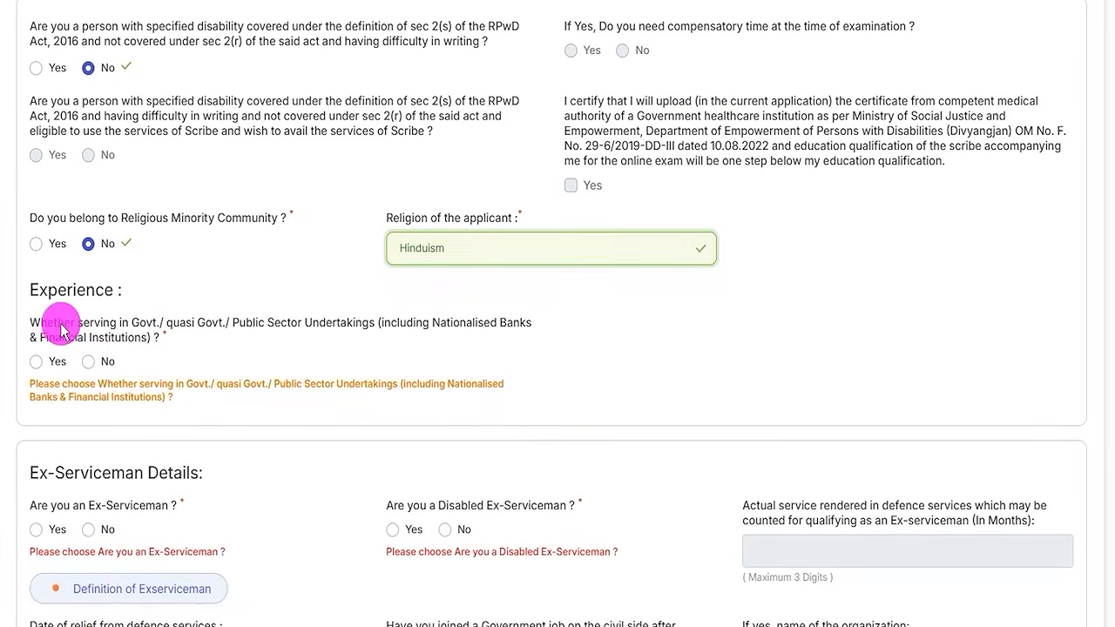
# Step: Answer No to serving in Govt./quasi Govt./Public Sector Undertakings under Experience
pyautogui.click(45, 324)
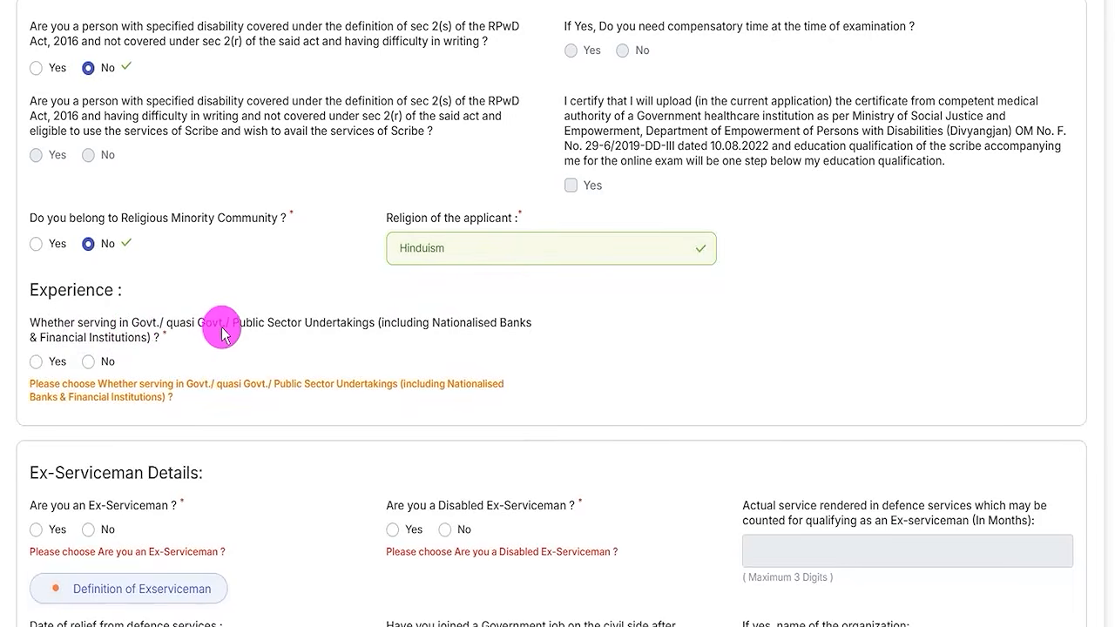
pyautogui.click(42, 368)
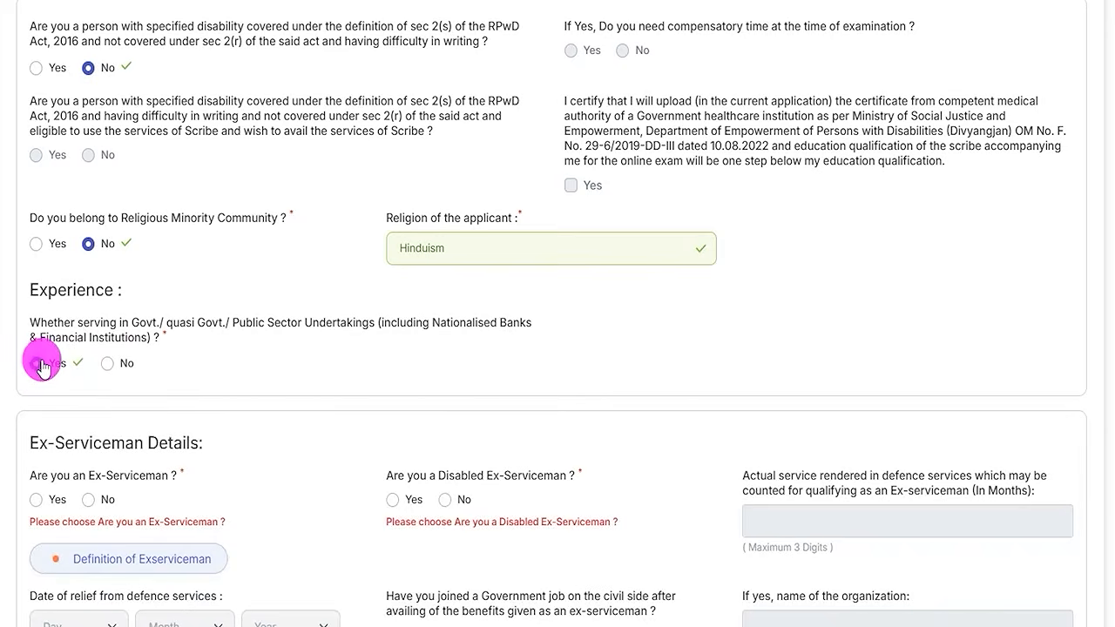
pyautogui.click(104, 364)
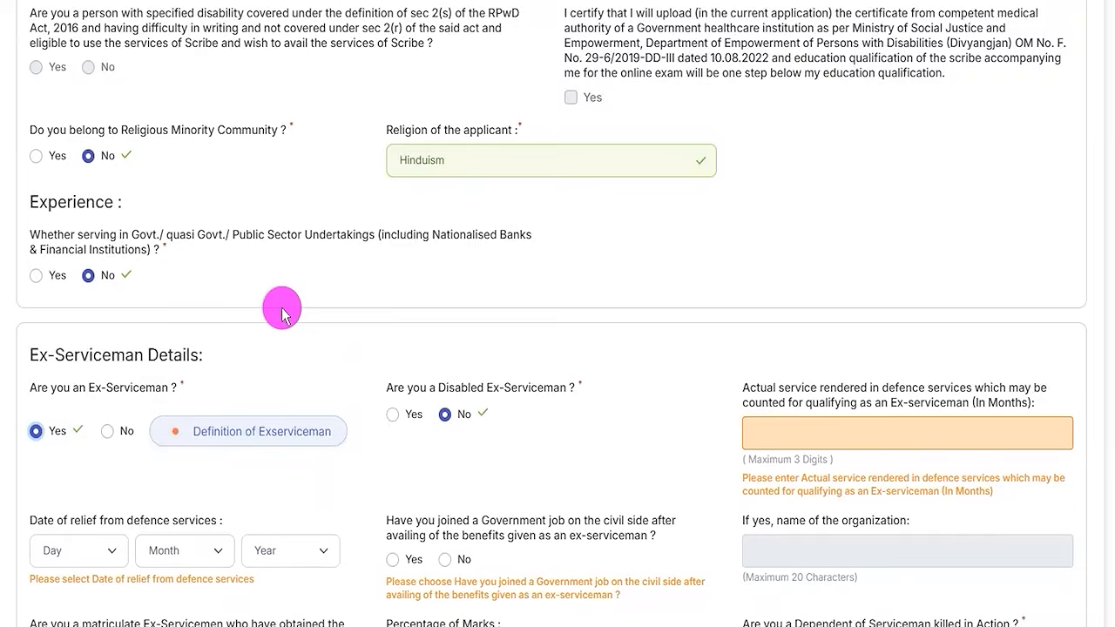
# Step: Answer Yes to being an Ex-Serviceman and look through the defence service months field and date of relief choices
pyautogui.scroll(-2, 282, 306)
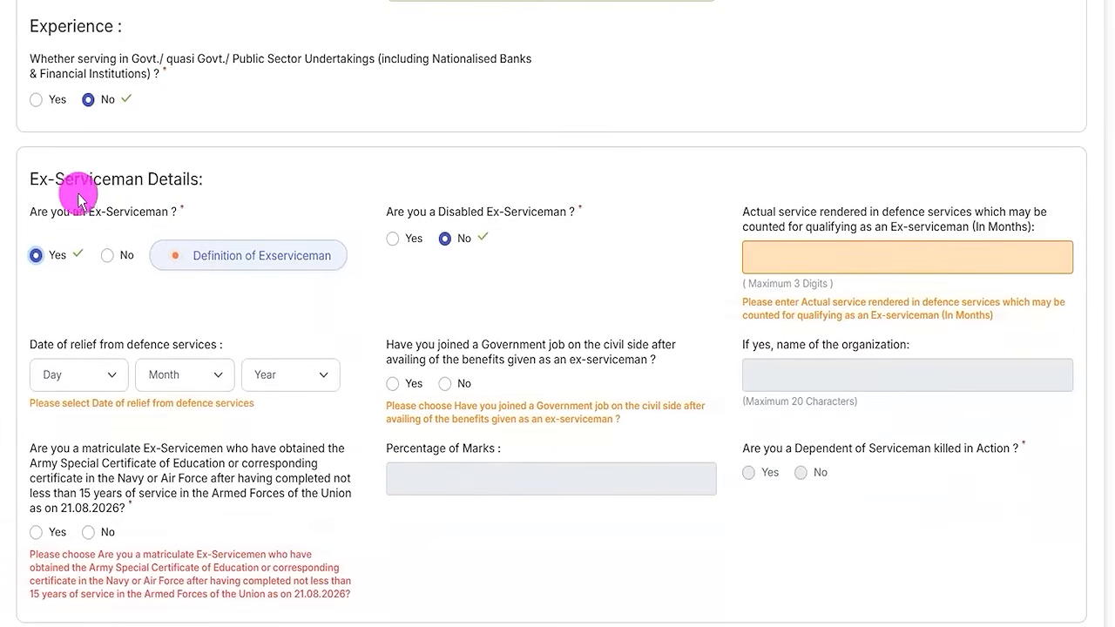
pyautogui.scroll(-2, 122, 175)
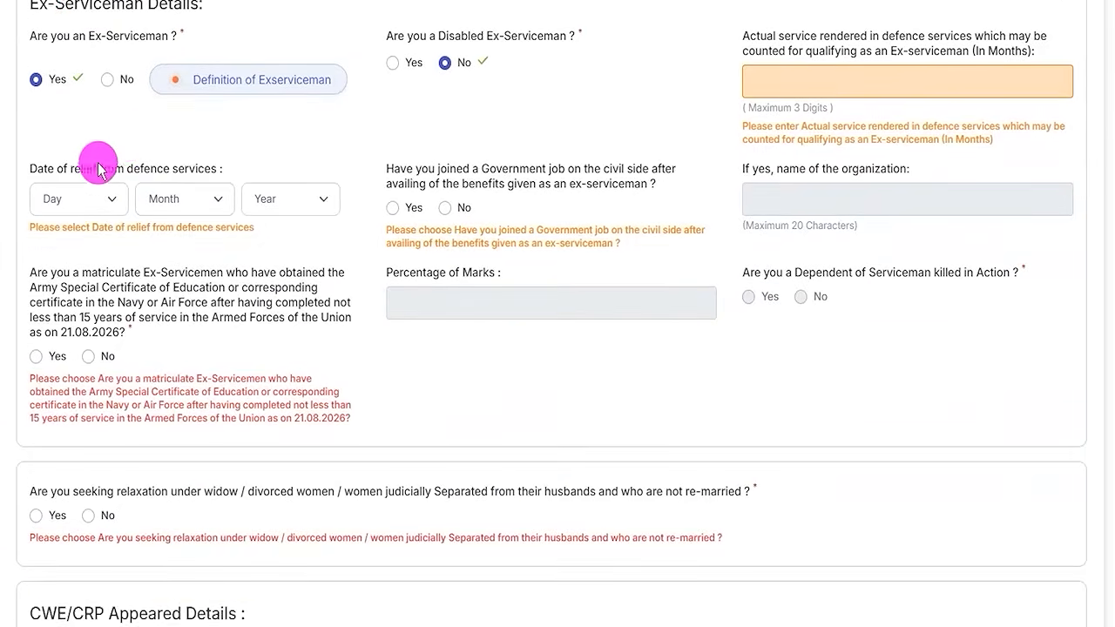
pyautogui.scroll(1, 87, 174)
pyautogui.click(37, 167)
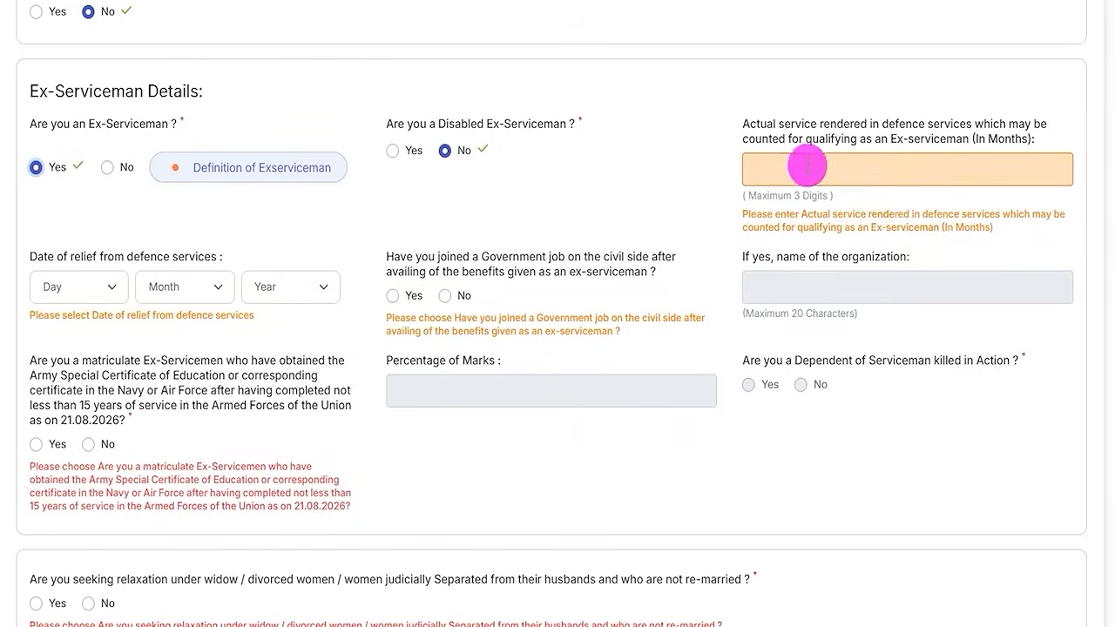
pyautogui.click(775, 172)
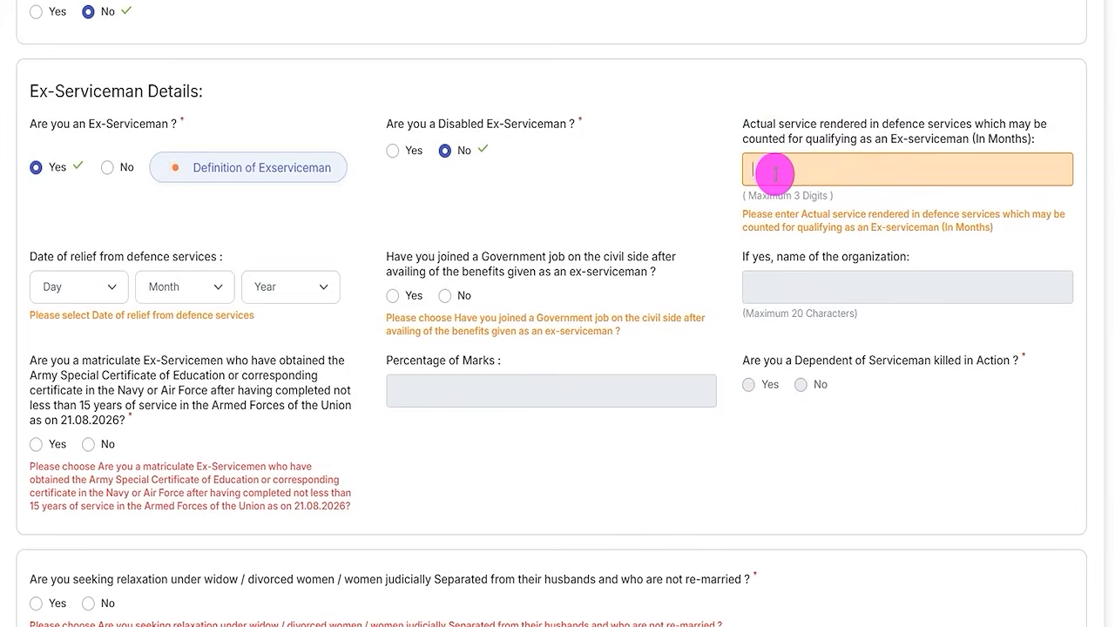
pyautogui.click(118, 288)
pyautogui.click(152, 294)
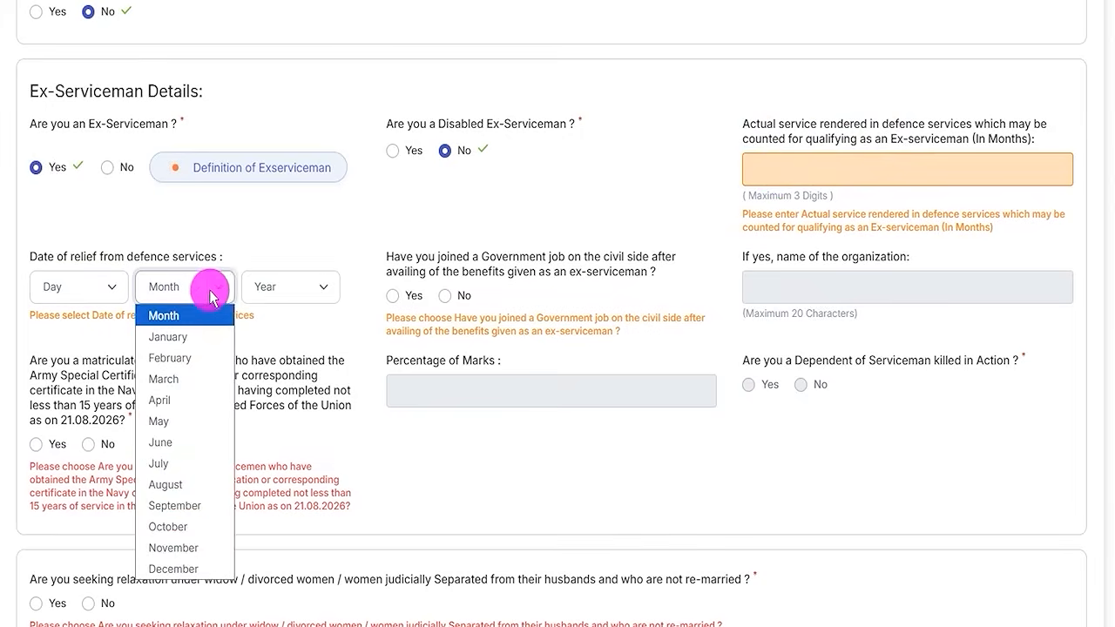
pyautogui.click(277, 292)
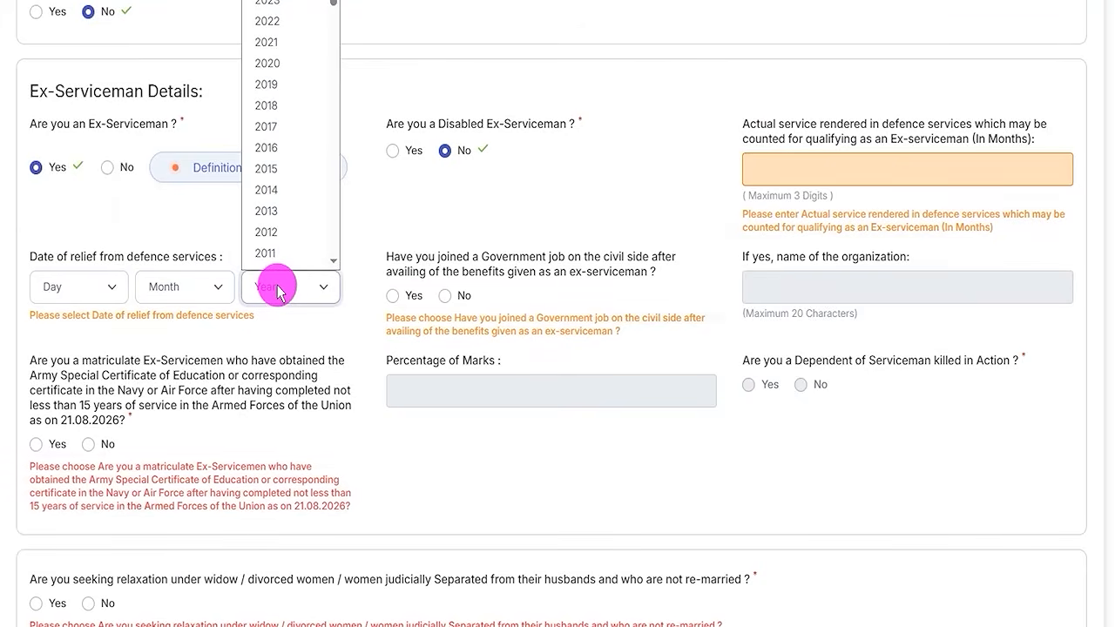
pyautogui.click(188, 386)
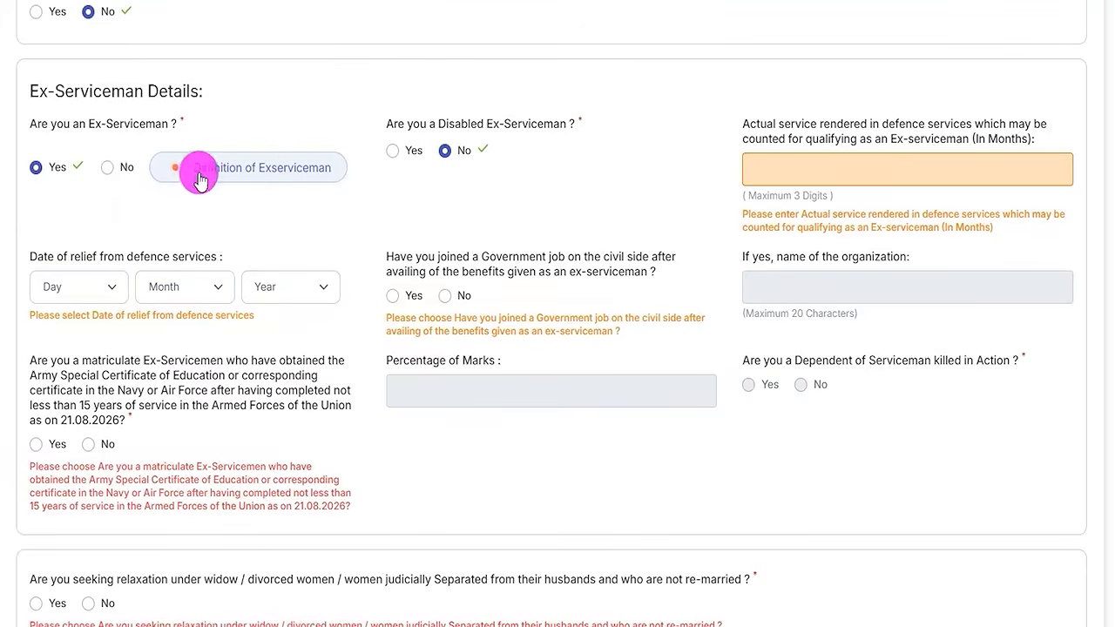
# Step: Answer No to both the Ex-Serviceman and Disabled Ex-Serviceman questions
pyautogui.click(105, 170)
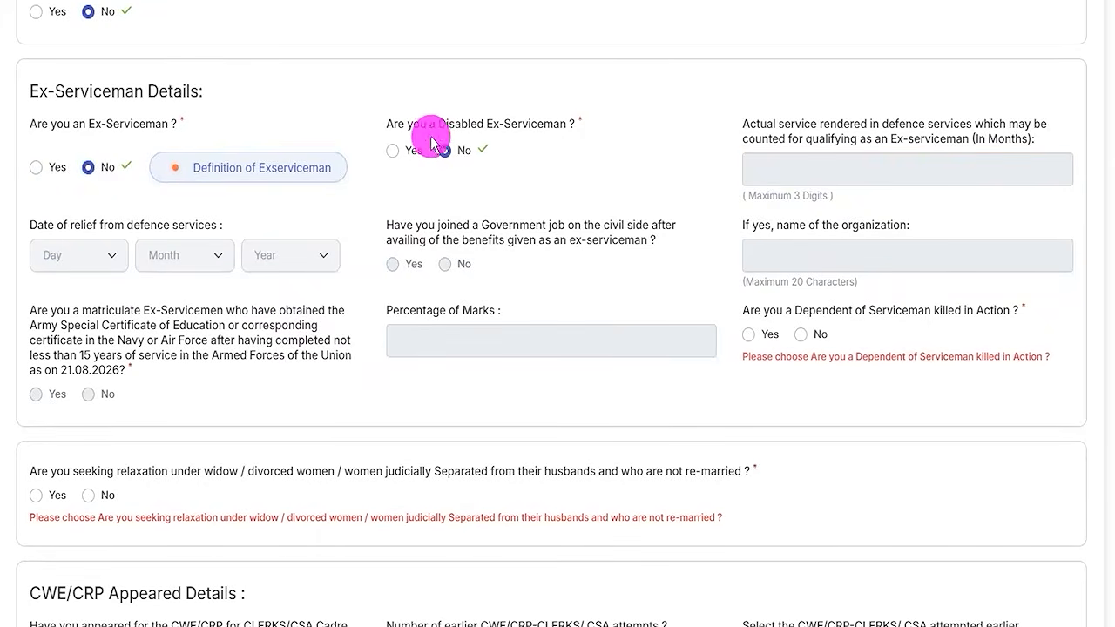
pyautogui.click(392, 152)
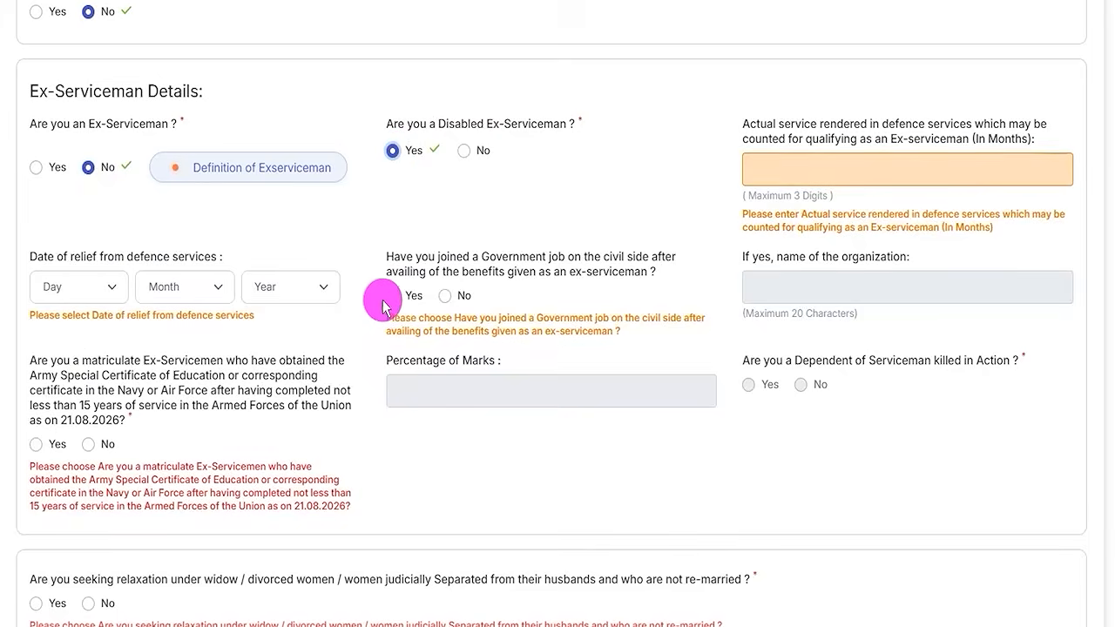
pyautogui.click(460, 164)
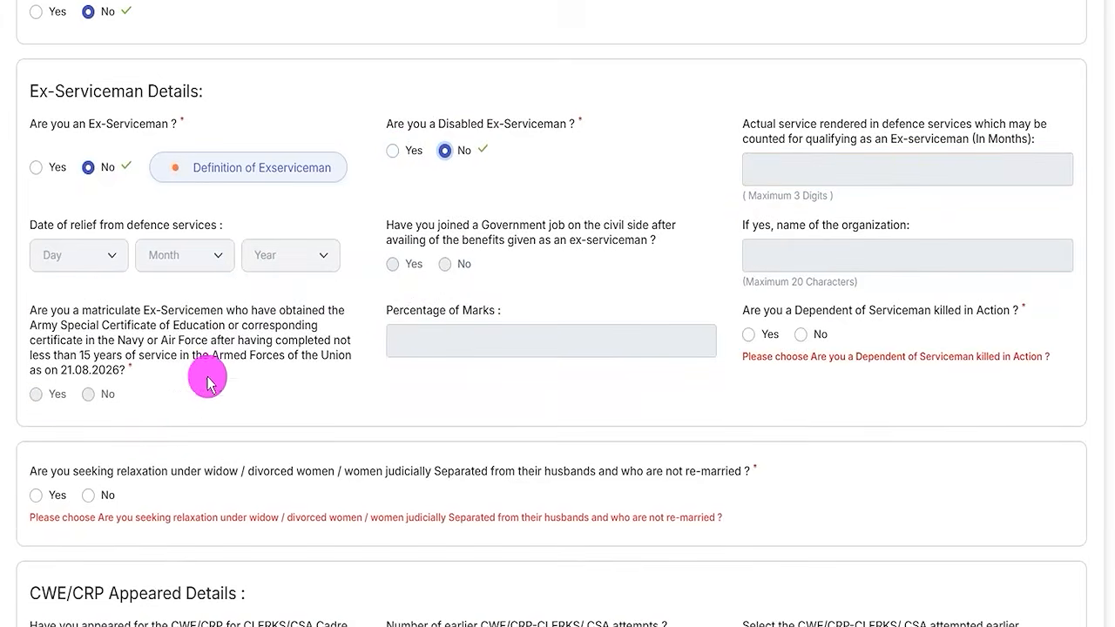
# Step: Answer No to seeking relaxation under the widow, divorced or judicially separated women provision
pyautogui.scroll(-1, 76, 410)
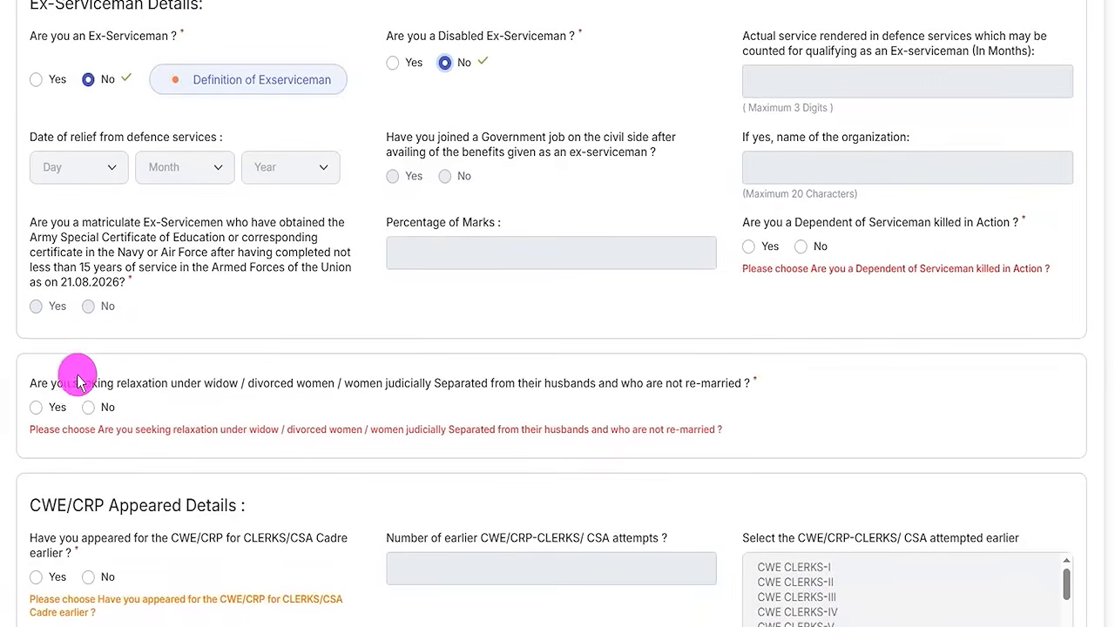
pyautogui.click(56, 384)
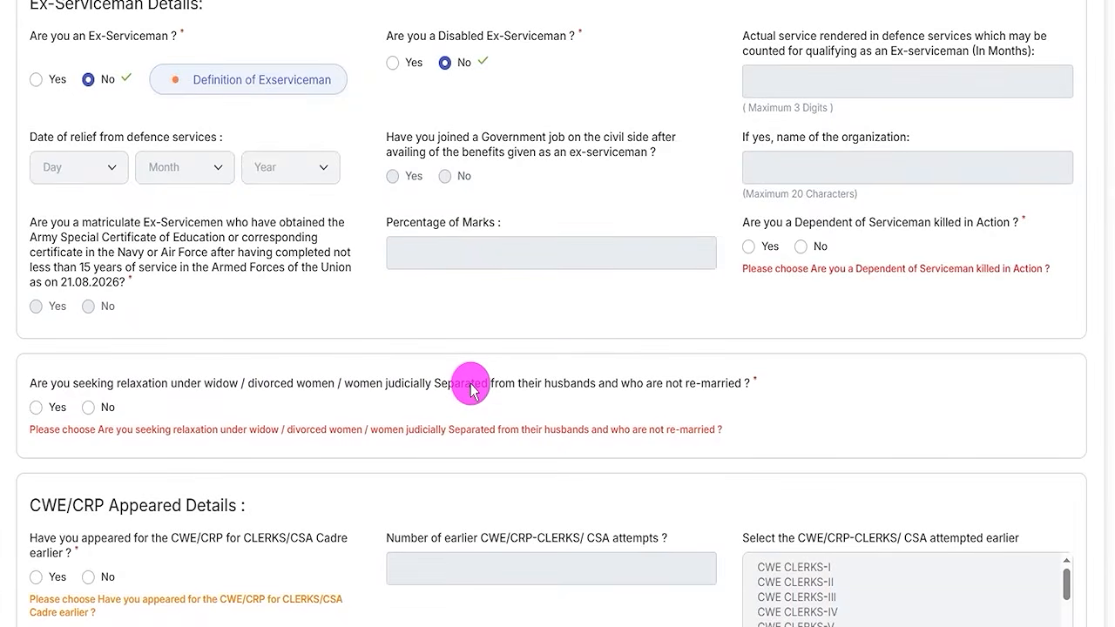
pyautogui.click(36, 407)
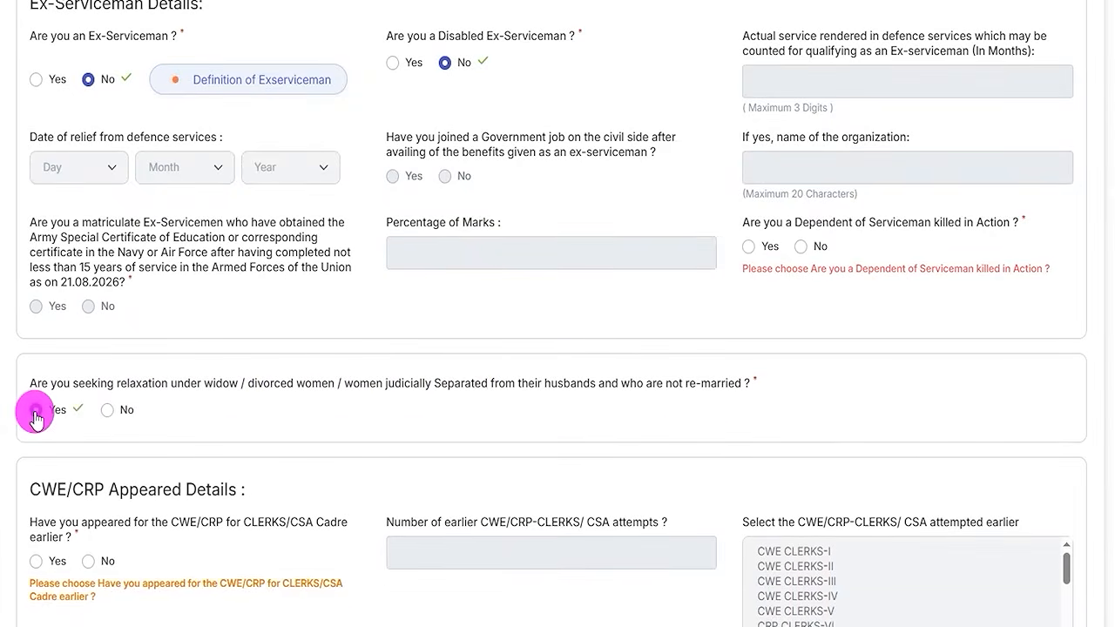
pyautogui.click(107, 410)
# Step: Answer Yes to having appeared for the CWE/CRP for CLERKS/CSA Cadre earlier, with 2 earlier attempts
pyautogui.scroll(-2, 294, 412)
pyautogui.scroll(-1, 218, 348)
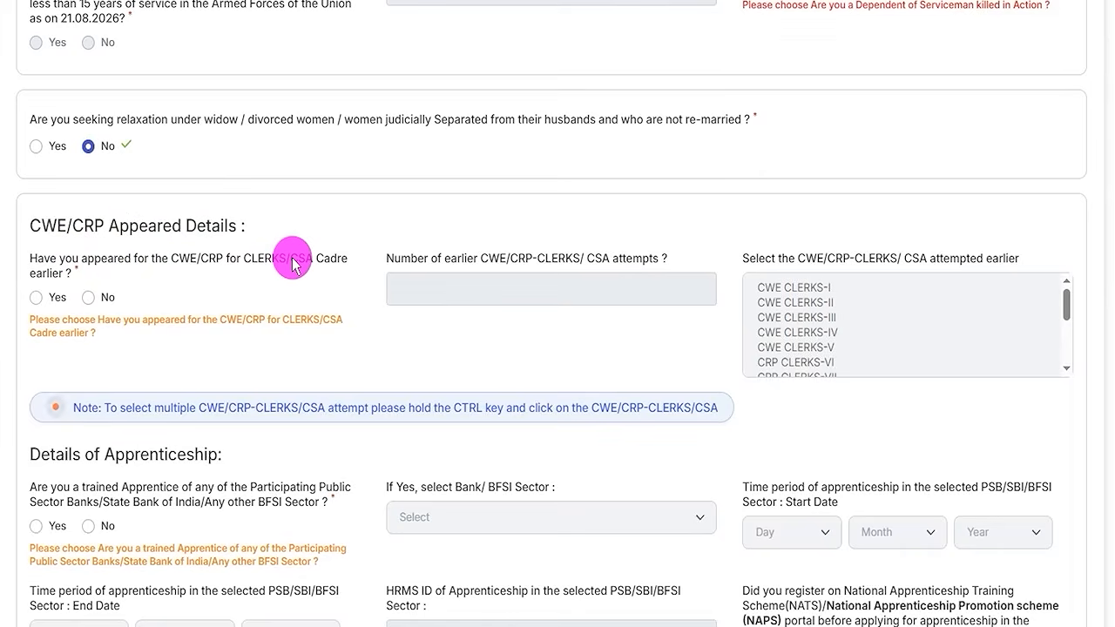
pyautogui.click(37, 297)
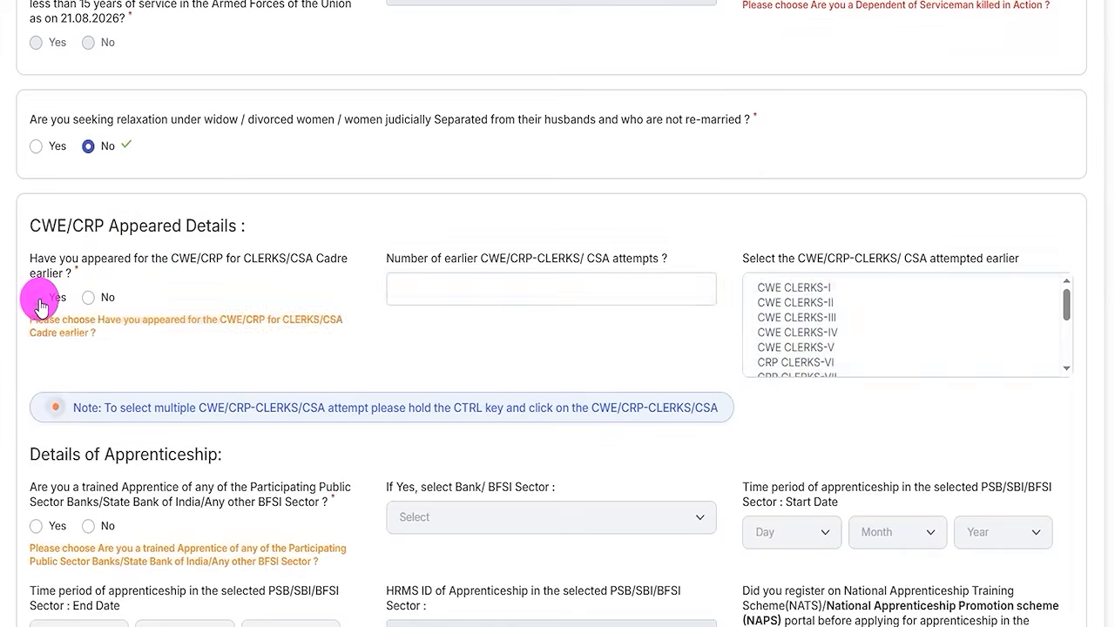
pyautogui.click(477, 301)
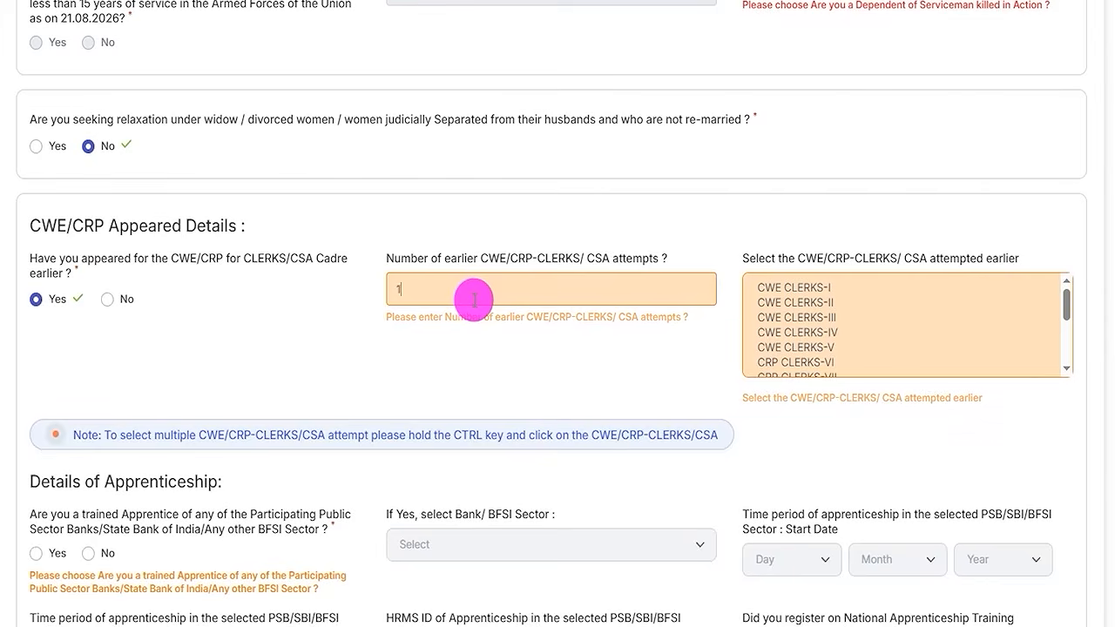
pyautogui.press('BackSpace')
pyautogui.write('2')
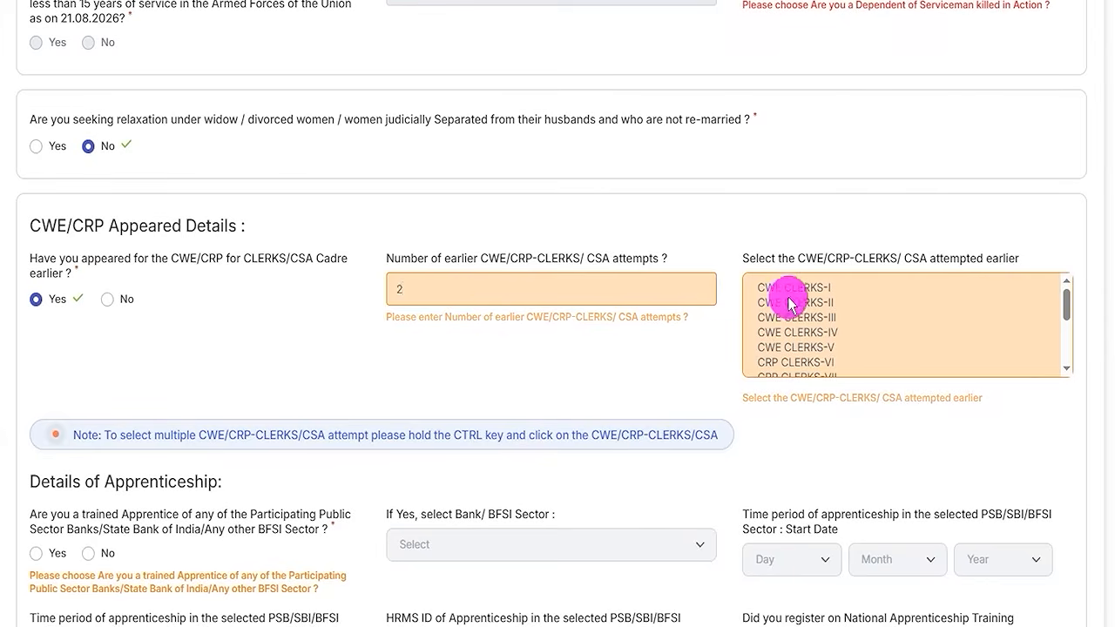
# Step: Select CRP CSA-XIV and CRP CLERKS-XIII together as the exams attempted earlier
pyautogui.scroll(-5, 802, 322)
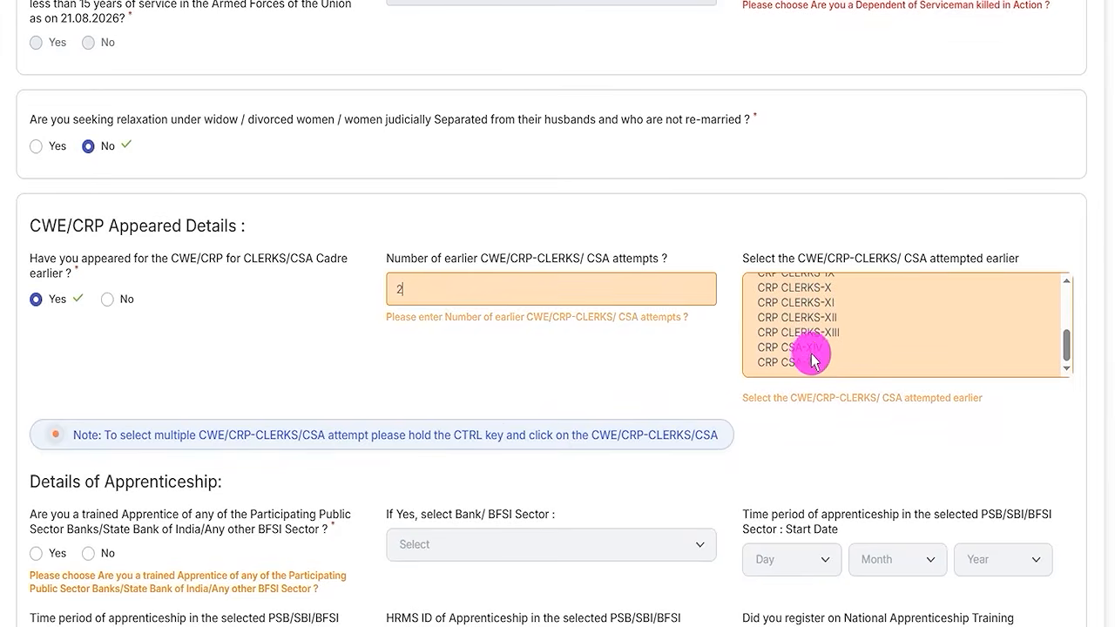
pyautogui.click(812, 348)
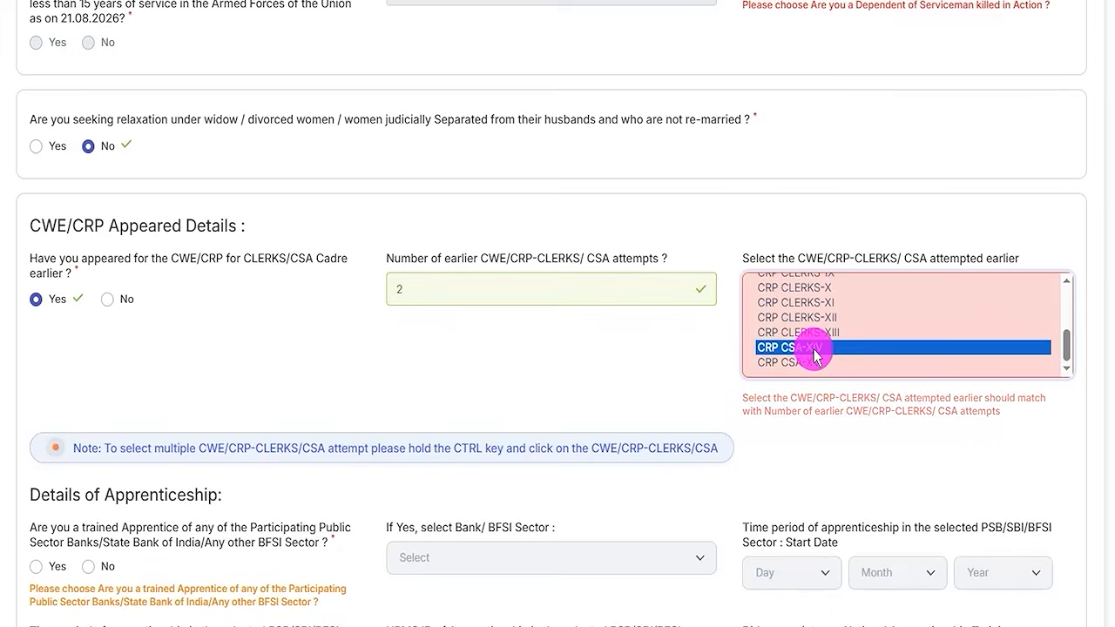
pyautogui.keyDown('ctrl'); pyautogui.click(815, 334); pyautogui.keyUp('ctrl')
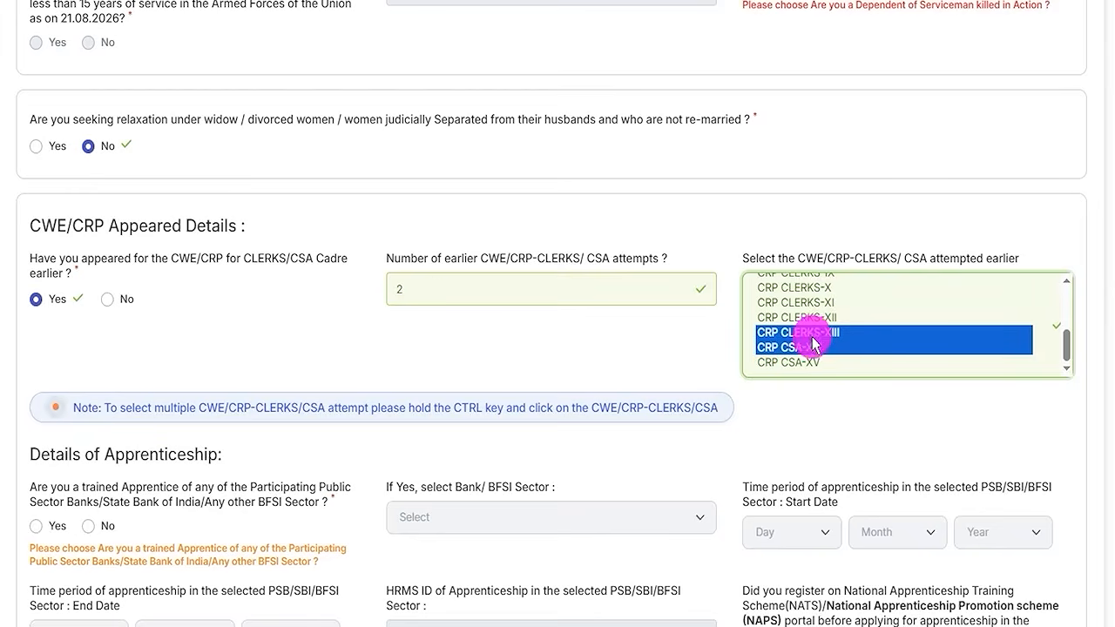
# Step: Set the number of earlier attempts to 1 and select only CRP CLERKS-XIII as attempted
pyautogui.moveTo(447, 297); pyautogui.dragTo(373, 296)
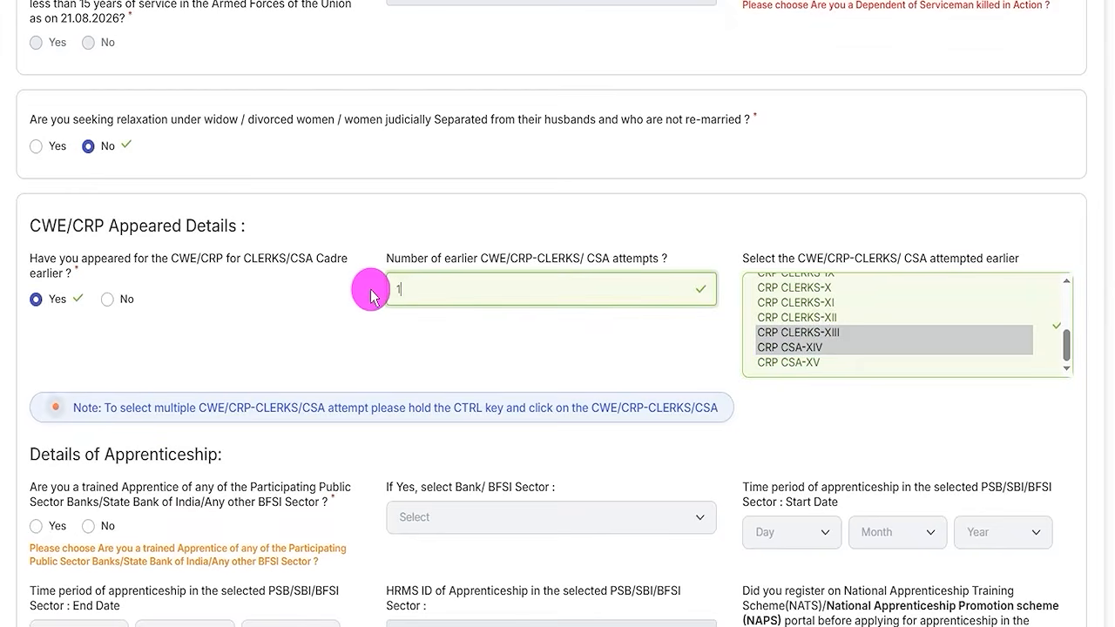
pyautogui.write('1')
pyautogui.click(767, 333)
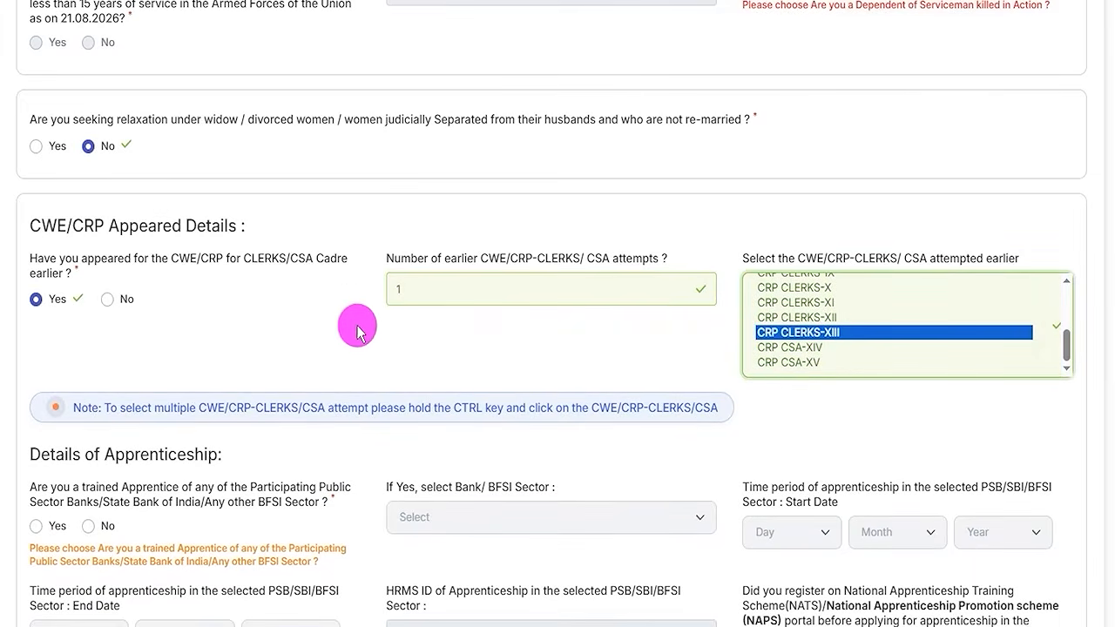
# Step: Answer No to having appeared for the CWE/CRP for CLERKS/CSA Cadre earlier
pyautogui.click(54, 259)
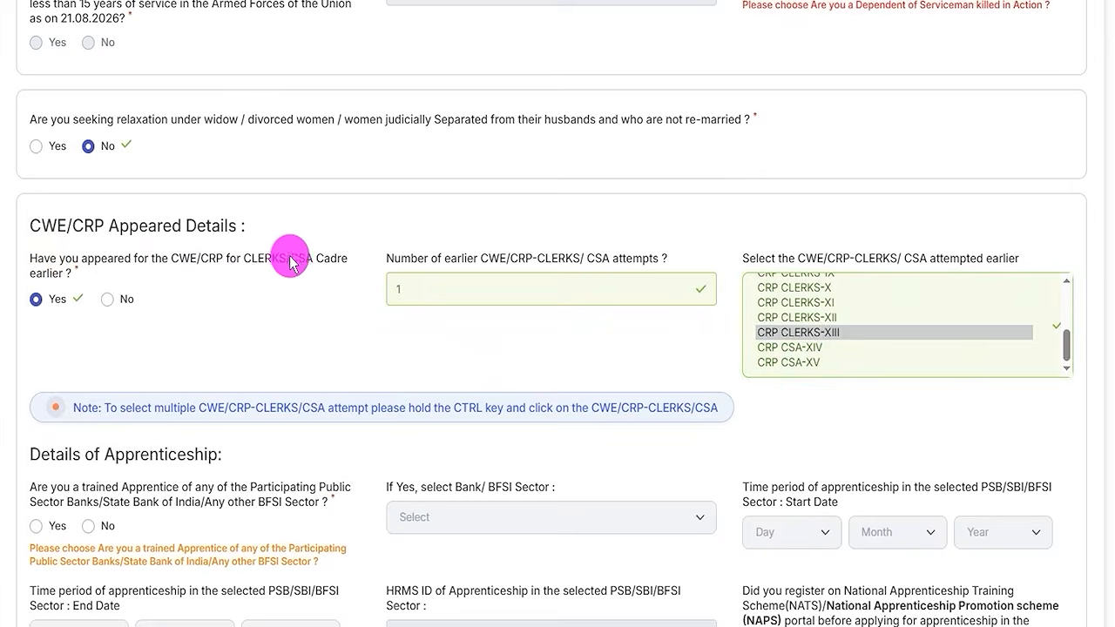
pyautogui.click(107, 299)
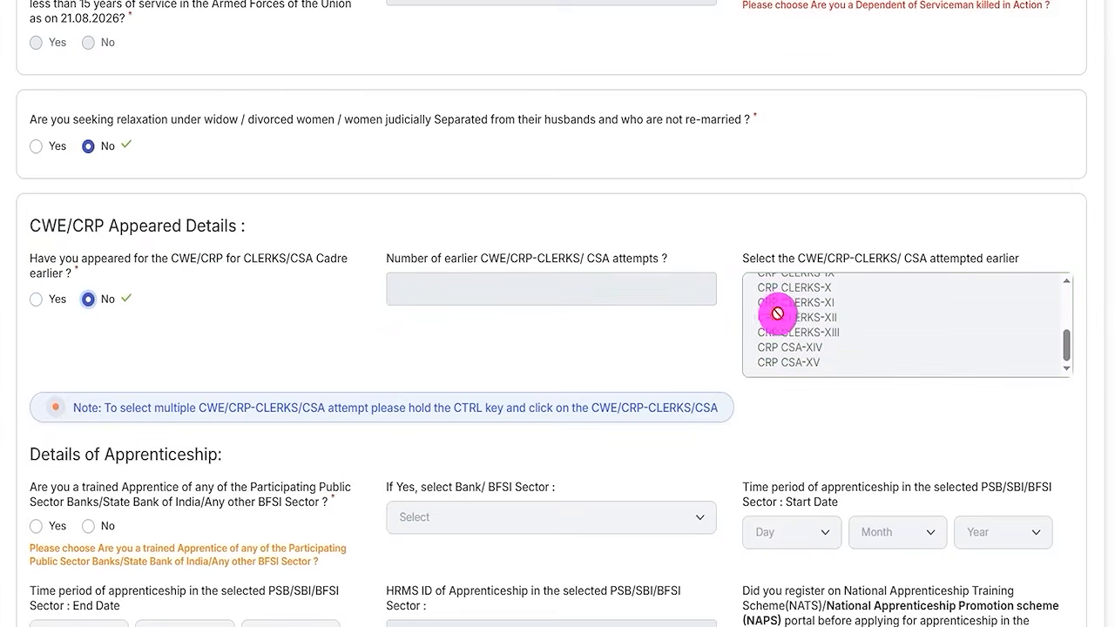
# Step: Answer Yes to being a trained Apprentice and choose Bank of Maharashtra as the Bank/BFSI Sector
pyautogui.scroll(-4, 264, 349)
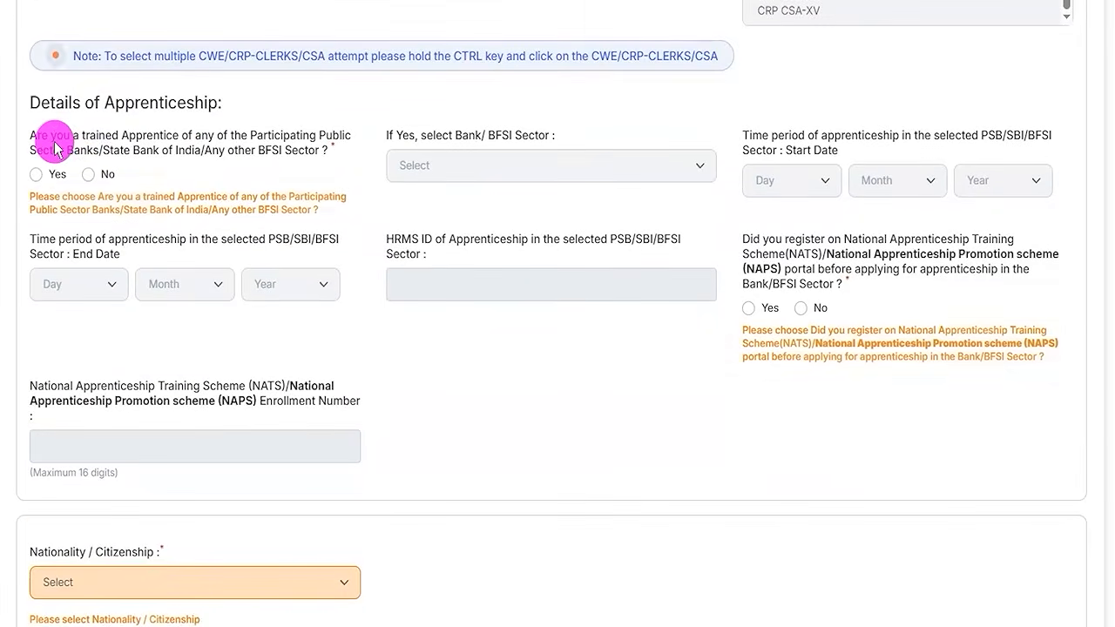
pyautogui.click(36, 175)
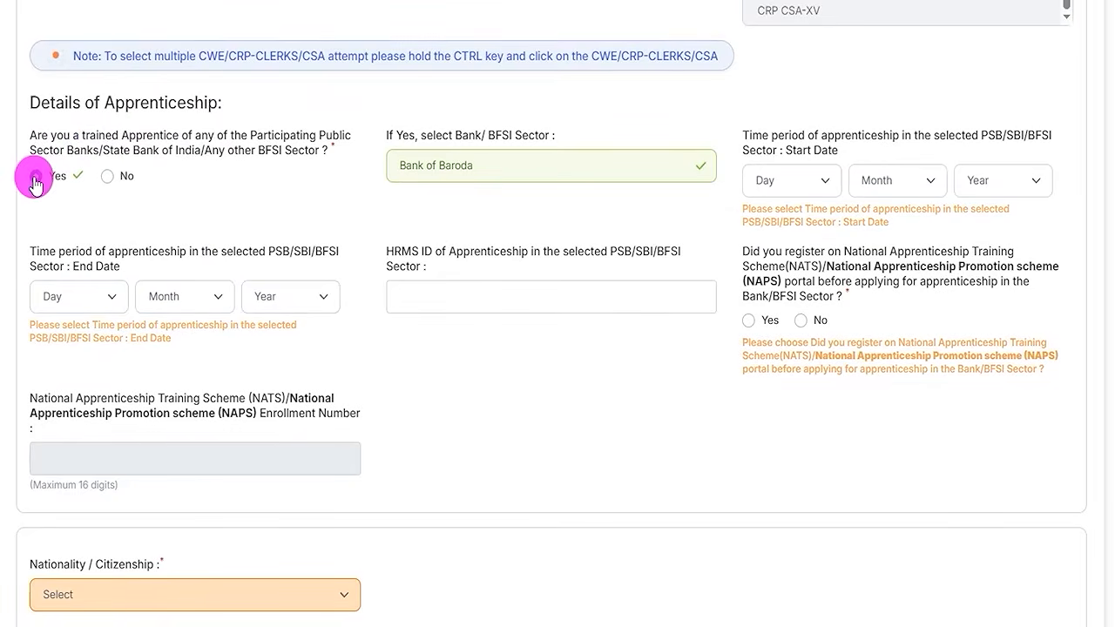
pyautogui.click(455, 165)
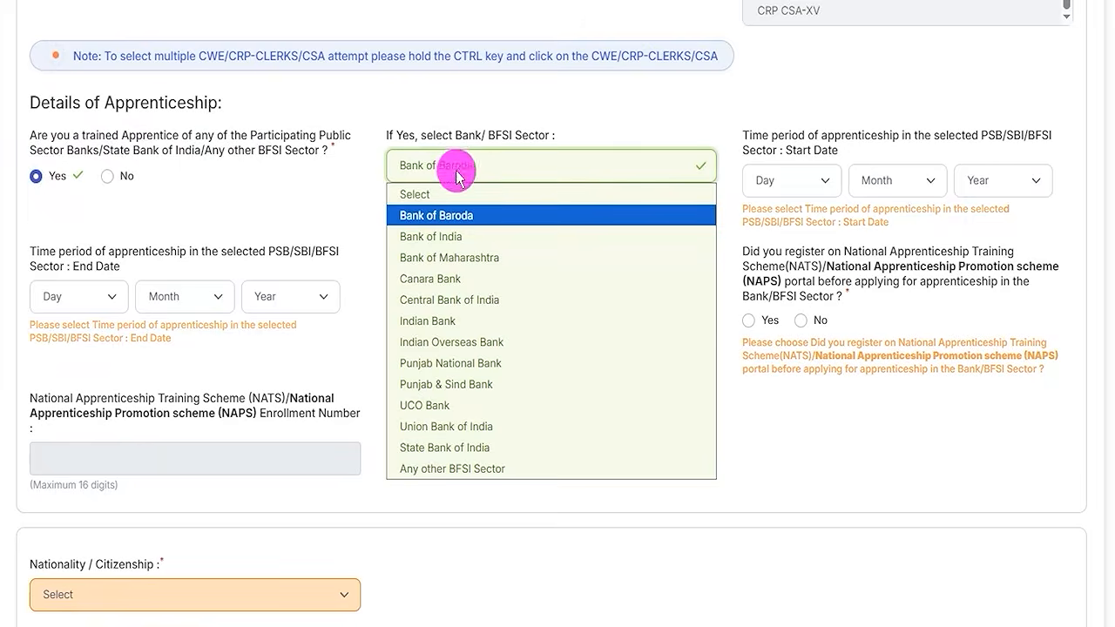
pyautogui.click(453, 258)
# Step: Examine the apprenticeship start date, end date and HRMS ID fields without filling them in
pyautogui.click(832, 180)
pyautogui.click(897, 181)
pyautogui.click(991, 181)
pyautogui.click(531, 299)
pyautogui.click(52, 296)
pyautogui.click(179, 297)
pyautogui.click(253, 297)
pyautogui.click(311, 343)
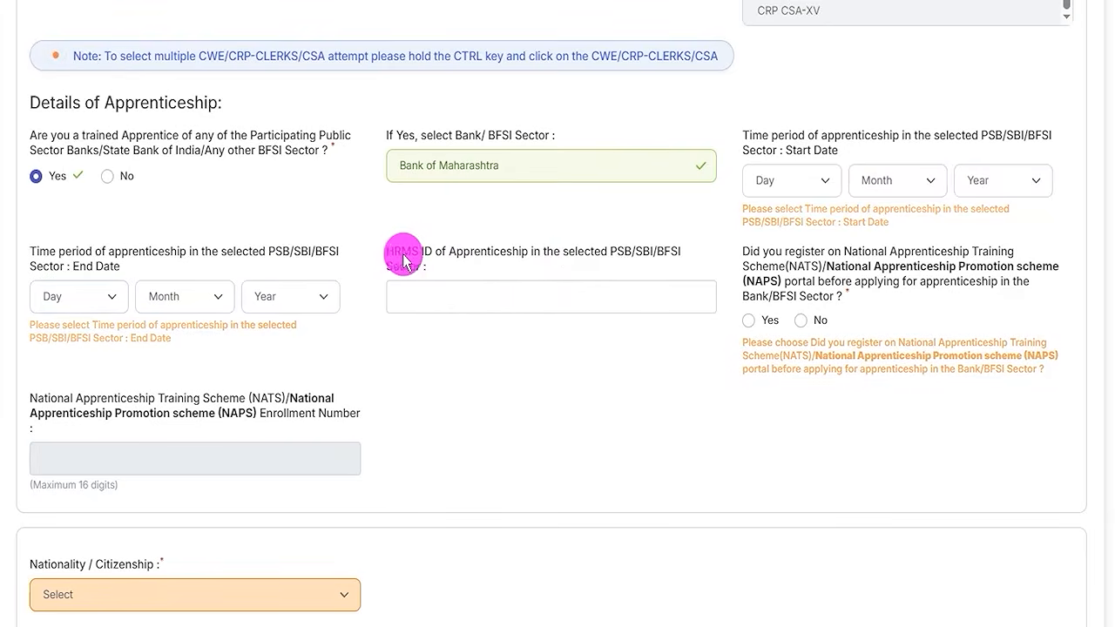
# Step: Answer No to having registered on the NATS/NAPS portal before applying for apprenticeship, leaving the HRMS ID and enrollment number blank
pyautogui.click(429, 258)
pyautogui.click(480, 291)
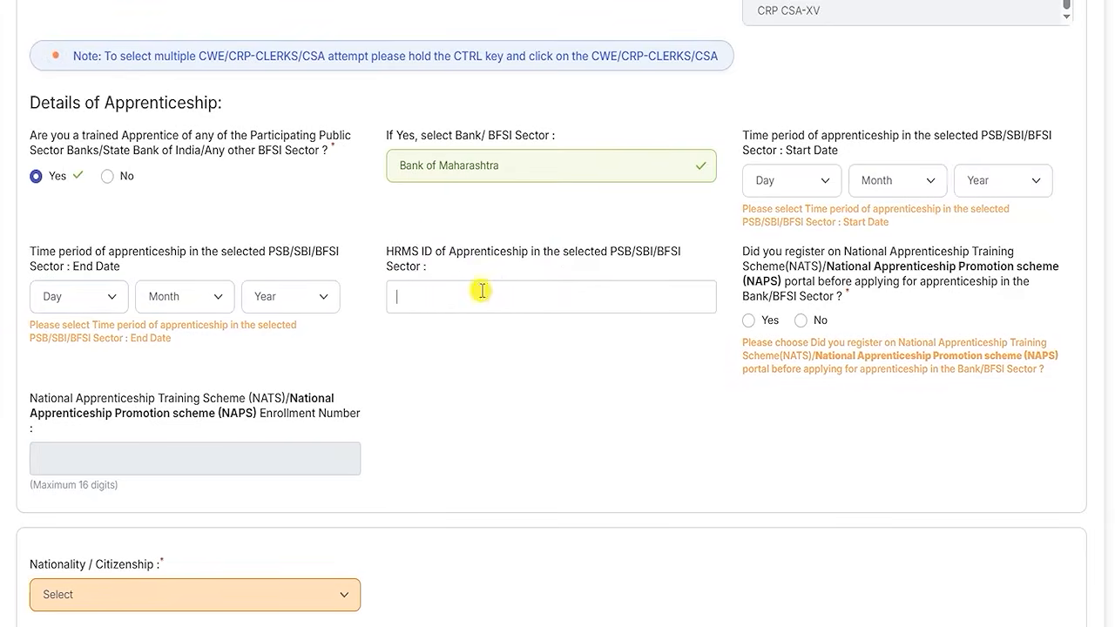
pyautogui.click(751, 320)
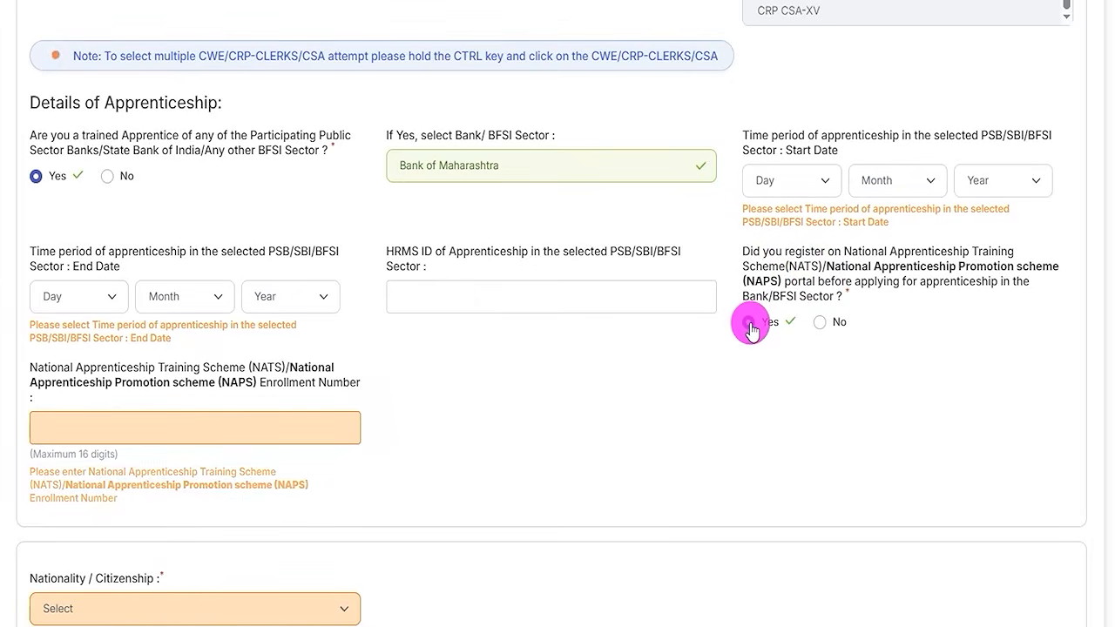
pyautogui.click(167, 426)
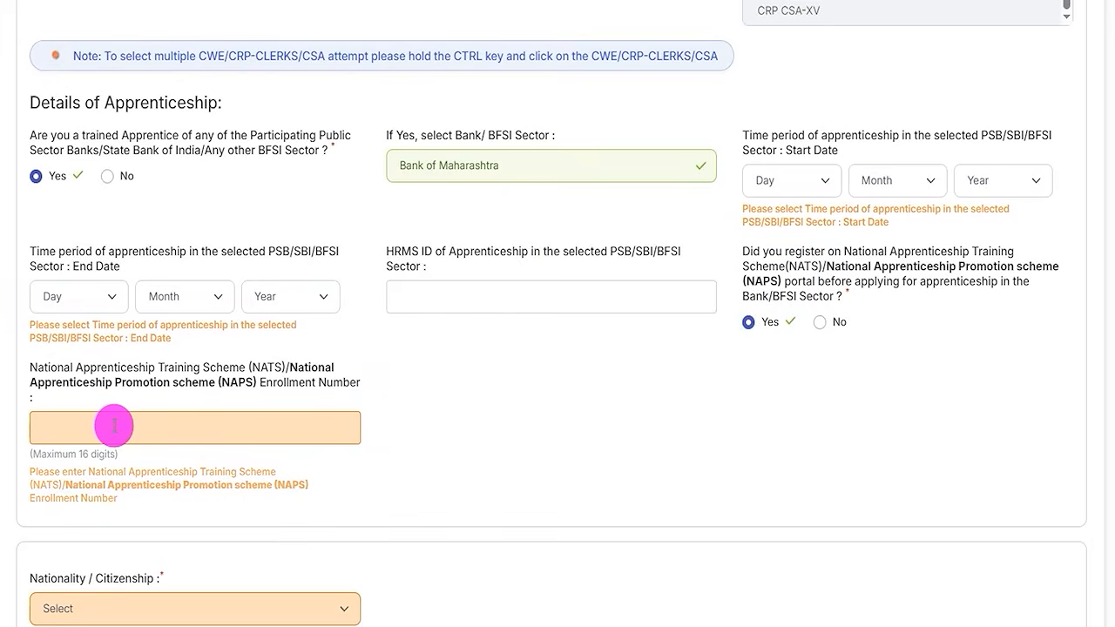
pyautogui.click(820, 322)
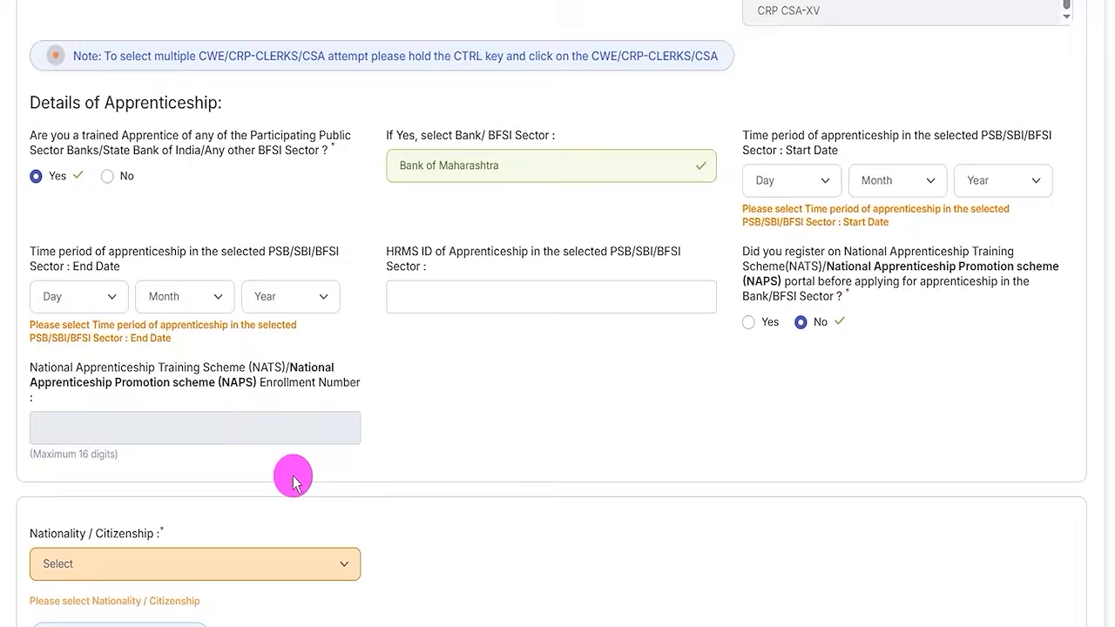
# Step: Set the Nationality / Citizenship to Indian
pyautogui.scroll(-4, 293, 473)
pyautogui.click(164, 214)
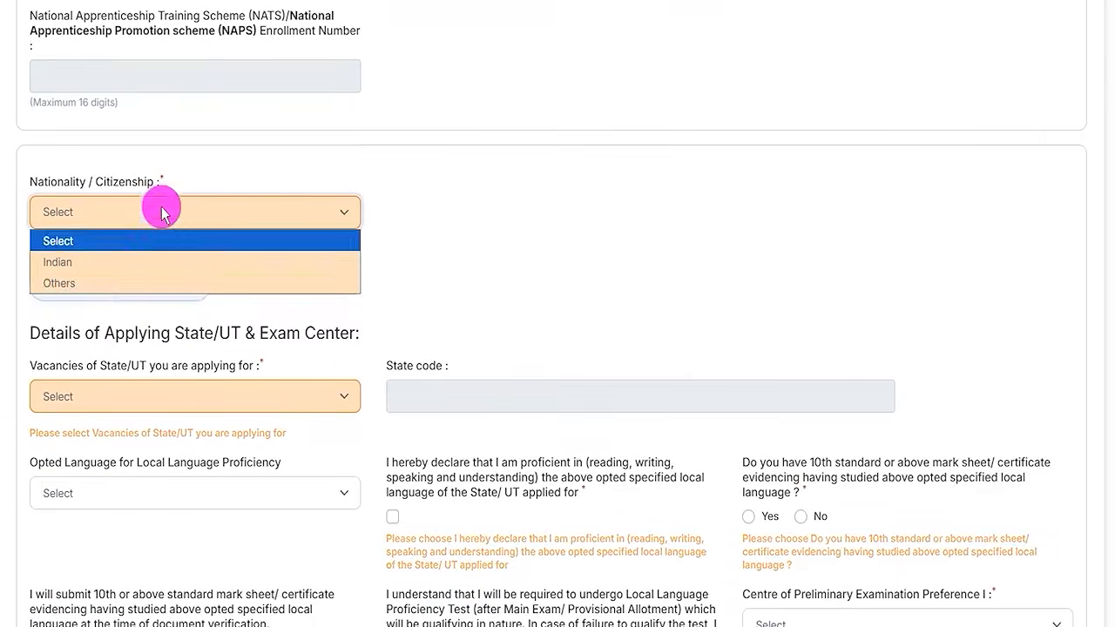
pyautogui.click(119, 260)
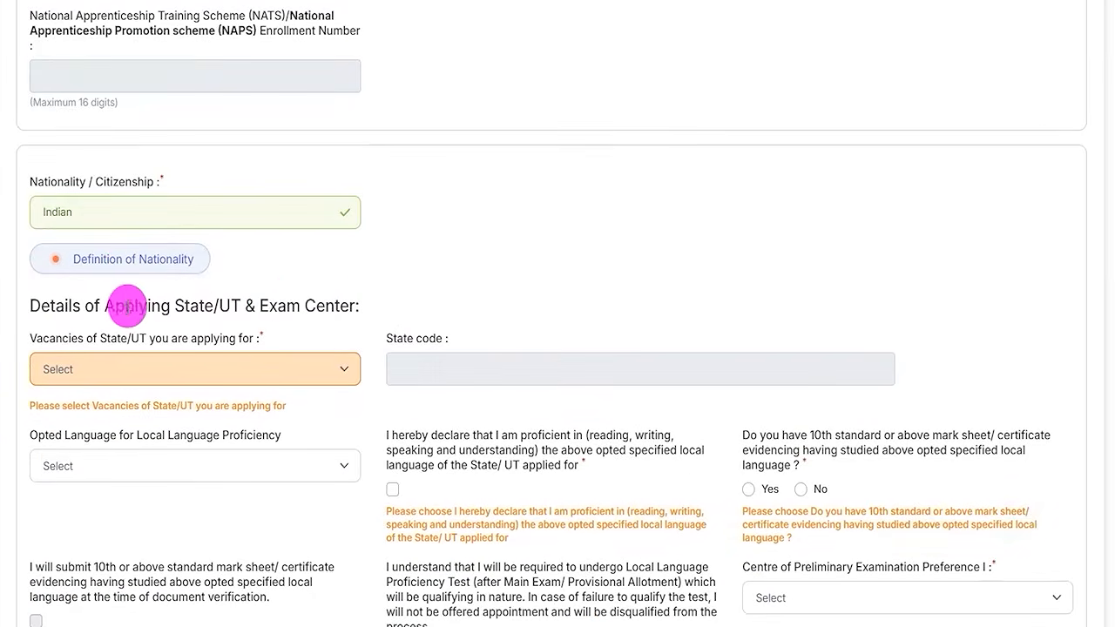
# Step: Choose Uttar Pradesh as the State/UT whose vacancies are applied for and Hindi as the opted local language
pyautogui.scroll(-1, 355, 314)
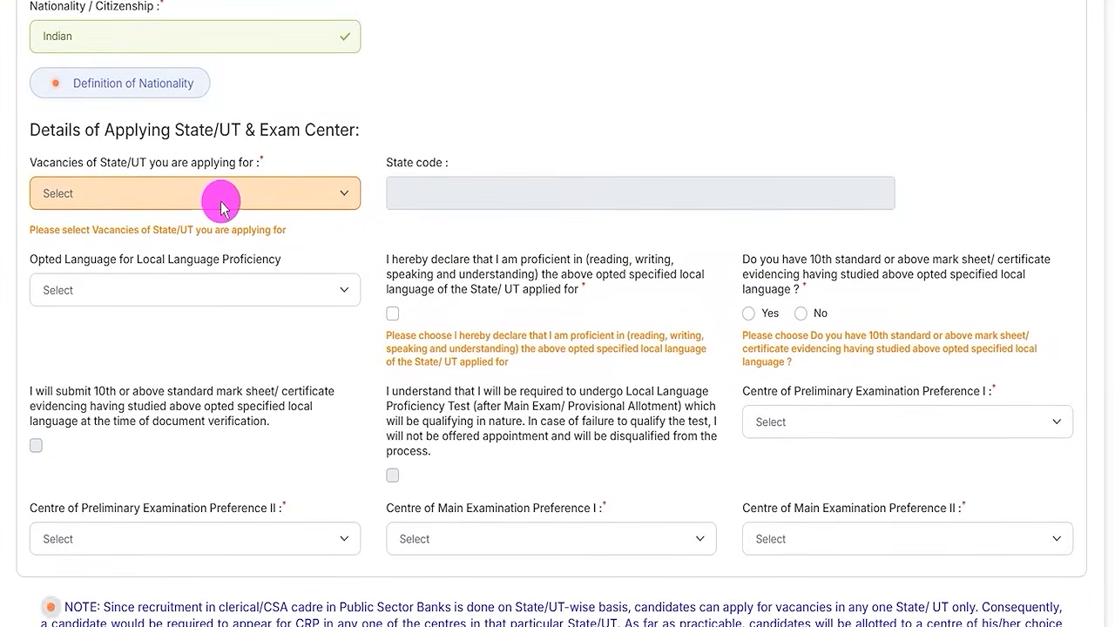
pyautogui.click(221, 207)
pyautogui.scroll(-5, 174, 438)
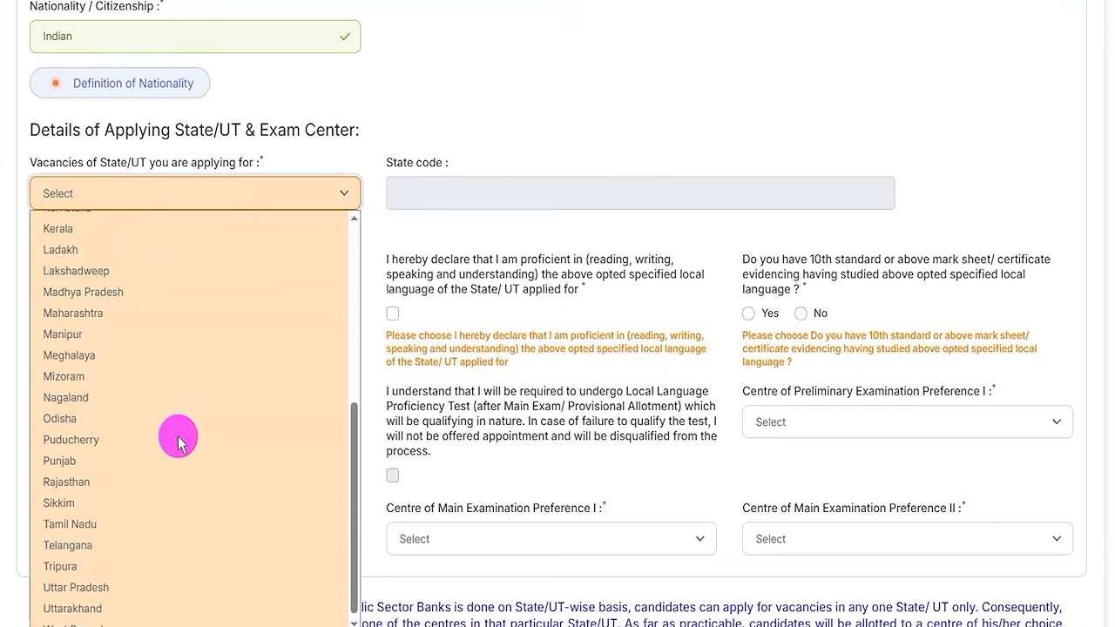
pyautogui.click(126, 582)
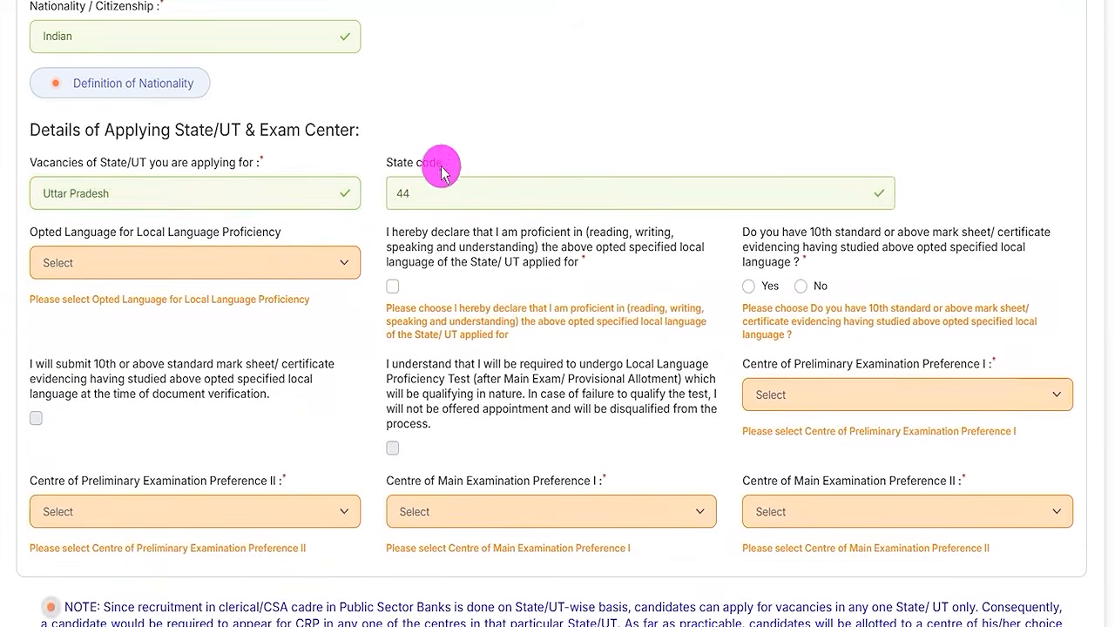
pyautogui.click(172, 265)
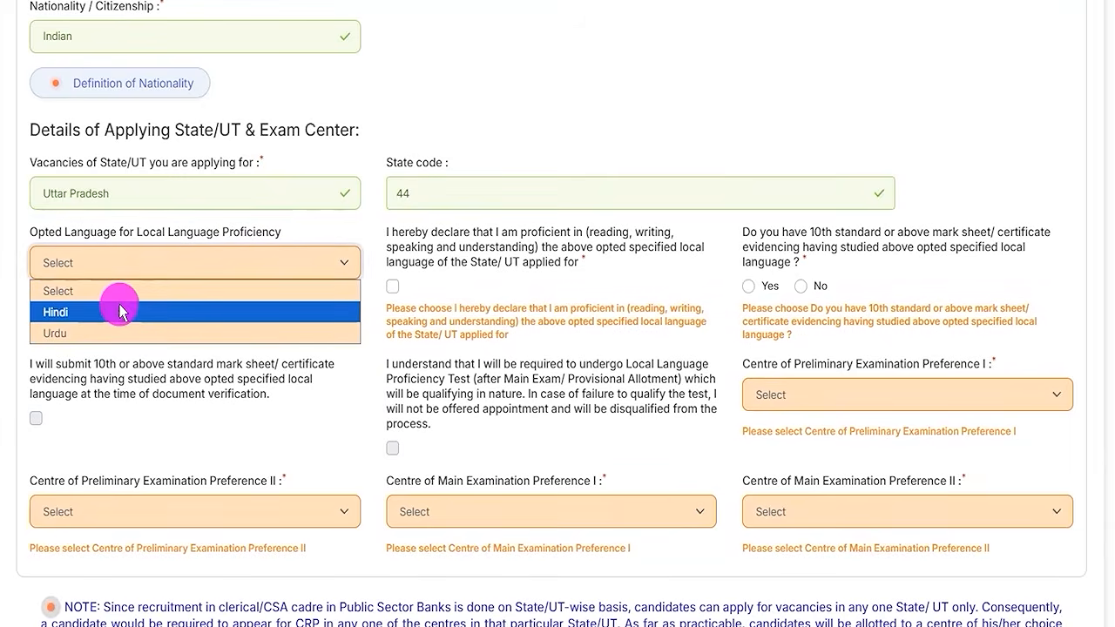
pyautogui.click(77, 322)
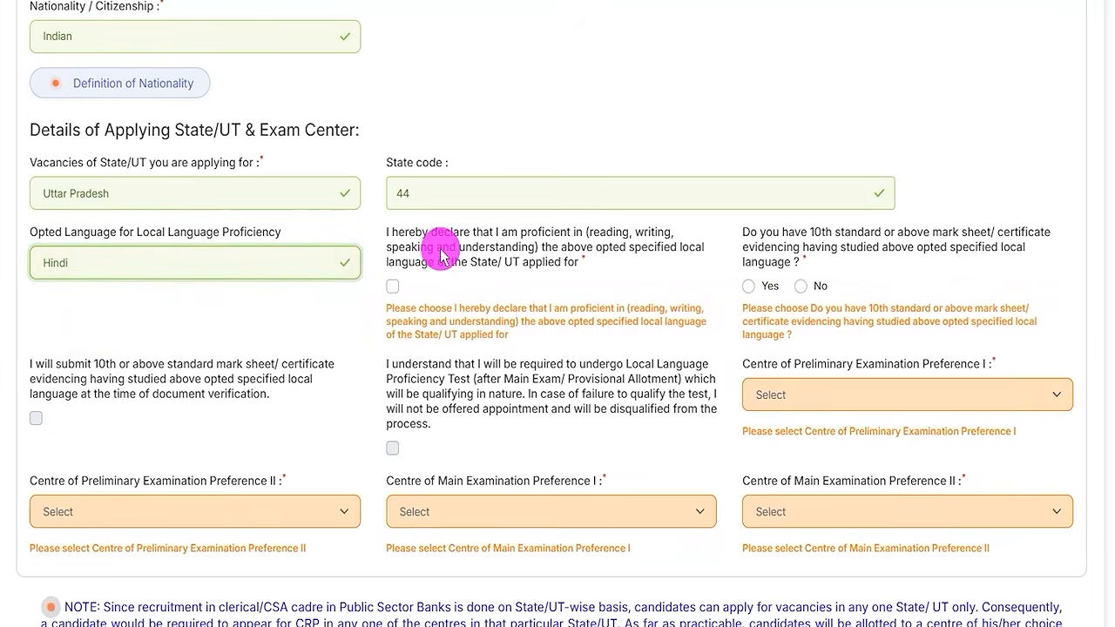
# Step: Declare proficiency in the local language, answer Yes to having the 10th standard mark sheet, and agree to submit it at document verification
pyautogui.click(610, 231)
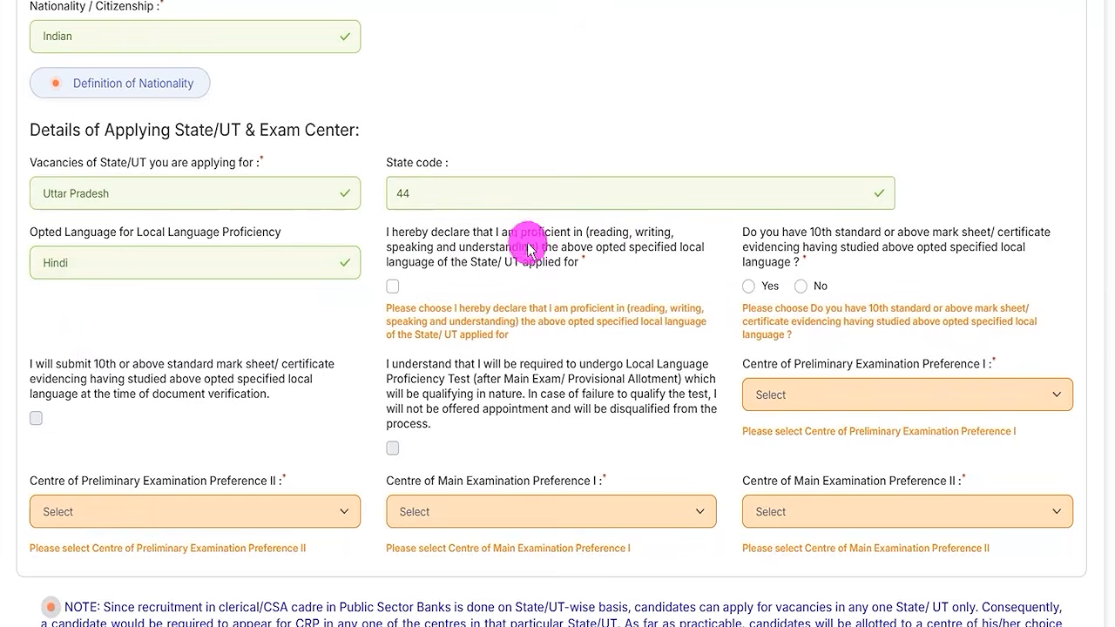
pyautogui.click(392, 287)
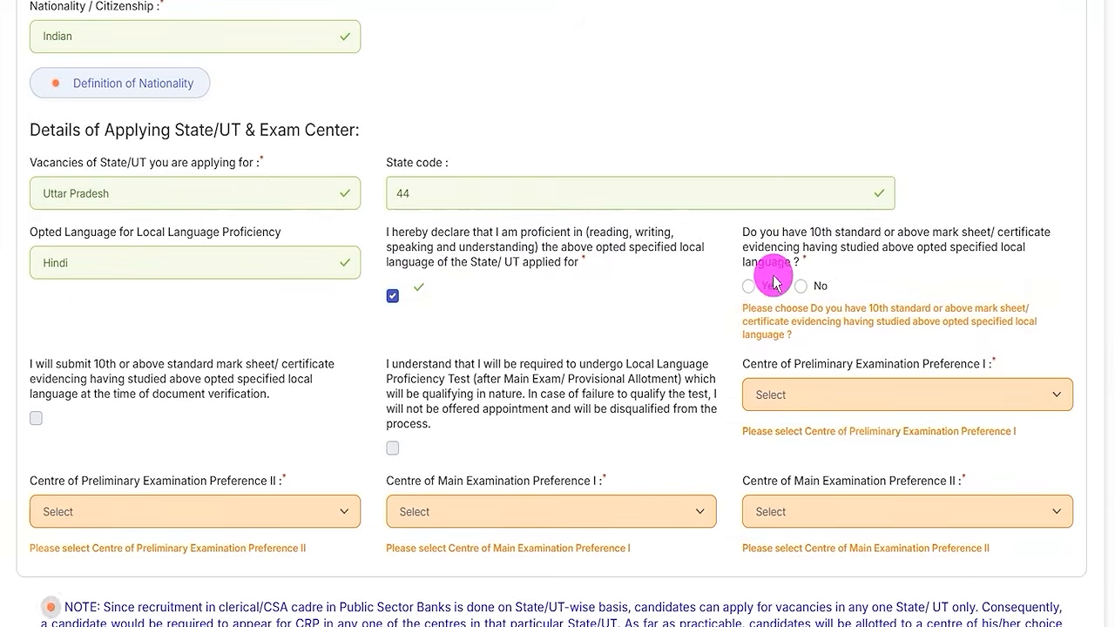
pyautogui.click(749, 287)
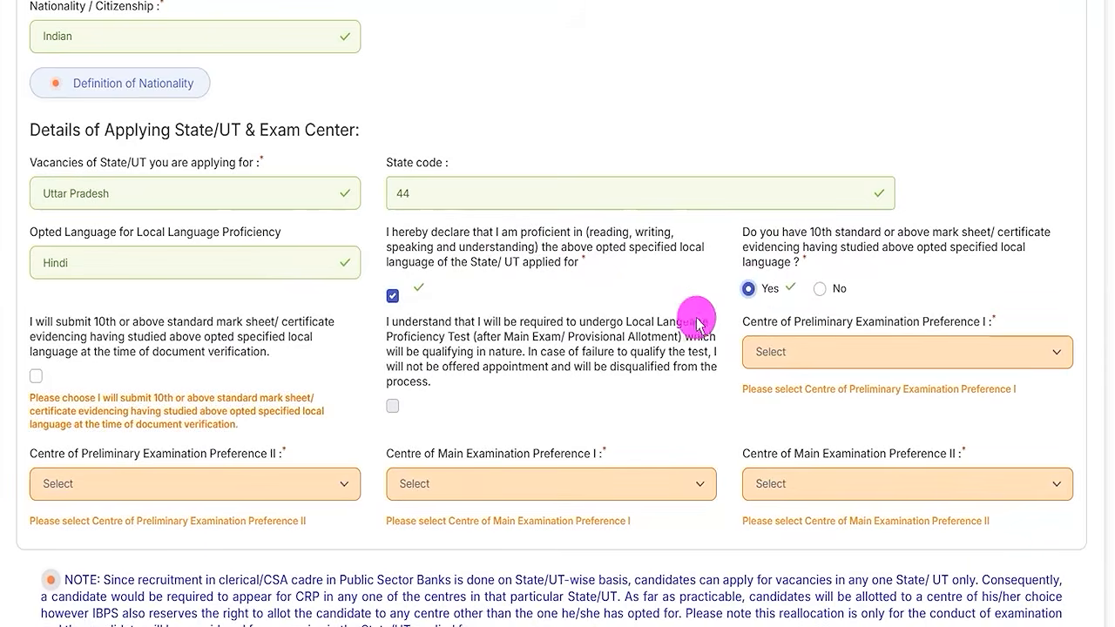
pyautogui.click(749, 288)
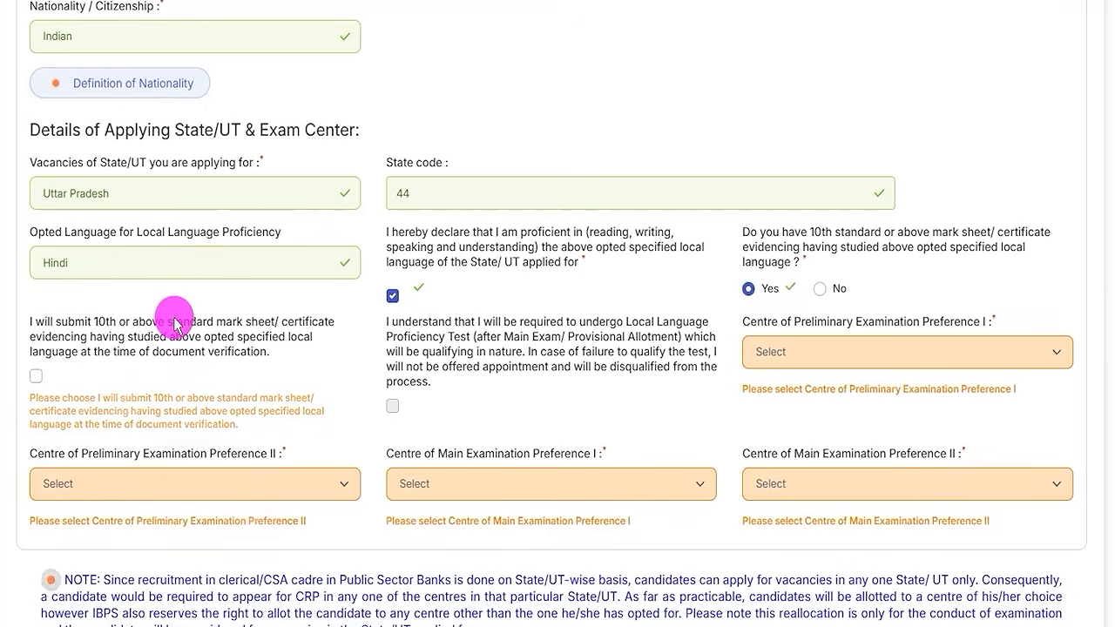
pyautogui.click(37, 380)
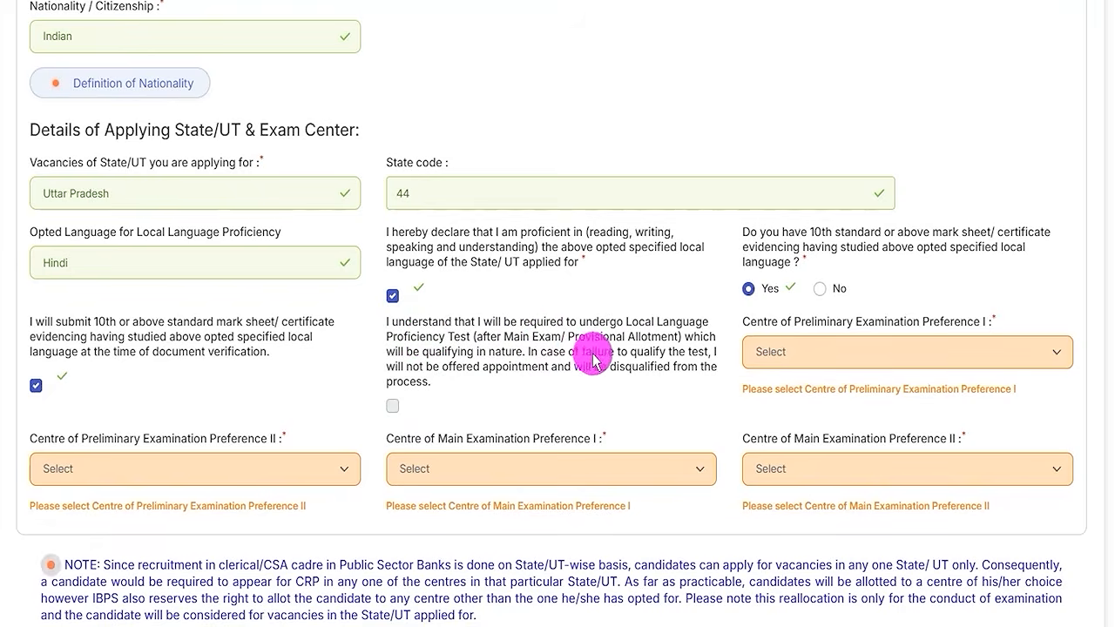
# Step: Set the Preliminary Examination centres to Muzaffarnagar as Preference I and Lucknow as Preference II
pyautogui.click(833, 361)
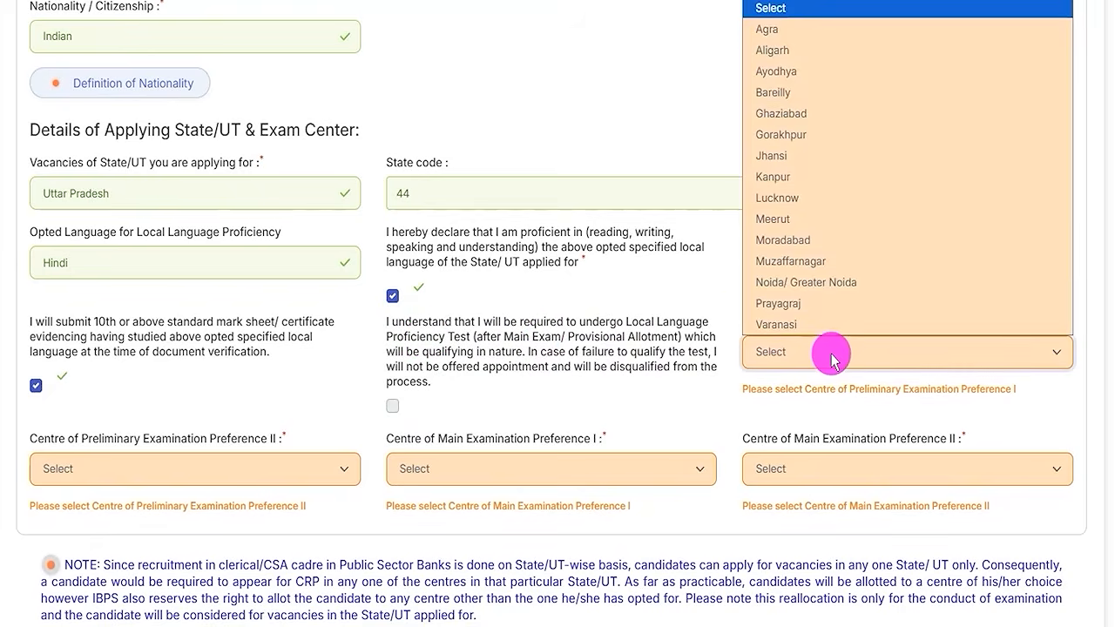
pyautogui.click(806, 261)
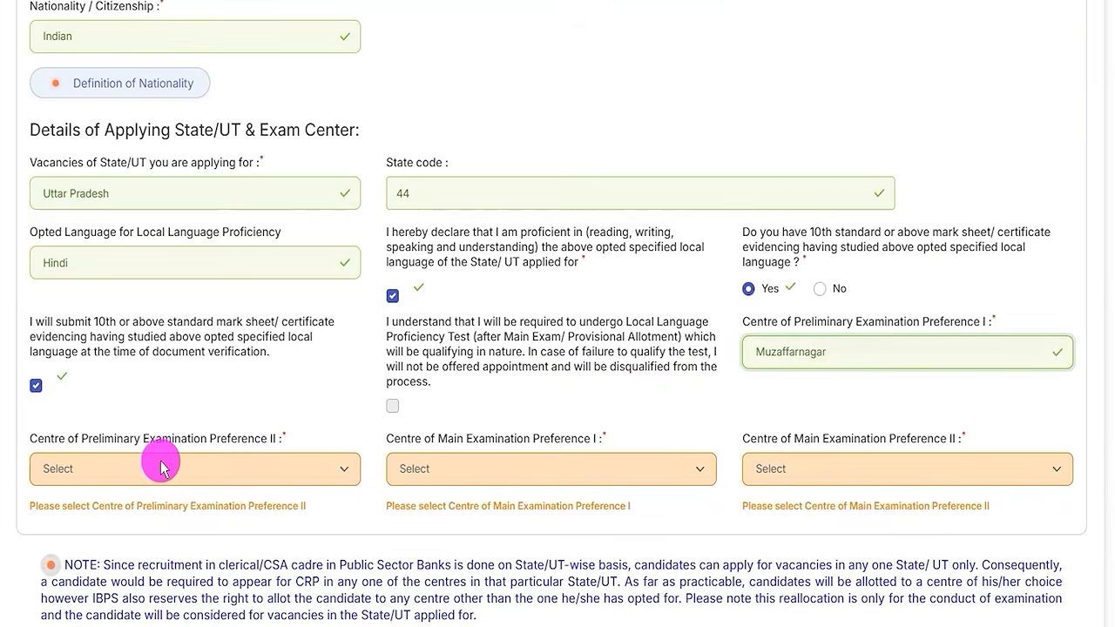
pyautogui.click(160, 468)
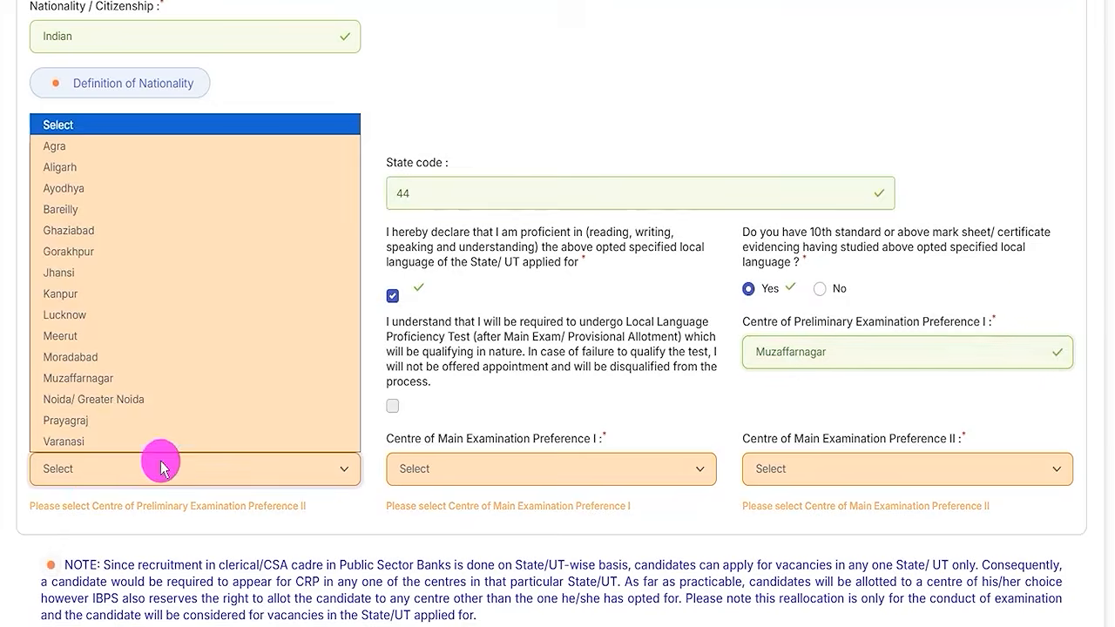
pyautogui.click(67, 315)
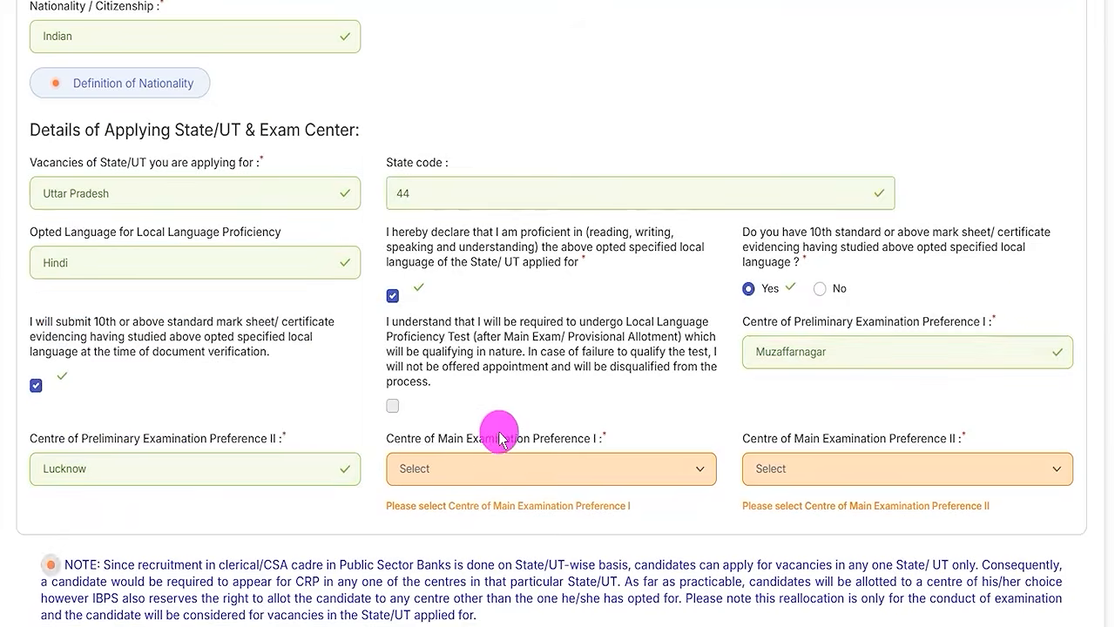
# Step: Set the Main Examination centres to Lucknow as Preference I and Meerut as Preference II
pyautogui.click(481, 468)
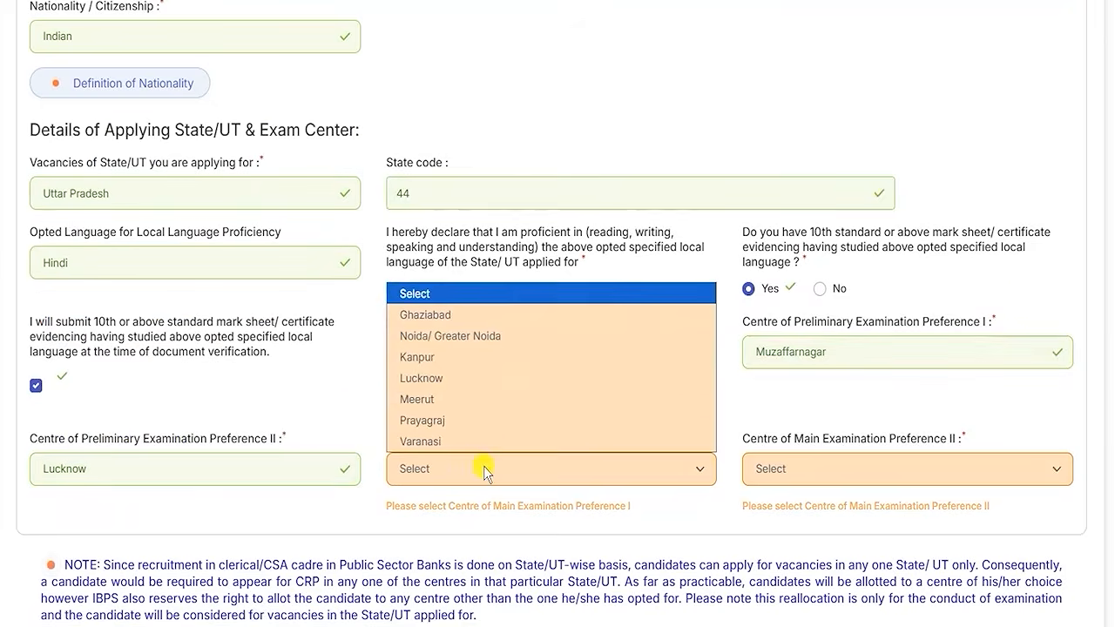
pyautogui.click(422, 378)
pyautogui.click(777, 468)
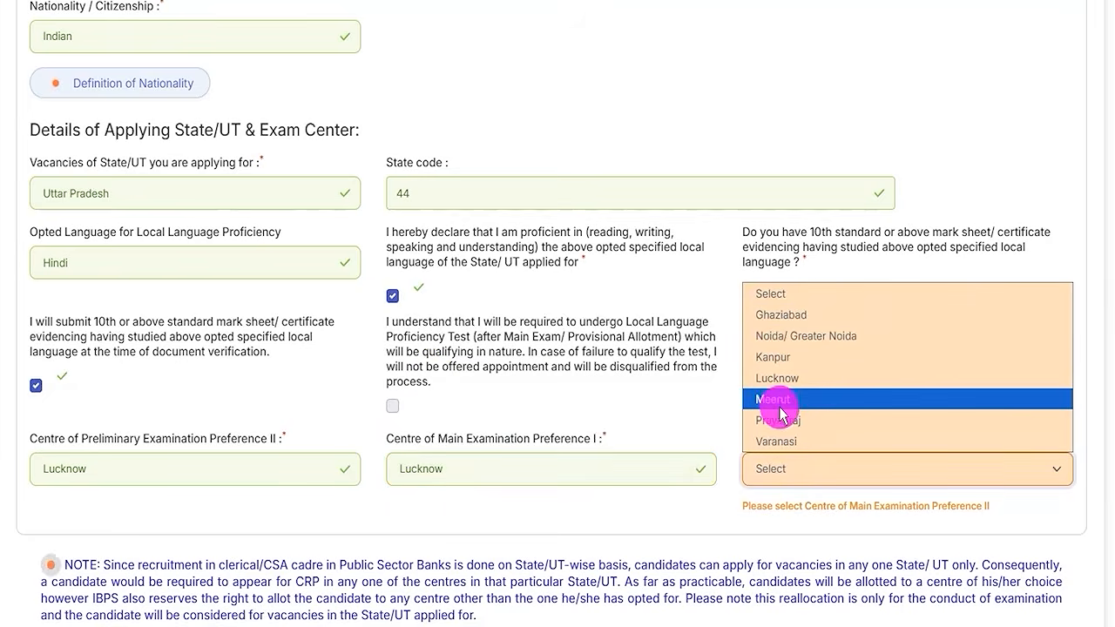
pyautogui.click(778, 400)
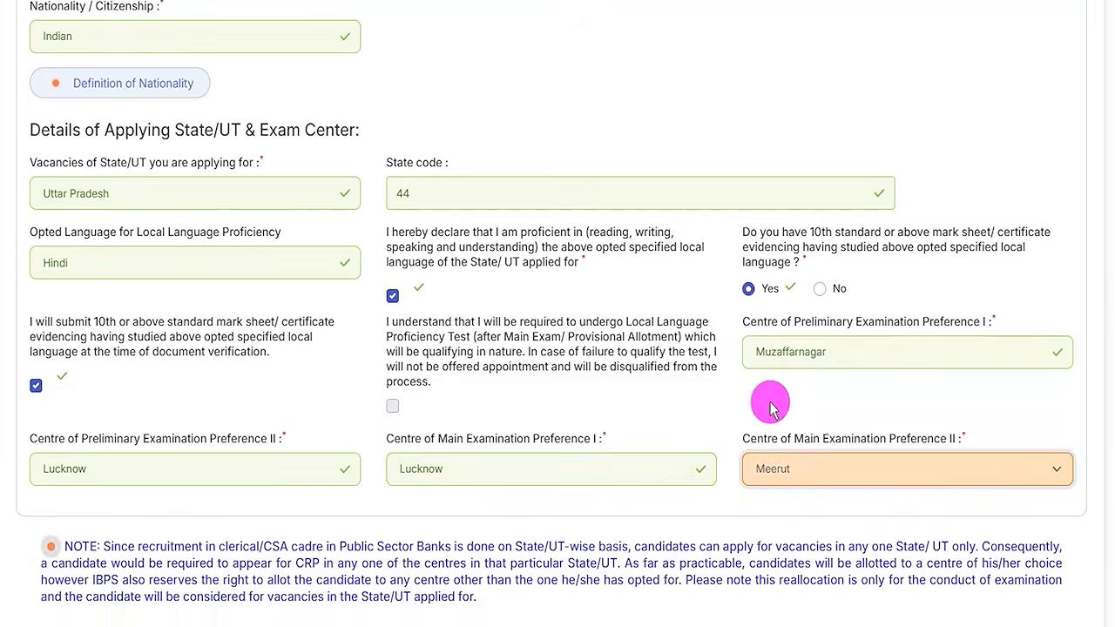
# Step: Choose English and Hindi as the Medium of Examination
pyautogui.scroll(-3, 525, 360)
pyautogui.scroll(-1, 149, 404)
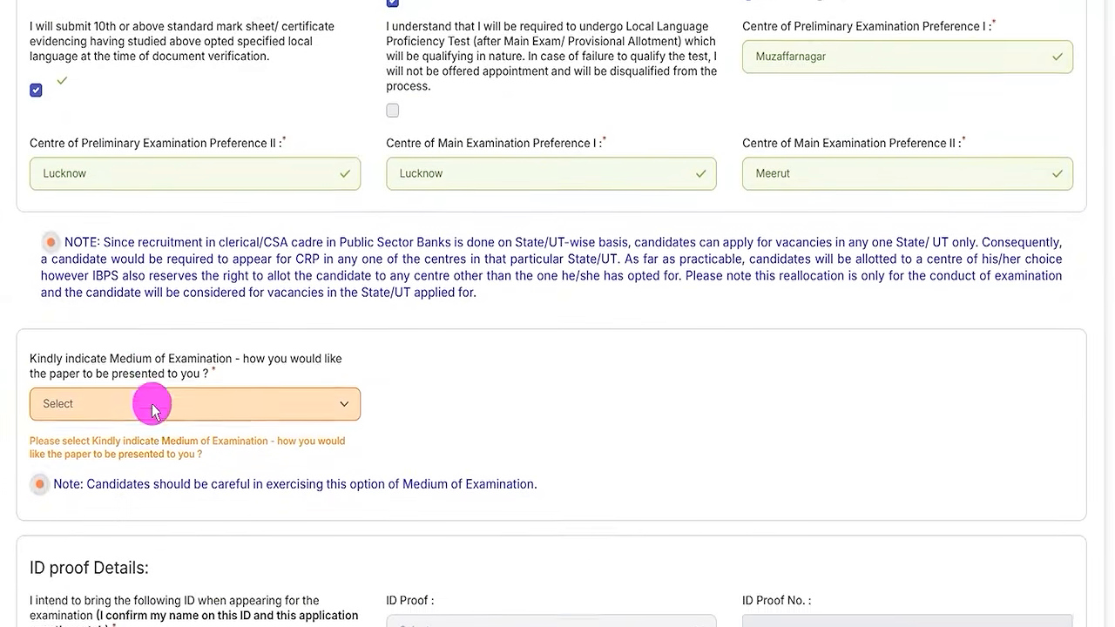
pyautogui.click(145, 344)
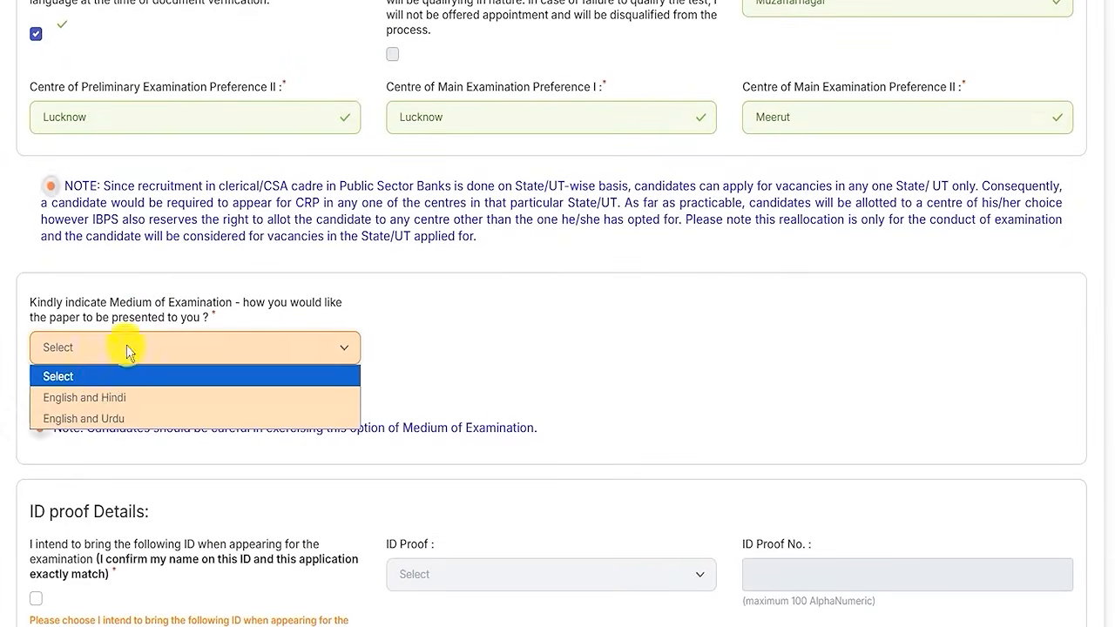
pyautogui.click(100, 397)
# Step: Confirm the intention to bring a name-matching ID to the examination and choose Aadhaar Card as the ID proof
pyautogui.scroll(-5, 316, 262)
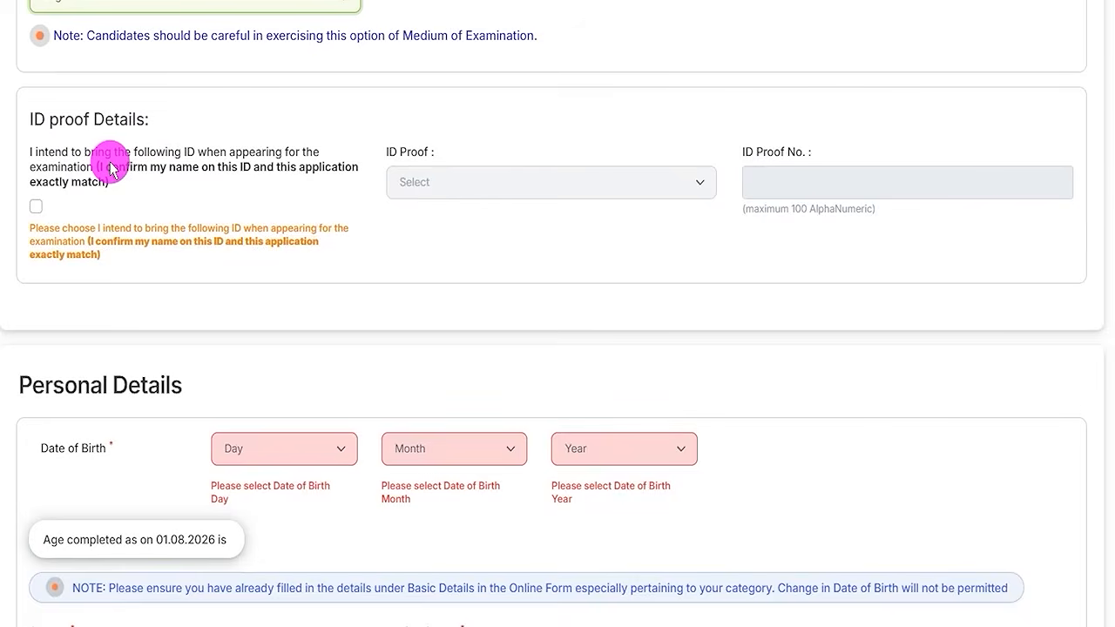
pyautogui.click(36, 206)
pyautogui.click(416, 183)
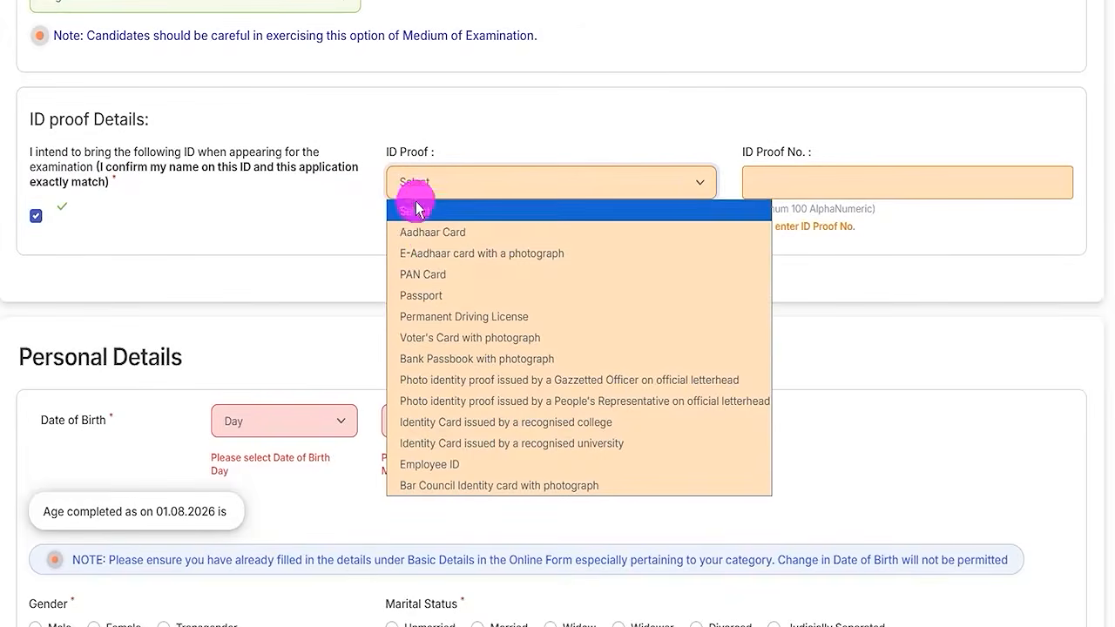
pyautogui.click(427, 233)
pyautogui.click(800, 173)
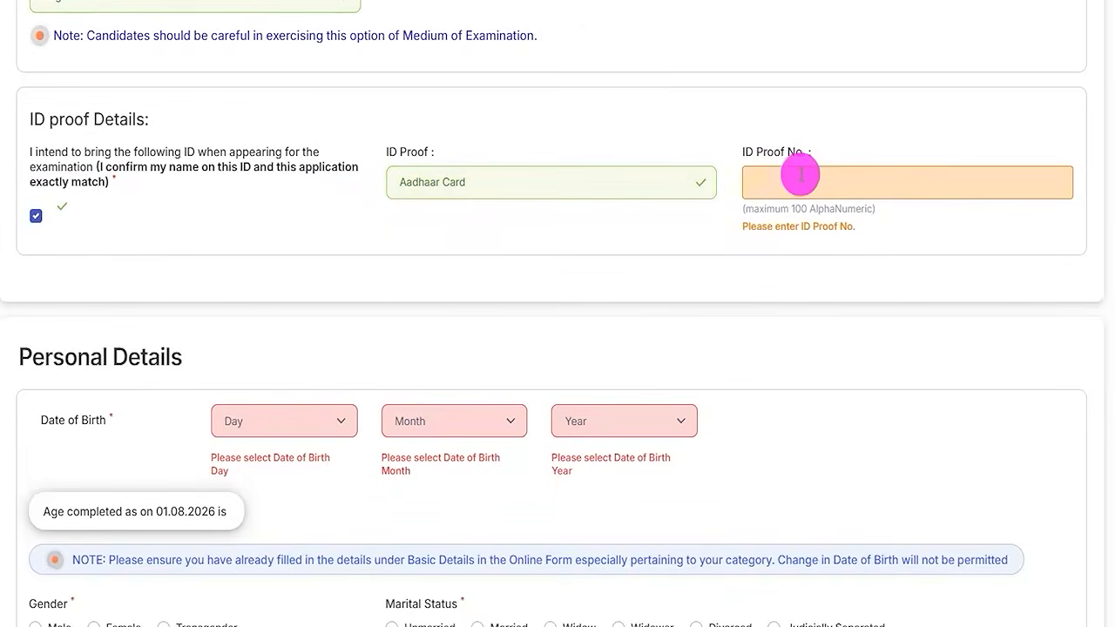
# Step: Examine the day, month and year choices for the Date of Birth under Personal Details without selecting any
pyautogui.scroll(-2, 219, 304)
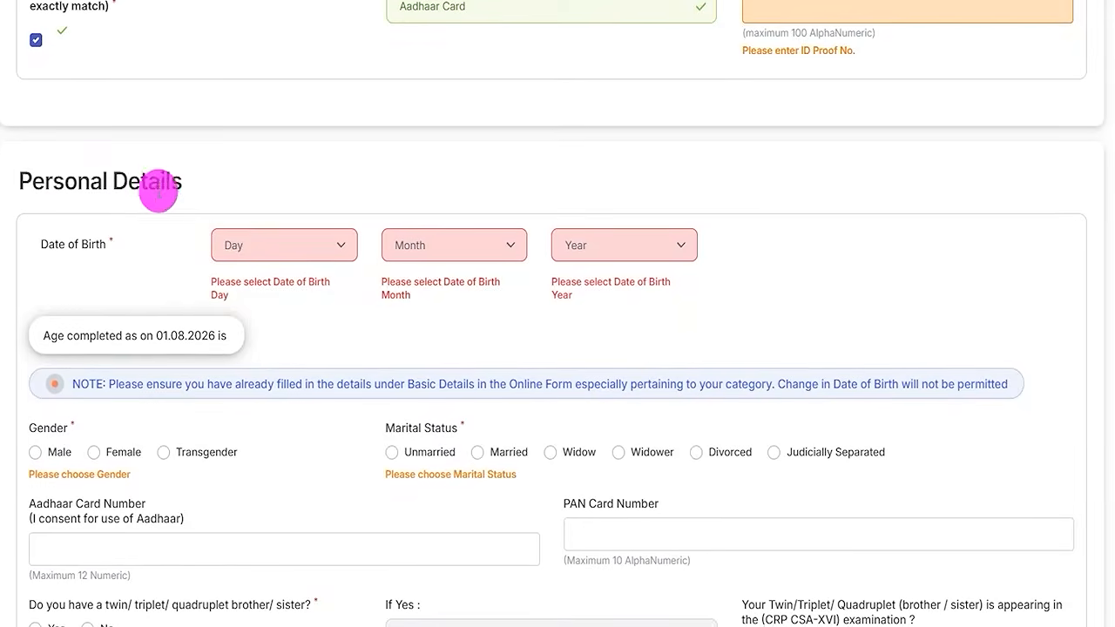
pyautogui.scroll(-2, 144, 187)
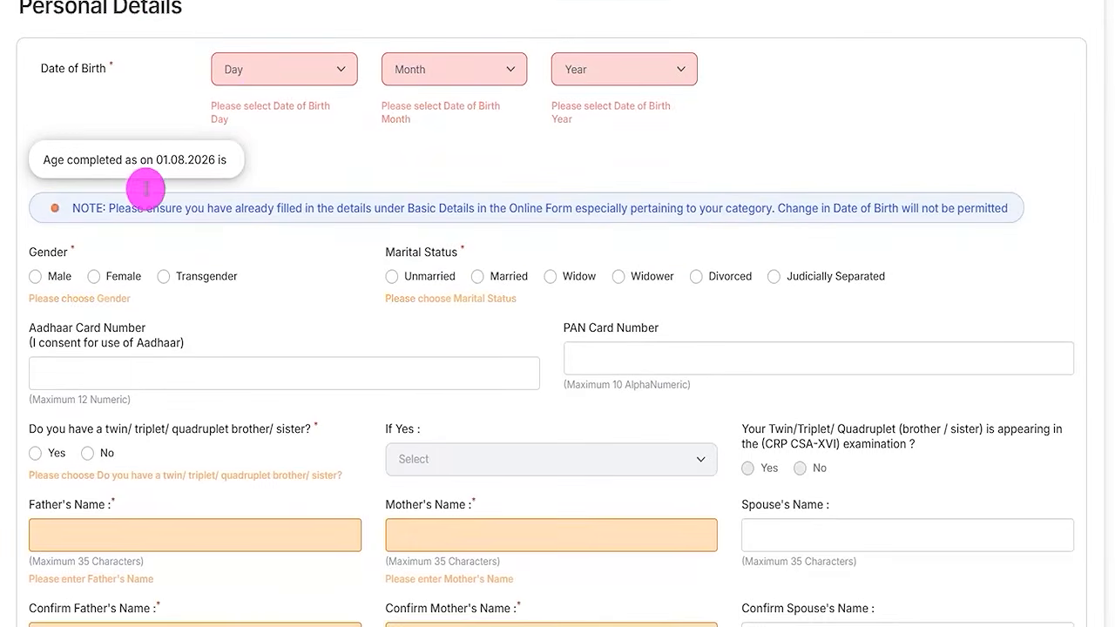
pyautogui.click(275, 78)
pyautogui.click(448, 70)
pyautogui.click(448, 70)
pyautogui.click(596, 70)
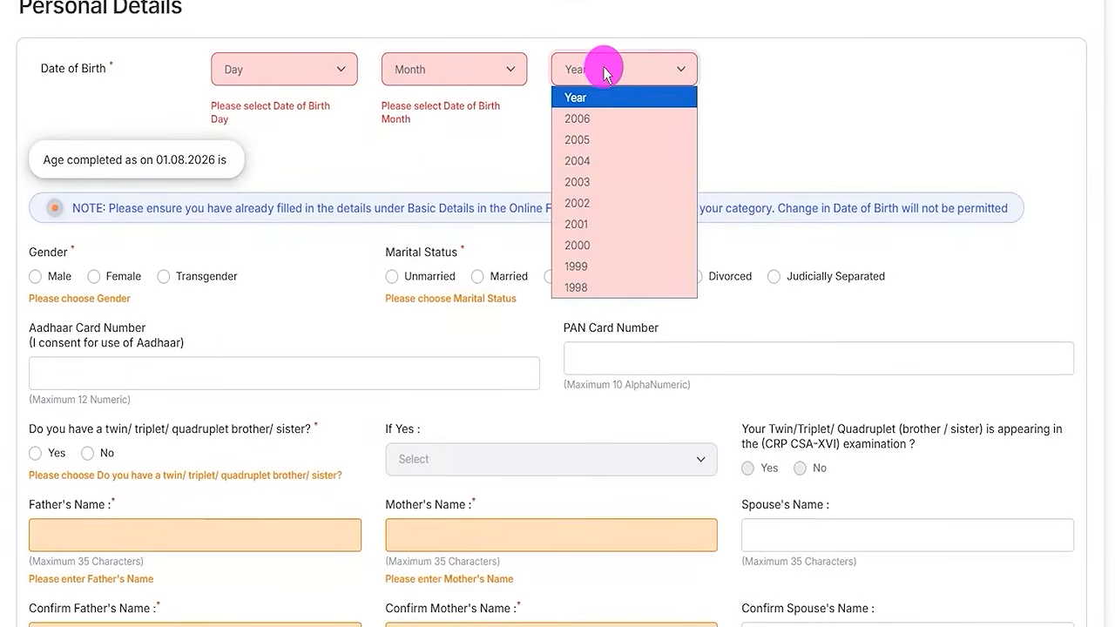
pyautogui.click(787, 88)
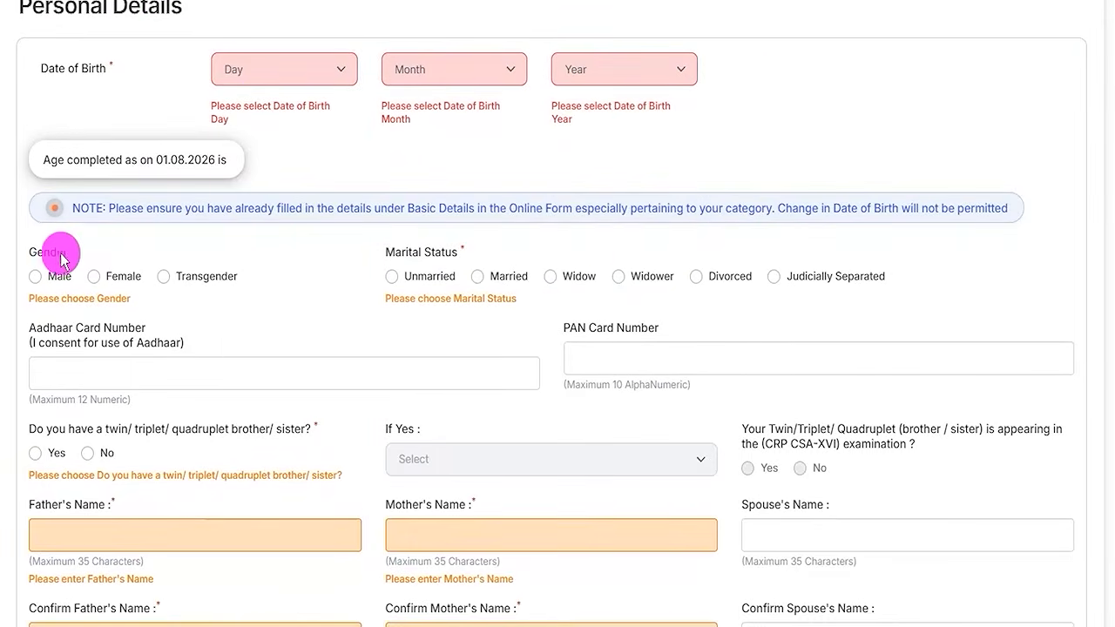
# Step: Set the gender to Male and the marital status to Unmarried
pyautogui.scroll(-2, 58, 255)
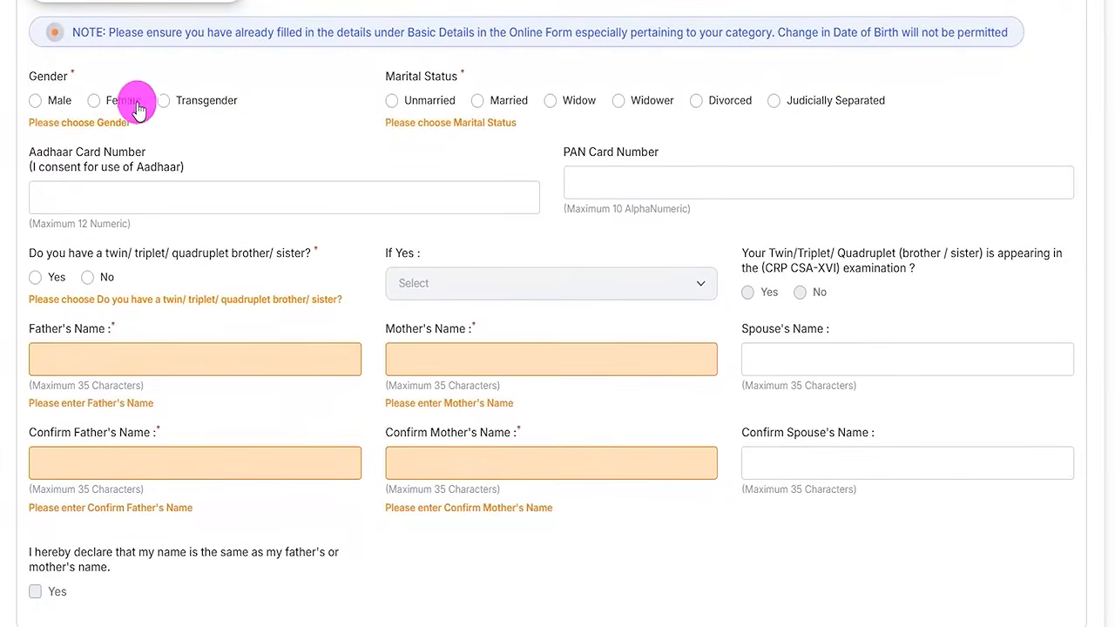
pyautogui.click(37, 106)
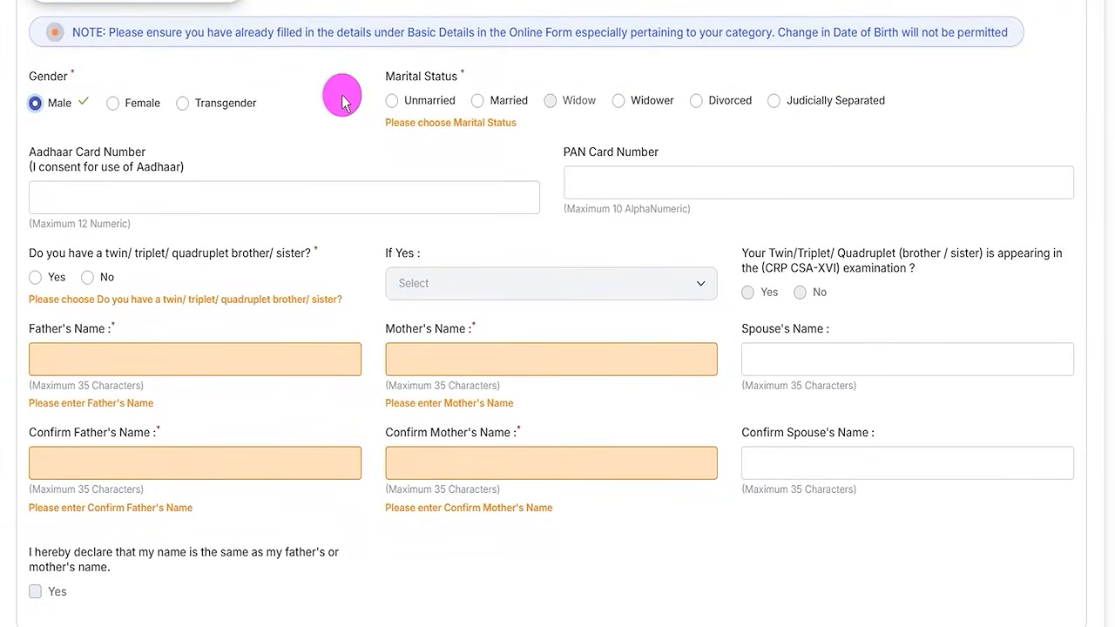
pyautogui.click(391, 101)
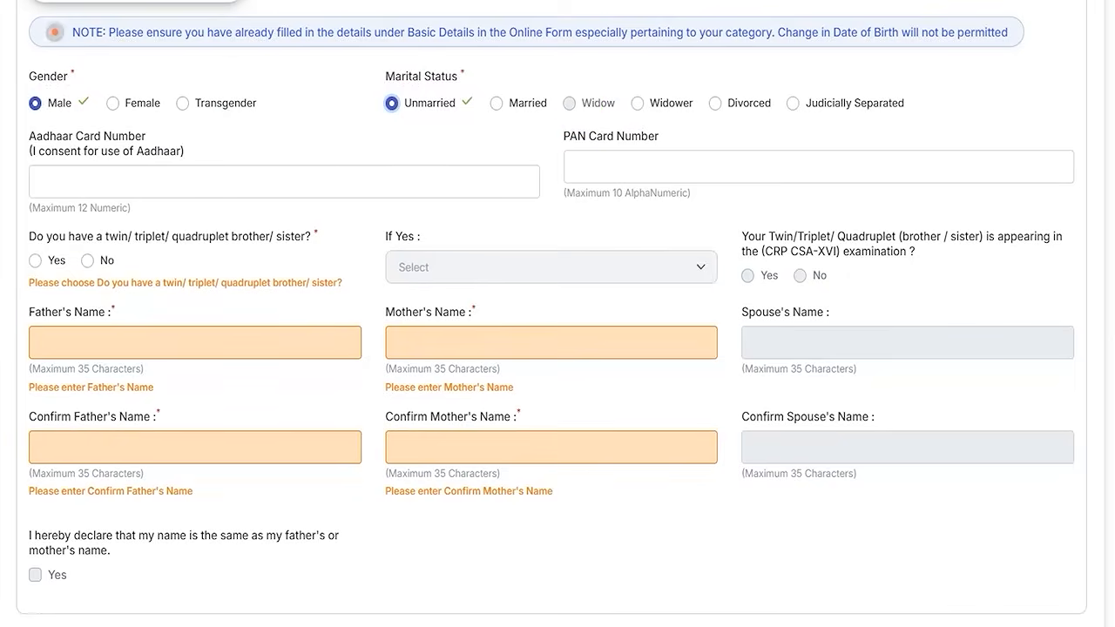
# Step: Try answering Yes to having a twin/triplet/quadruplet sibling, choosing Twin, and stating that the sibling is appearing in the CRP CSA-XVI examination
pyautogui.moveTo(209, 180); pyautogui.dragTo(266, 132)
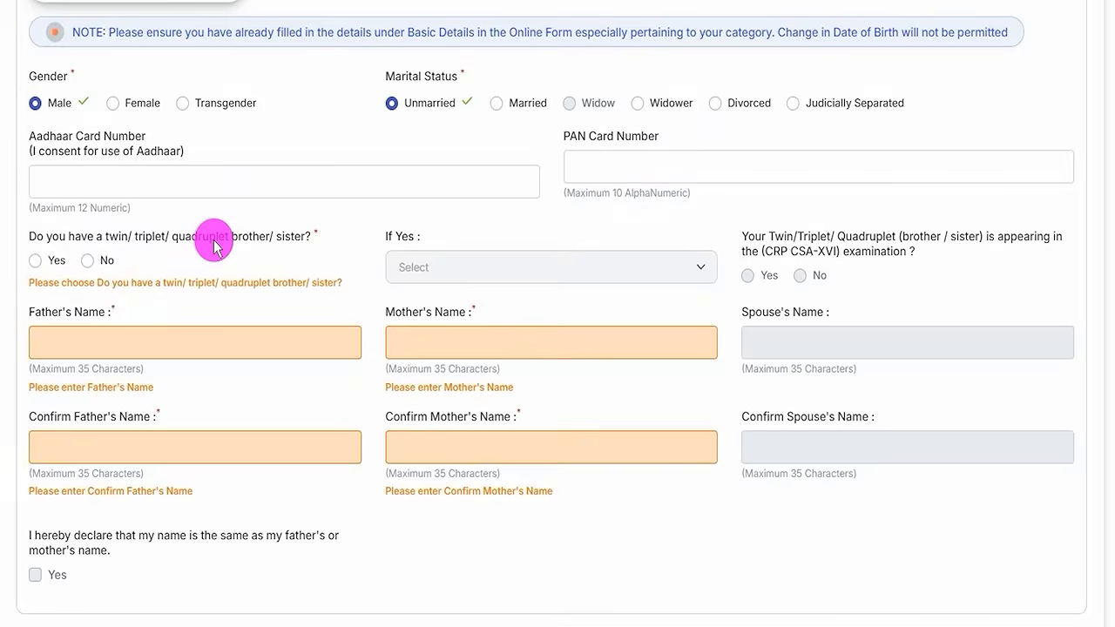
pyautogui.click(35, 260)
pyautogui.click(443, 270)
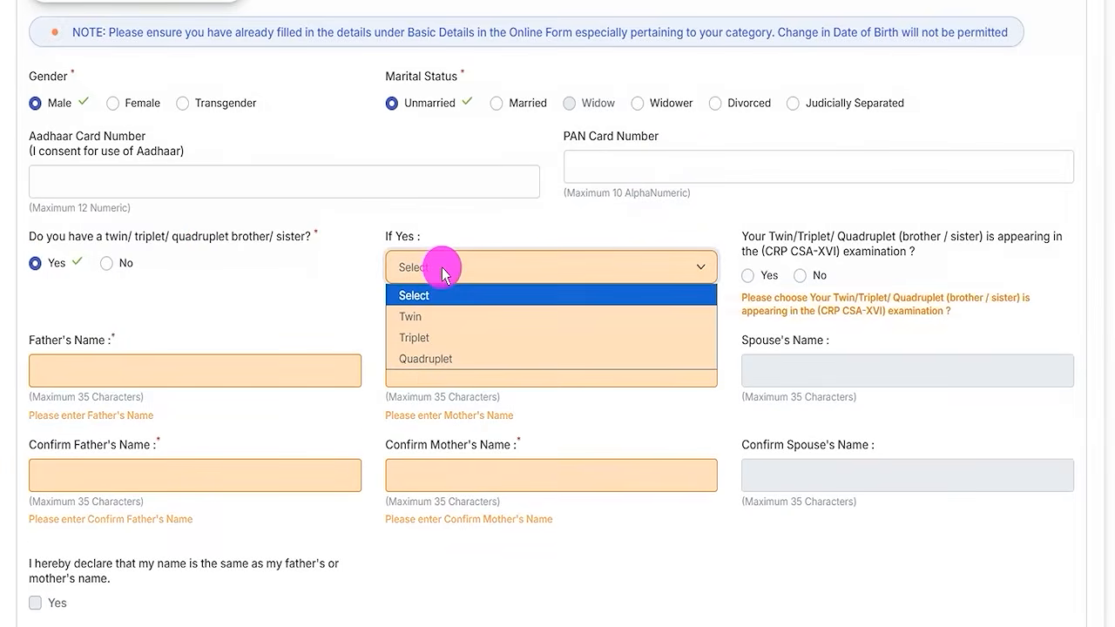
pyautogui.click(418, 318)
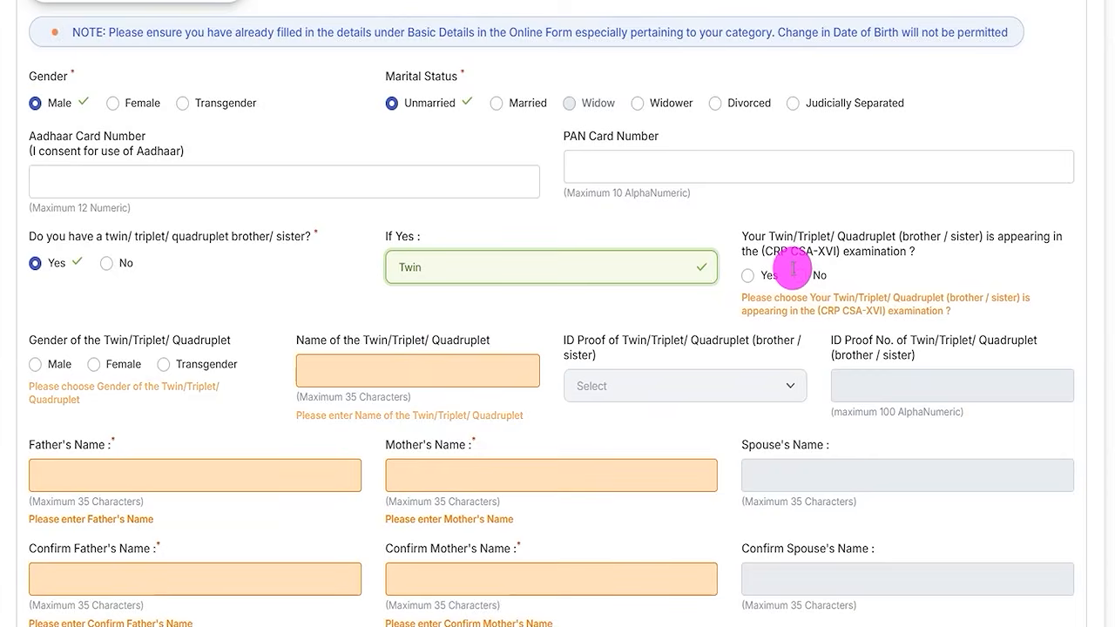
pyautogui.click(748, 277)
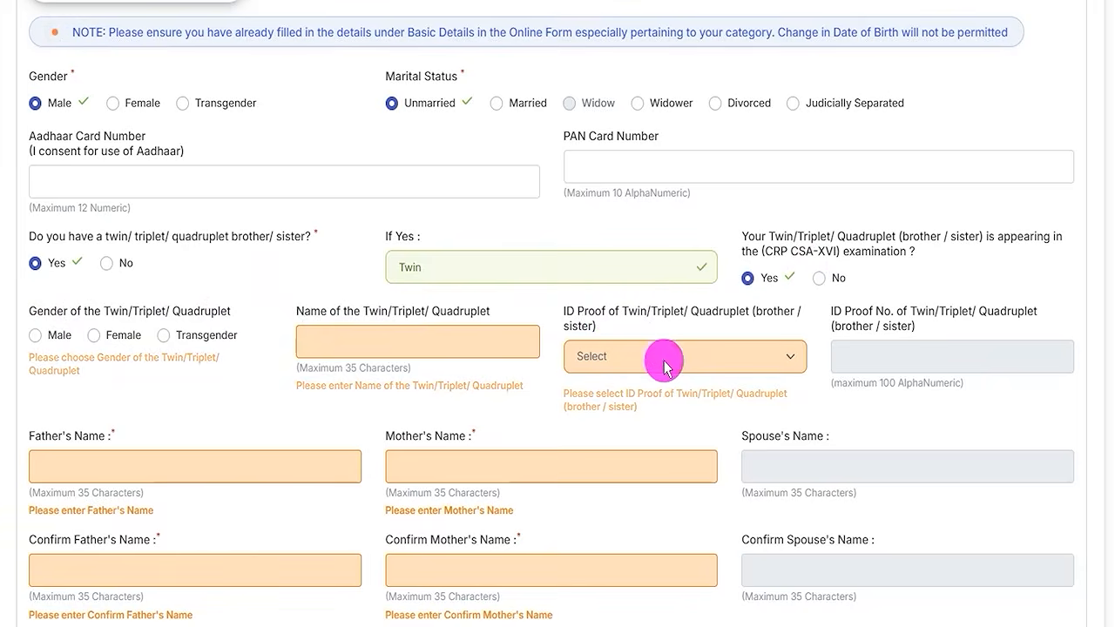
# Step: Answer No to having a twin/triplet/quadruplet sibling and review the father's, mother's and spouse's name fields
pyautogui.click(104, 272)
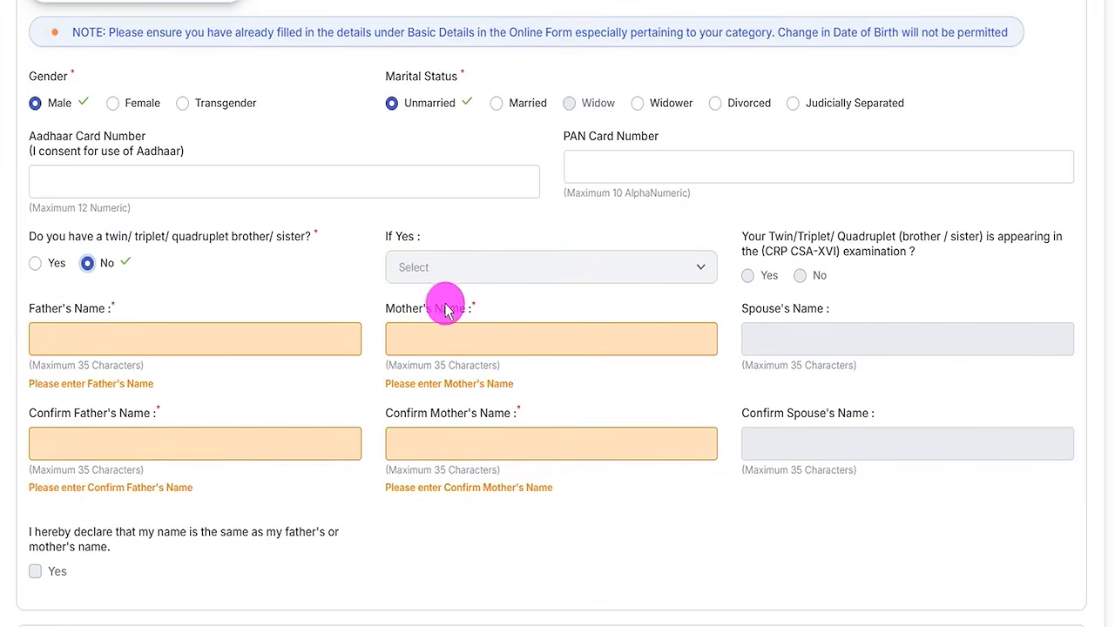
pyautogui.scroll(1, 213, 384)
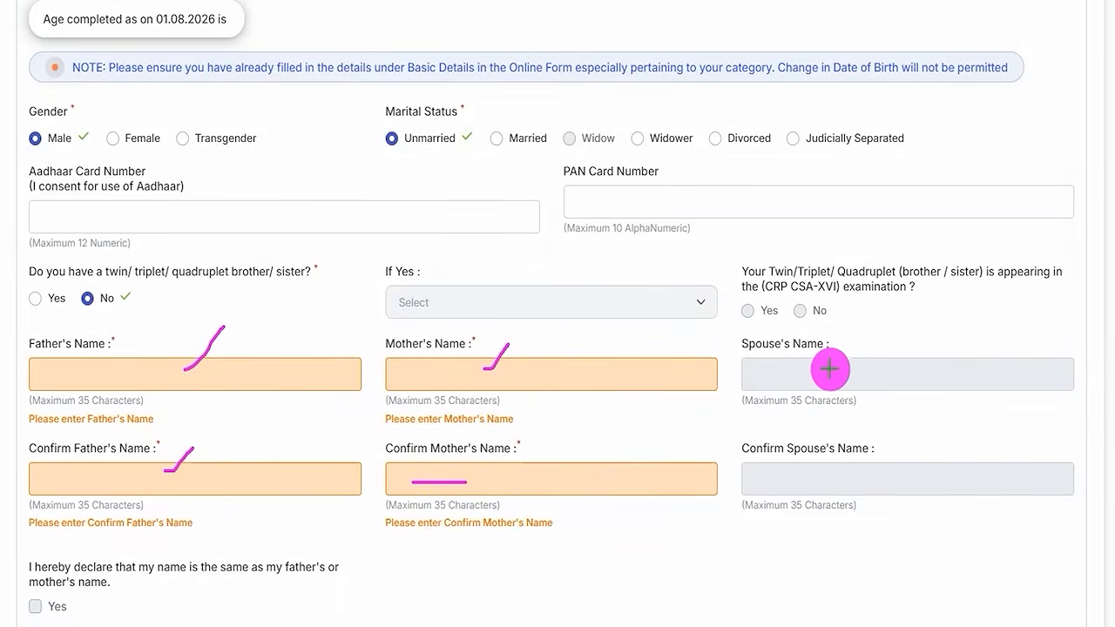
pyautogui.moveTo(767, 377); pyautogui.dragTo(854, 377)
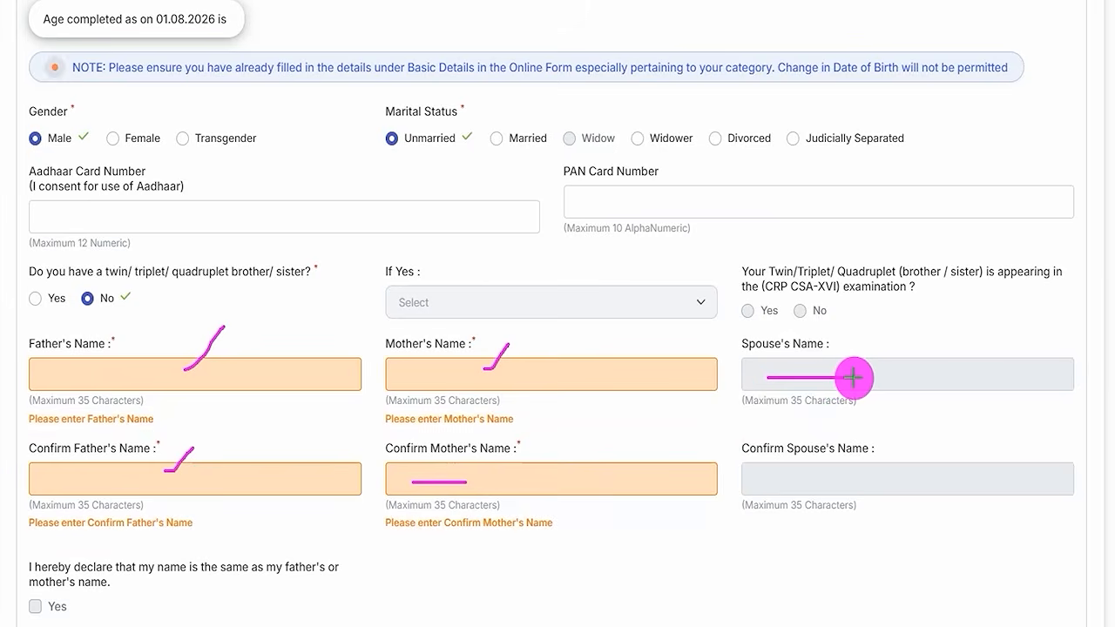
pyautogui.moveTo(854, 475); pyautogui.dragTo(891, 447)
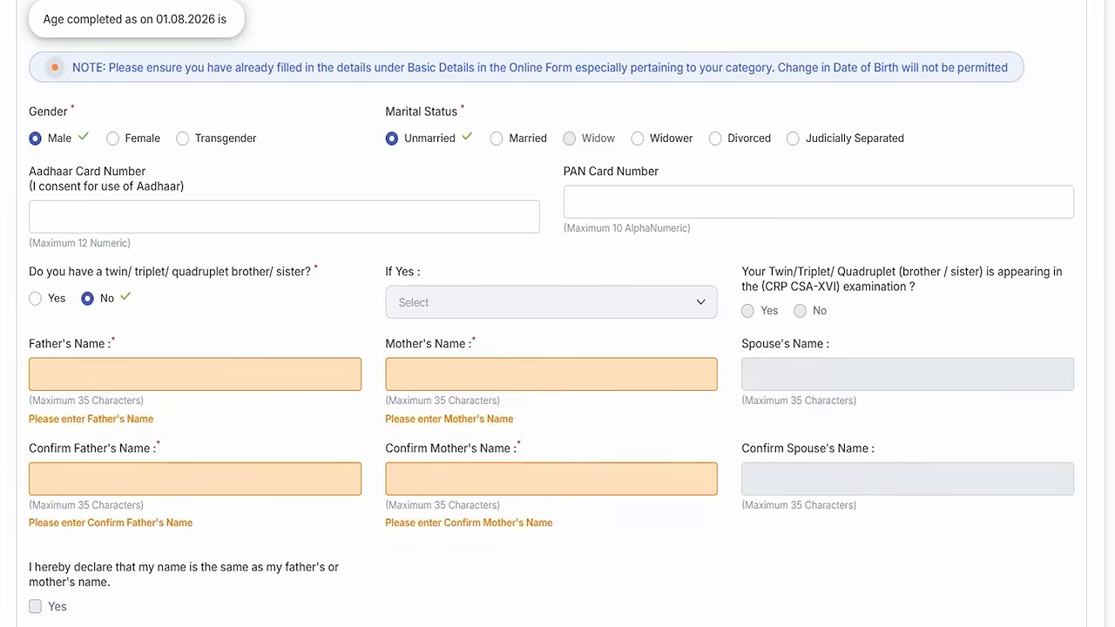
pyautogui.scroll(-2, 279, 361)
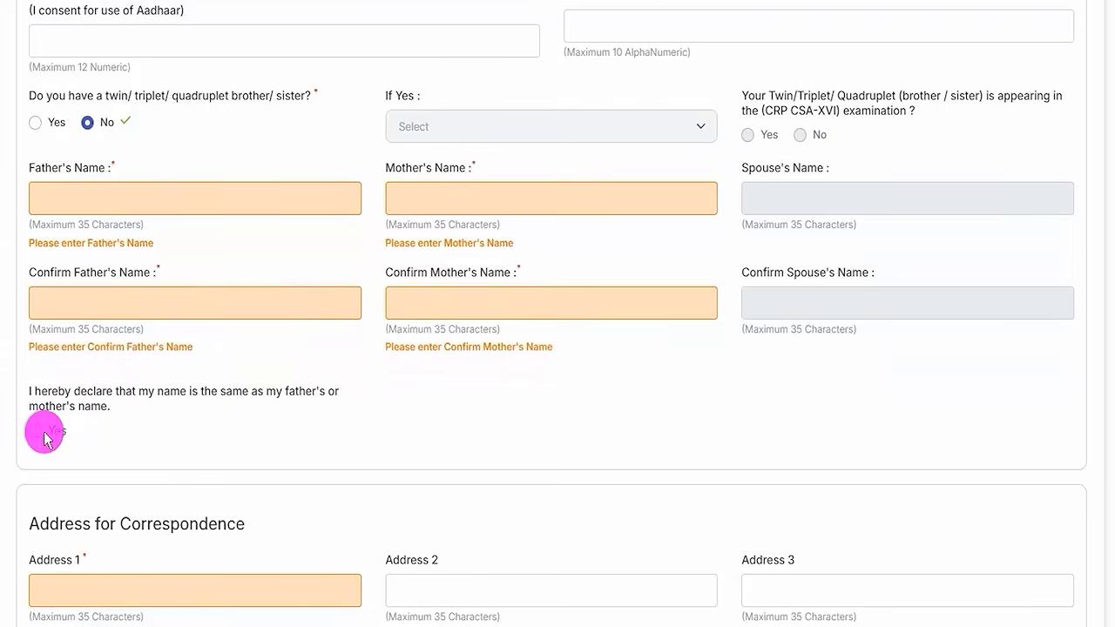
# Step: Examine the Address for Correspondence fields: the three address lines, state, district and pincode
pyautogui.scroll(-4, 334, 447)
pyautogui.scroll(-1, 342, 256)
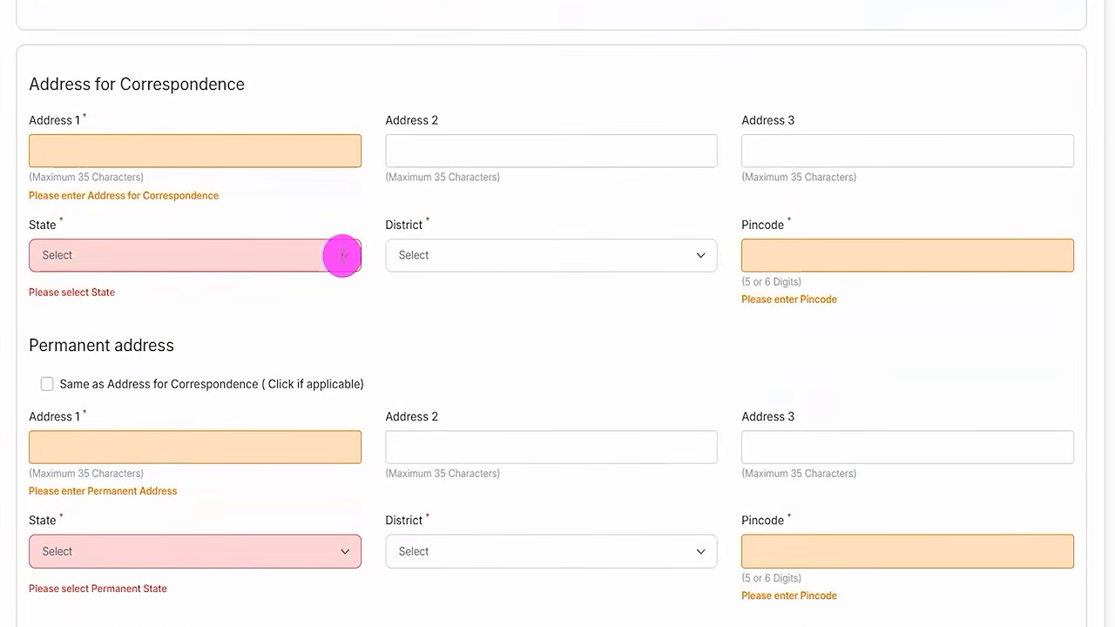
pyautogui.moveTo(162, 147); pyautogui.dragTo(209, 140)
pyautogui.moveTo(423, 143); pyautogui.dragTo(540, 143)
pyautogui.moveTo(767, 149); pyautogui.dragTo(791, 146)
pyautogui.moveTo(199, 258); pyautogui.dragTo(240, 257)
pyautogui.moveTo(472, 250); pyautogui.dragTo(510, 254)
pyautogui.moveTo(766, 264); pyautogui.dragTo(790, 262)
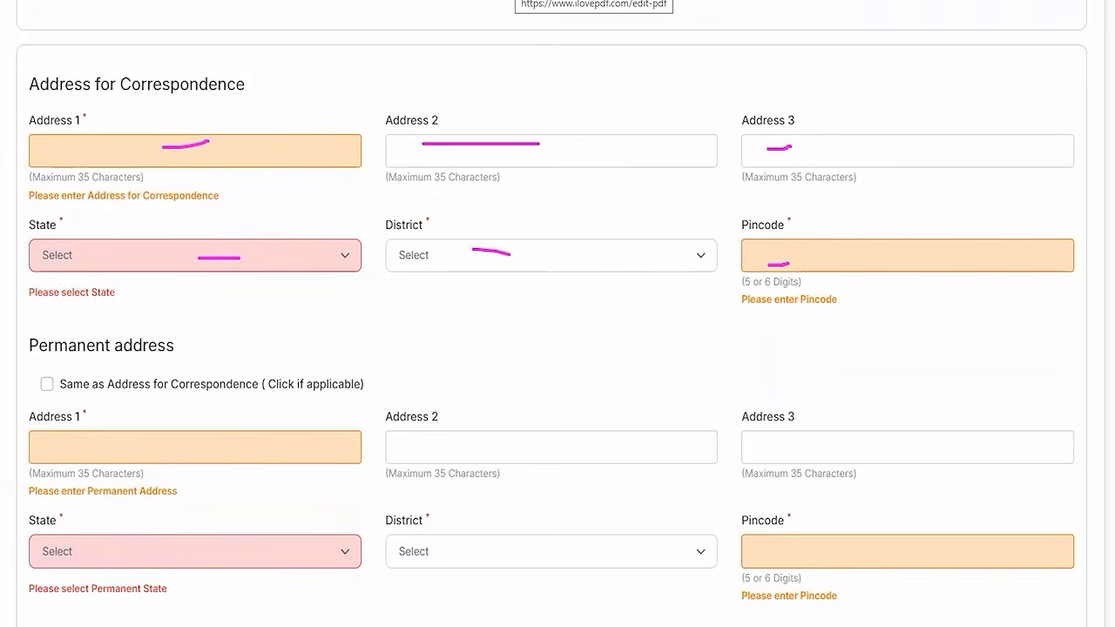
# Step: Examine the Permanent address fields and the option for using the same address as the Address for Correspondence
pyautogui.scroll(-3, 169, 406)
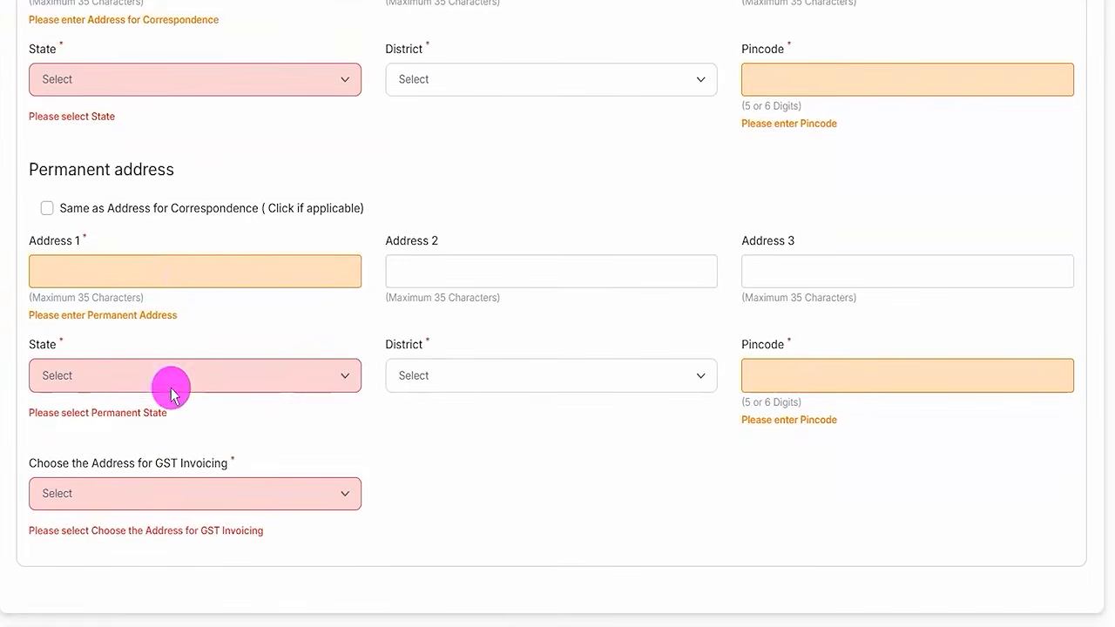
pyautogui.click(181, 283)
pyautogui.click(450, 265)
pyautogui.click(784, 276)
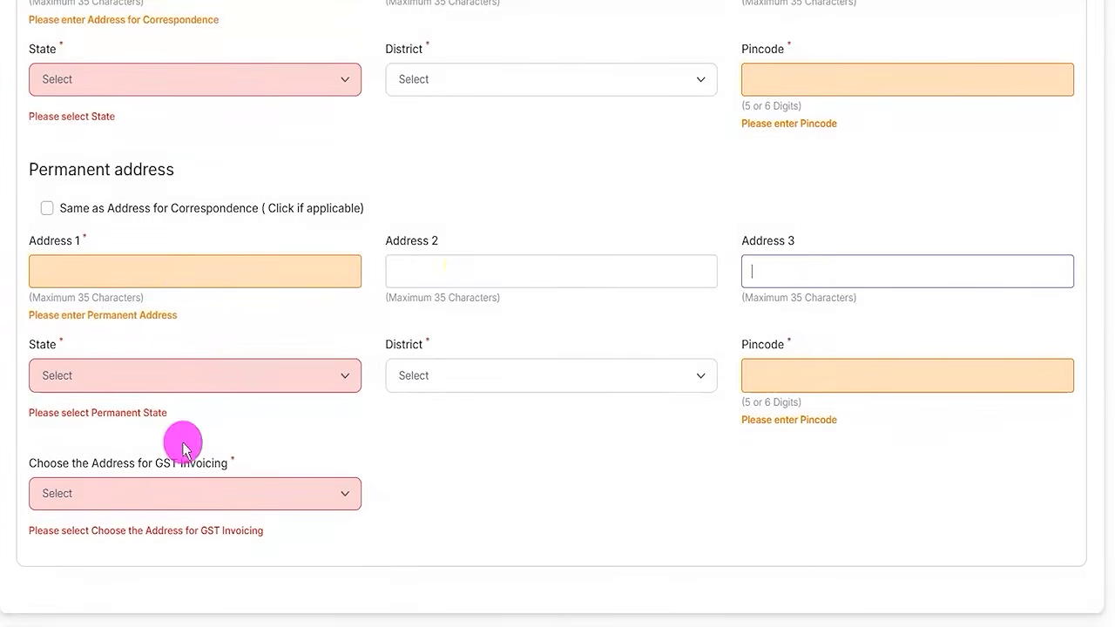
pyautogui.click(174, 383)
pyautogui.click(467, 385)
pyautogui.click(437, 492)
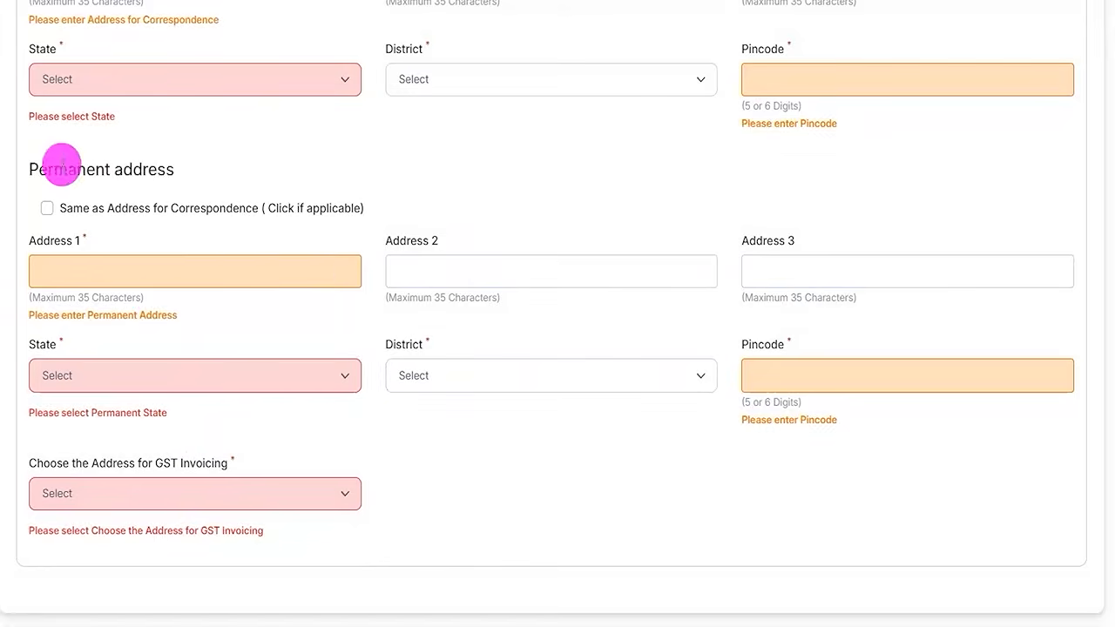
pyautogui.scroll(3, 115, 249)
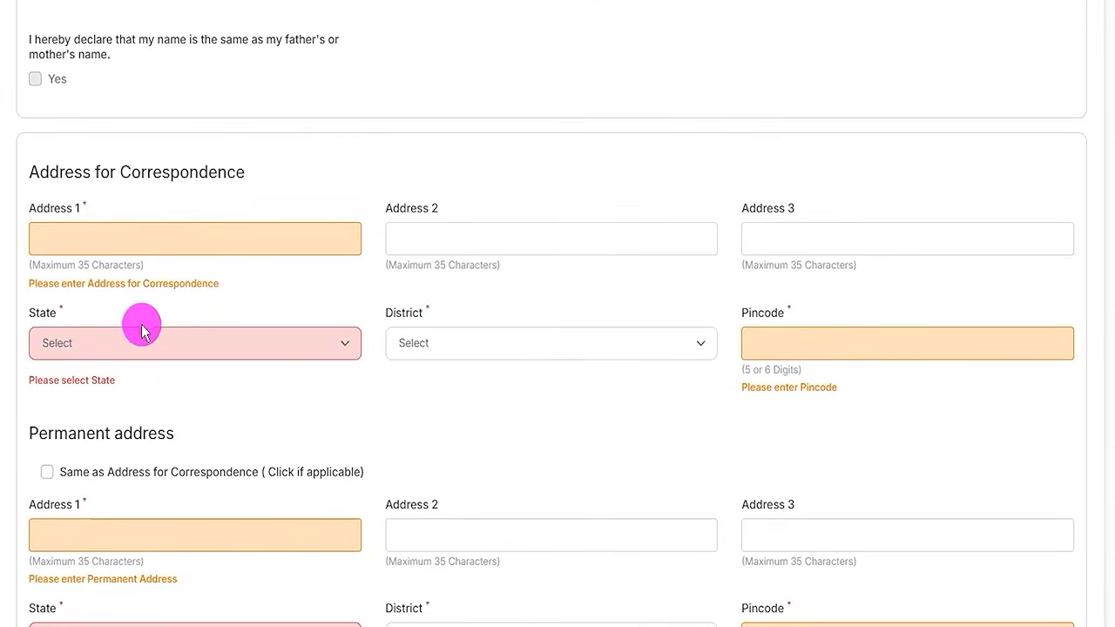
pyautogui.scroll(-1, 139, 319)
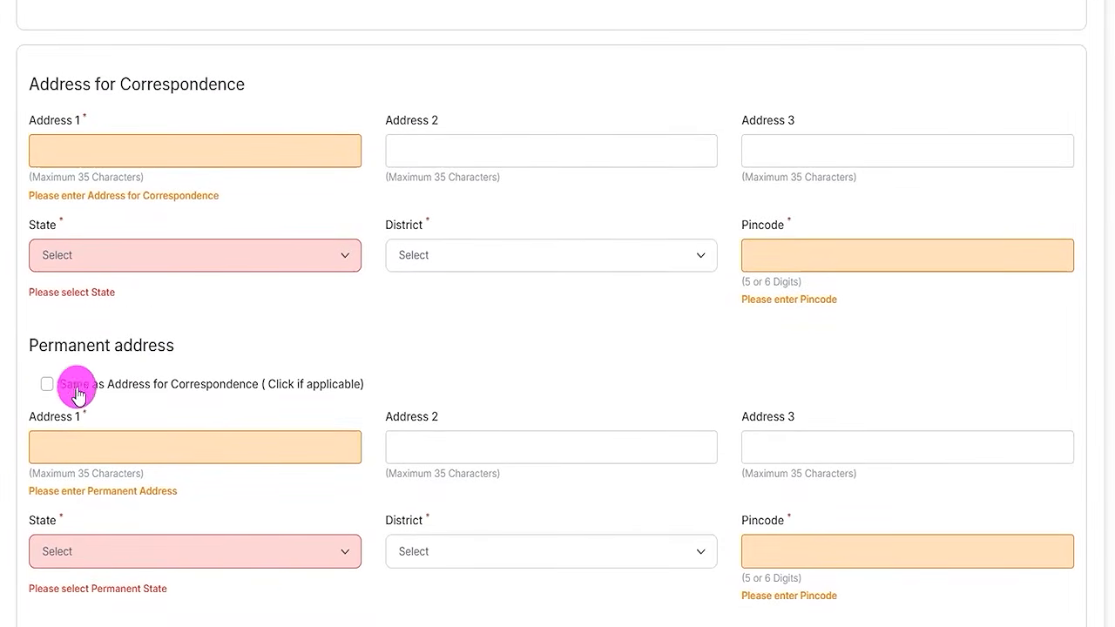
pyautogui.moveTo(67, 402); pyautogui.dragTo(260, 393)
pyautogui.moveTo(49, 383)
pyautogui.mouseDown()
pyautogui.moveTo(117, 340)
pyautogui.moveTo(260, 288)
pyautogui.moveTo(257, 321)
pyautogui.mouseUp()
pyautogui.moveTo(118, 91); pyautogui.dragTo(224, 92)
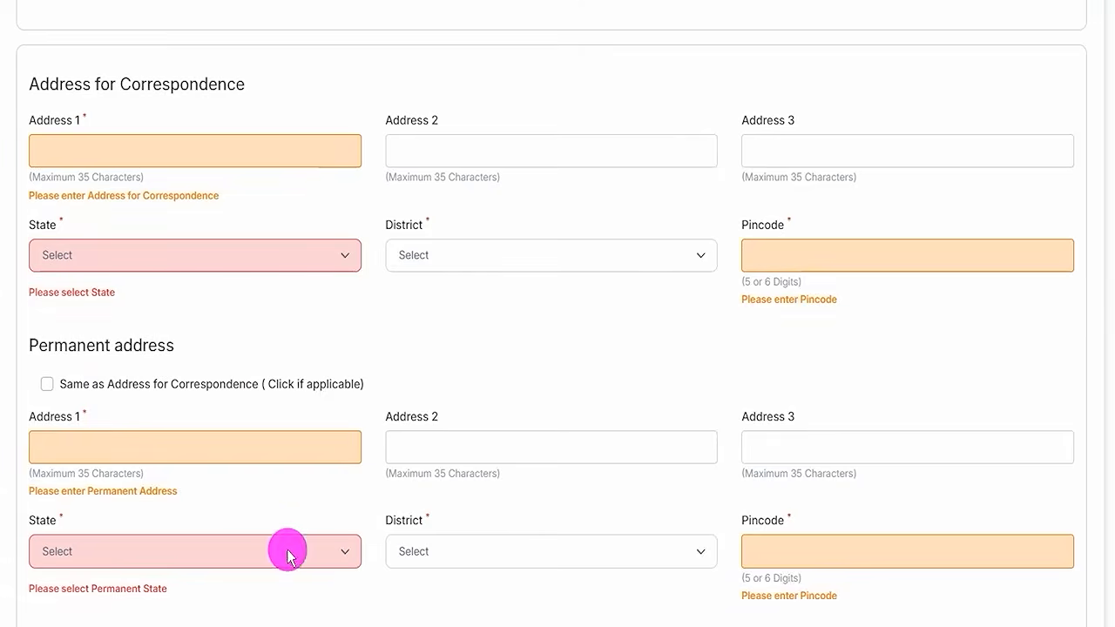
# Step: Choose Permanent Address as the address for GST invoicing
pyautogui.scroll(-3, 436, 530)
pyautogui.scroll(-1, 340, 407)
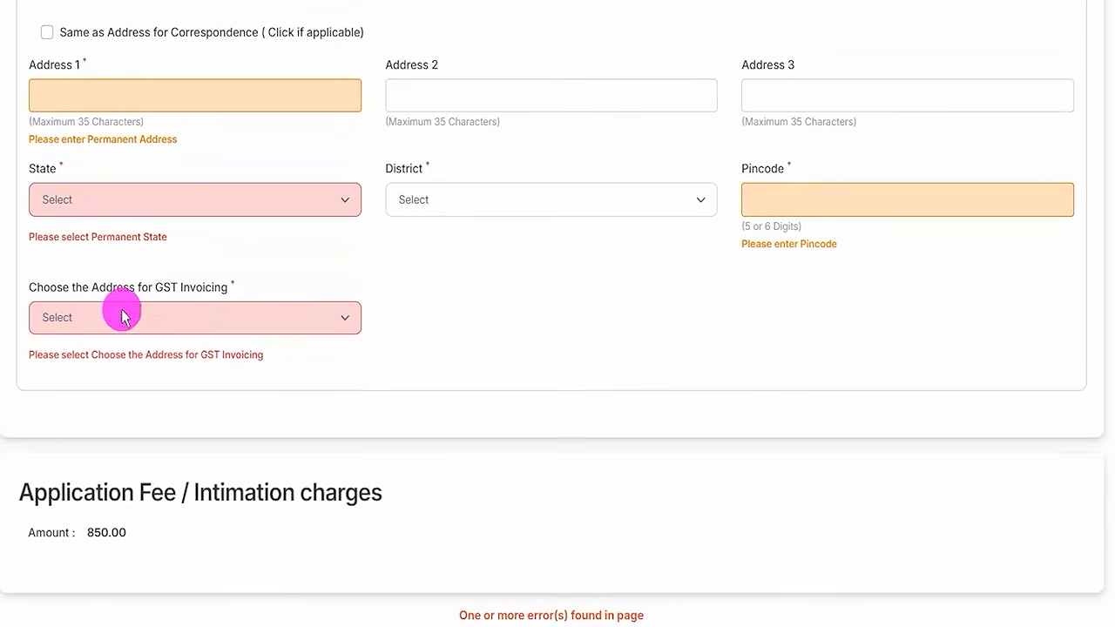
pyautogui.click(172, 325)
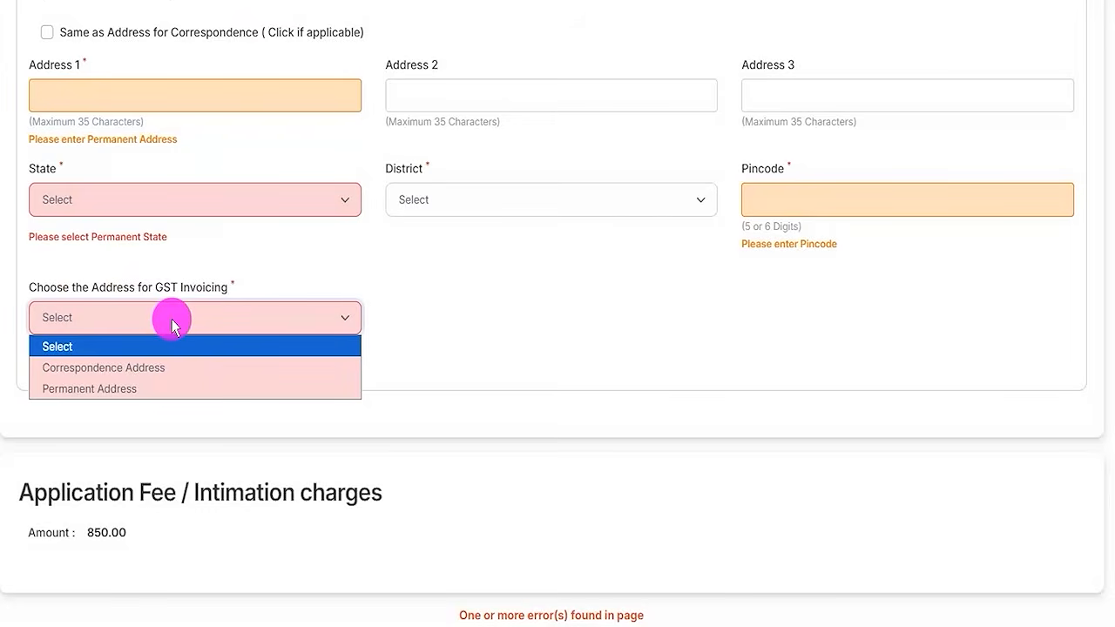
pyautogui.click(149, 387)
# Step: Review the application fee and the validation and saving options, and proceed to the Qualification / Experience / Languages section
pyautogui.scroll(-1, 476, 348)
pyautogui.scroll(-2, 479, 357)
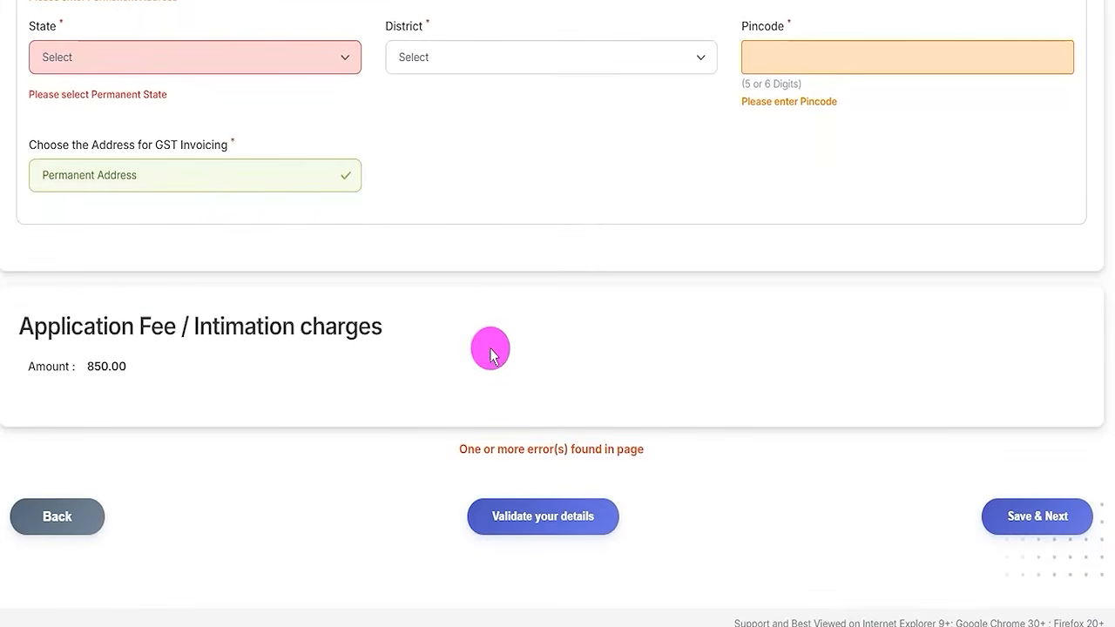
pyautogui.moveTo(77, 383); pyautogui.dragTo(212, 381)
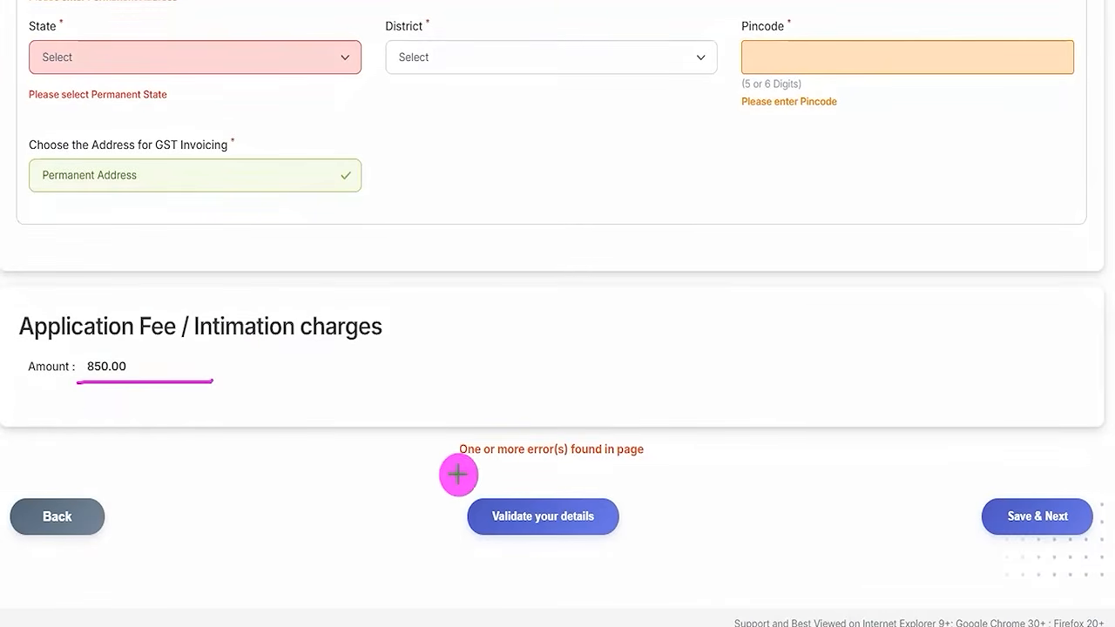
pyautogui.moveTo(359, 381)
pyautogui.mouseDown()
pyautogui.moveTo(442, 458)
pyautogui.moveTo(471, 504)
pyautogui.mouseUp()
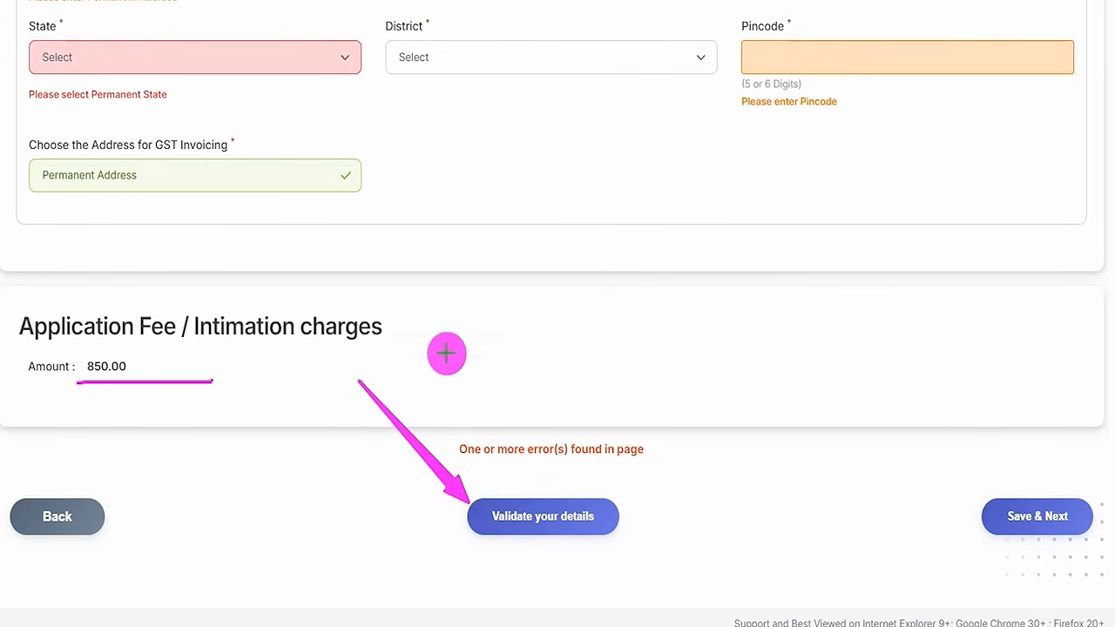
pyautogui.moveTo(912, 325); pyautogui.dragTo(996, 498)
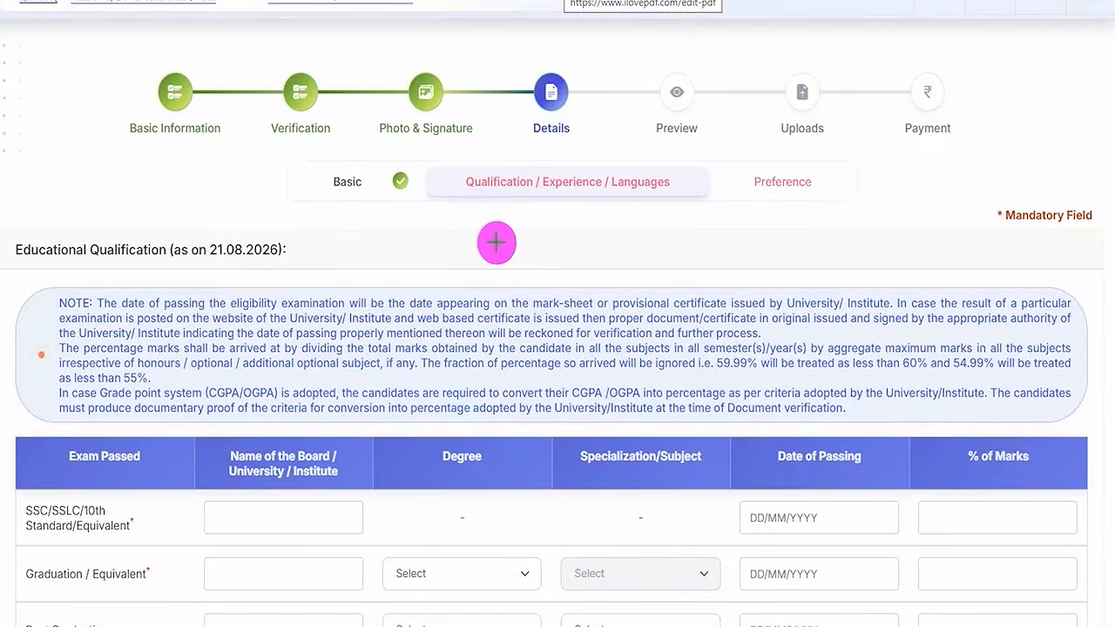
pyautogui.moveTo(469, 235); pyautogui.dragTo(498, 183)
pyautogui.moveTo(528, 220); pyautogui.dragTo(572, 182)
pyautogui.moveTo(630, 220); pyautogui.dragTo(668, 173)
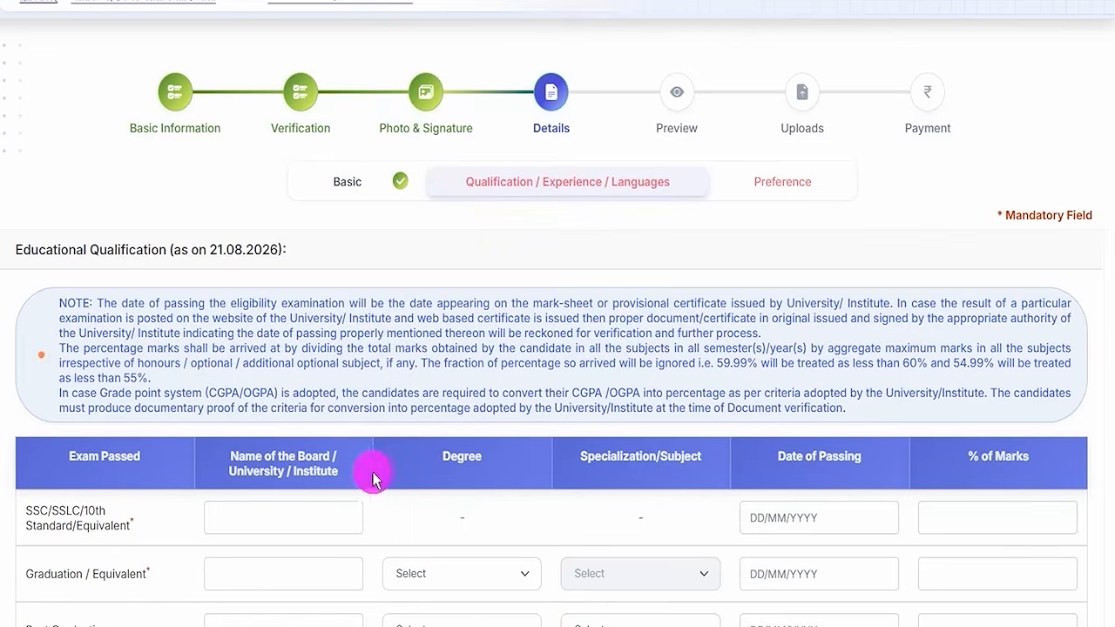
# Step: Enter CBSE as the board and 85.00 as the percentage of marks for SSC/SSLC/10th Standard under Educational Qualification
pyautogui.scroll(-2, 384, 512)
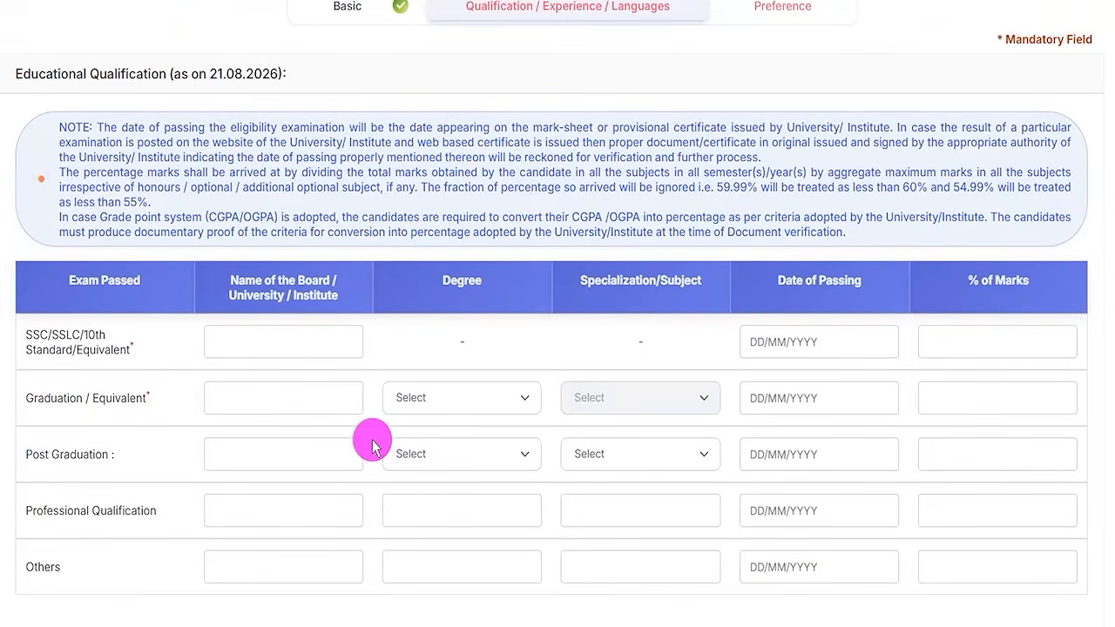
pyautogui.scroll(-1, 372, 446)
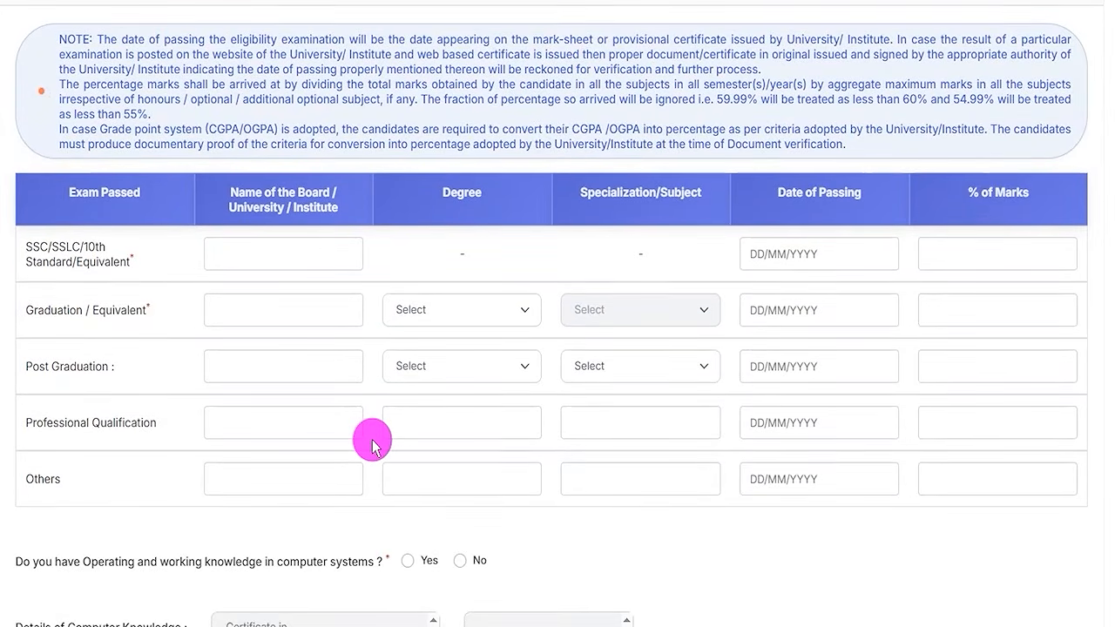
pyautogui.scroll(-1, 372, 446)
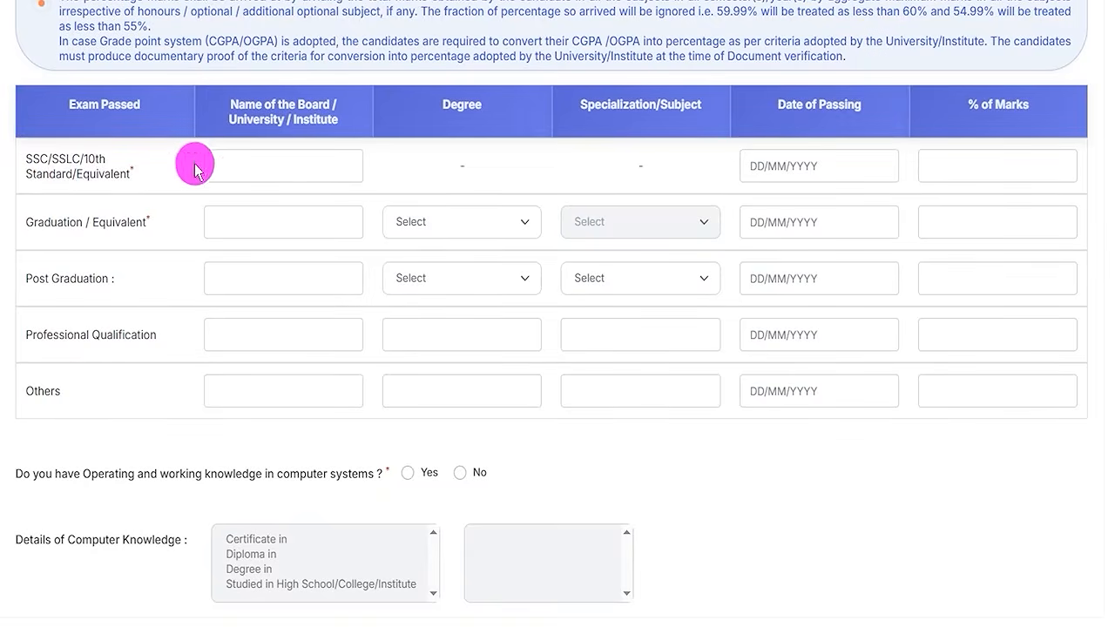
pyautogui.click(258, 166)
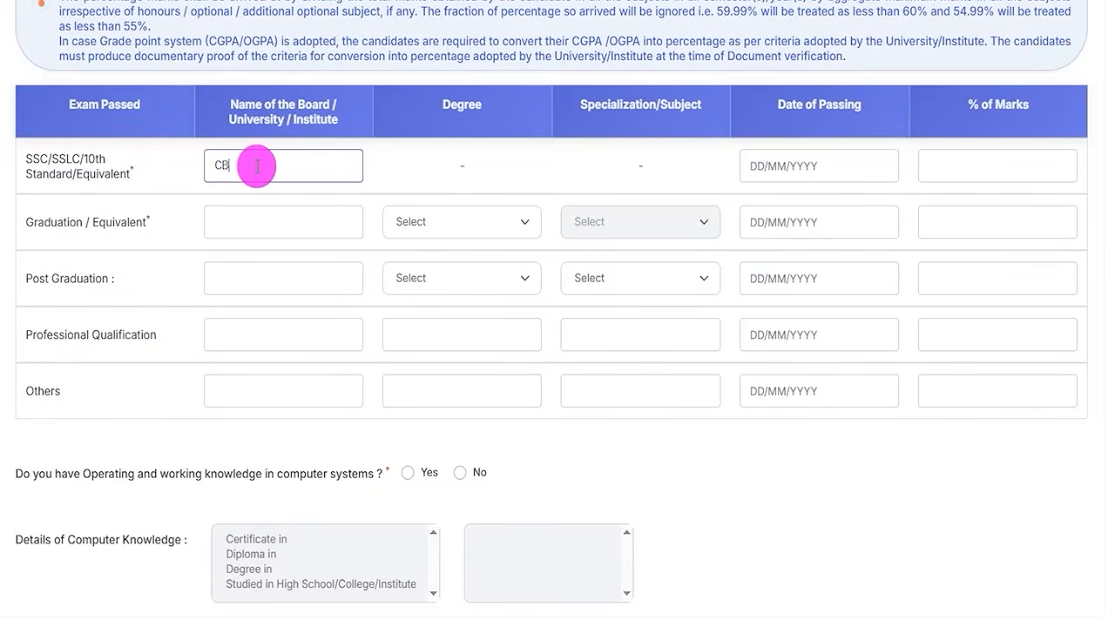
pyautogui.click(818, 167)
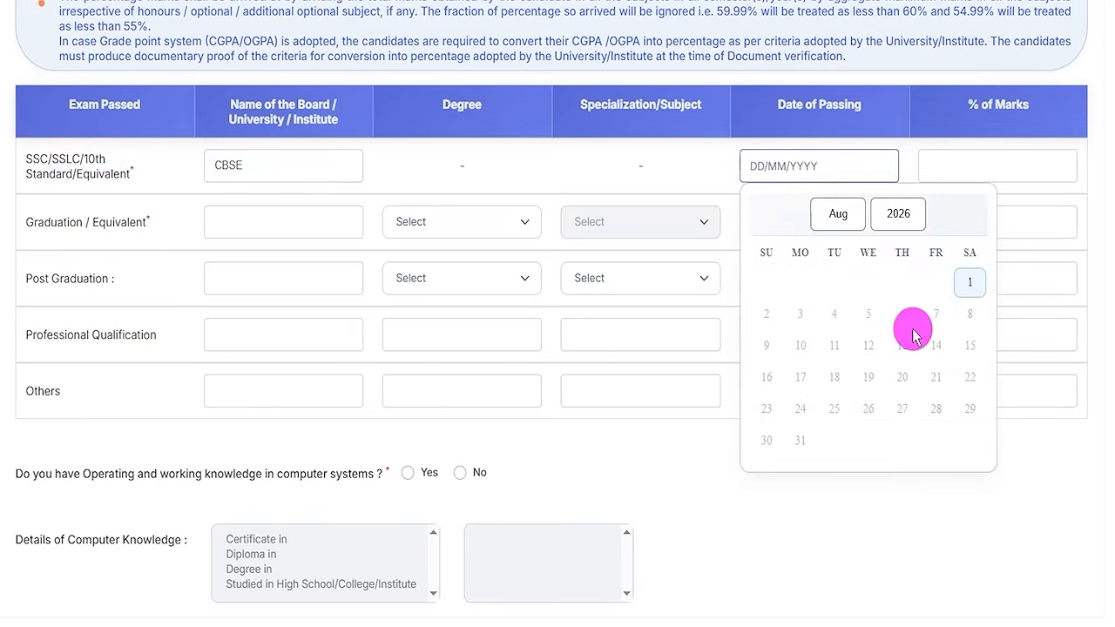
pyautogui.click(991, 157)
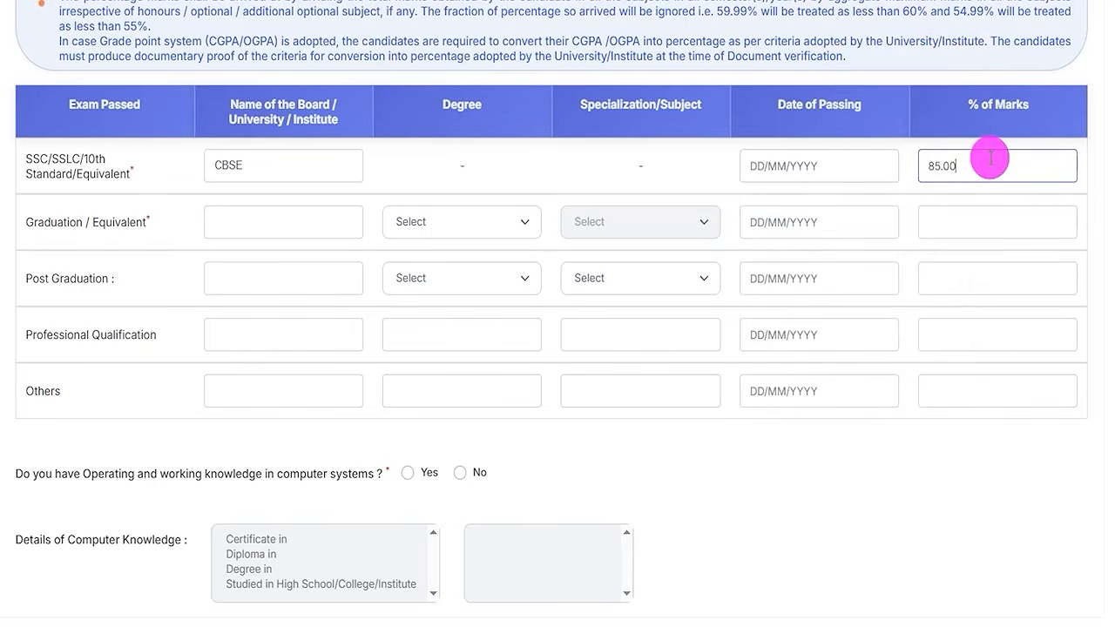
pyautogui.write('85.00')
# Step: Enter CCS as the university for Graduation / Equivalent and choose Bachelor of Arts (B.A.) as the degree
pyautogui.click(131, 221)
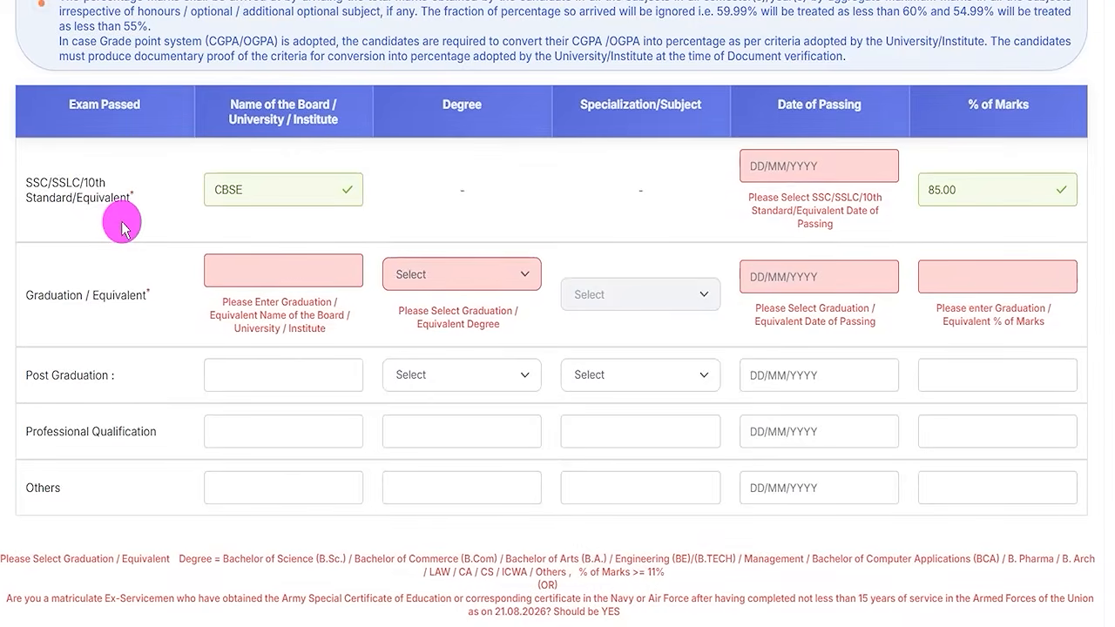
pyautogui.click(264, 267)
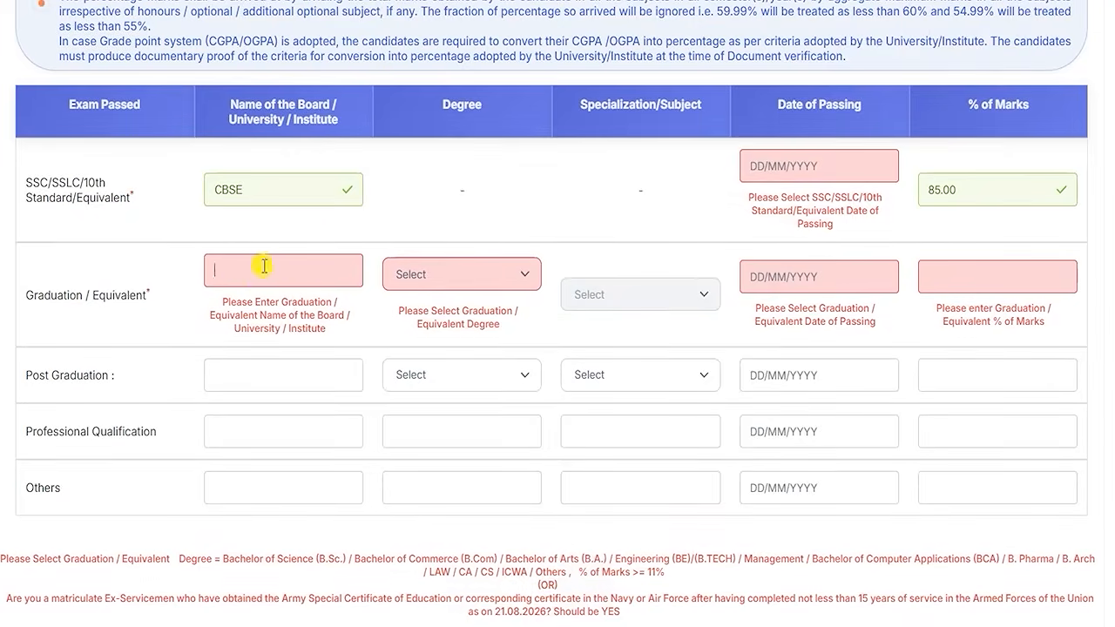
pyautogui.click(264, 267)
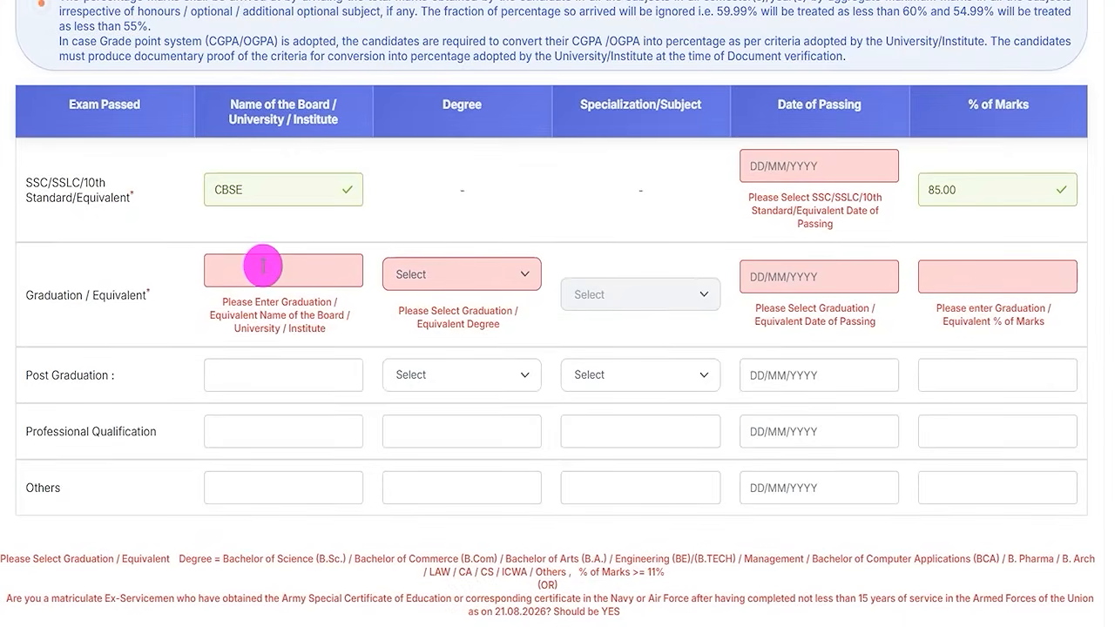
pyautogui.write('CCS')
pyautogui.click(462, 275)
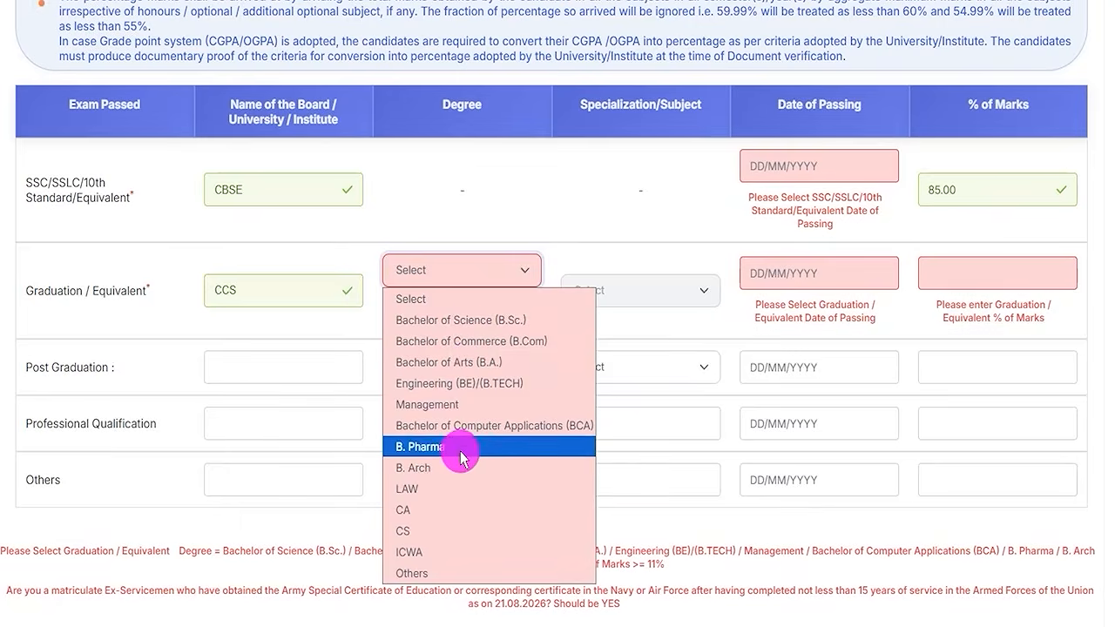
pyautogui.click(527, 362)
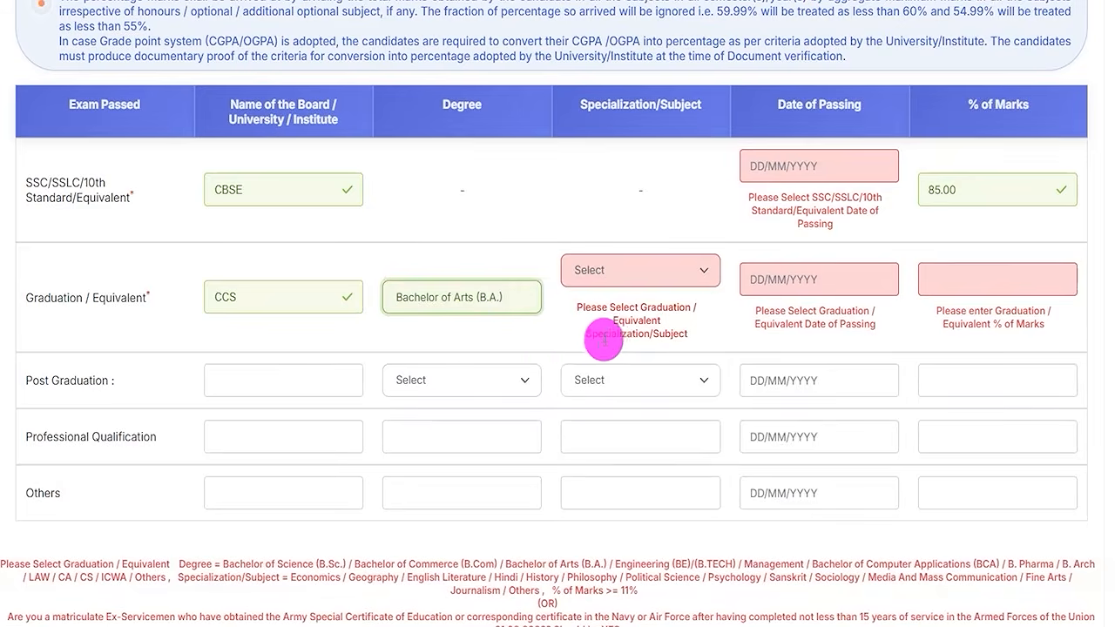
# Step: Choose Hindi as the Graduation / Equivalent specialization and enter 85.00 as its percentage of marks
pyautogui.click(616, 277)
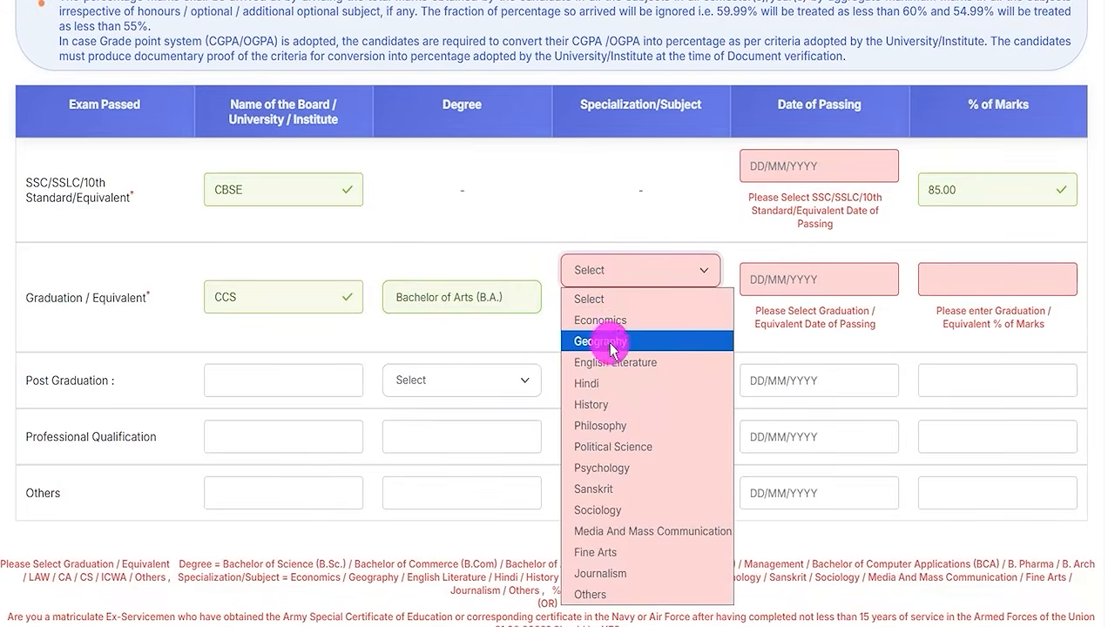
pyautogui.click(599, 383)
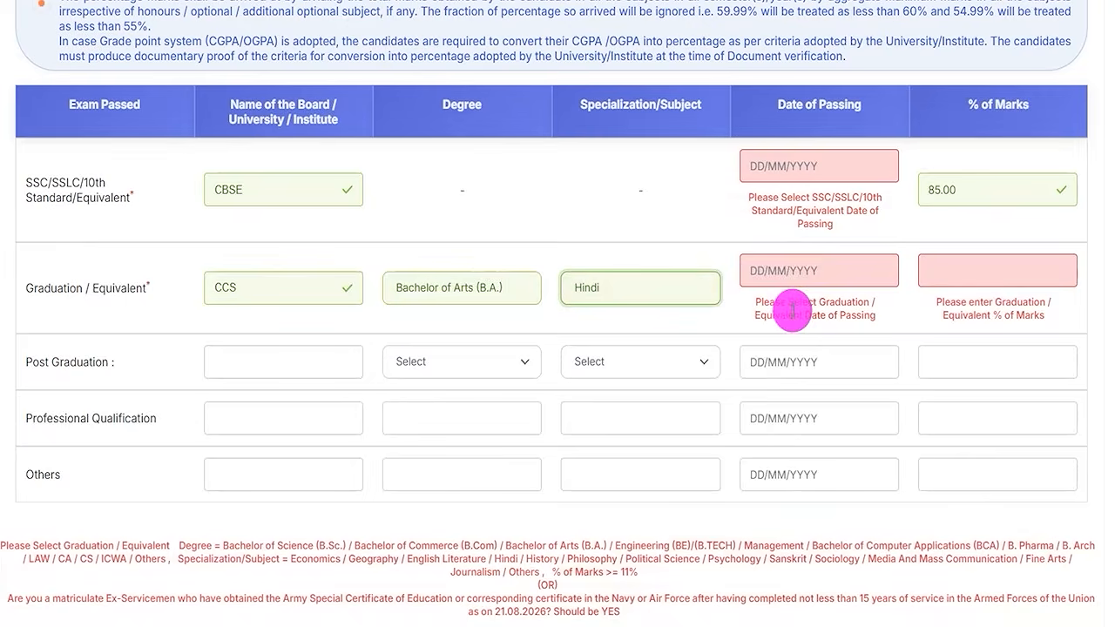
pyautogui.click(798, 272)
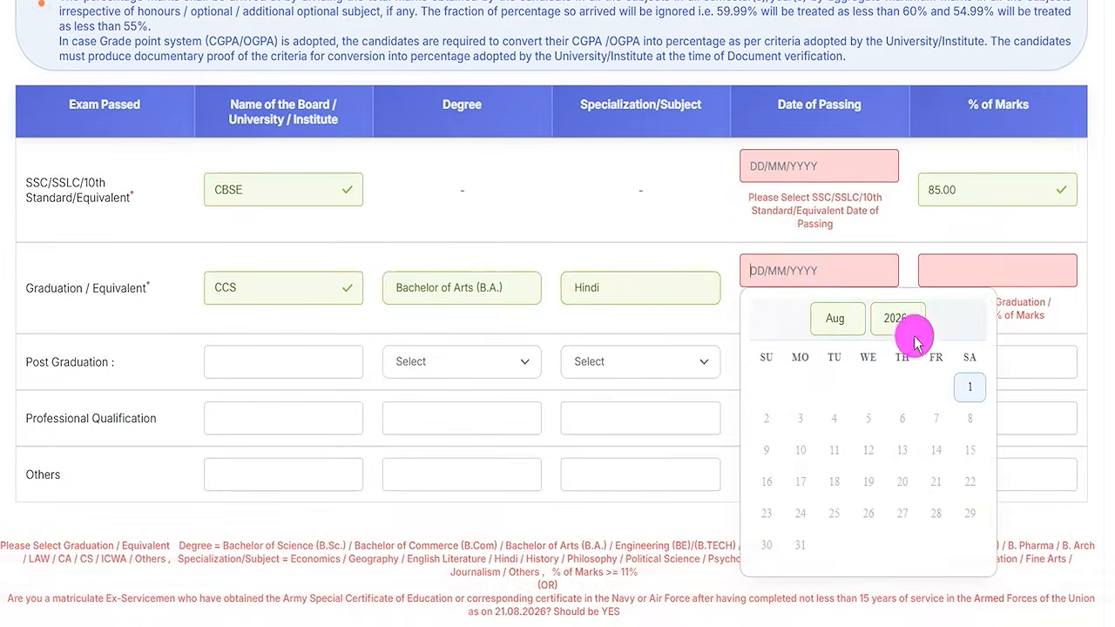
pyautogui.click(947, 272)
pyautogui.write('85')
pyautogui.click(1087, 342)
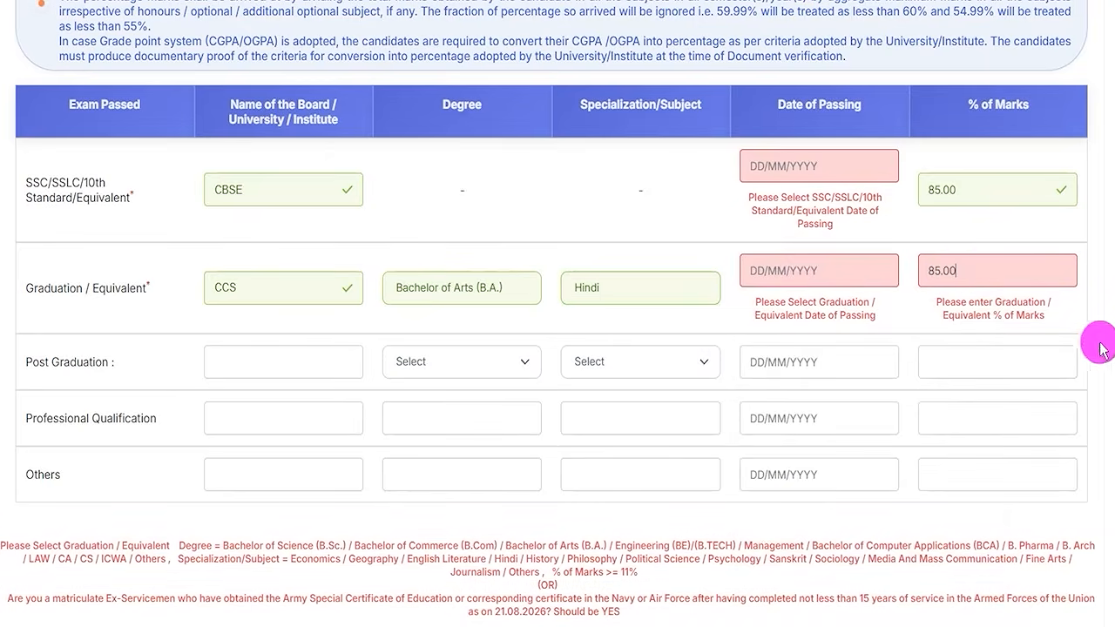
pyautogui.click(554, 410)
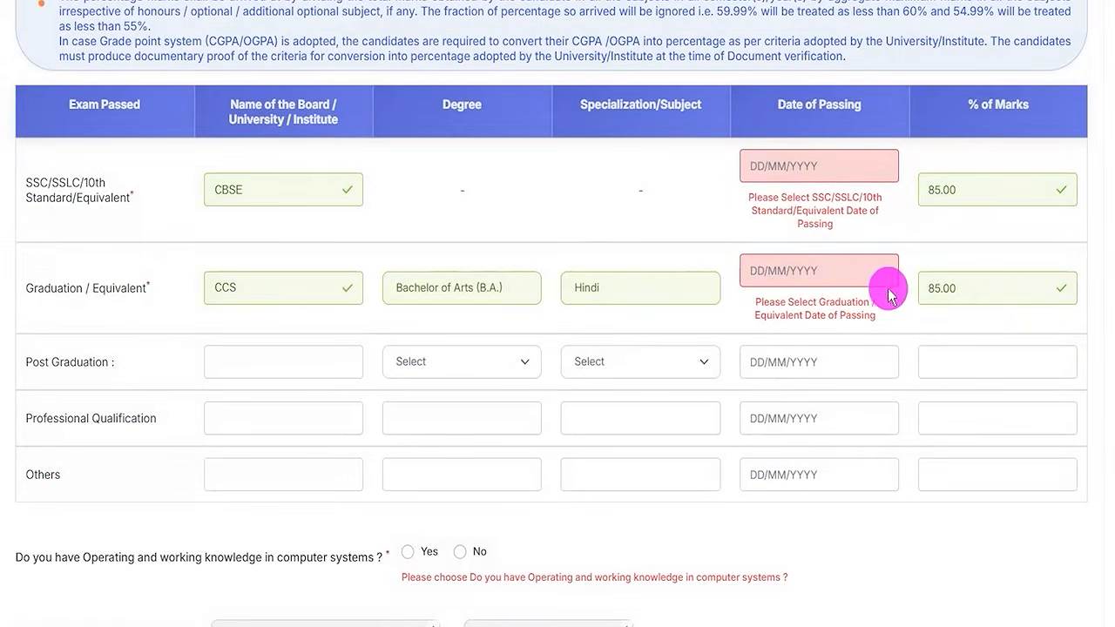
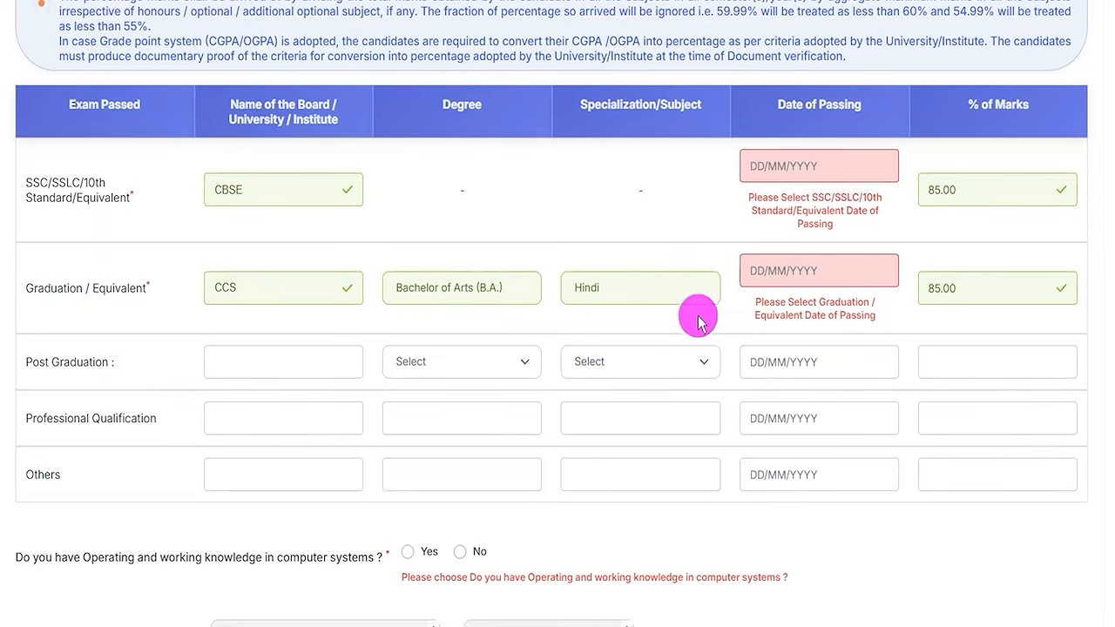
# Step: Answer Yes to having operating and working knowledge in computer systems
pyautogui.scroll(-3, 523, 340)
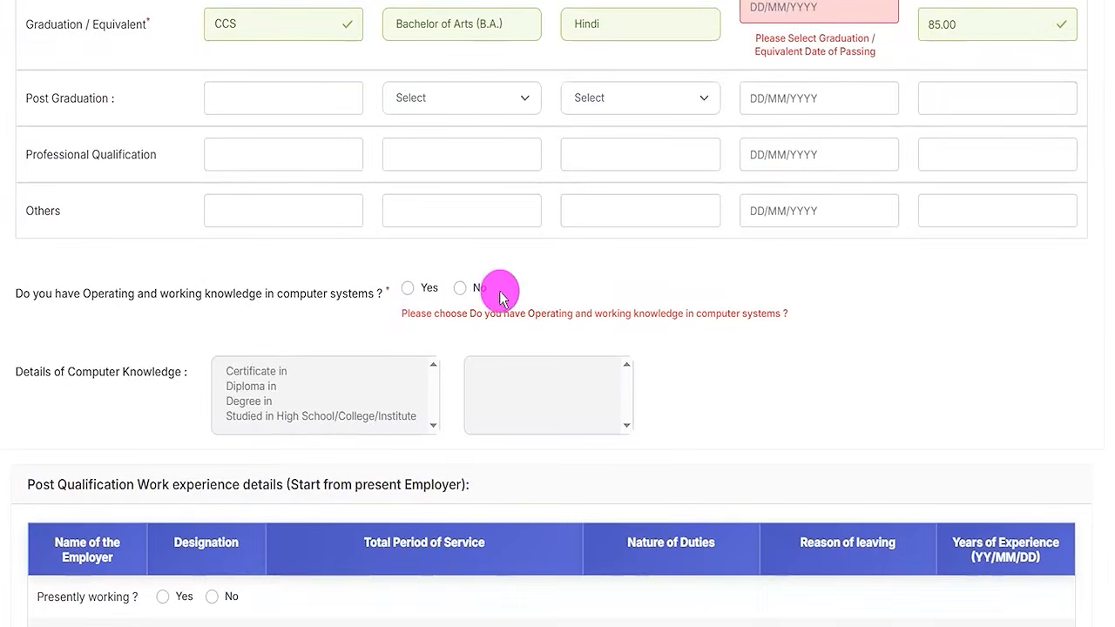
pyautogui.click(407, 287)
pyautogui.scroll(1, 349, 366)
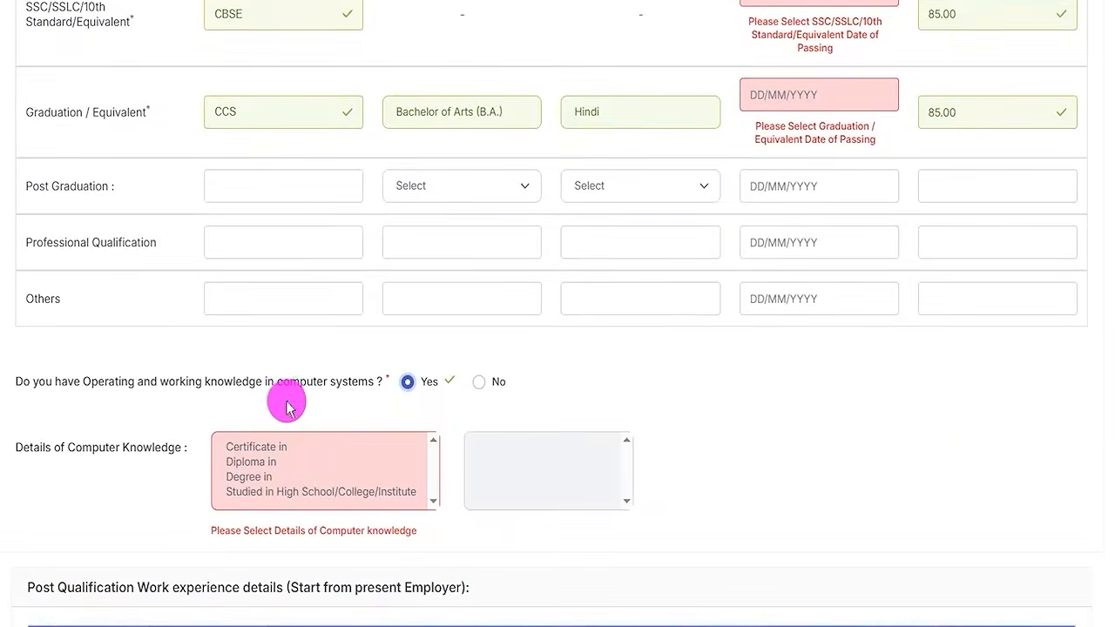
pyautogui.scroll(-1, 289, 407)
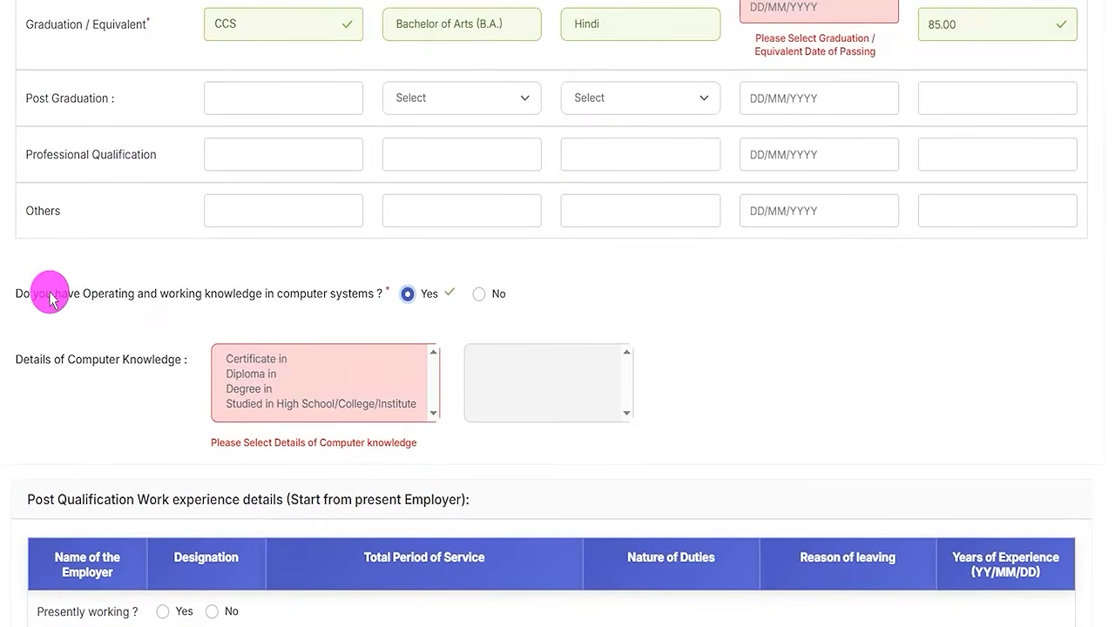
pyautogui.click(410, 296)
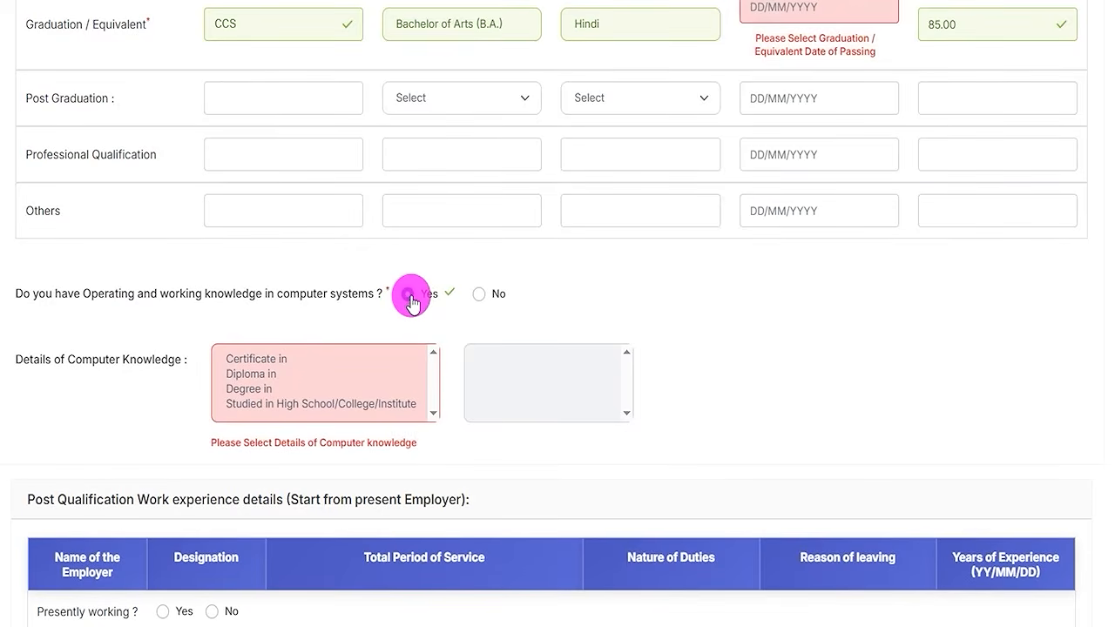
# Step: Set the Details of Computer Knowledge to Degree in Computer language, trying the other qualification types first
pyautogui.click(258, 362)
pyautogui.click(260, 374)
pyautogui.click(266, 389)
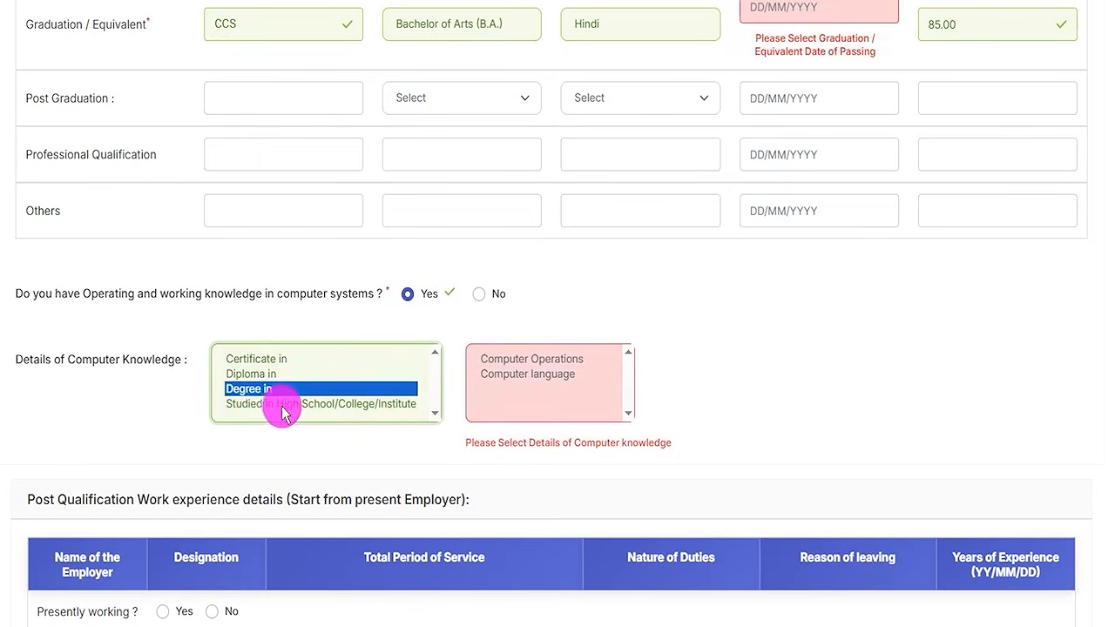
pyautogui.click(283, 404)
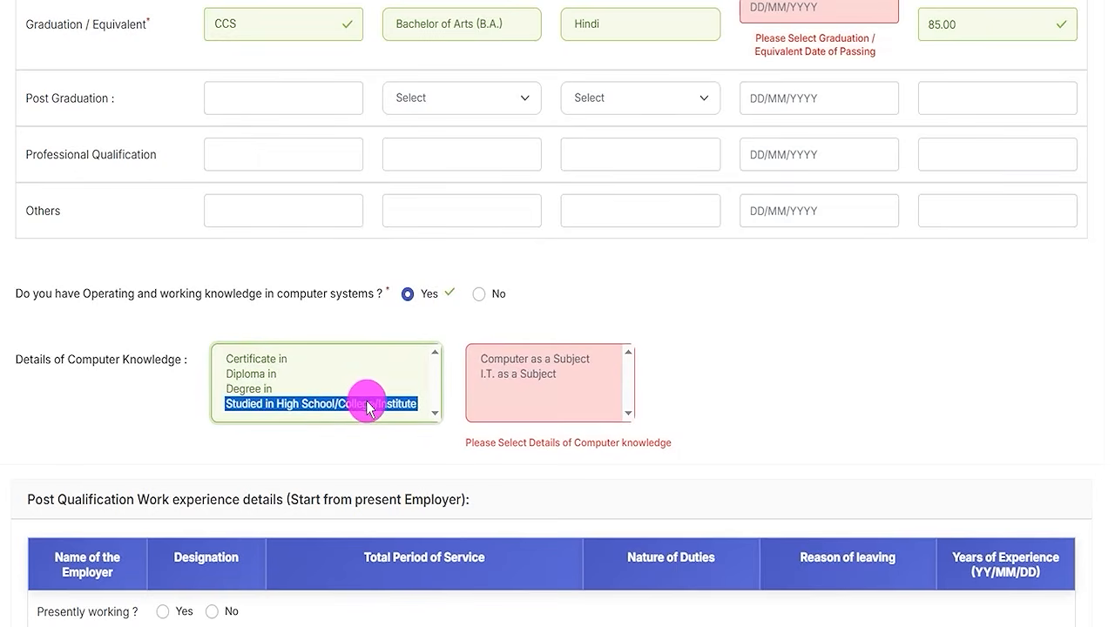
pyautogui.click(252, 374)
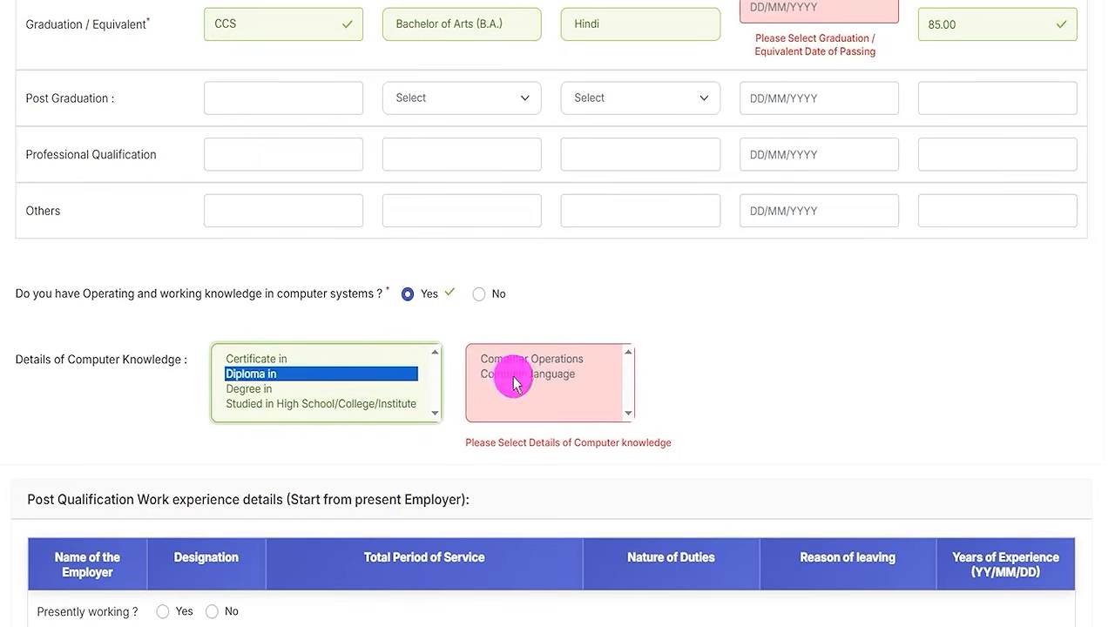
pyautogui.click(513, 375)
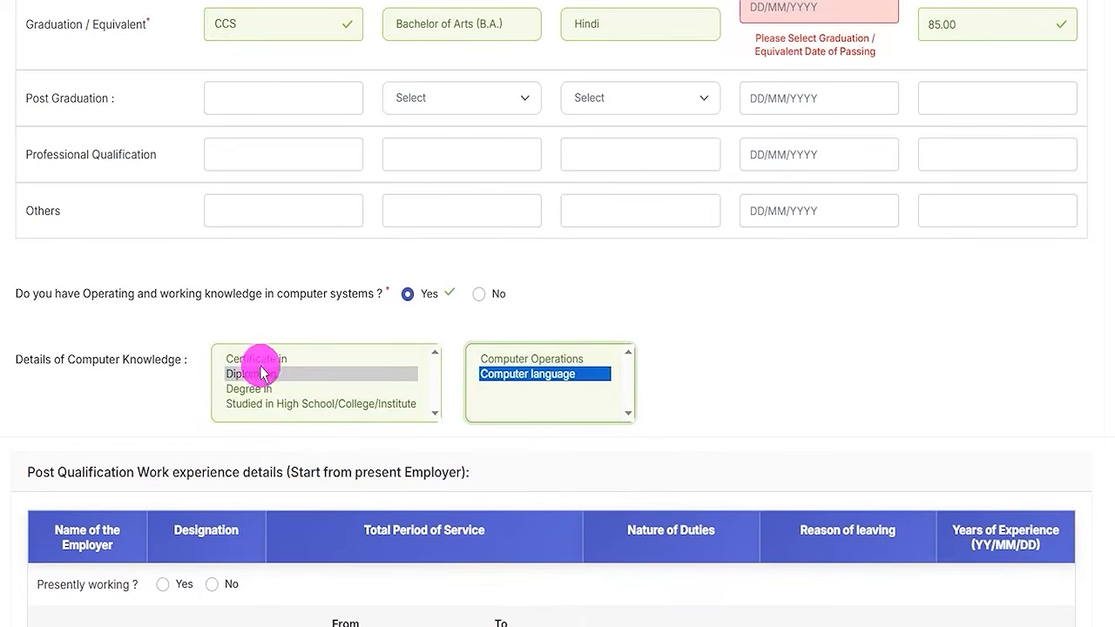
pyautogui.click(262, 373)
pyautogui.click(279, 389)
pyautogui.click(457, 383)
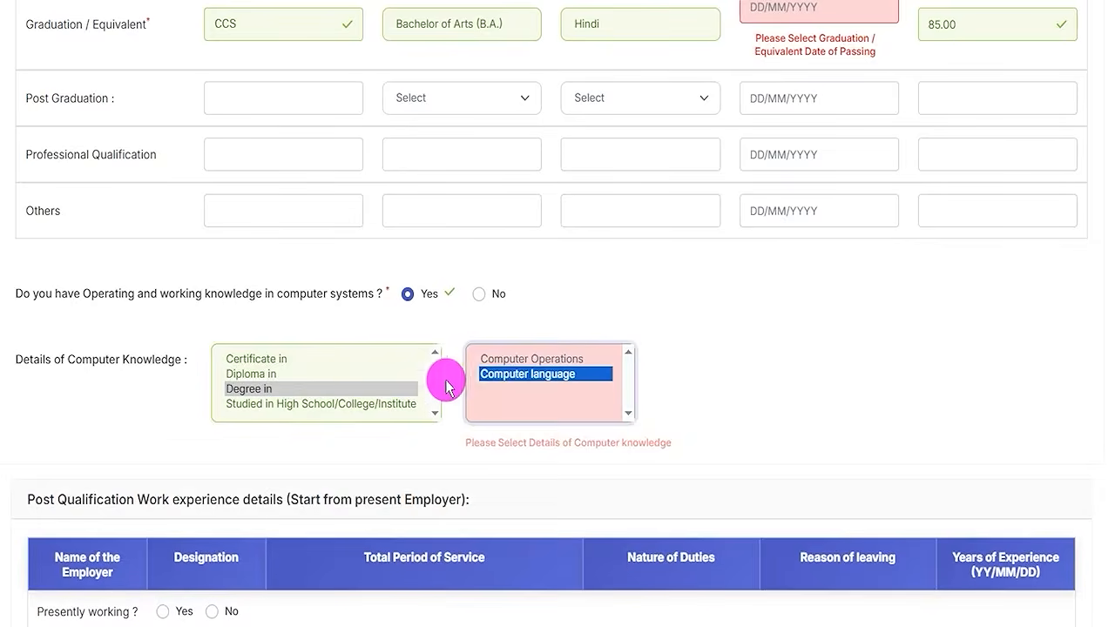
# Step: Examine the Post Qualification Work experience fields, including the From and To service dates and the option for adding more employers
pyautogui.scroll(-3, 288, 314)
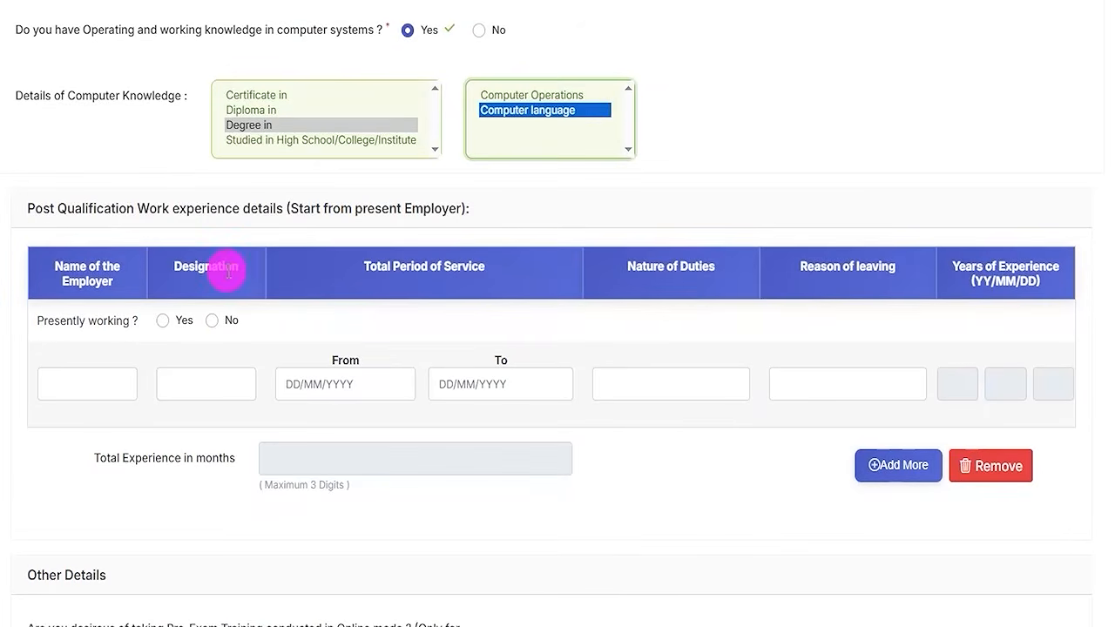
pyautogui.click(109, 202)
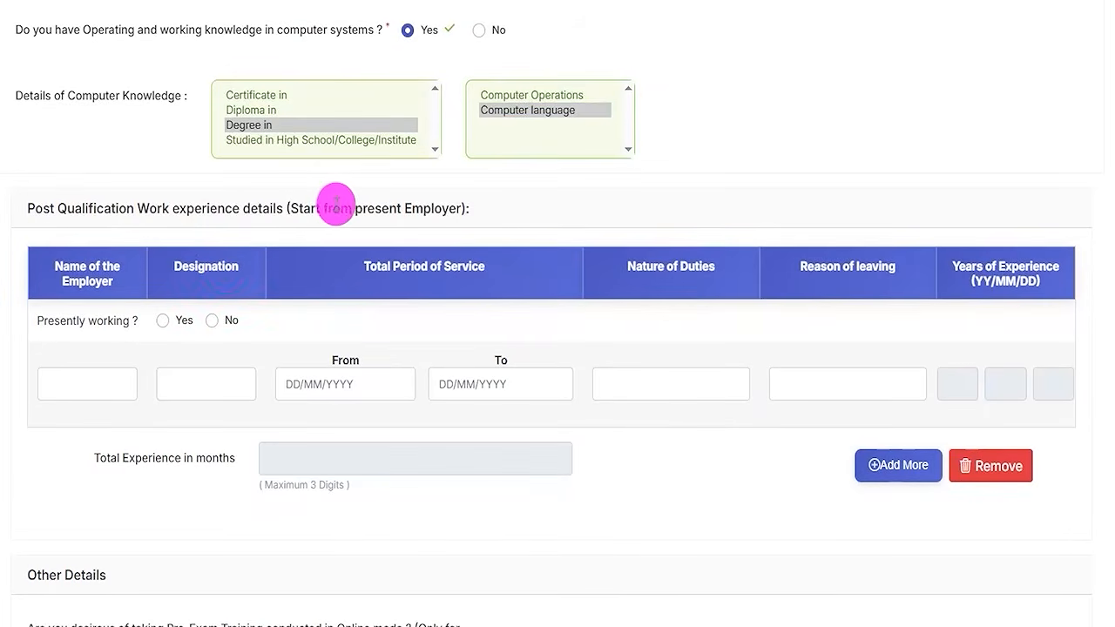
pyautogui.scroll(-1, 386, 296)
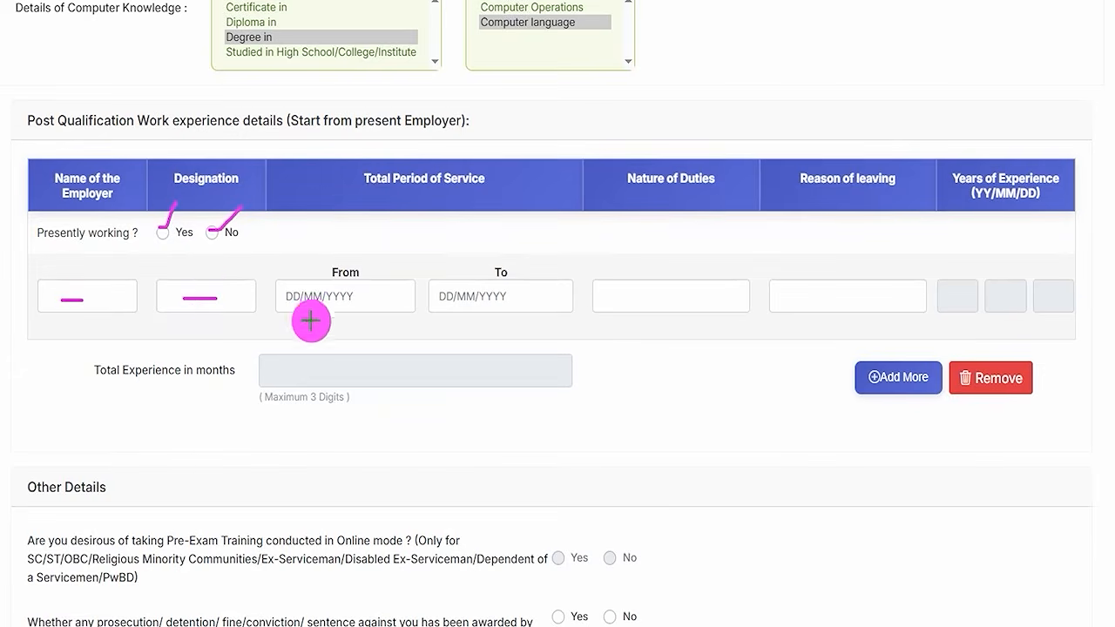
pyautogui.click(350, 298)
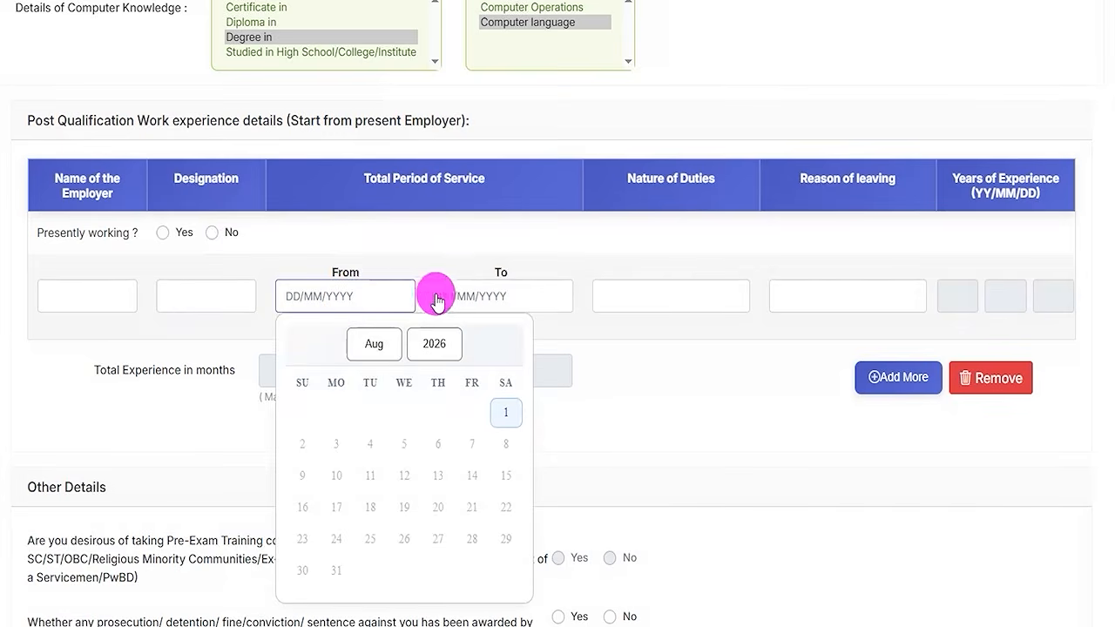
pyautogui.click(475, 298)
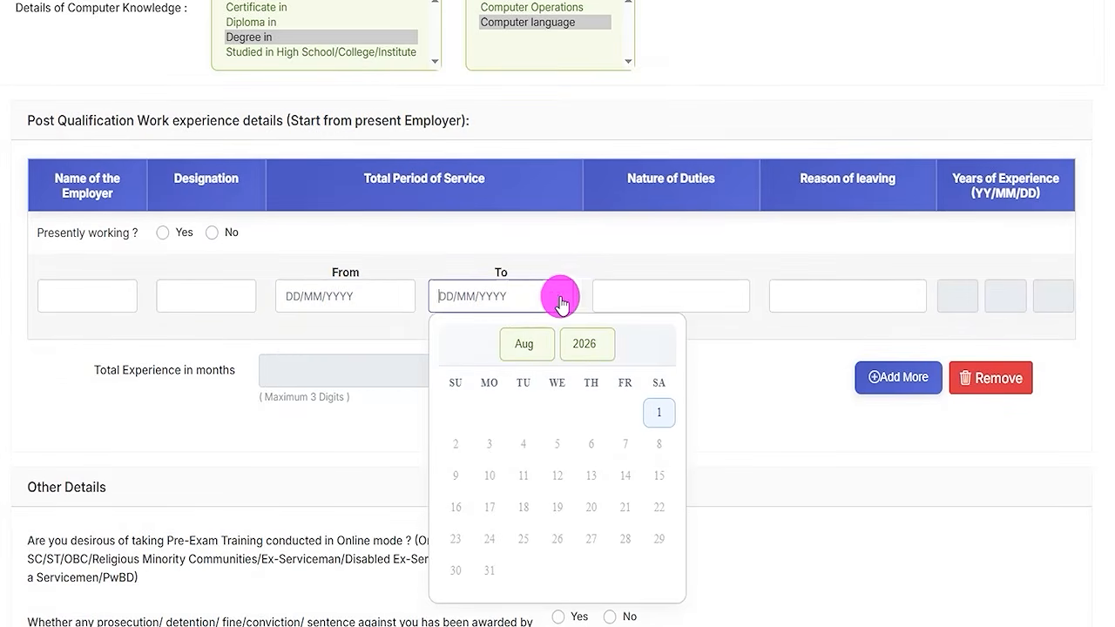
pyautogui.click(983, 179)
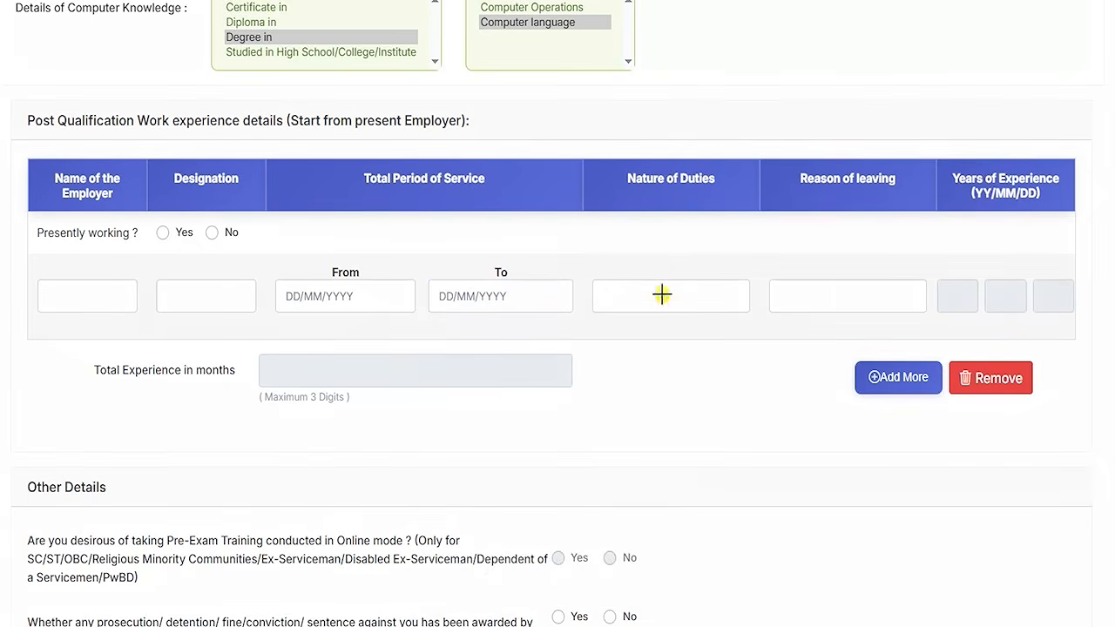
pyautogui.moveTo(794, 286); pyautogui.dragTo(824, 250)
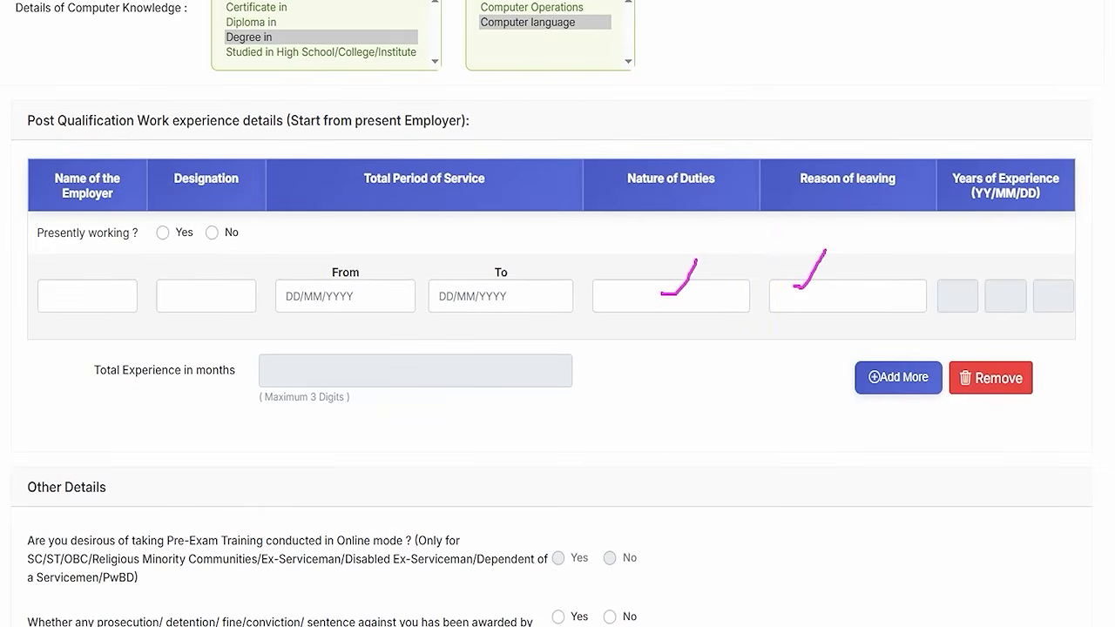
pyautogui.moveTo(696, 387); pyautogui.dragTo(854, 381)
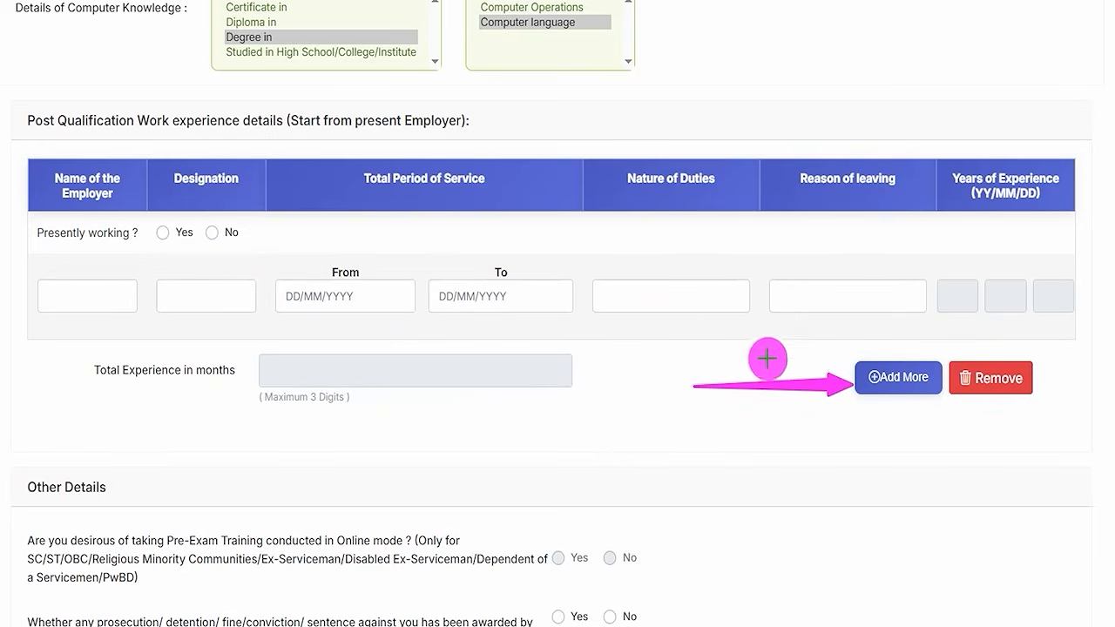
pyautogui.moveTo(735, 339); pyautogui.dragTo(847, 360)
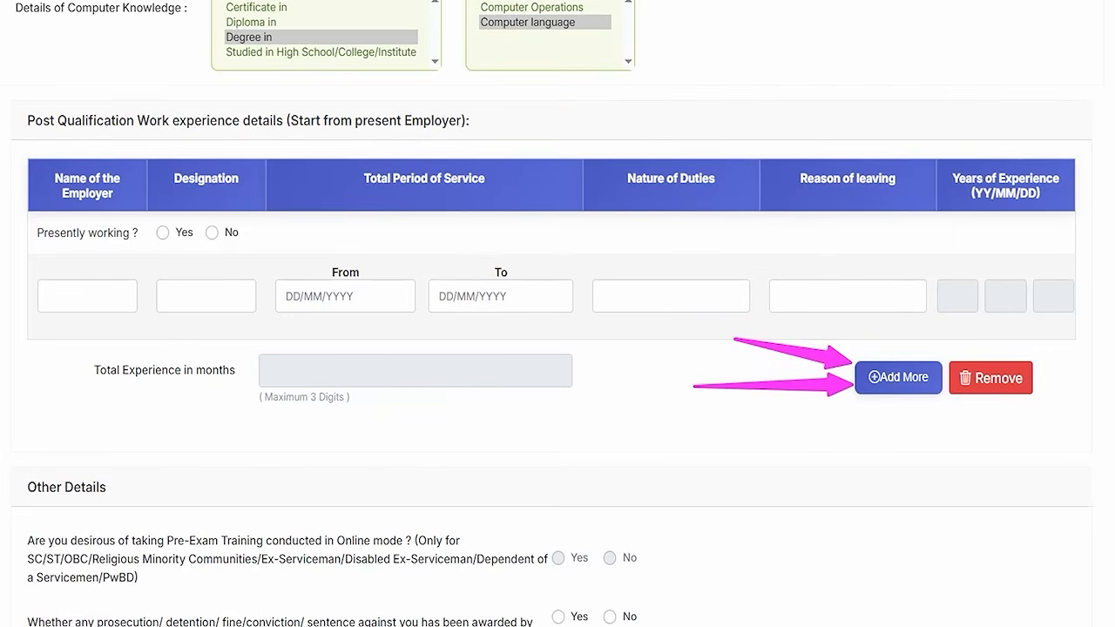
pyautogui.press('Escape')
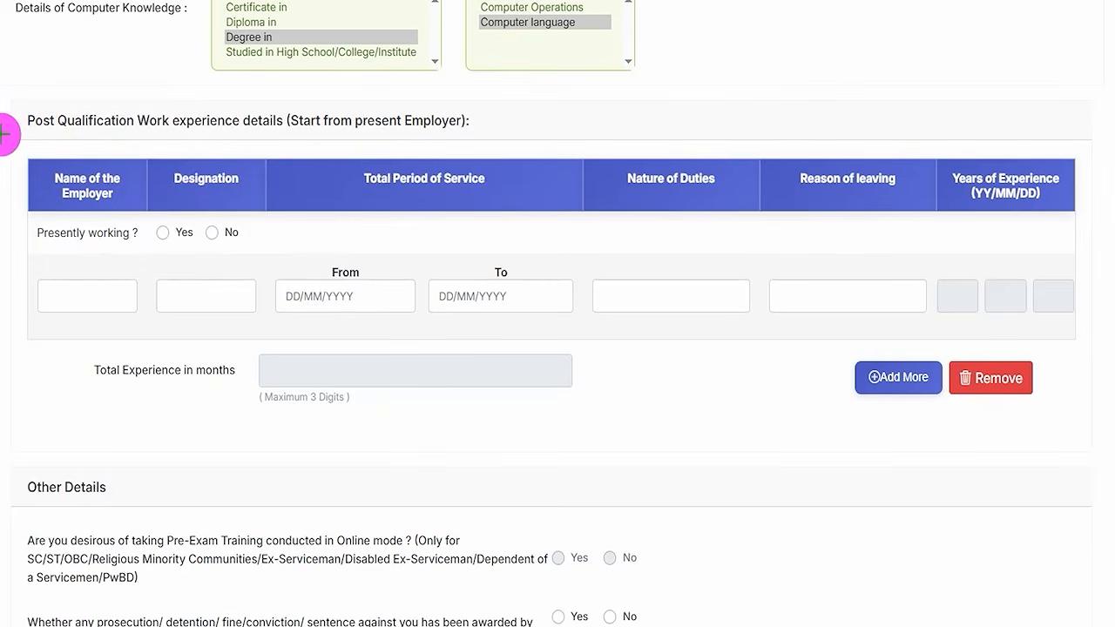
pyautogui.moveTo(3, 135); pyautogui.dragTo(527, 211)
pyautogui.moveTo(1013, 279)
pyautogui.mouseDown()
pyautogui.moveTo(1089, 364)
pyautogui.moveTo(1083, 438)
pyautogui.moveTo(1094, 463)
pyautogui.mouseUp()
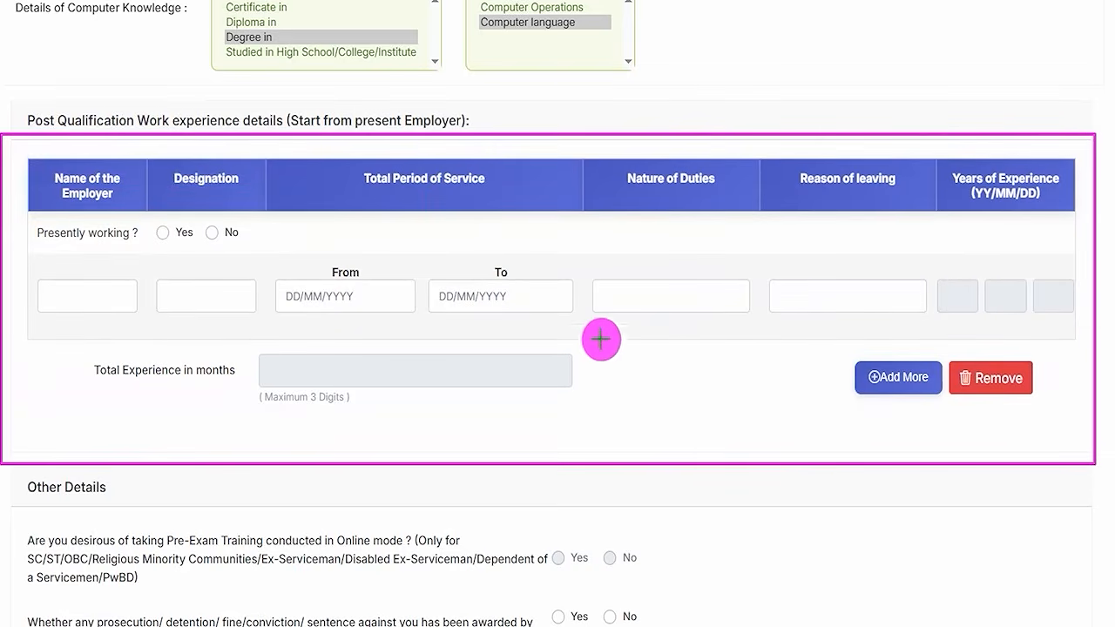
pyautogui.press('Escape')
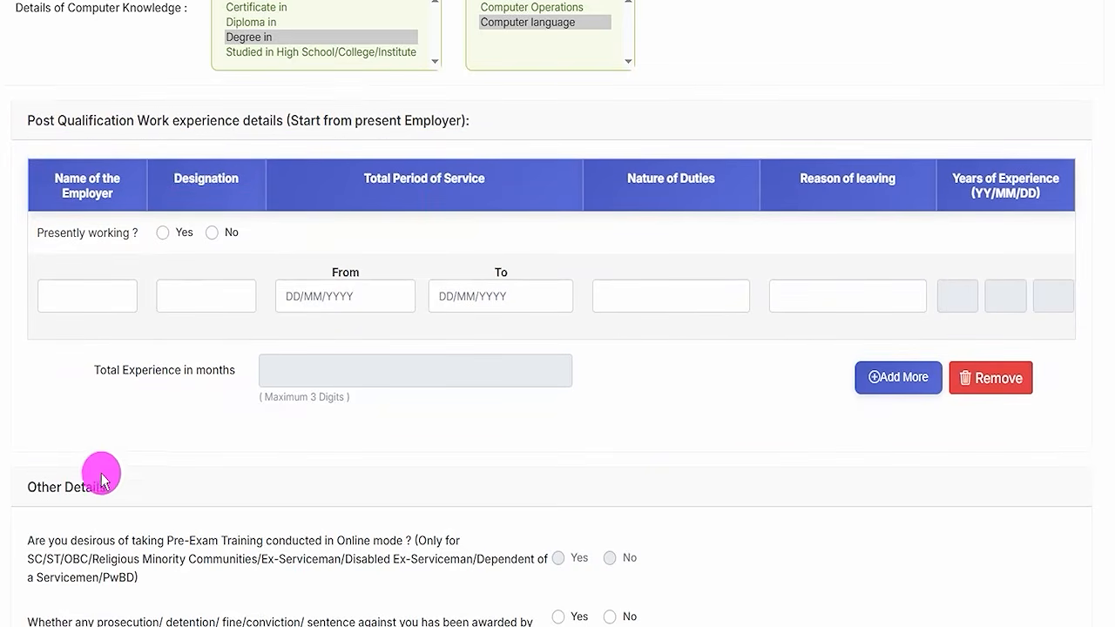
# Step: Answer No to the question on prosecution, detention, fine, conviction or sentence under Other Details
pyautogui.scroll(-3, 116, 461)
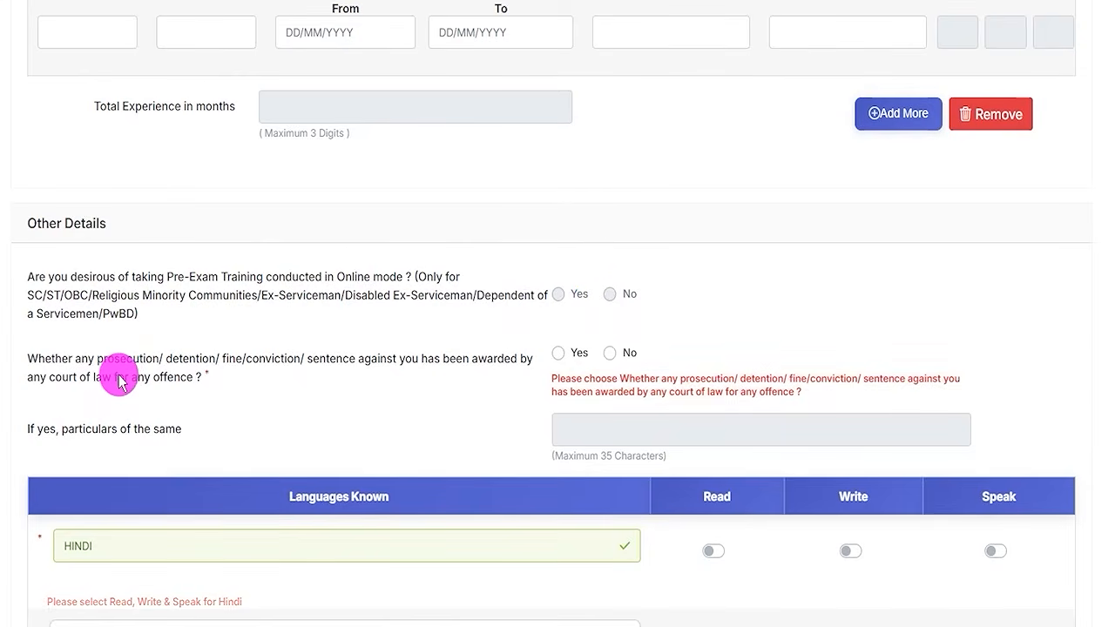
pyautogui.click(558, 353)
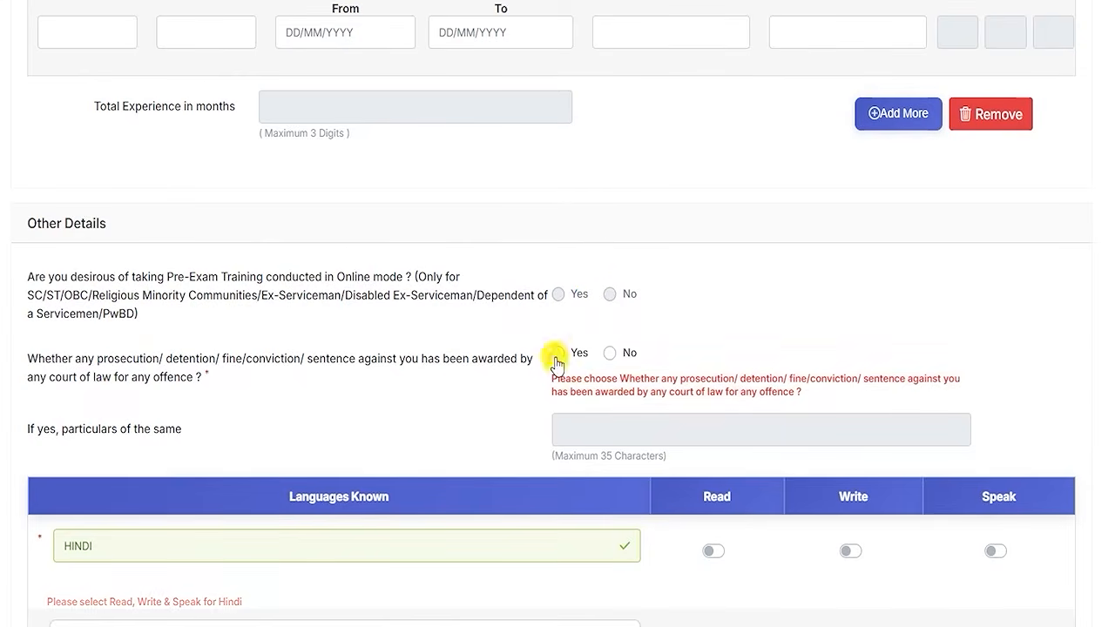
pyautogui.click(626, 368)
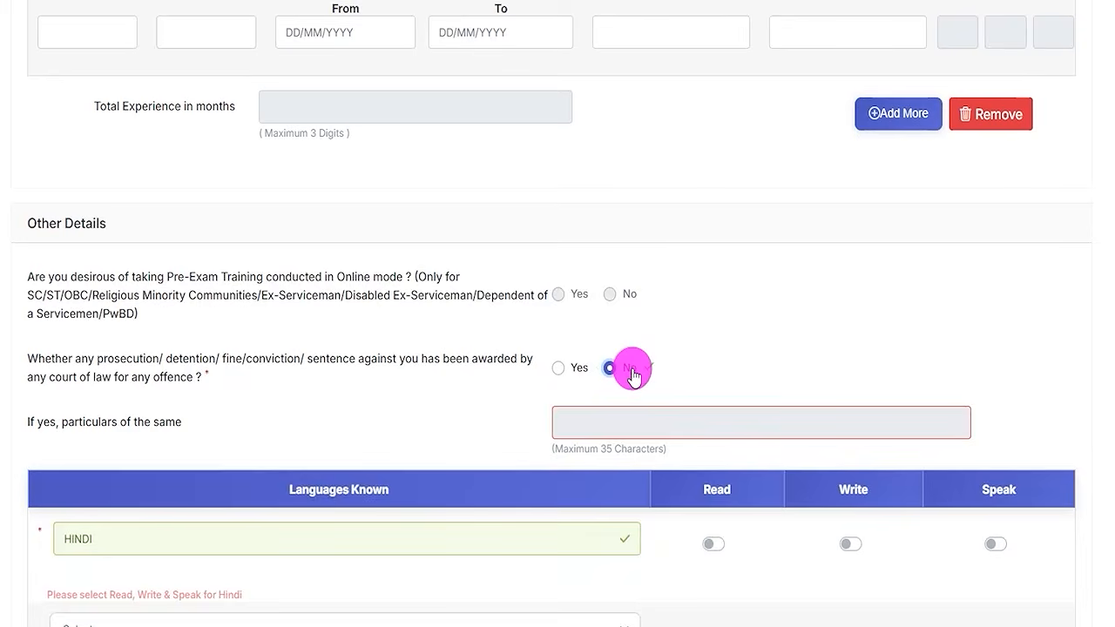
# Step: Enable Read, Write and Speak for Hindi under Languages Known
pyautogui.scroll(-4, 392, 427)
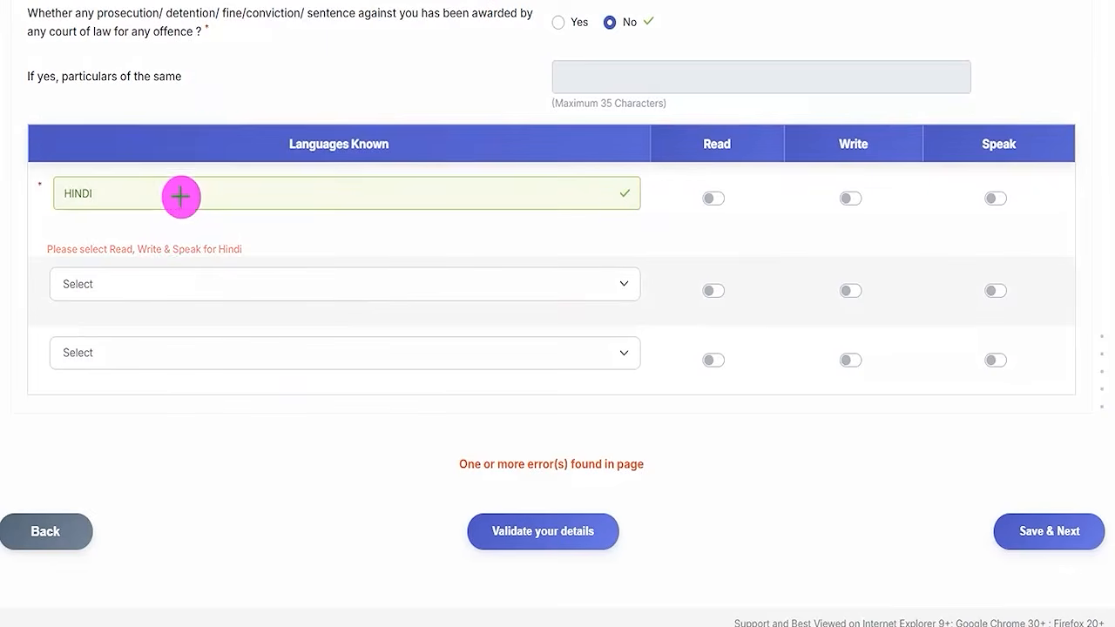
pyautogui.moveTo(180, 195); pyautogui.dragTo(239, 144)
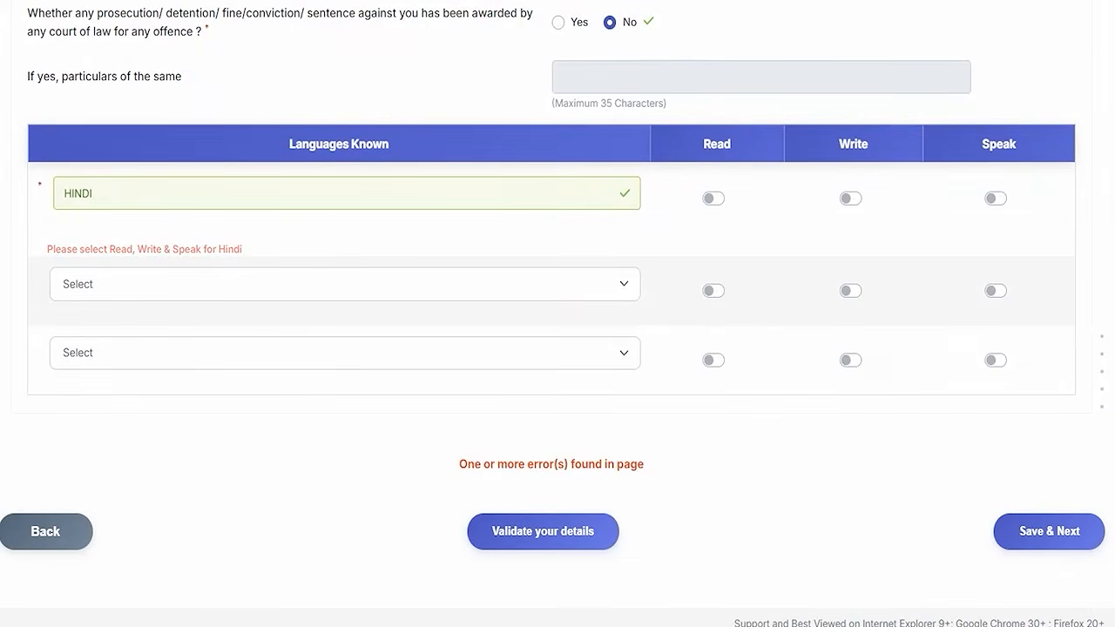
pyautogui.click(706, 199)
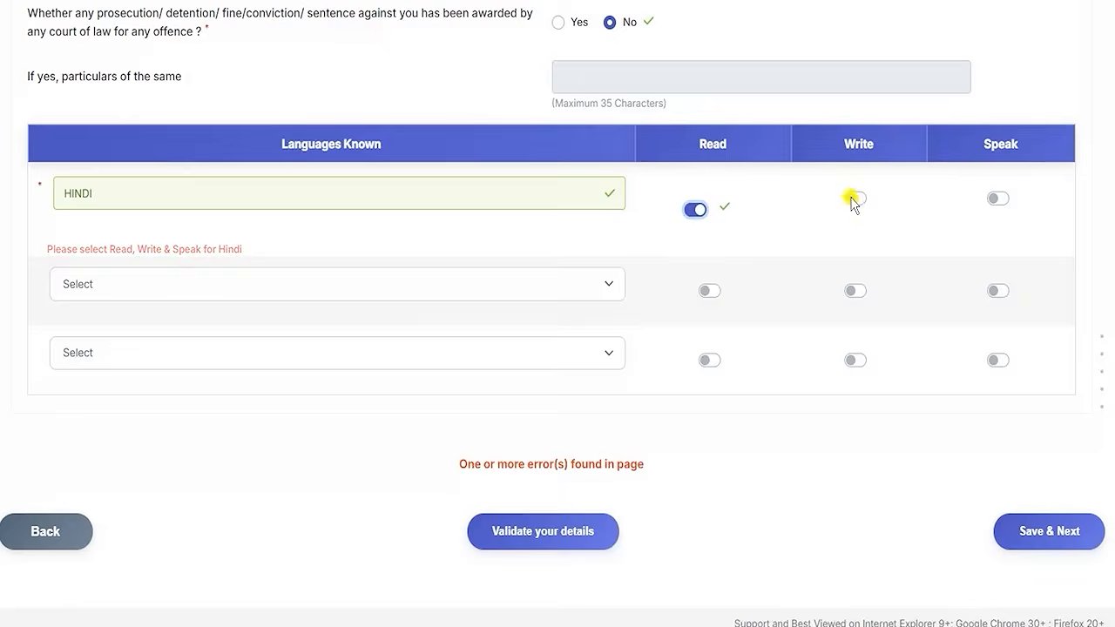
pyautogui.click(847, 201)
pyautogui.click(989, 203)
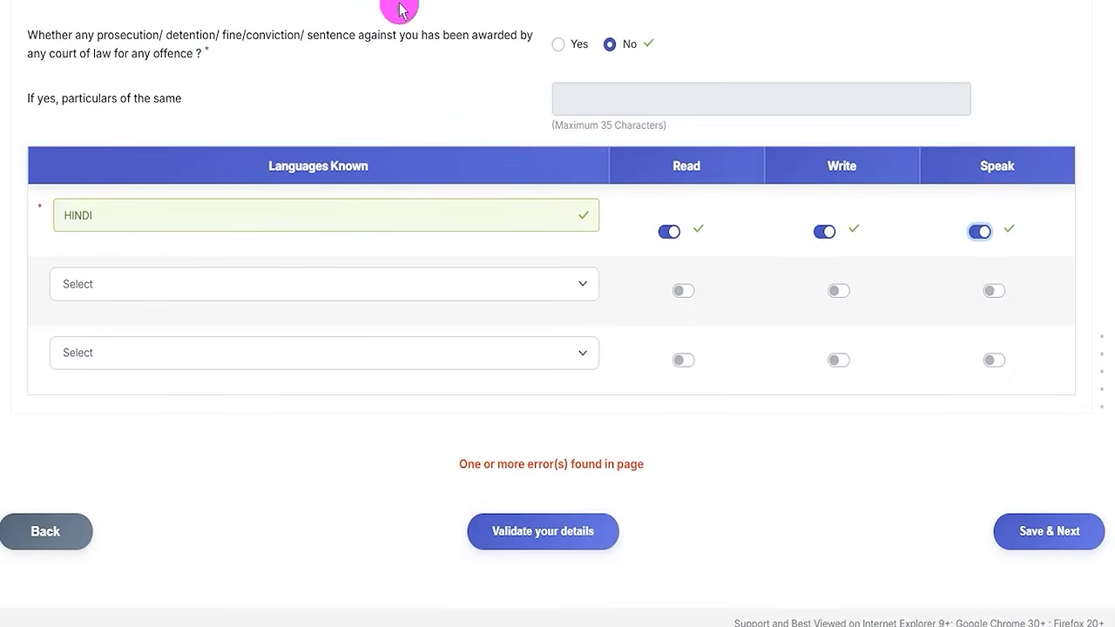
# Step: Add English as the second known language and enable Read, Write and Speak for it
pyautogui.click(131, 282)
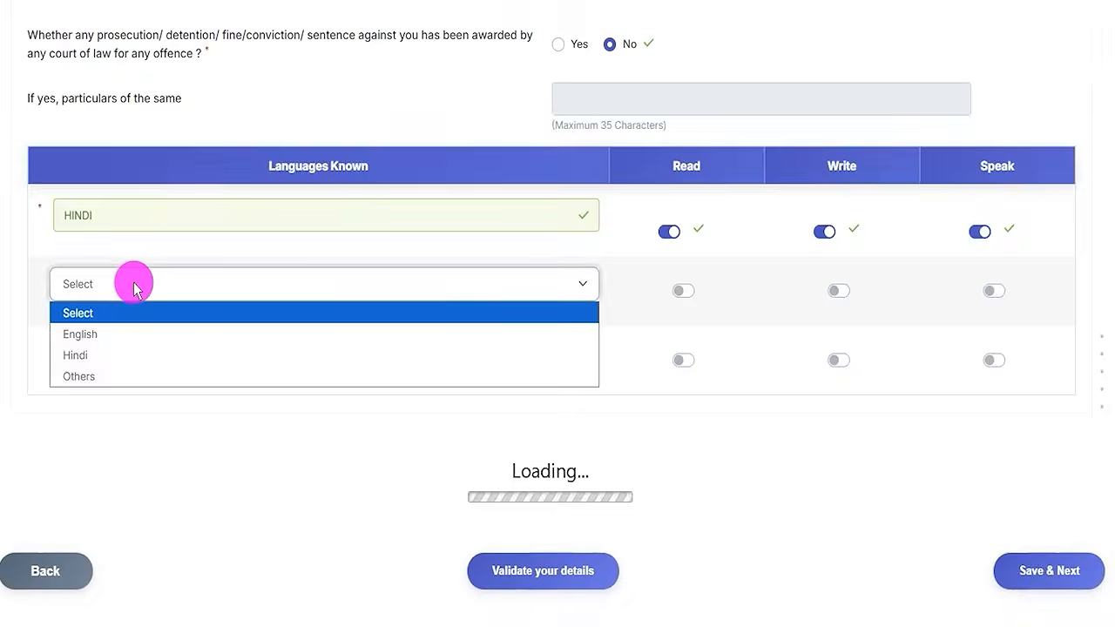
pyautogui.click(88, 335)
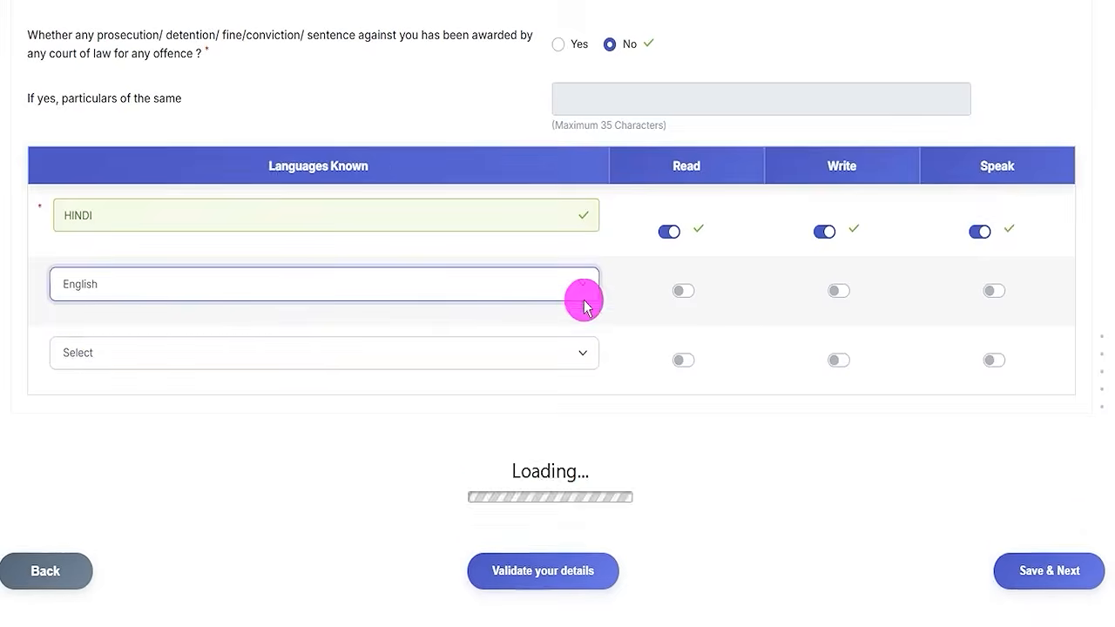
pyautogui.click(708, 297)
pyautogui.click(829, 300)
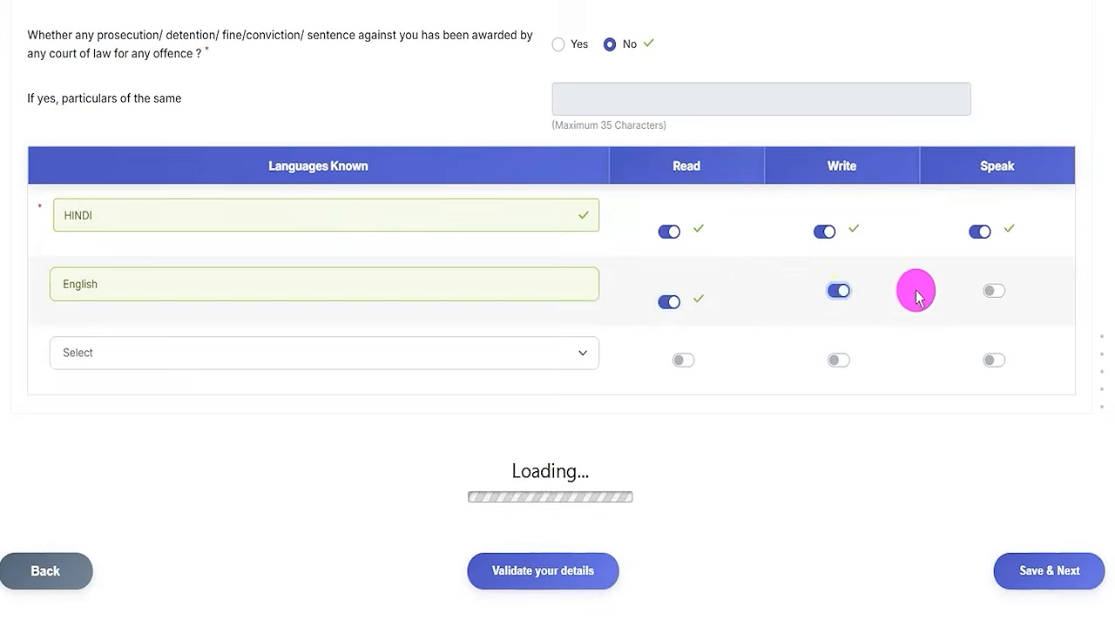
pyautogui.click(992, 291)
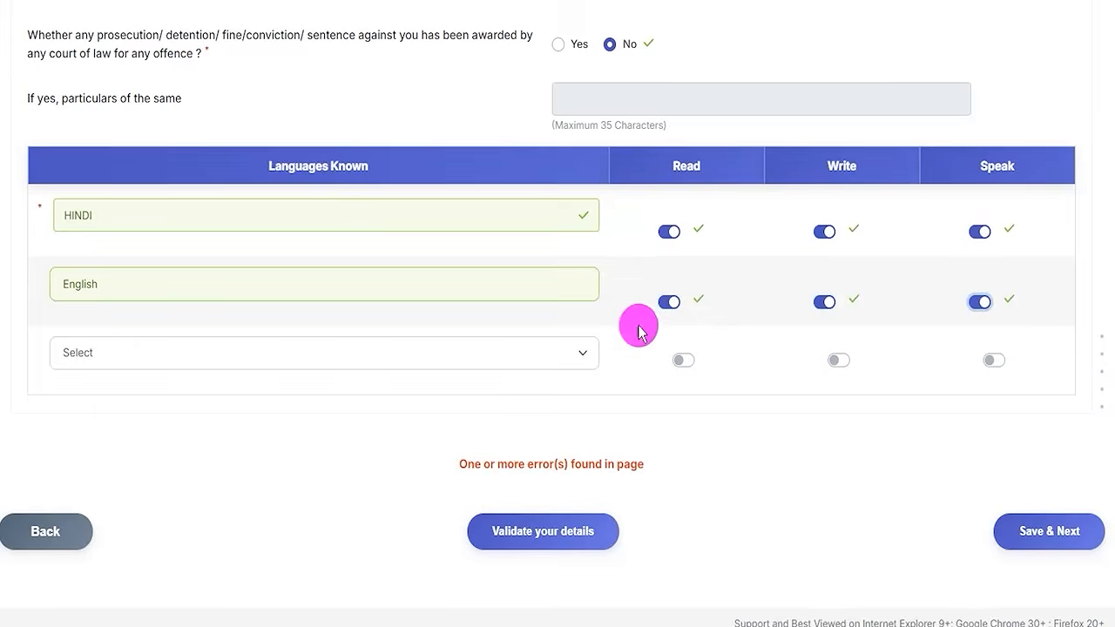
# Step: Try choosing Others as the third known language, with its language name field open for entry
pyautogui.click(127, 366)
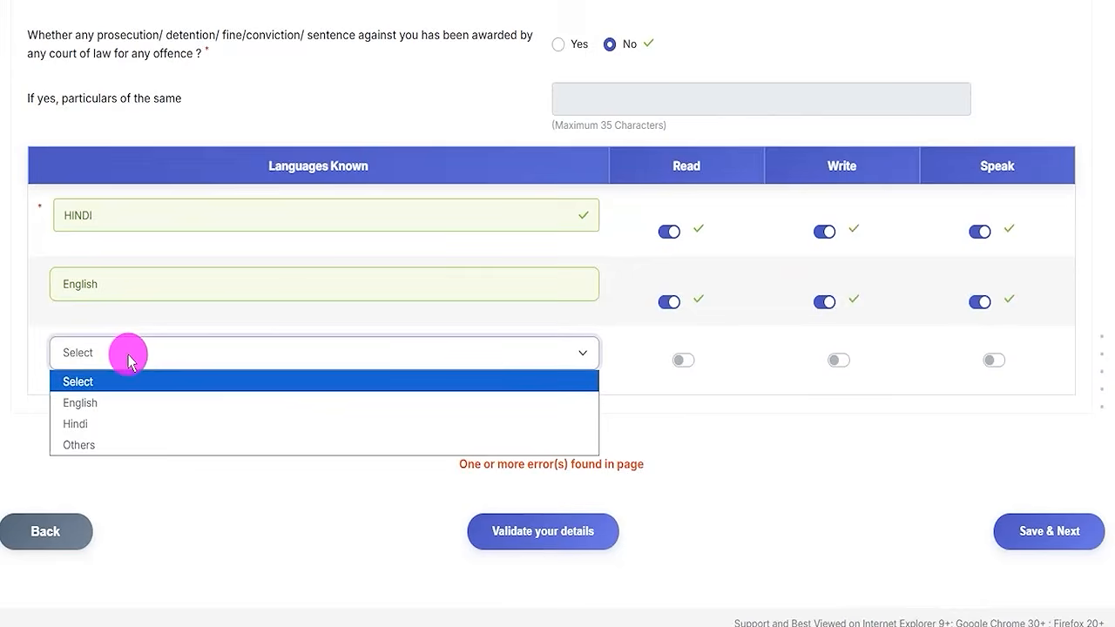
pyautogui.click(87, 446)
pyautogui.click(109, 392)
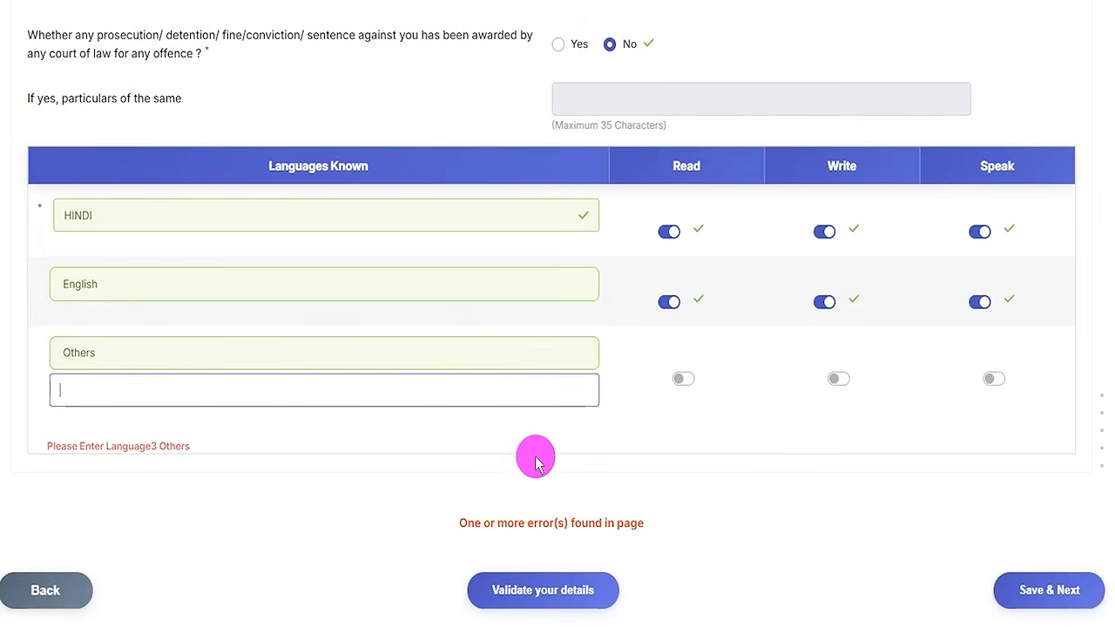
pyautogui.scroll(-1, 524, 454)
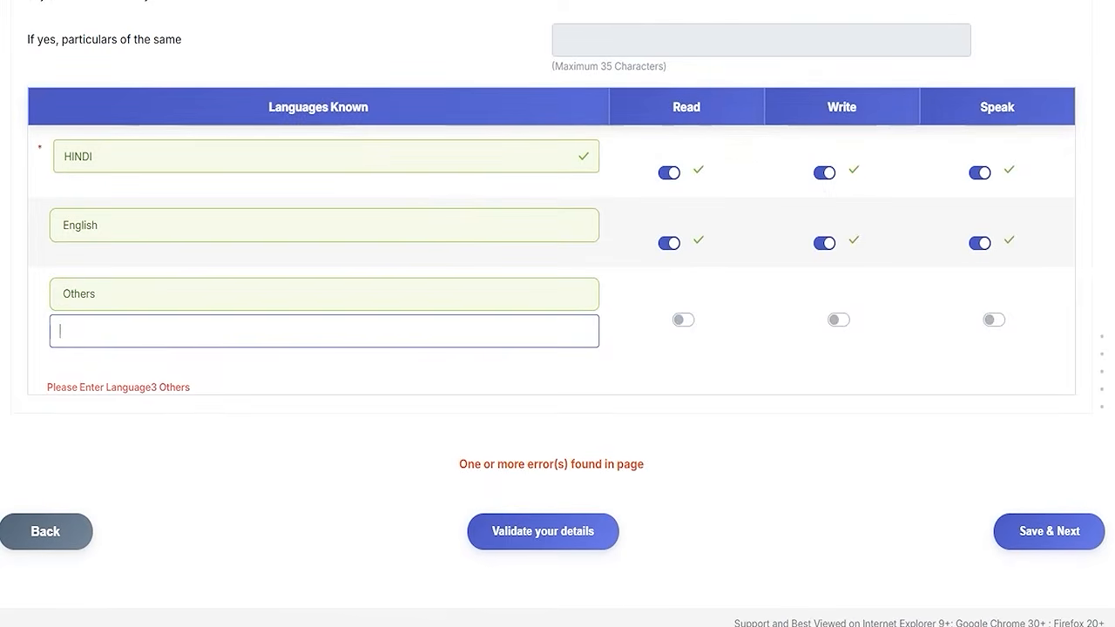
pyautogui.click(319, 391)
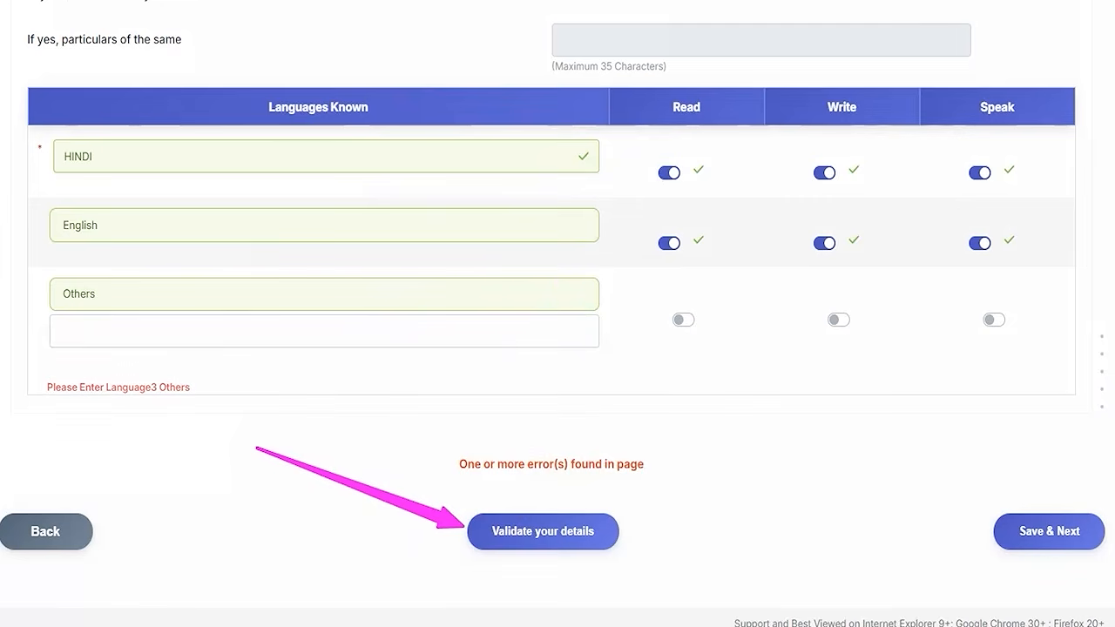
# Step: Save the language details and choose Bank of India, Bank of Baroda, Canara Bank and Bank of Maharashtra as the first four bank preferences, in that order
pyautogui.click(1007, 526)
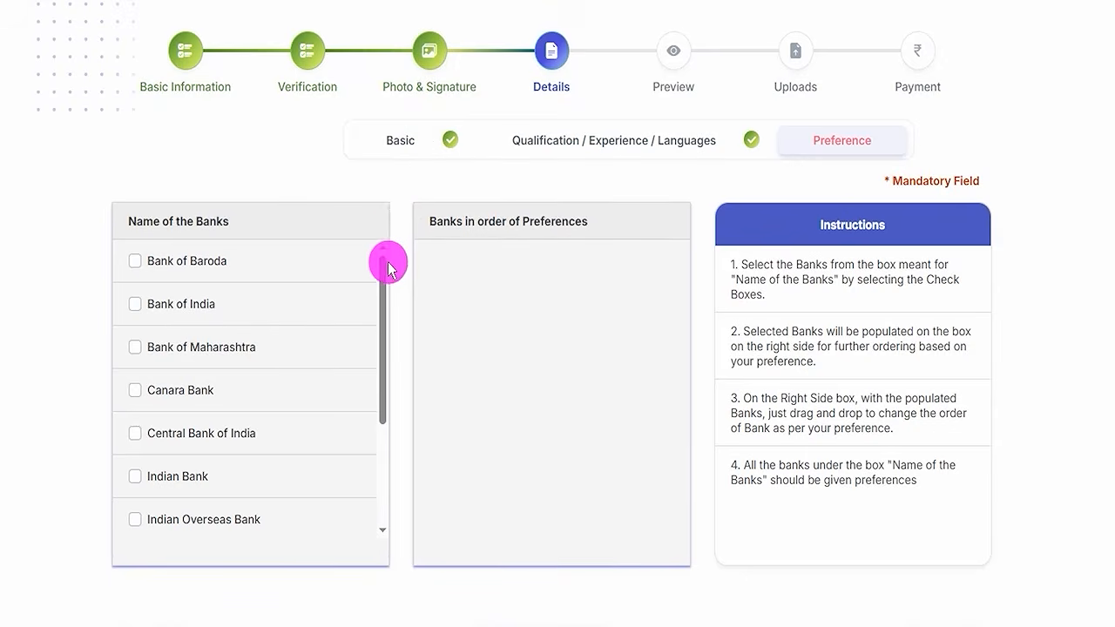
pyautogui.moveTo(384, 277); pyautogui.dragTo(395, 275)
pyautogui.scroll(-2, 402, 279)
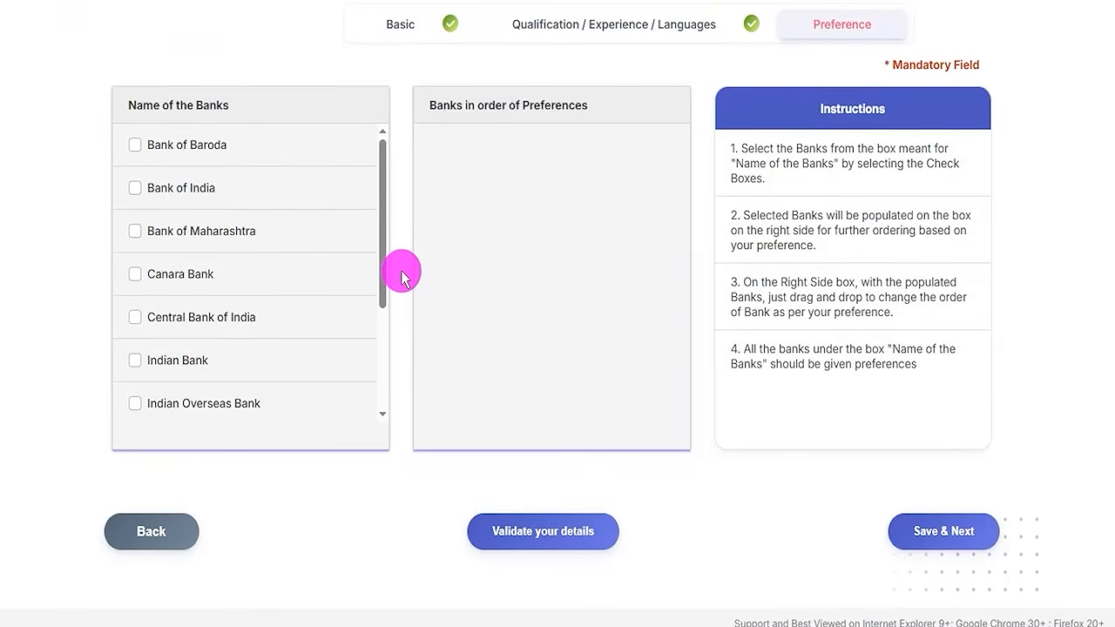
pyautogui.click(135, 187)
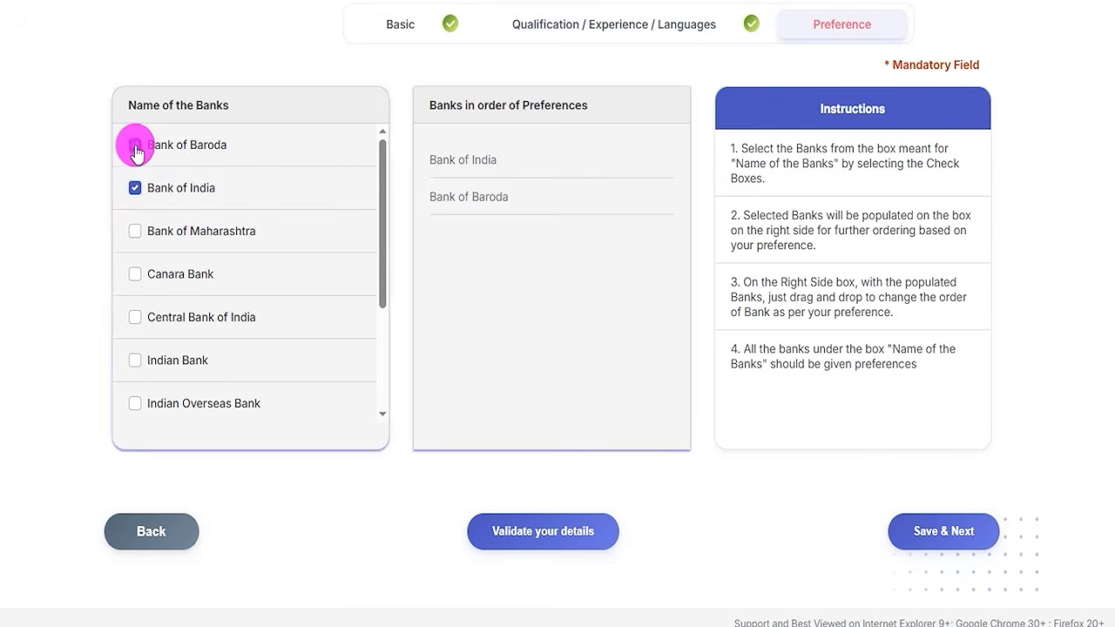
pyautogui.click(135, 273)
pyautogui.click(135, 231)
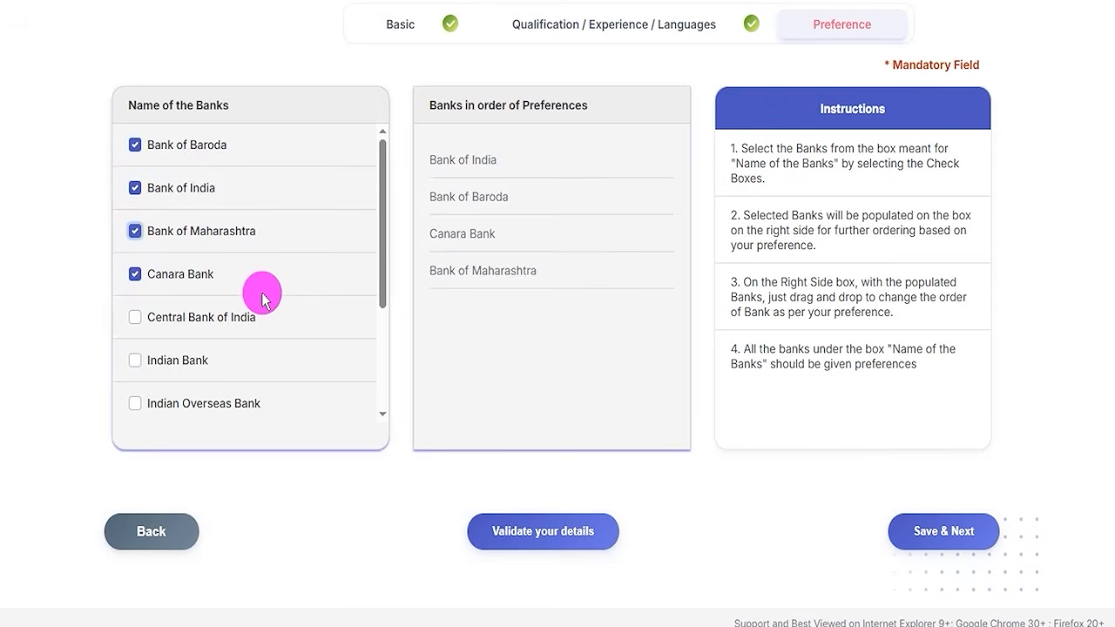
# Step: Add Central Bank of India and Indian Bank as the next two bank preferences
pyautogui.scroll(-2, 263, 299)
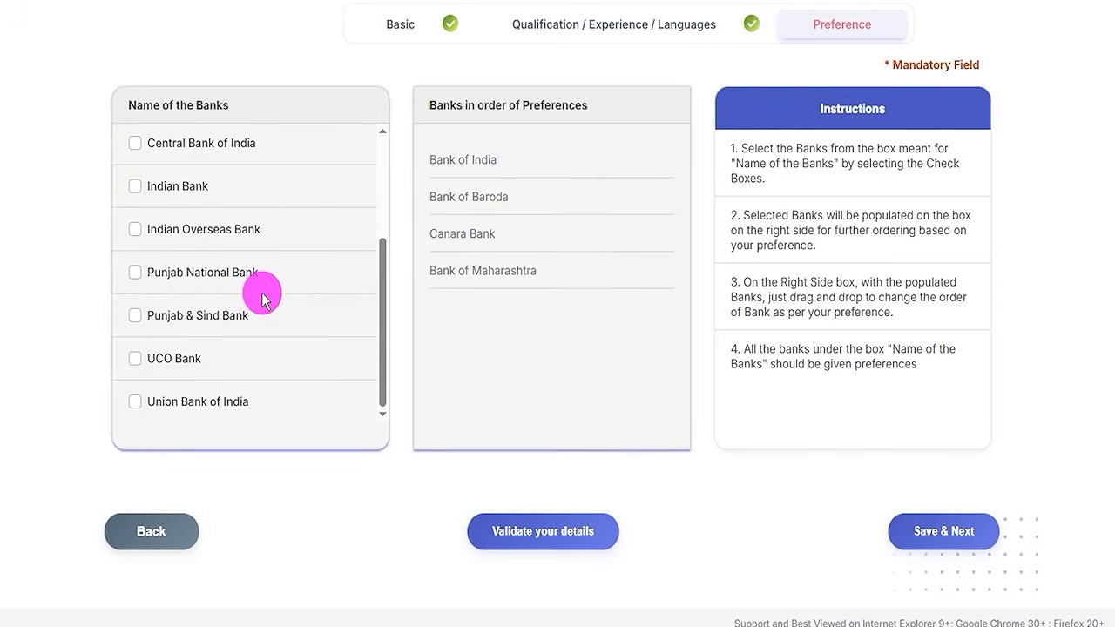
pyautogui.scroll(2, 262, 299)
pyautogui.click(136, 321)
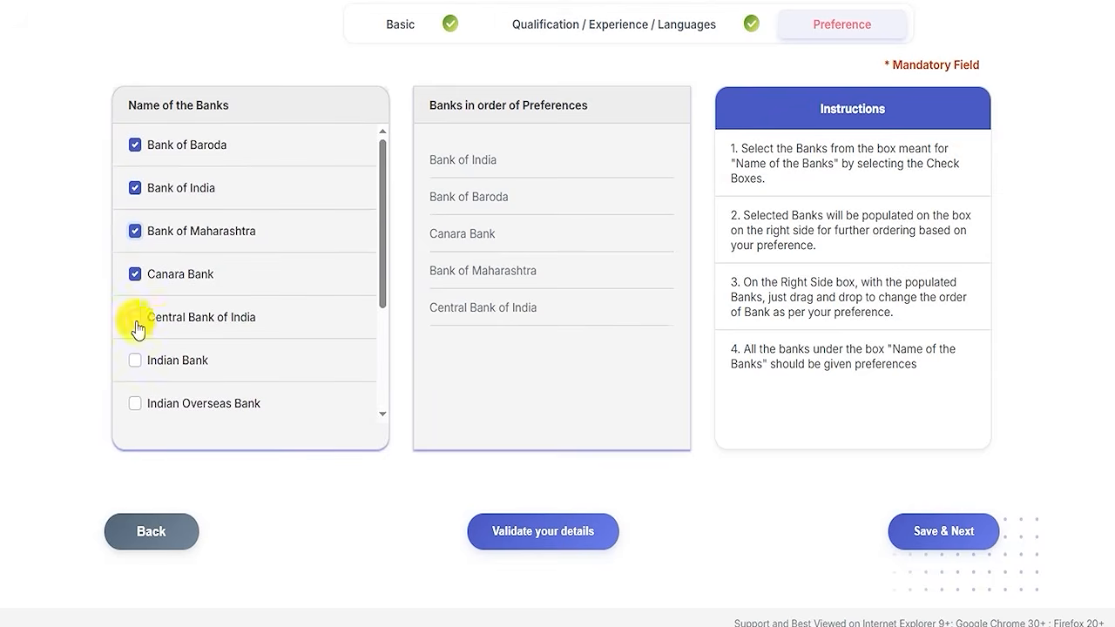
pyautogui.click(135, 359)
# Step: Add Indian Overseas Bank, Punjab National Bank, Punjab & Sind Bank, UCO Bank and Union Bank of India as preferences and save the page
pyautogui.scroll(-2, 167, 316)
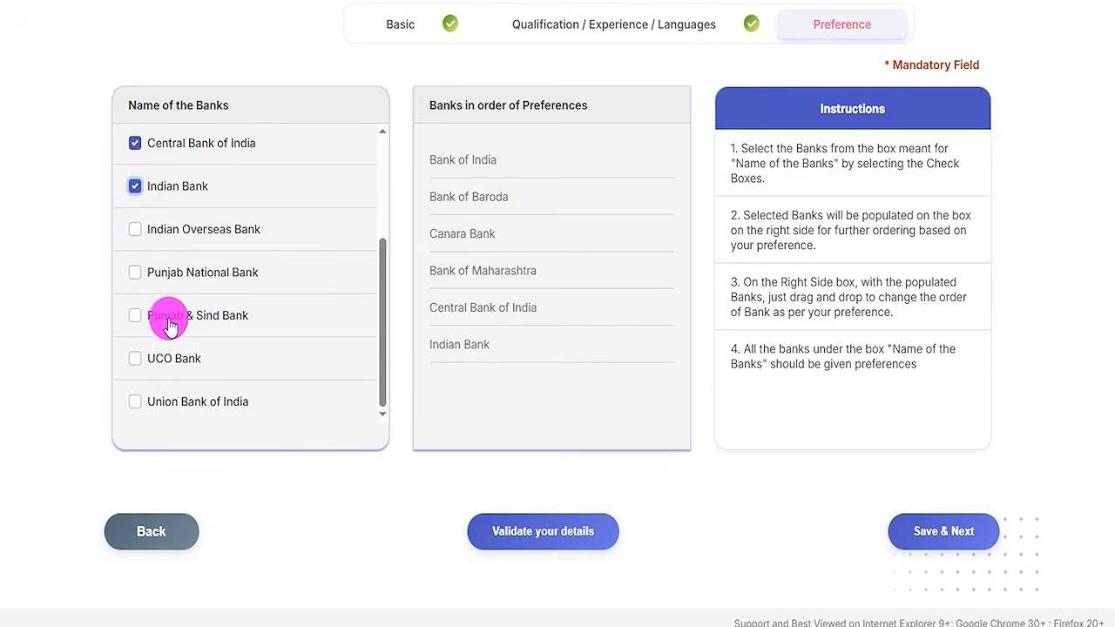
pyautogui.click(135, 234)
pyautogui.click(135, 271)
pyautogui.click(135, 316)
pyautogui.click(135, 358)
pyautogui.click(135, 402)
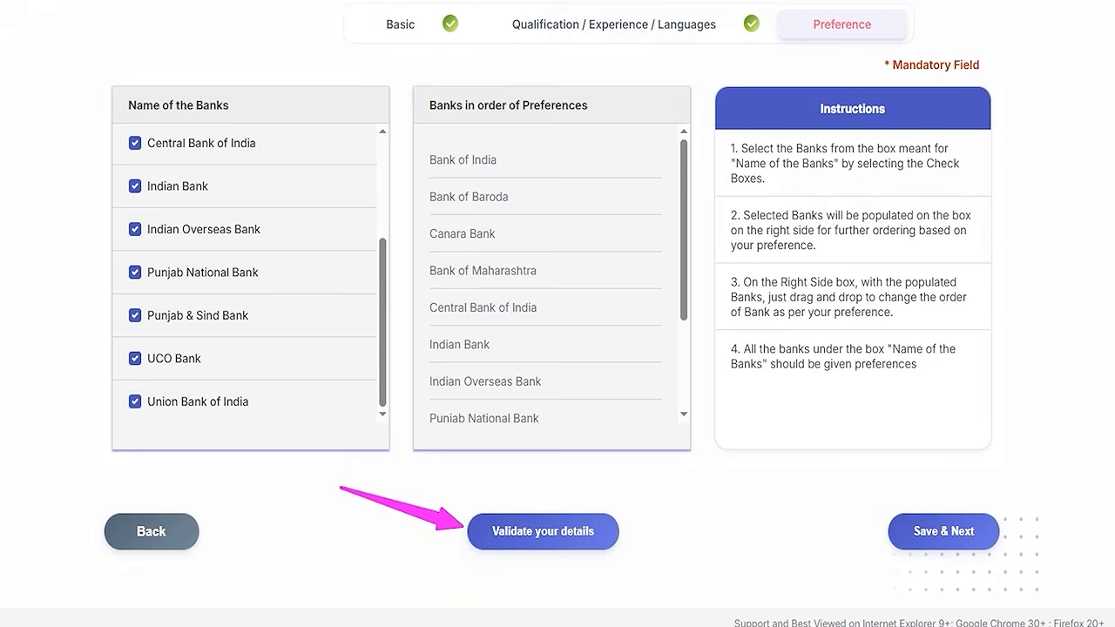
pyautogui.click(906, 530)
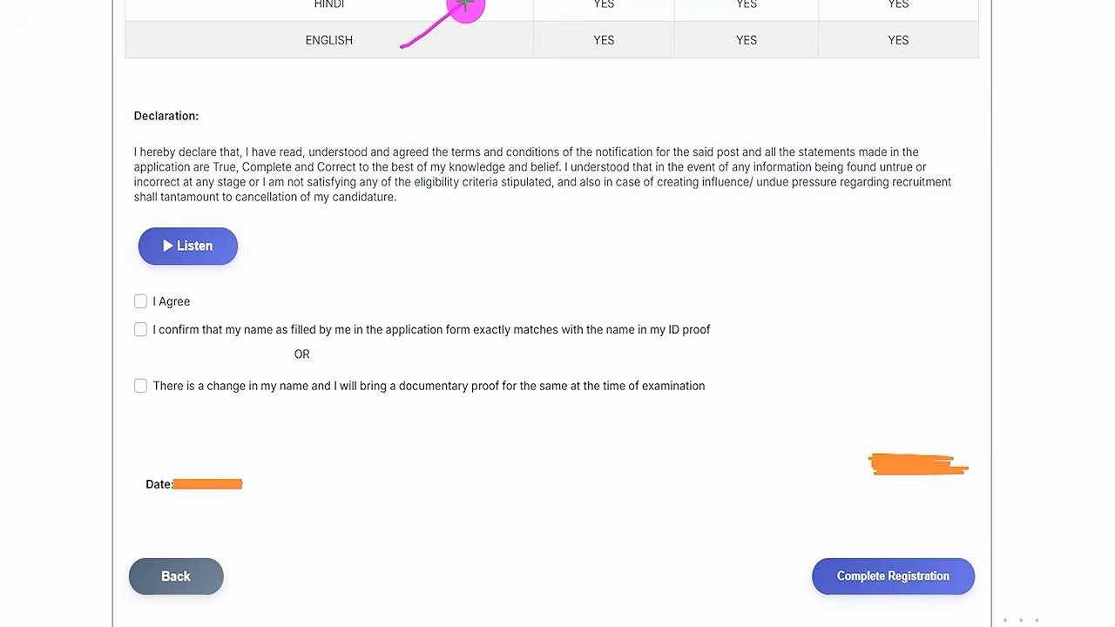
# Step: Examine the Declaration in the preview, including the agreement, the name-match and name-change confirmations, and the option to complete registration
pyautogui.moveTo(148, 127); pyautogui.dragTo(266, 128)
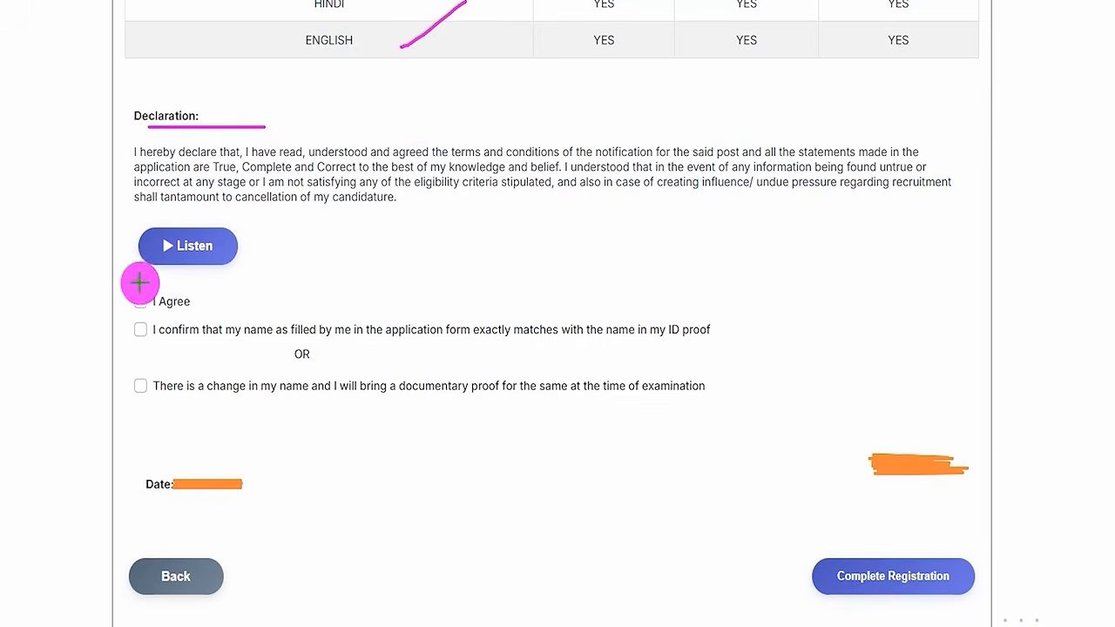
pyautogui.moveTo(137, 300); pyautogui.dragTo(175, 265)
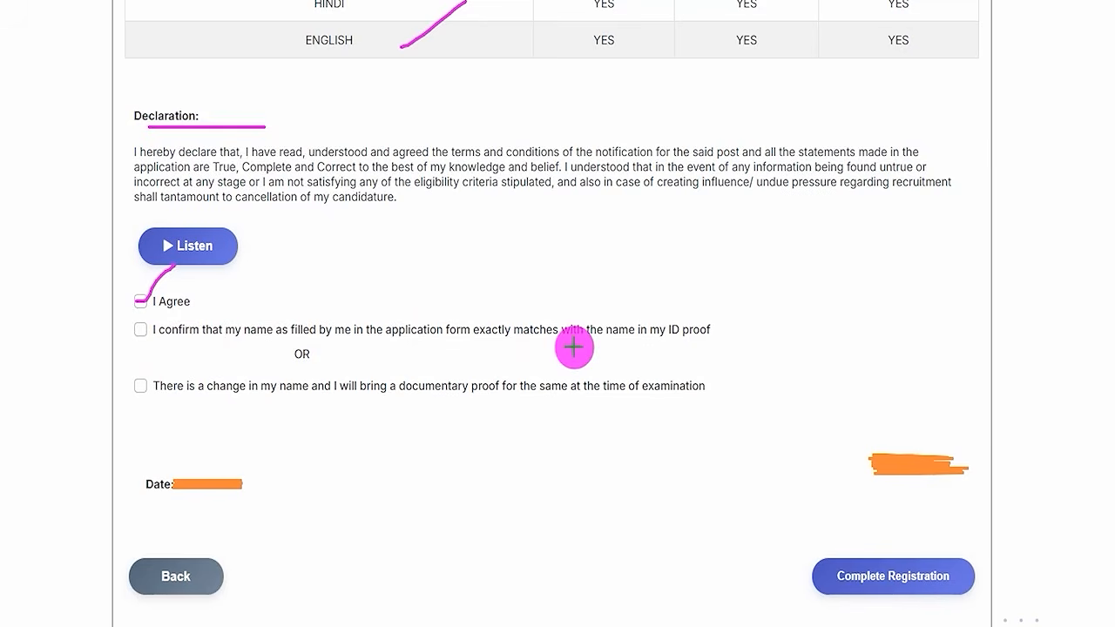
pyautogui.moveTo(667, 341); pyautogui.dragTo(725, 339)
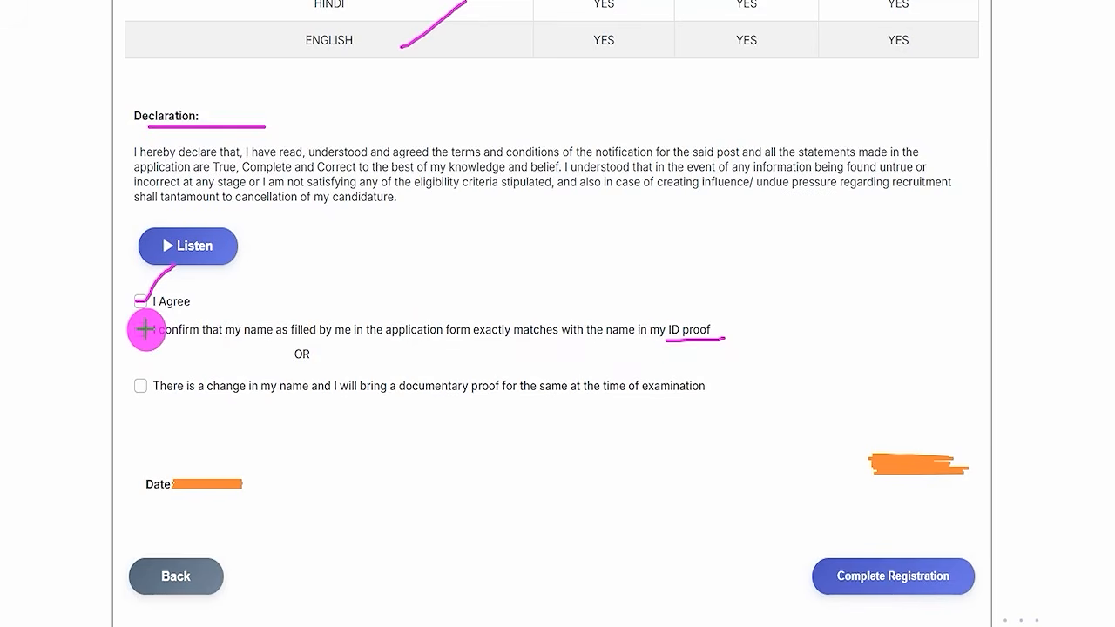
pyautogui.moveTo(139, 329); pyautogui.dragTo(180, 301)
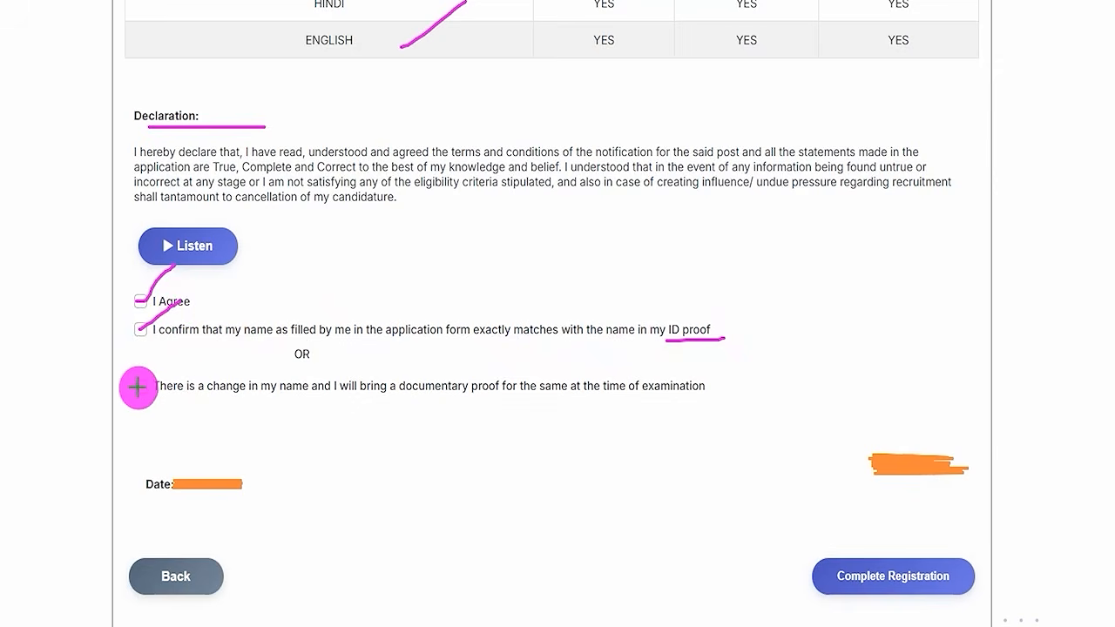
pyautogui.moveTo(140, 386); pyautogui.dragTo(160, 368)
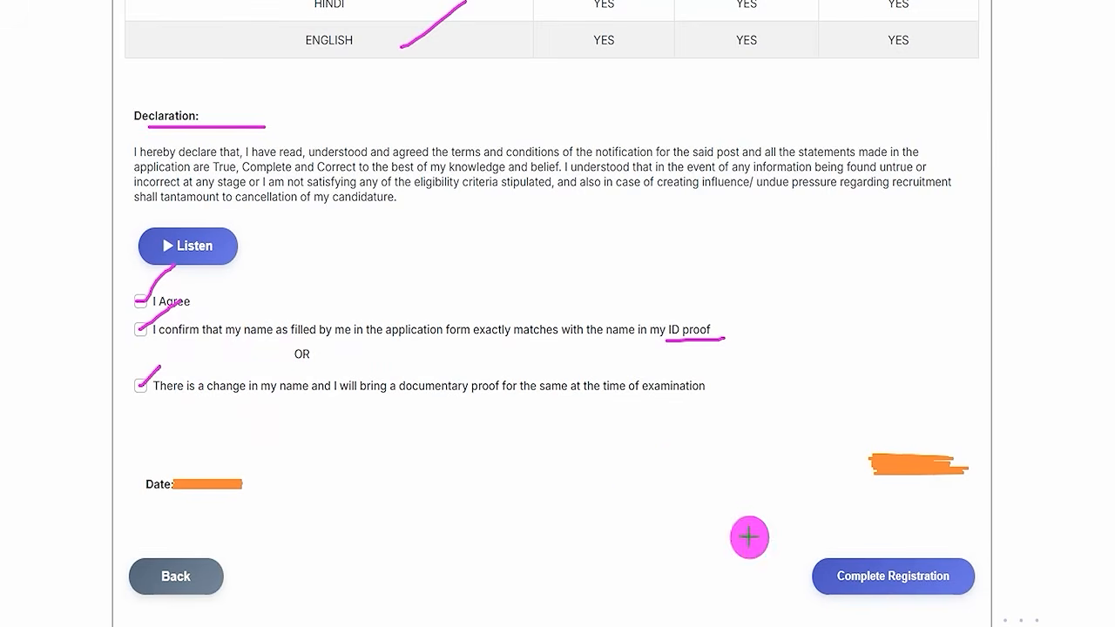
pyautogui.moveTo(684, 462); pyautogui.dragTo(812, 563)
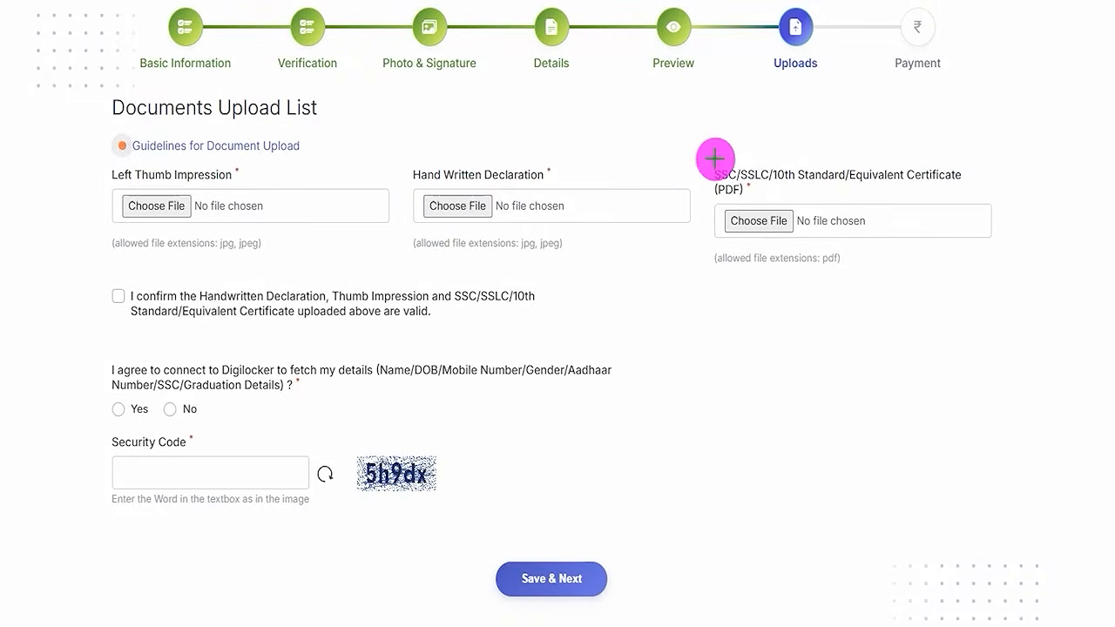
# Step: Examine the Documents Upload List, covering the left thumb impression, handwritten declaration, 10th certificate PDF and the upload guidelines
pyautogui.moveTo(792, 95); pyautogui.dragTo(834, 34)
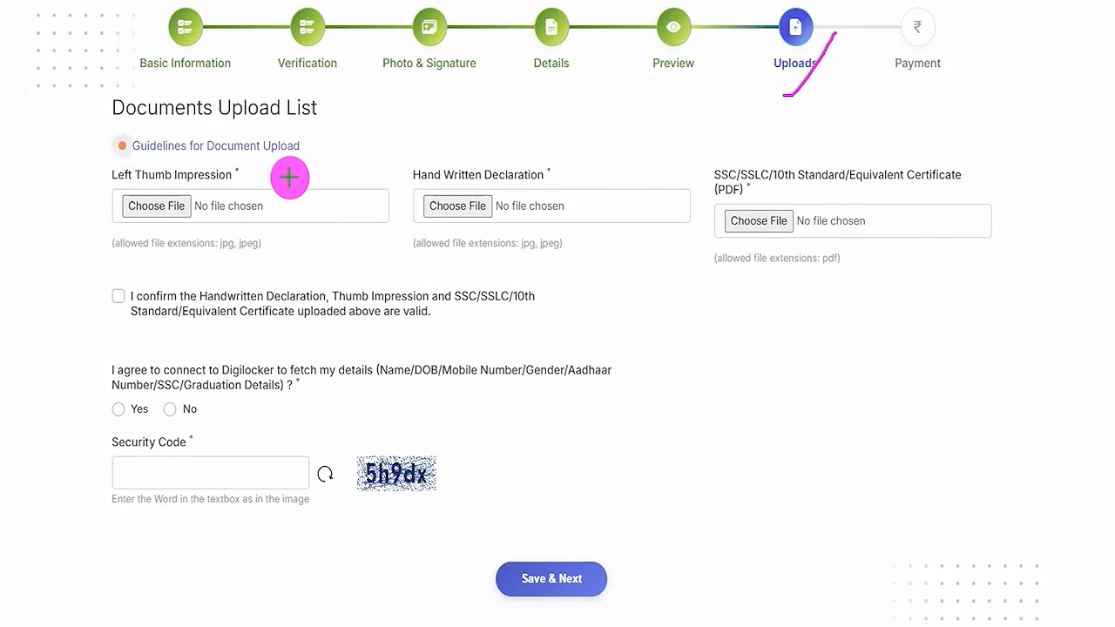
pyautogui.moveTo(247, 179); pyautogui.dragTo(292, 154)
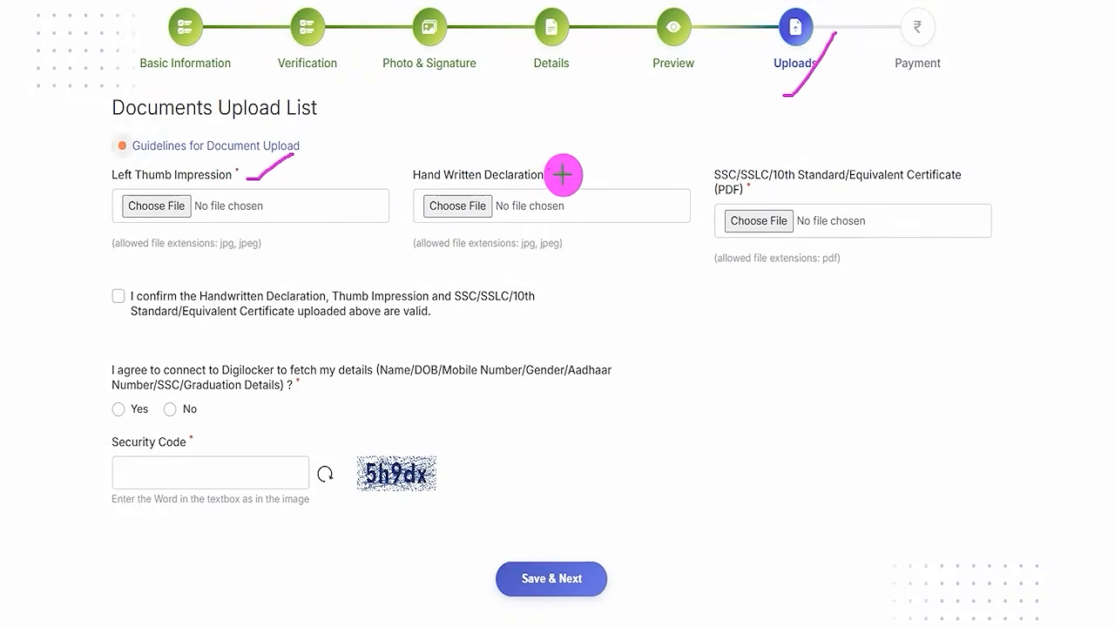
pyautogui.moveTo(563, 179); pyautogui.dragTo(600, 137)
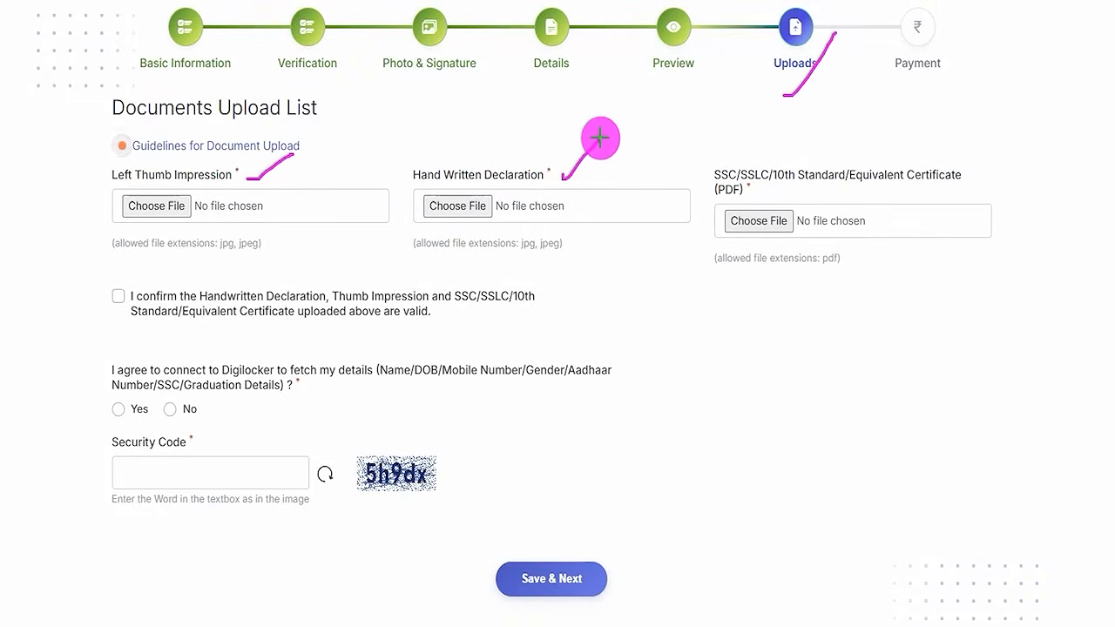
pyautogui.moveTo(972, 181); pyautogui.dragTo(999, 128)
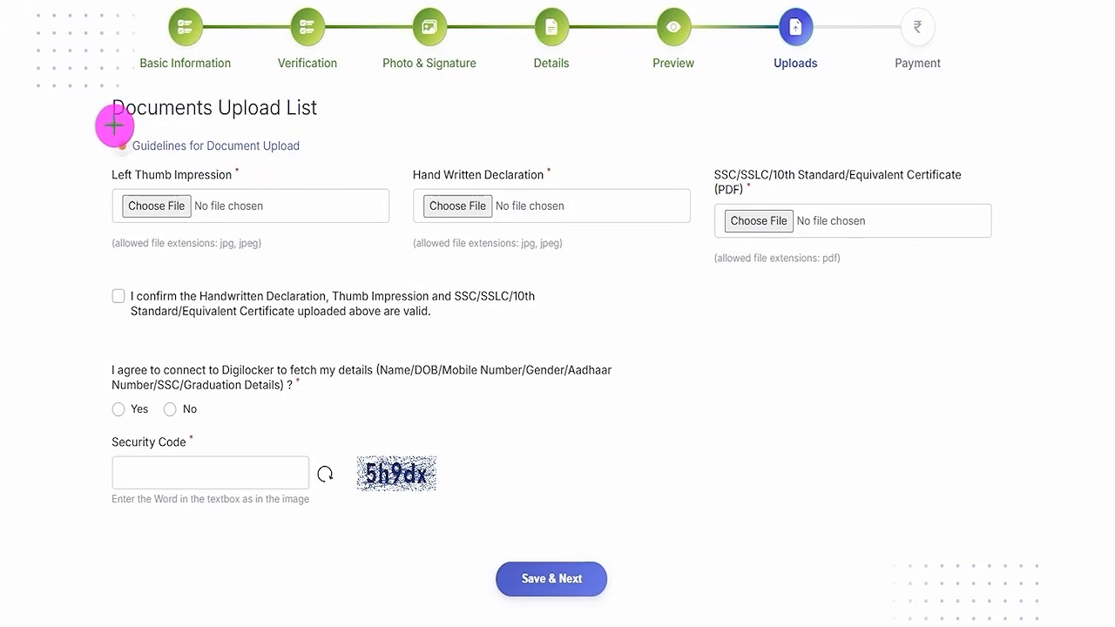
pyautogui.moveTo(97, 122)
pyautogui.mouseDown()
pyautogui.moveTo(277, 131)
pyautogui.moveTo(330, 173)
pyautogui.moveTo(323, 162)
pyautogui.mouseUp()
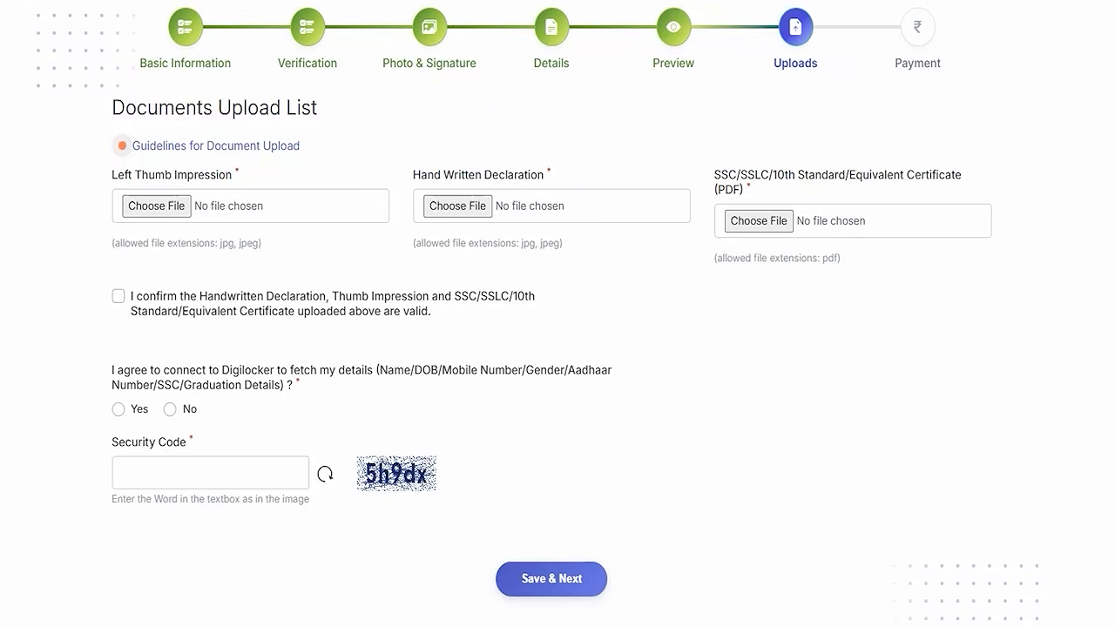